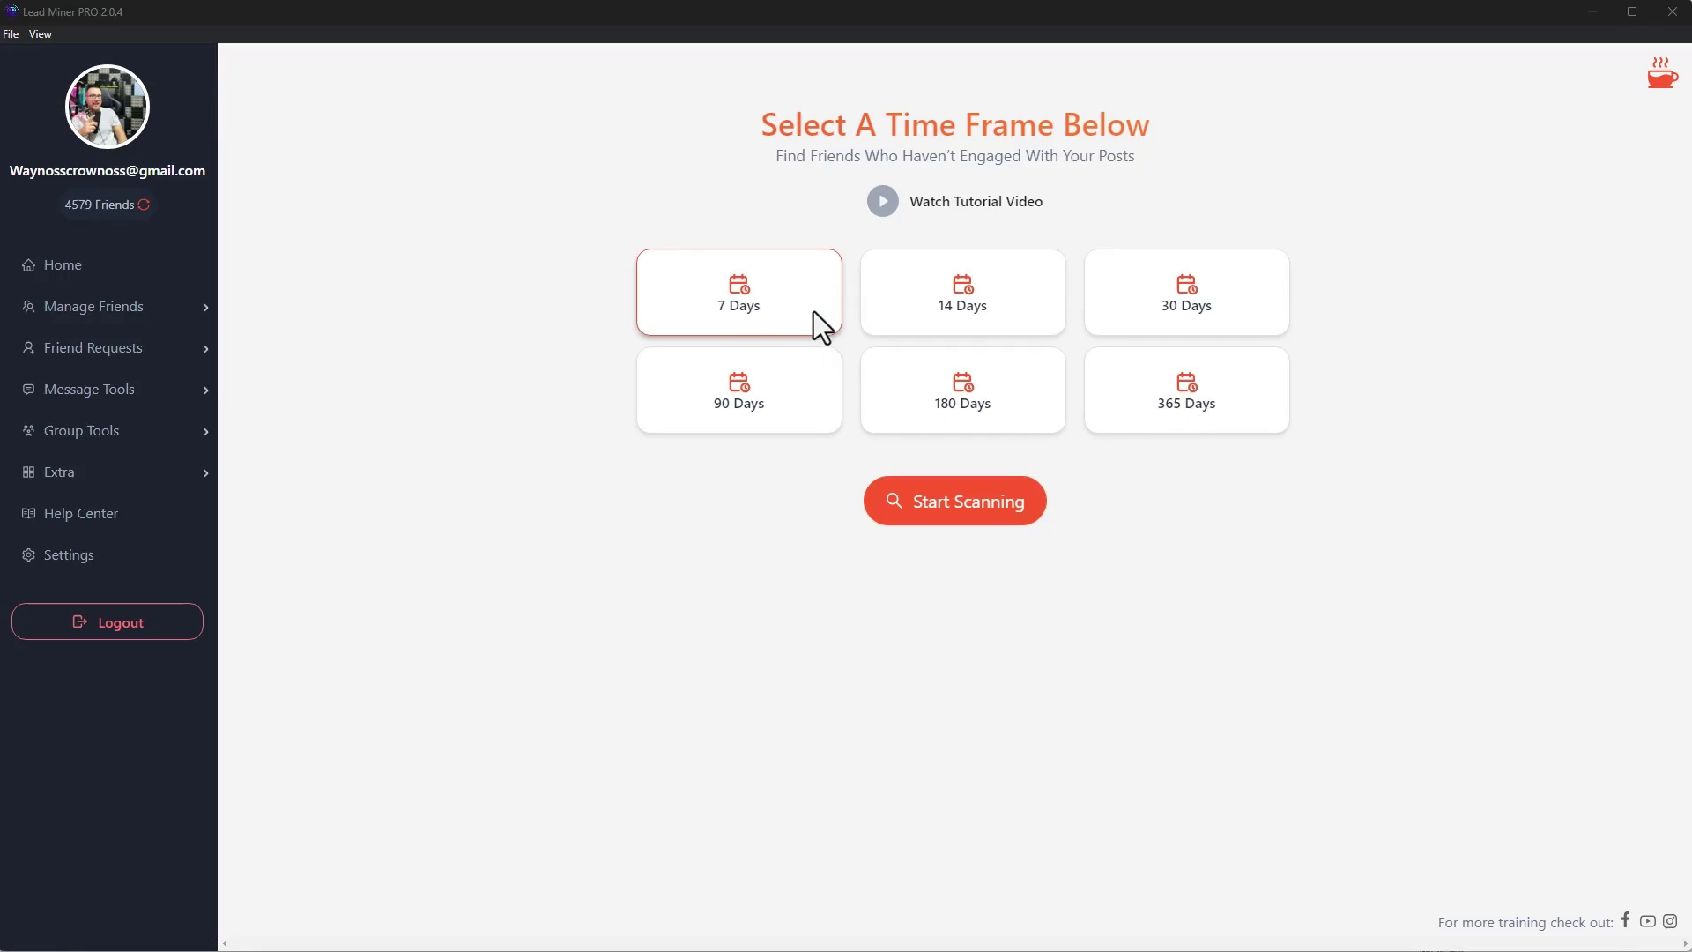
- Scan for friends who haven't engaged within the 7-day time frame and show 100 inactive friends per page
{"action": "left_click", "coordinate": [947, 520]}
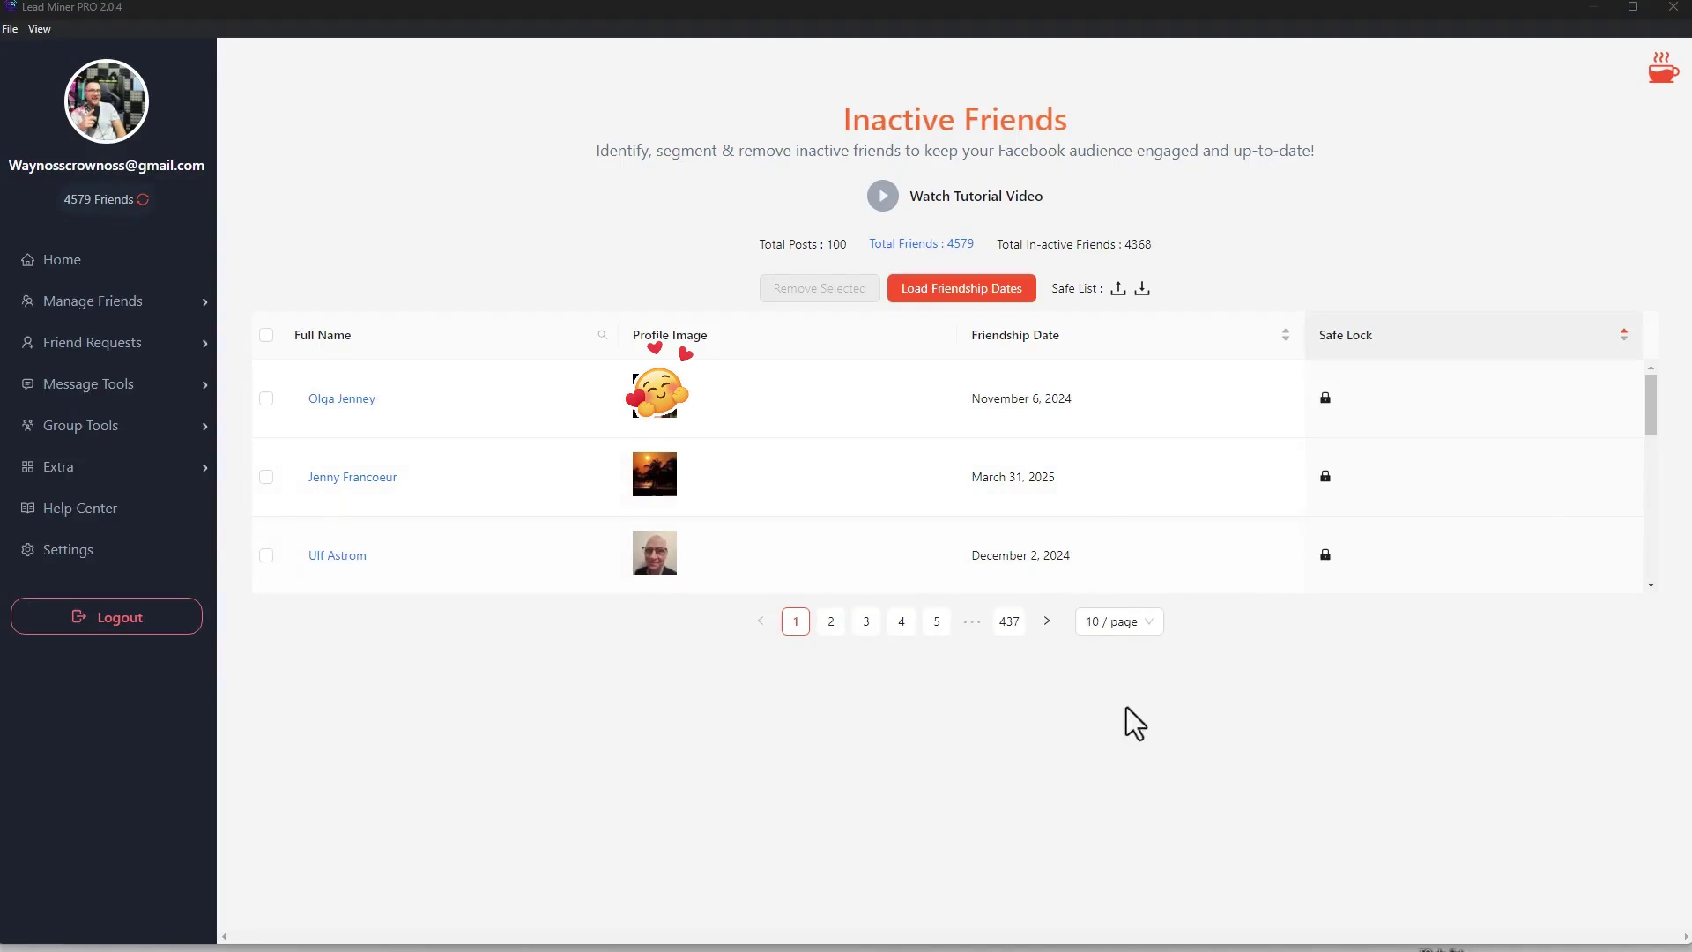
{"action": "left_click", "coordinate": [1119, 629]}
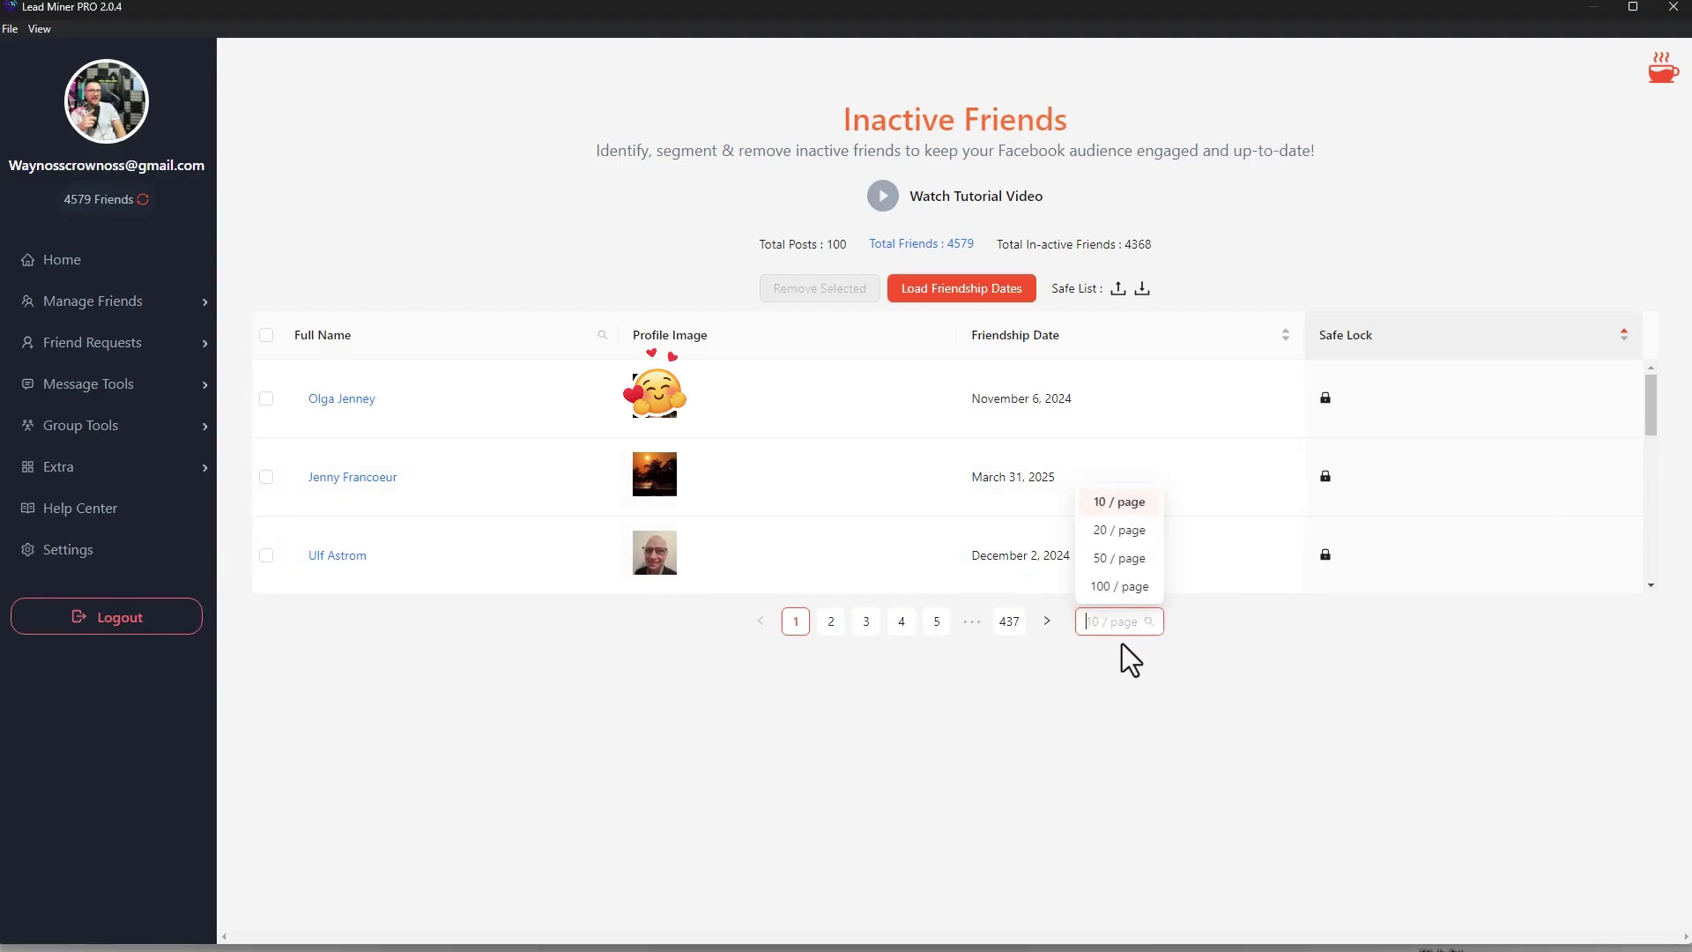
{"action": "left_click", "coordinate": [1119, 586]}
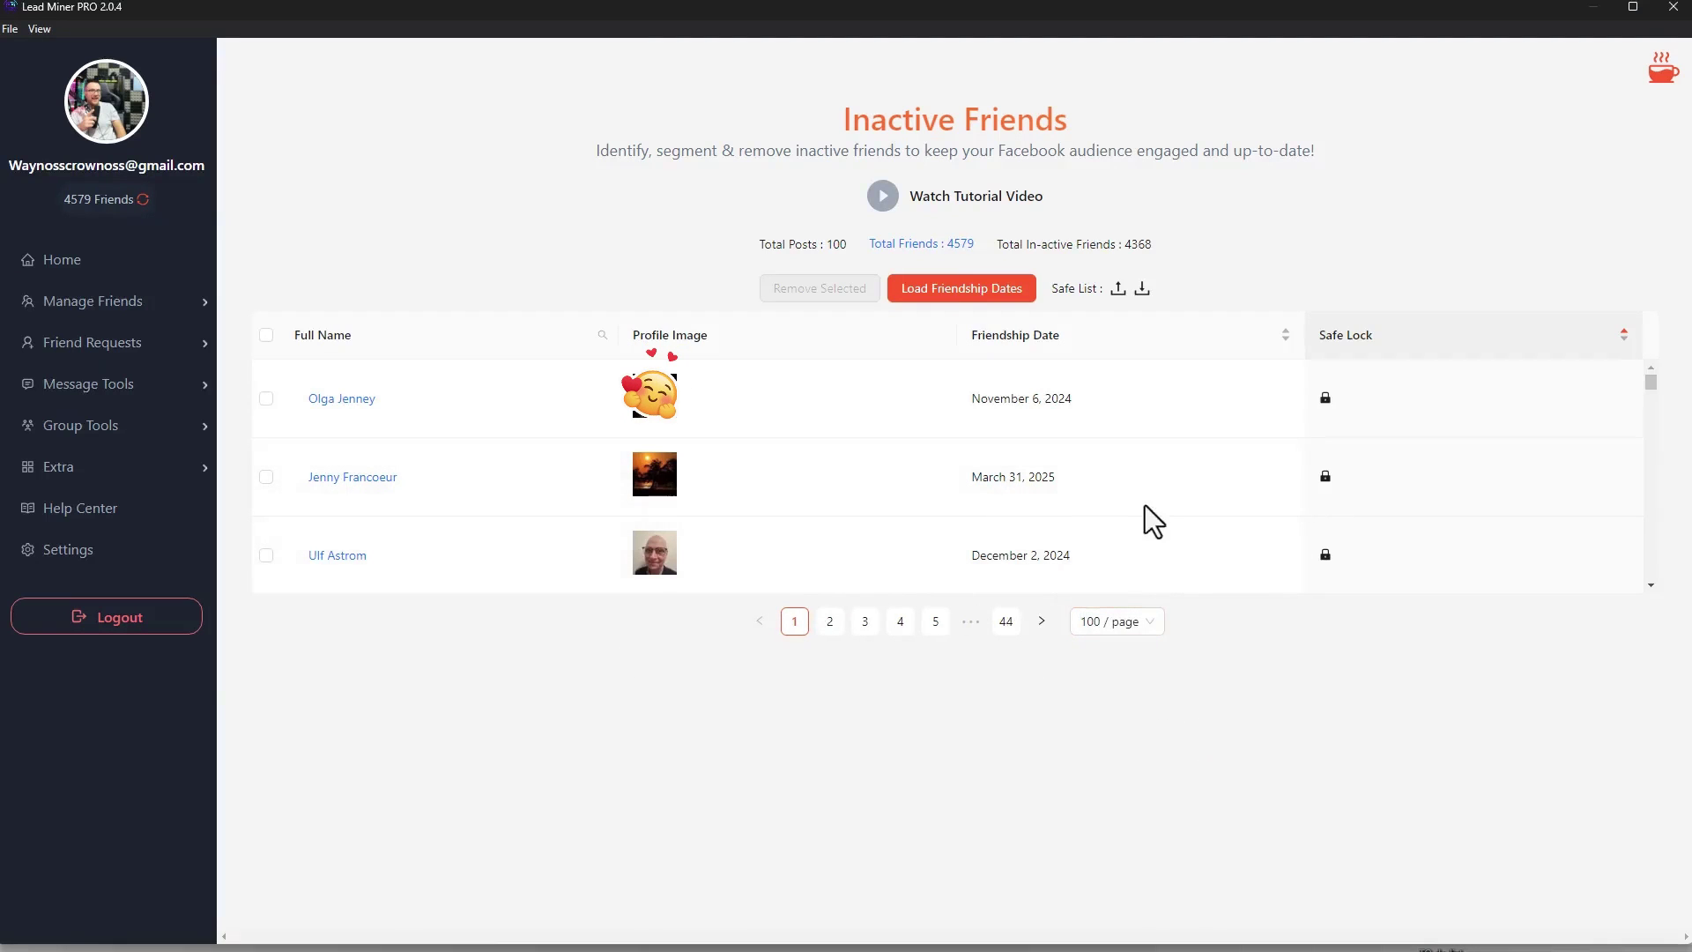
{"action": "scroll", "coordinate": [1154, 529], "scroll_direction": "down", "scroll_amount": 2}
{"action": "scroll", "coordinate": [1145, 511], "scroll_direction": "up", "scroll_amount": 2}
- Sort the inactive friends by friendship date in descending order, newest friendships first
{"action": "left_click", "coordinate": [1225, 341]}
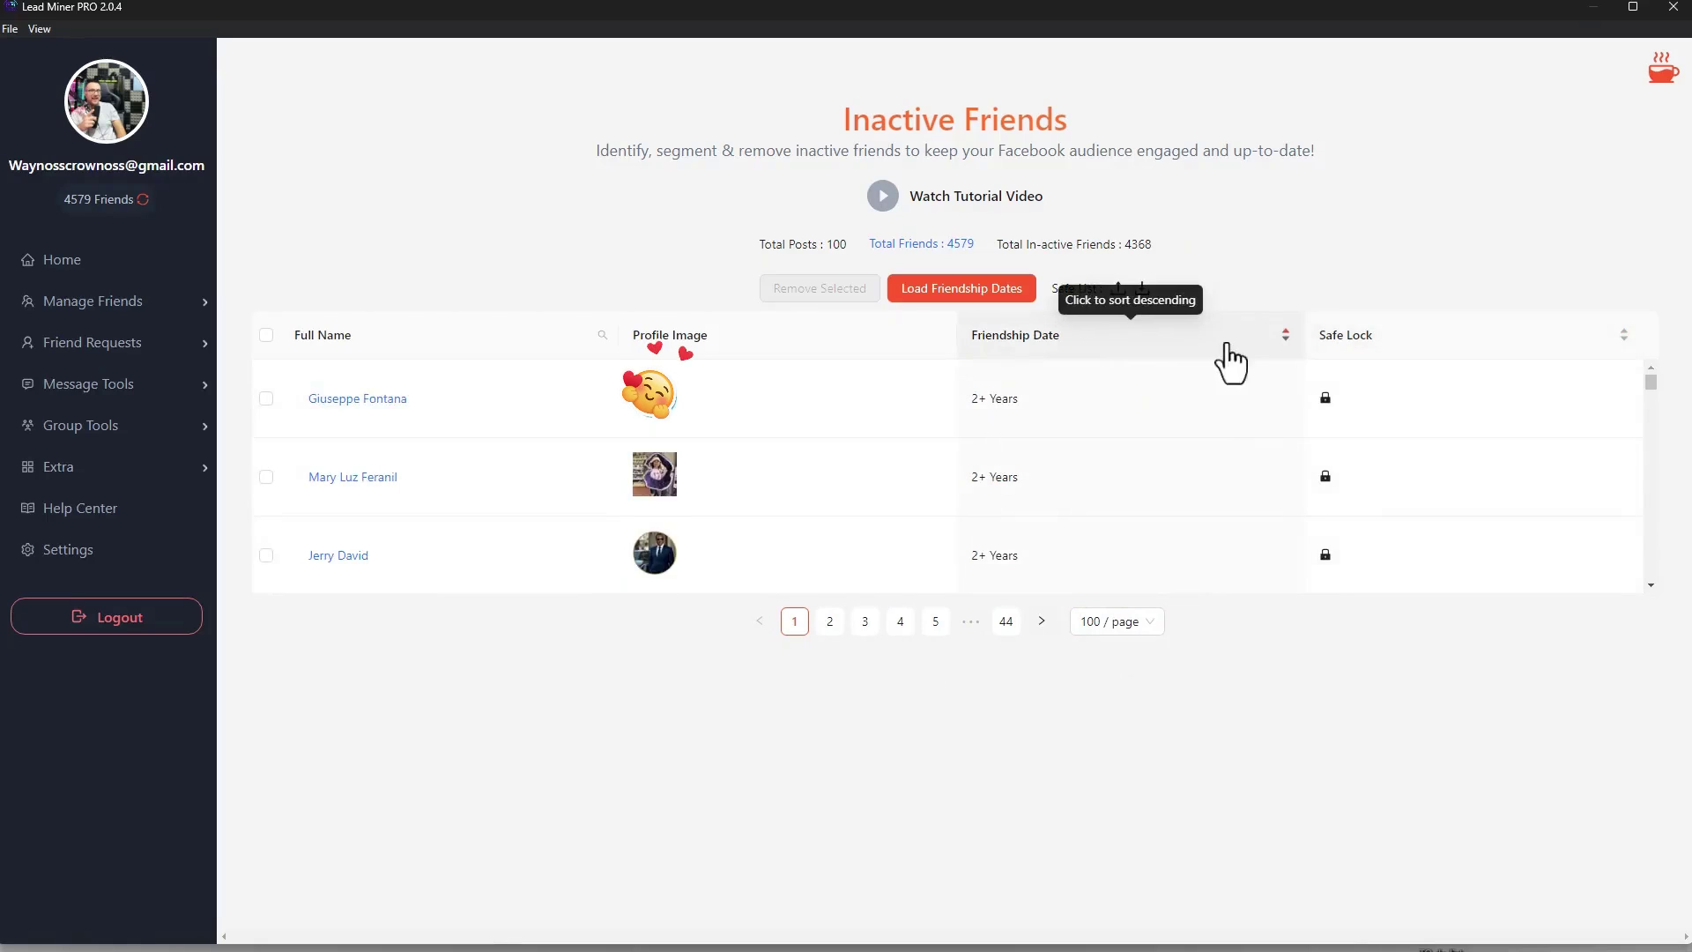
{"action": "left_click", "coordinate": [1279, 352]}
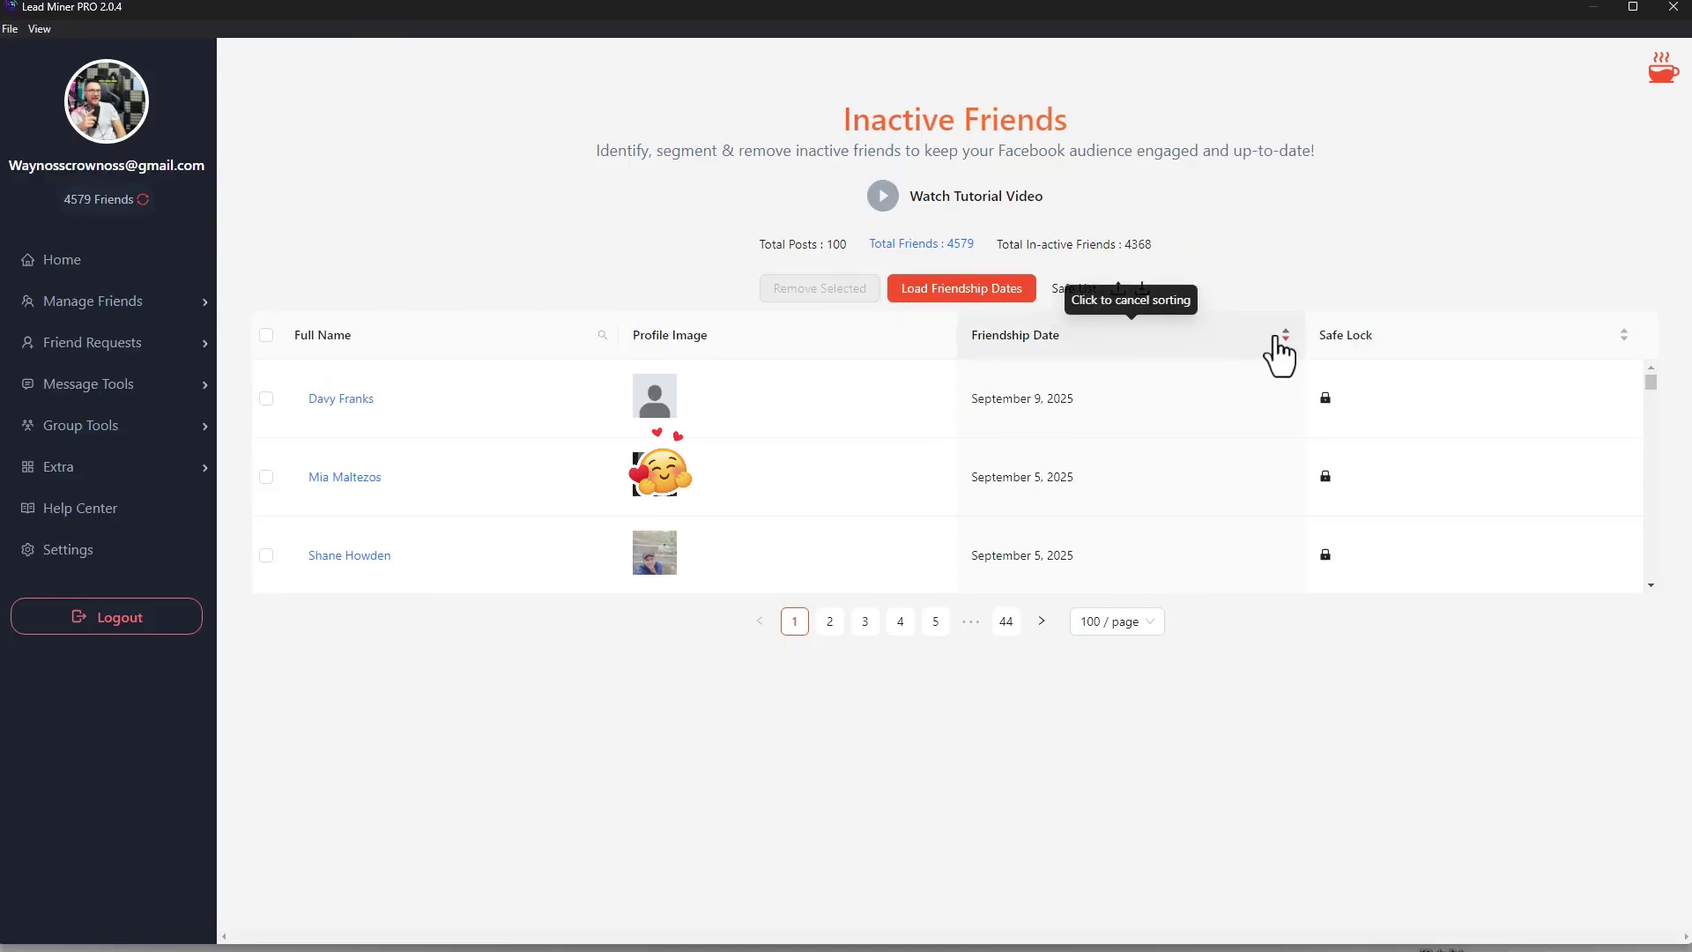
{"action": "left_click", "coordinate": [1281, 353]}
{"action": "left_click", "coordinate": [1279, 352]}
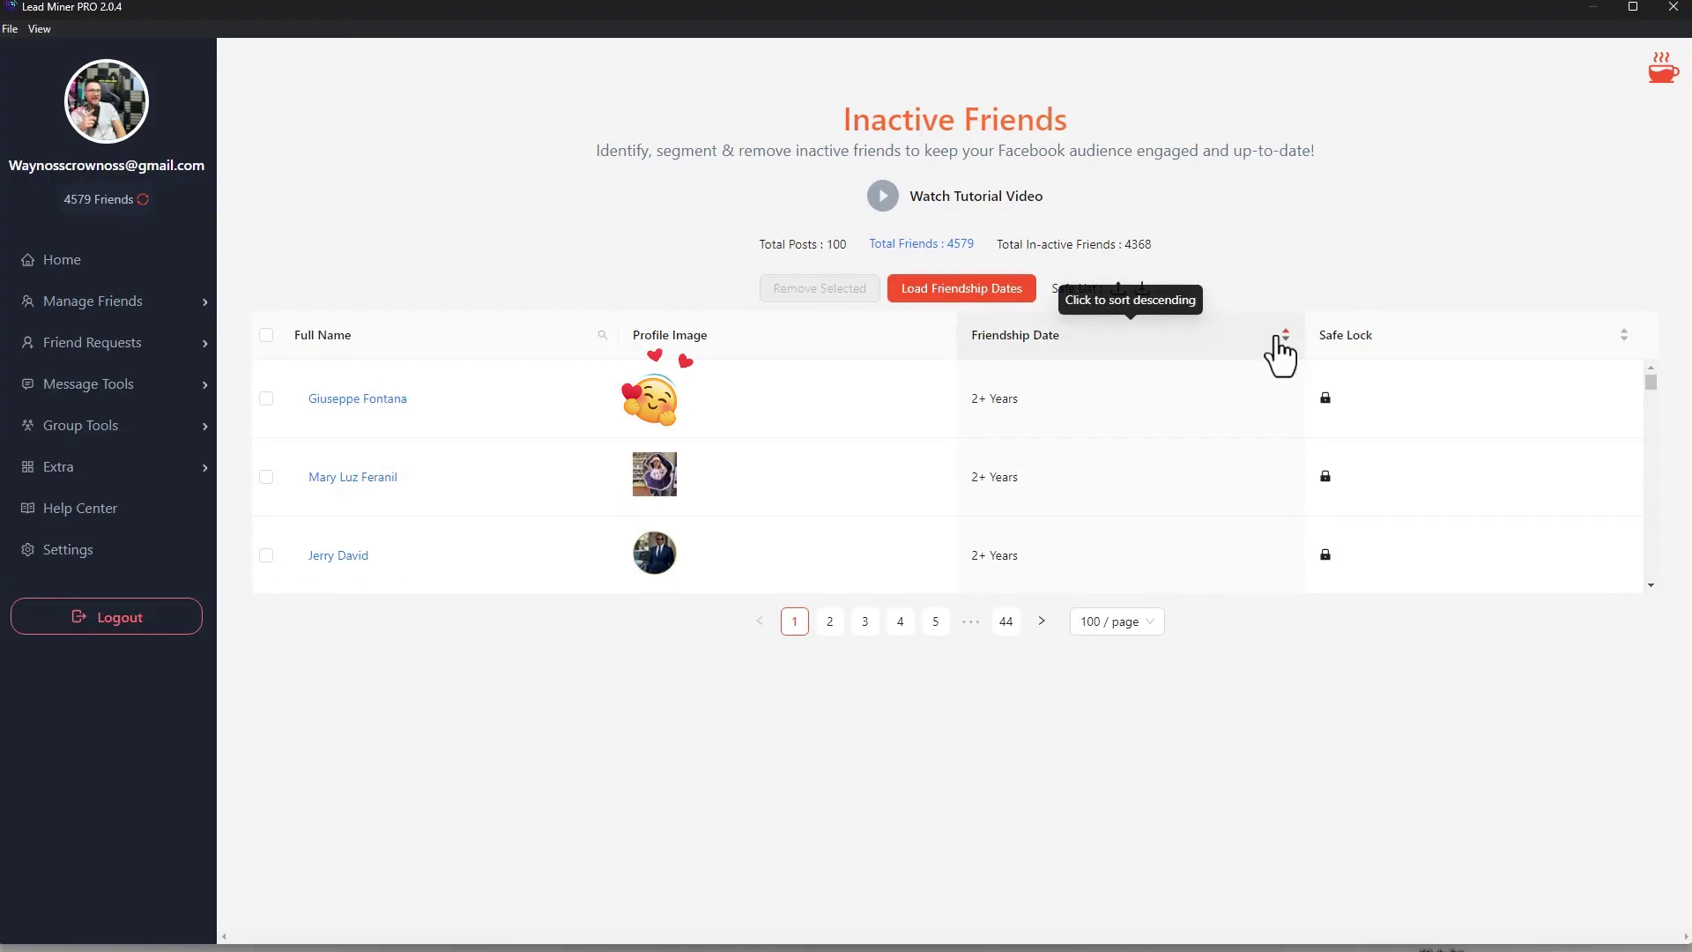
{"action": "left_click", "coordinate": [1279, 352]}
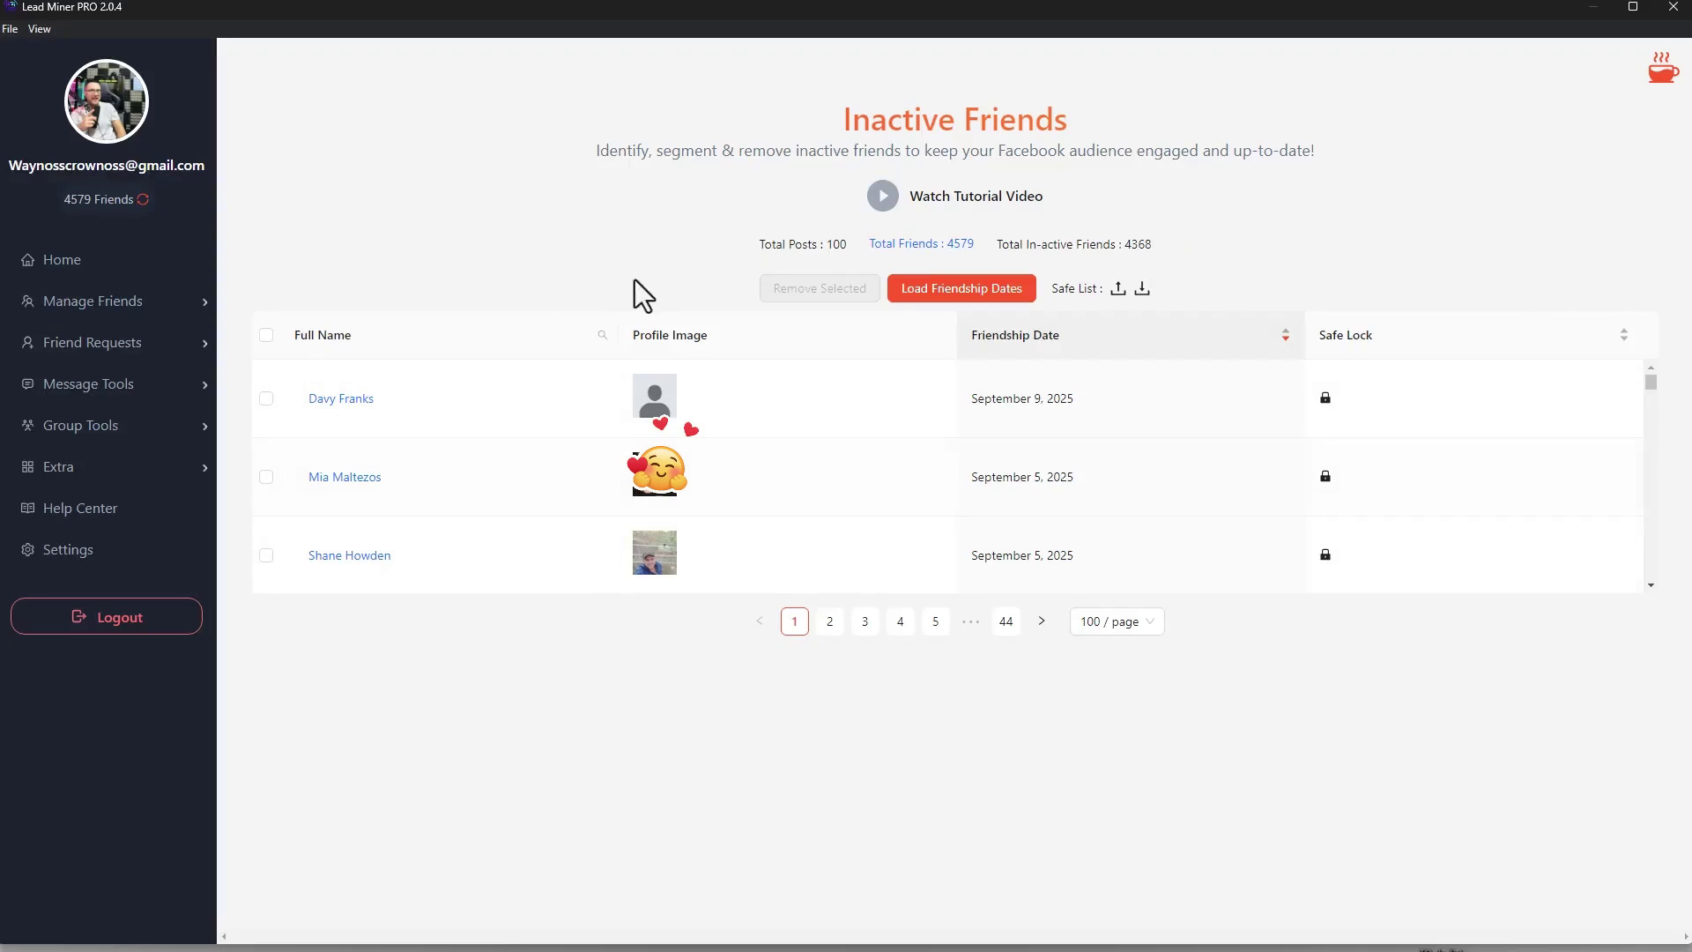
- Return to the time frame selection and reopen the Inactive Friends list
{"action": "left_click", "coordinate": [75, 286]}
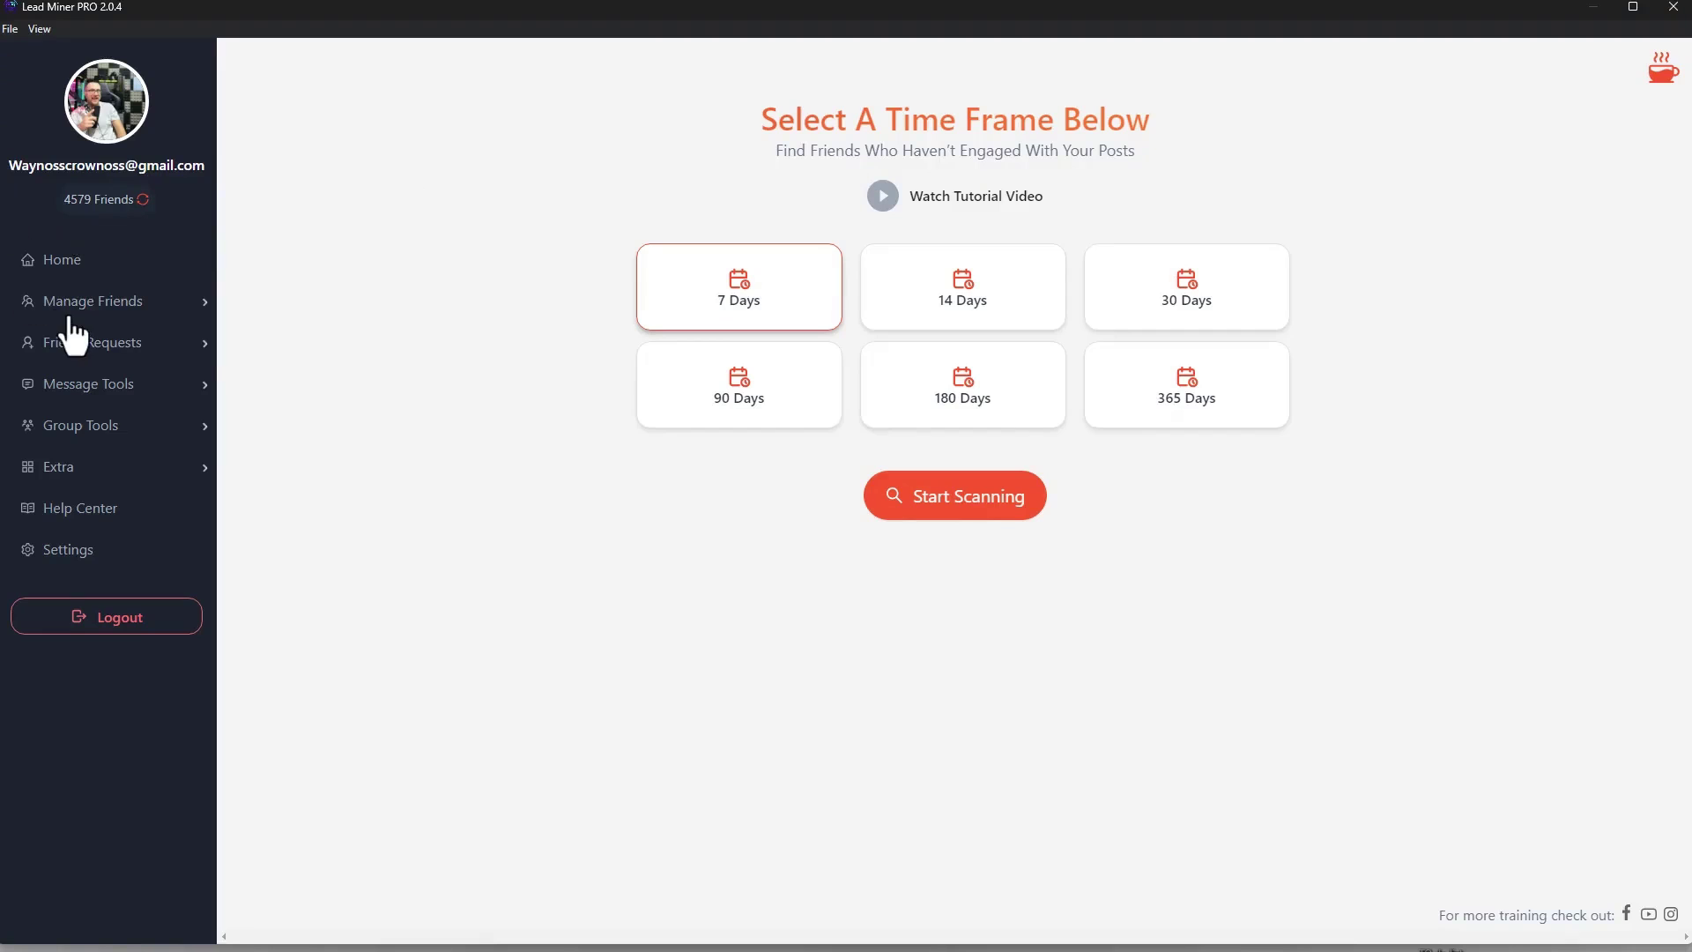
{"action": "mouse_move", "coordinate": [80, 304]}
{"action": "left_click", "coordinate": [266, 313]}
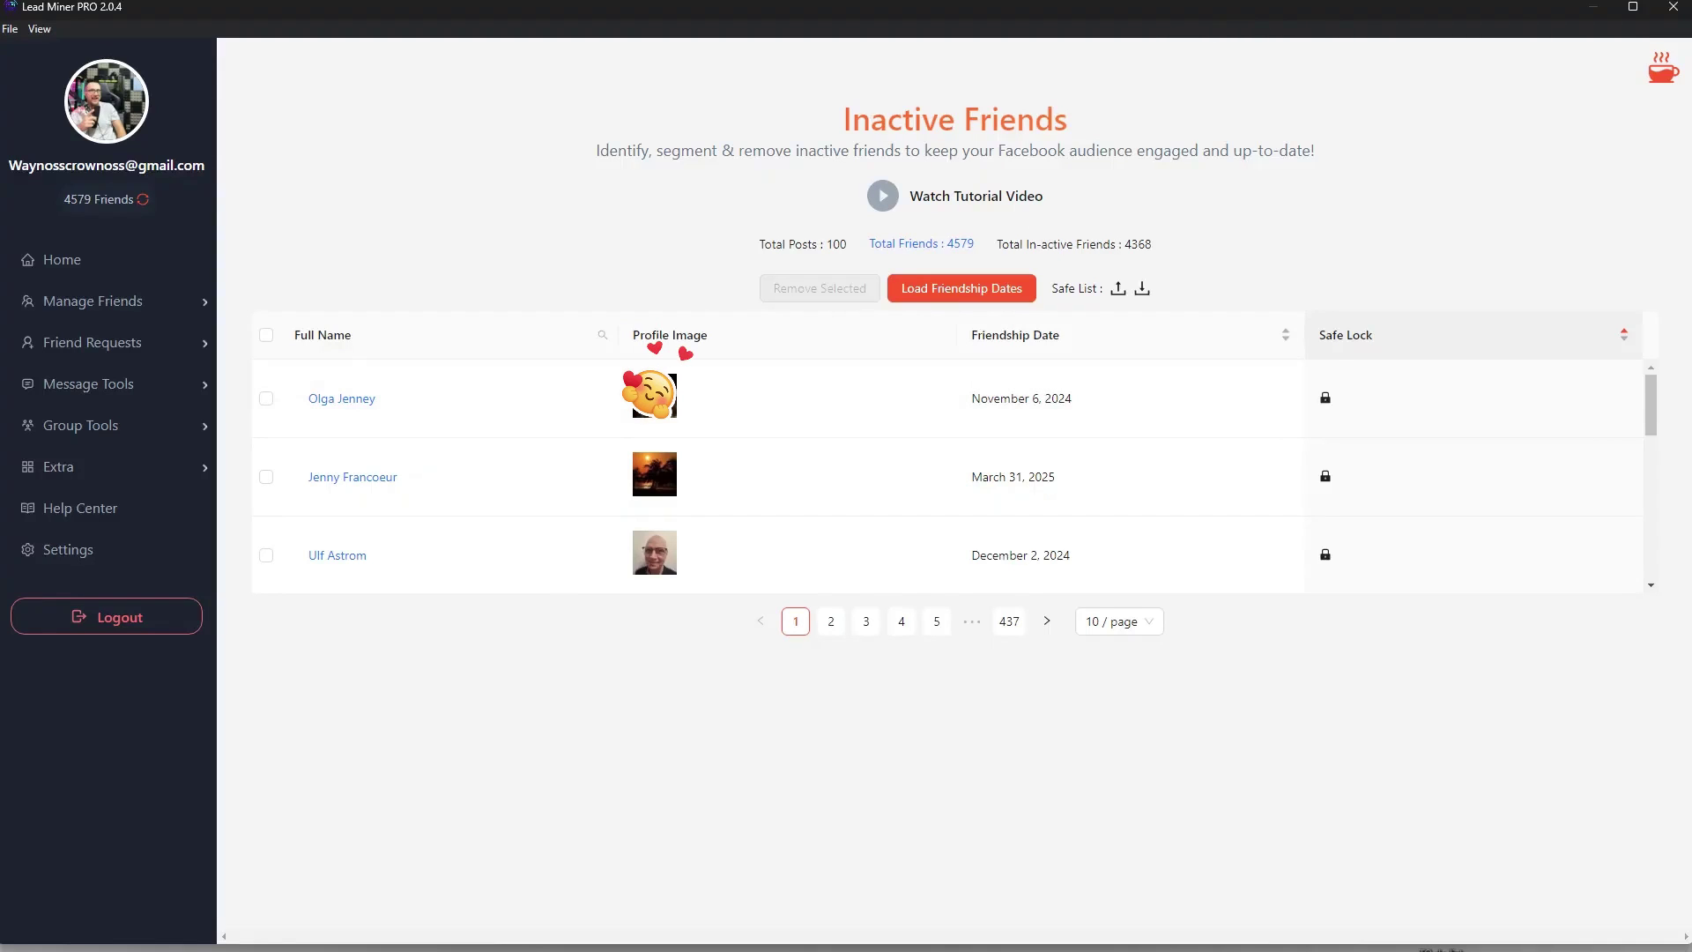
- Bring the Facebook browser window into view to examine the professional dashboard insights, and move it back out of view
{"action": "left_click_drag", "start_coordinate": [1690, 133], "coordinate": [787, 85]}
{"action": "mouse_move", "coordinate": [1219, 389]}
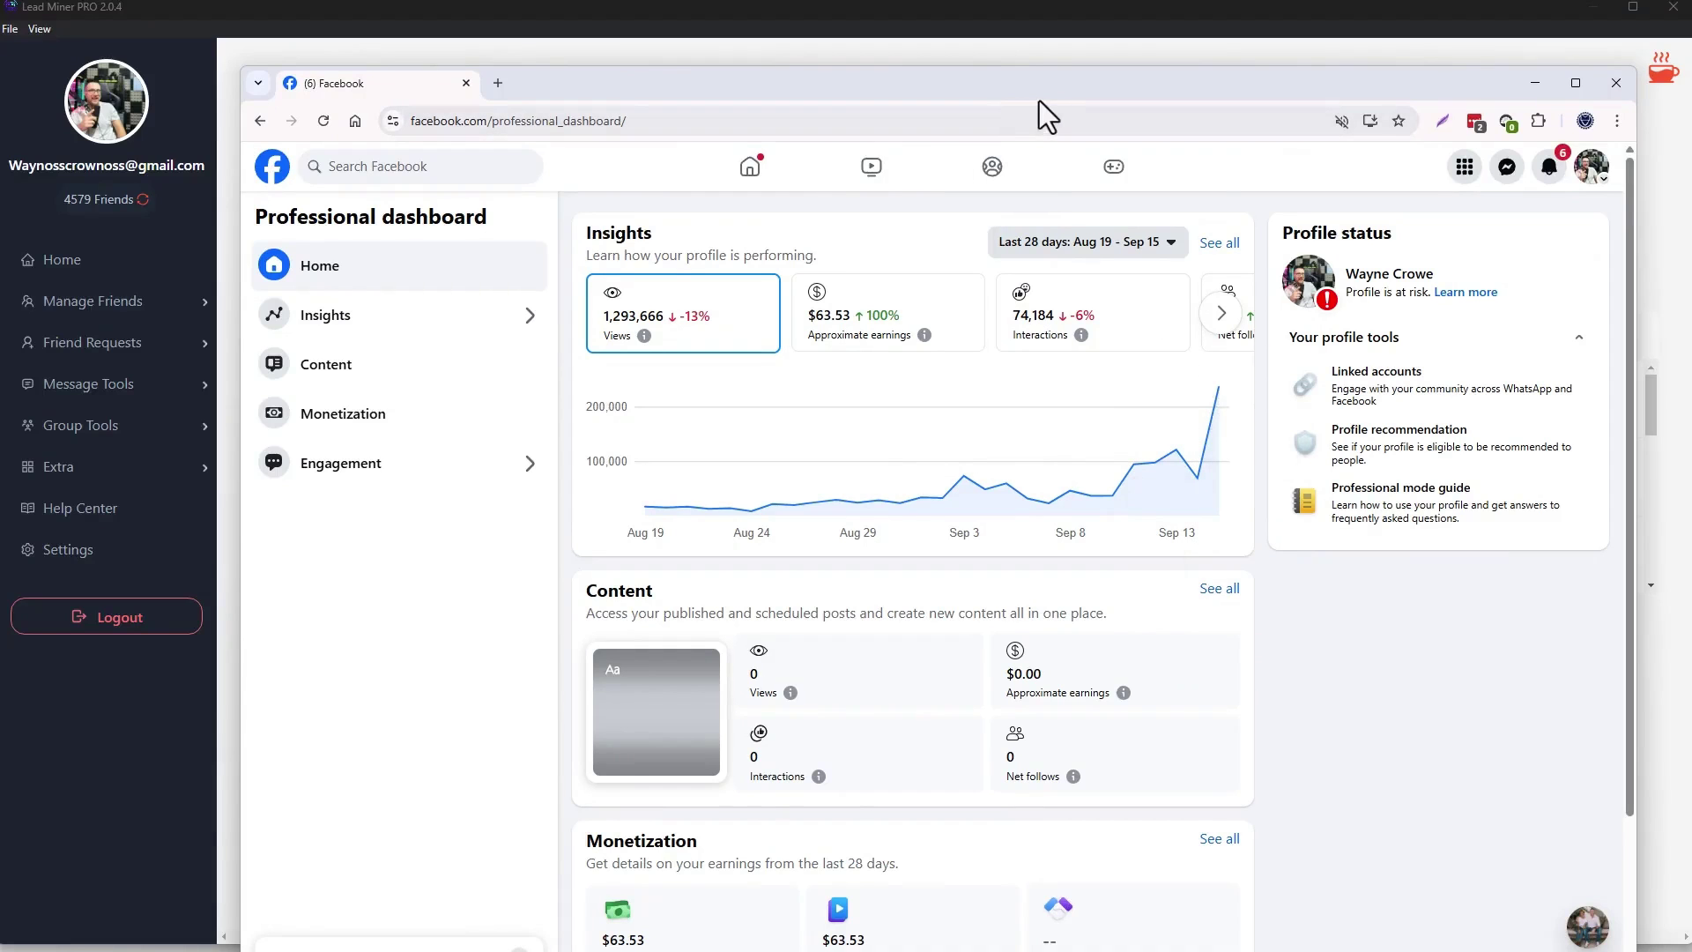
{"action": "left_click_drag", "start_coordinate": [436, 93], "coordinate": [1691, 106]}
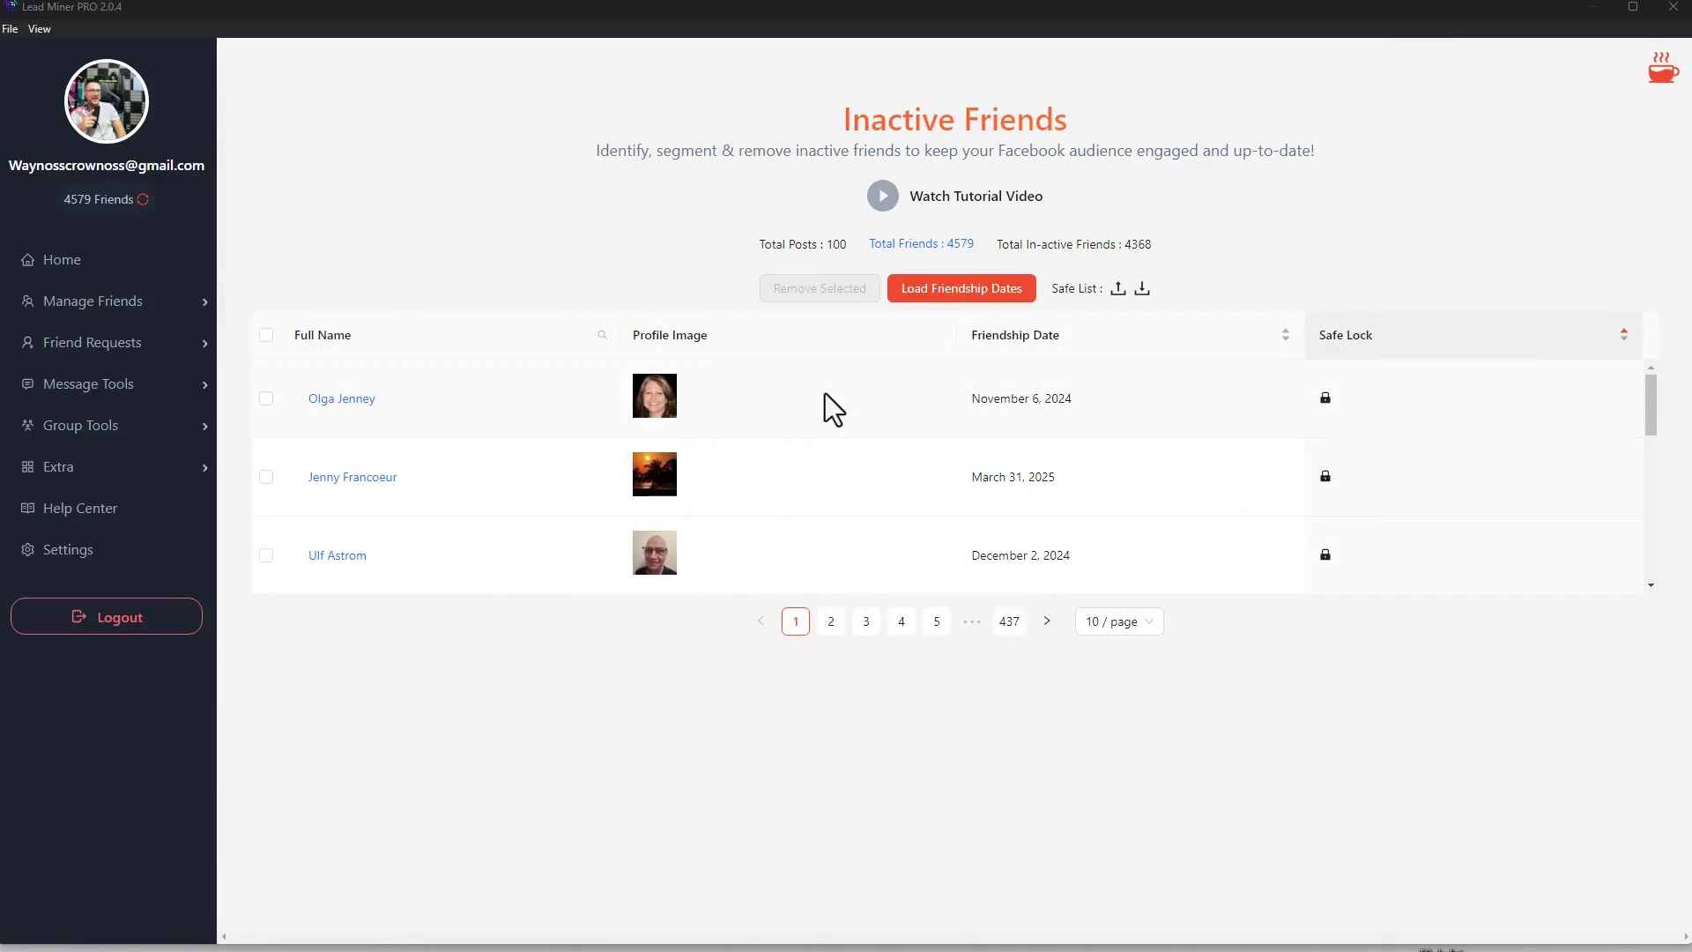
- Open the Deactivated Friends list and look through all of its profiles
{"action": "mouse_move", "coordinate": [119, 306]}
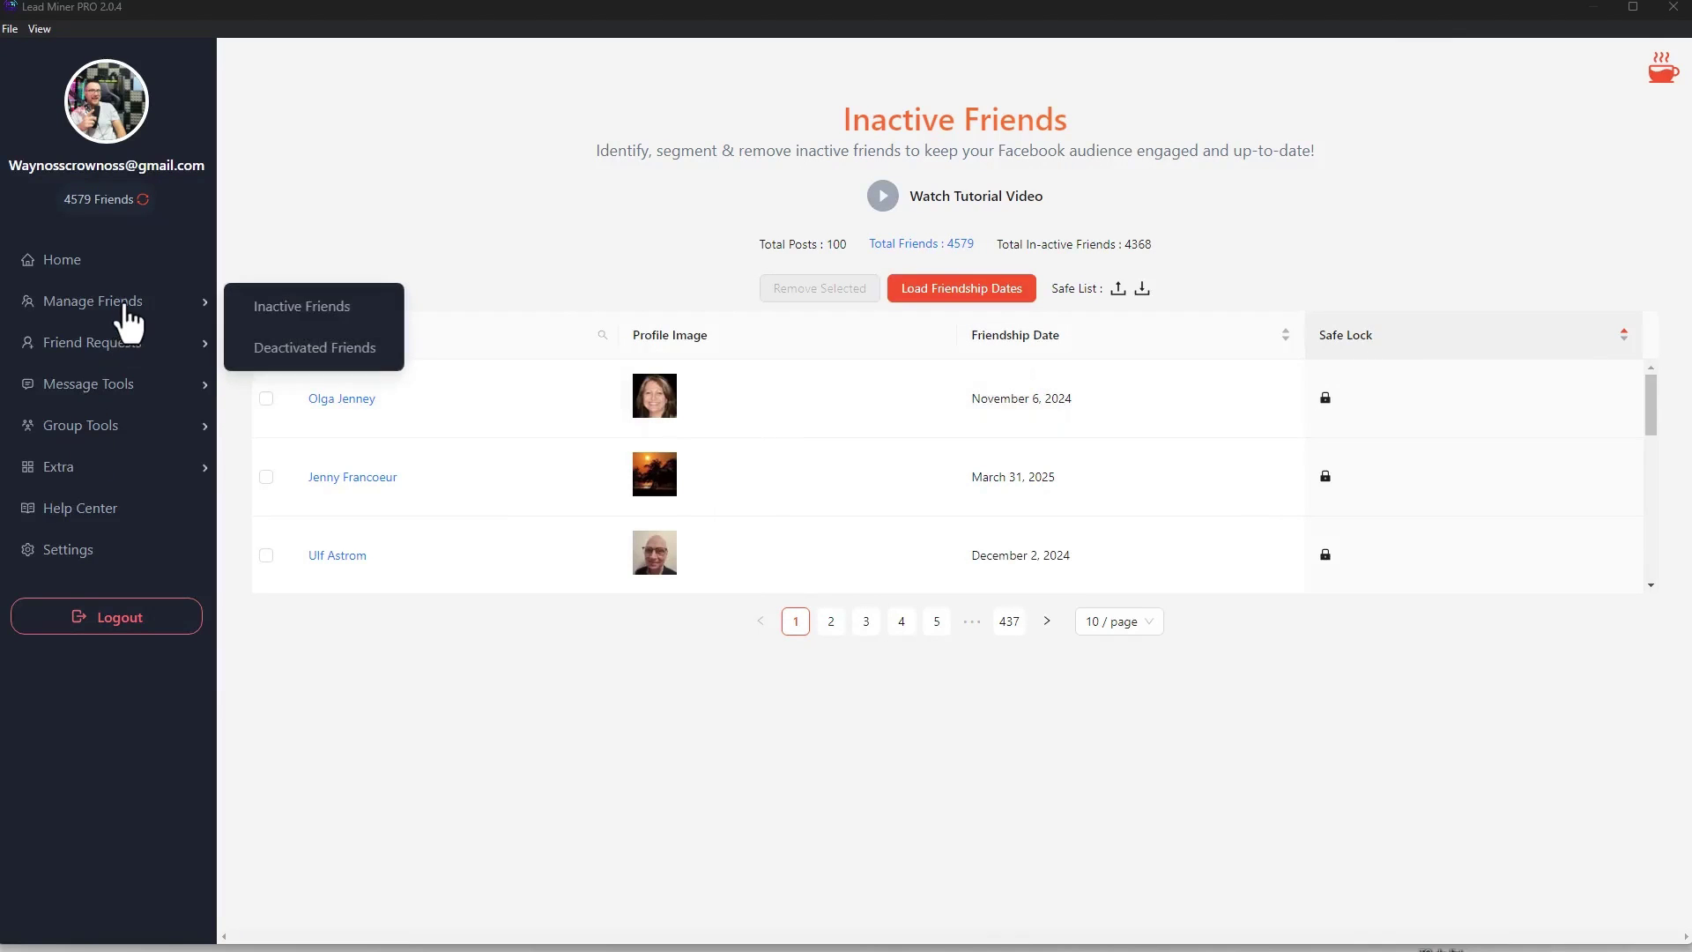
{"action": "left_click", "coordinate": [296, 349]}
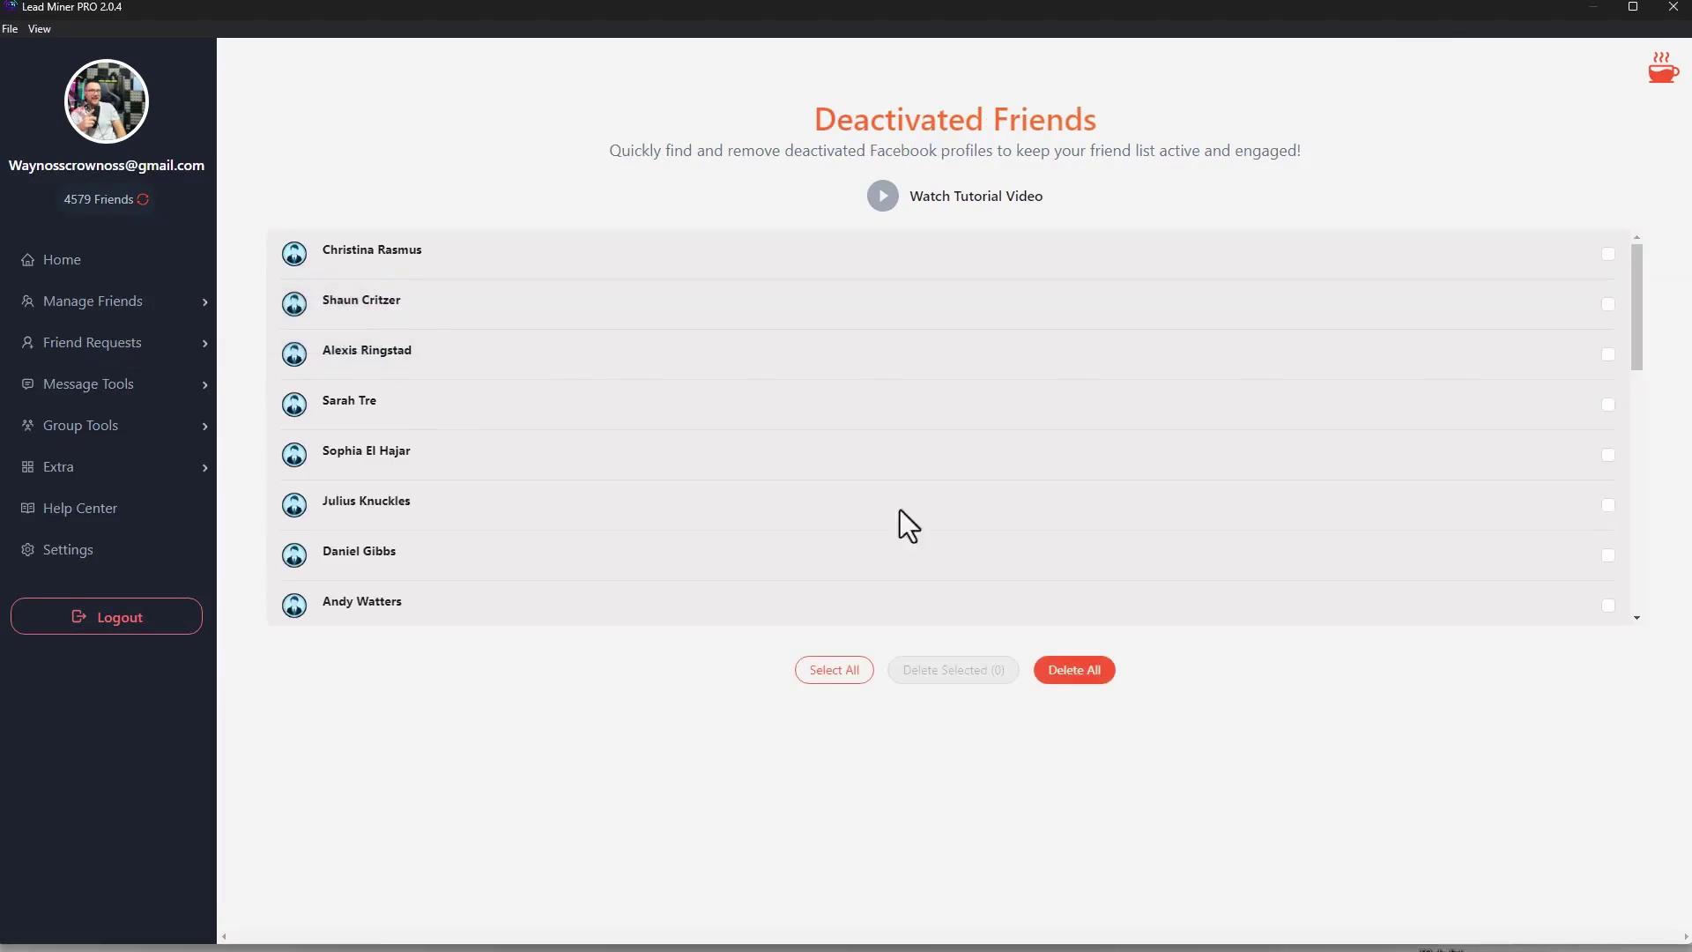
{"action": "scroll", "coordinate": [694, 487], "scroll_direction": "down", "scroll_amount": 10}
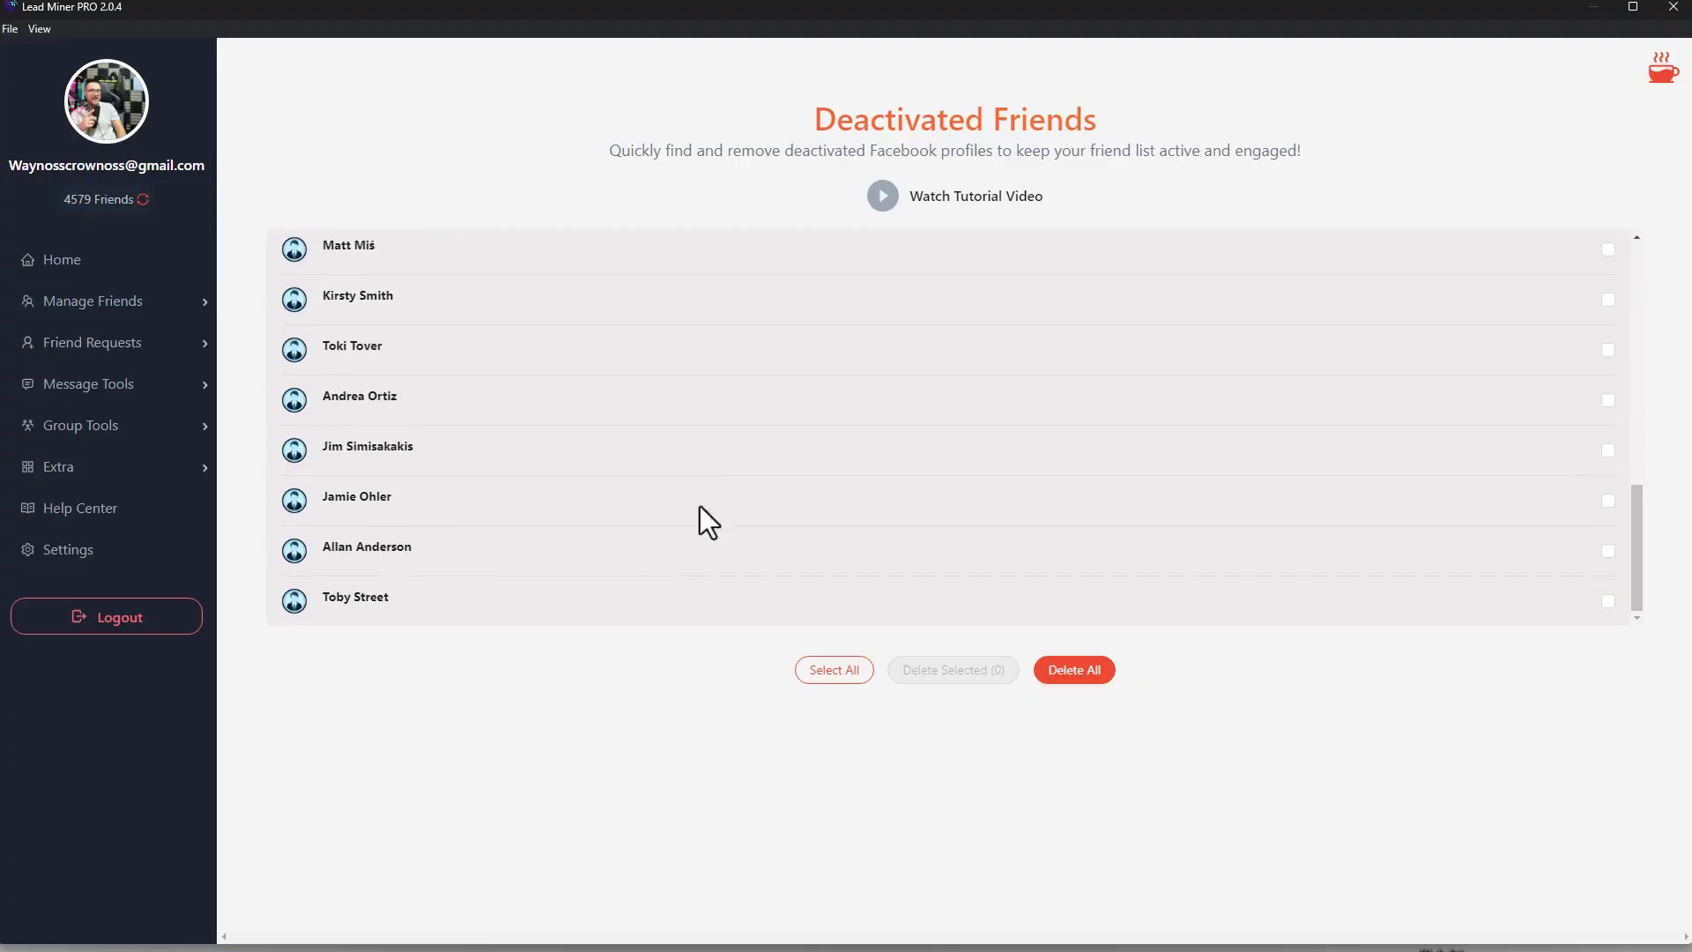
{"action": "scroll", "coordinate": [582, 582], "scroll_direction": "up", "scroll_amount": 10}
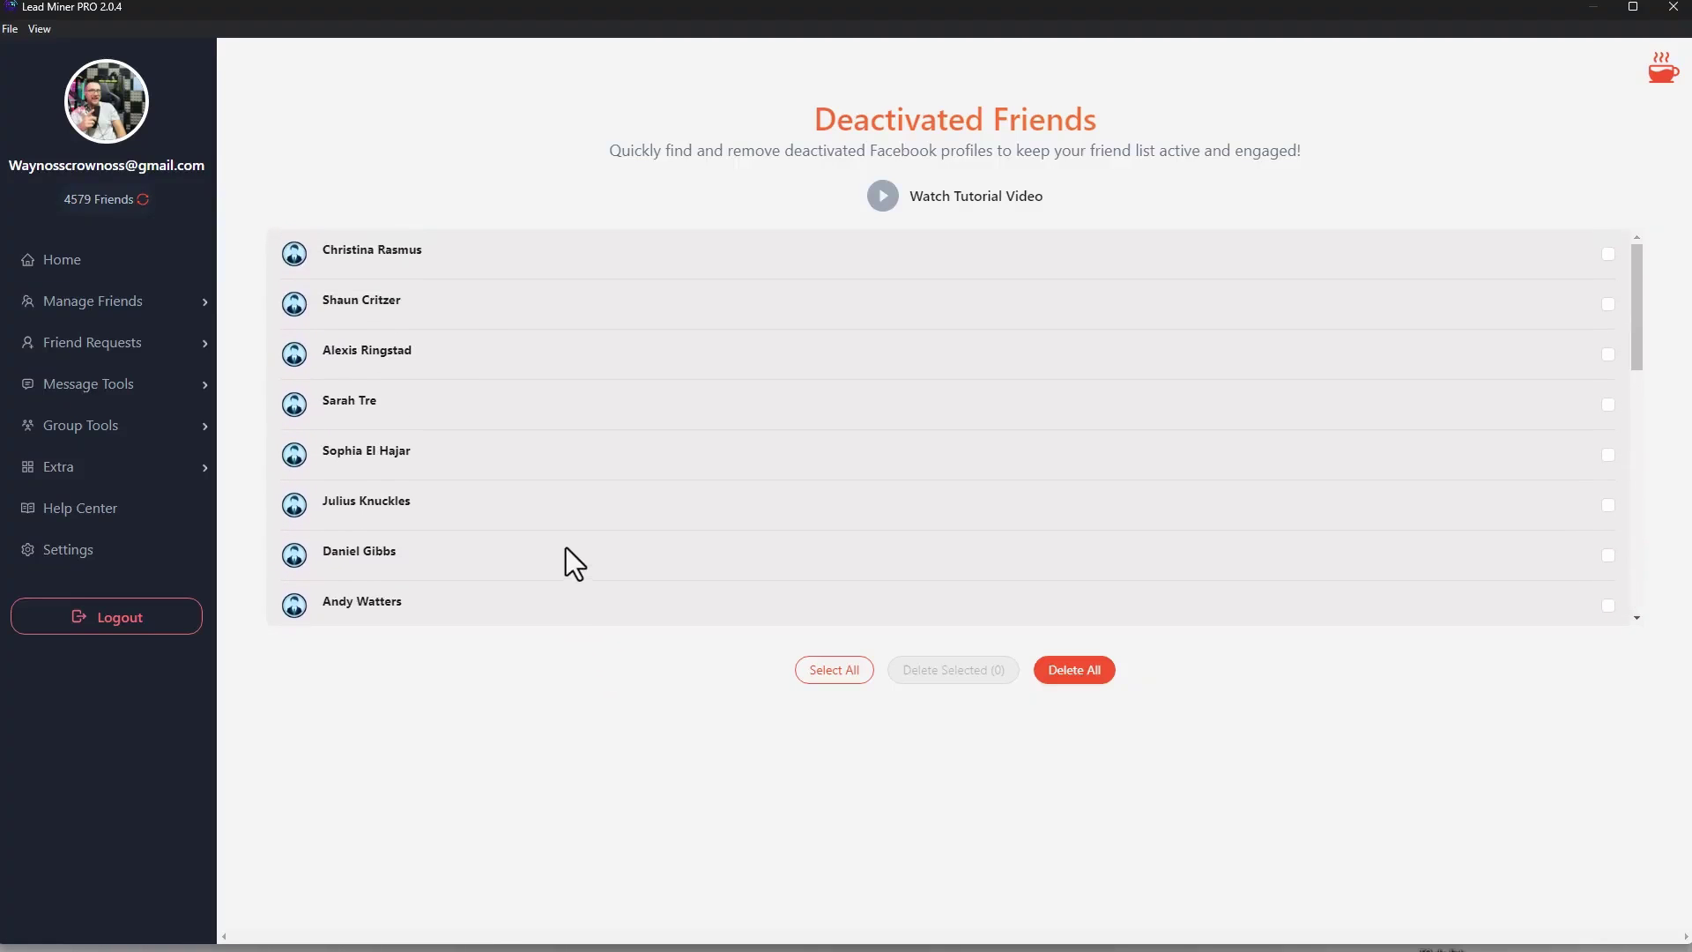
- Select all deactivated friends and try to delete the selected profiles
{"action": "left_click", "coordinate": [805, 679]}
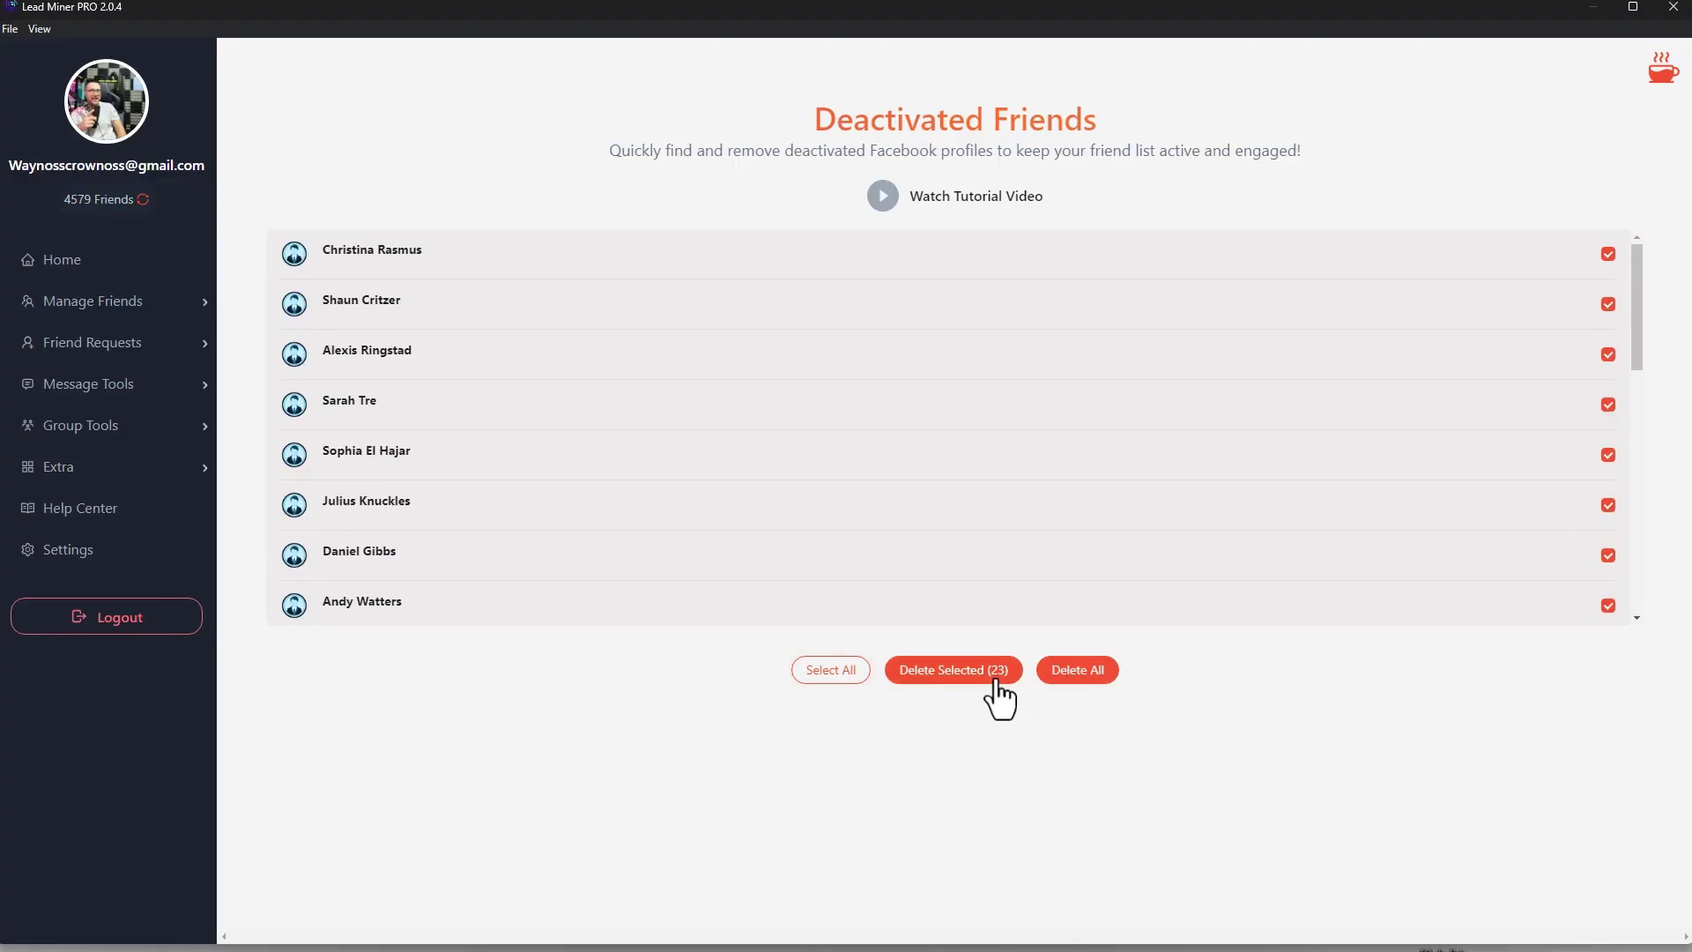
{"action": "left_click", "coordinate": [999, 676]}
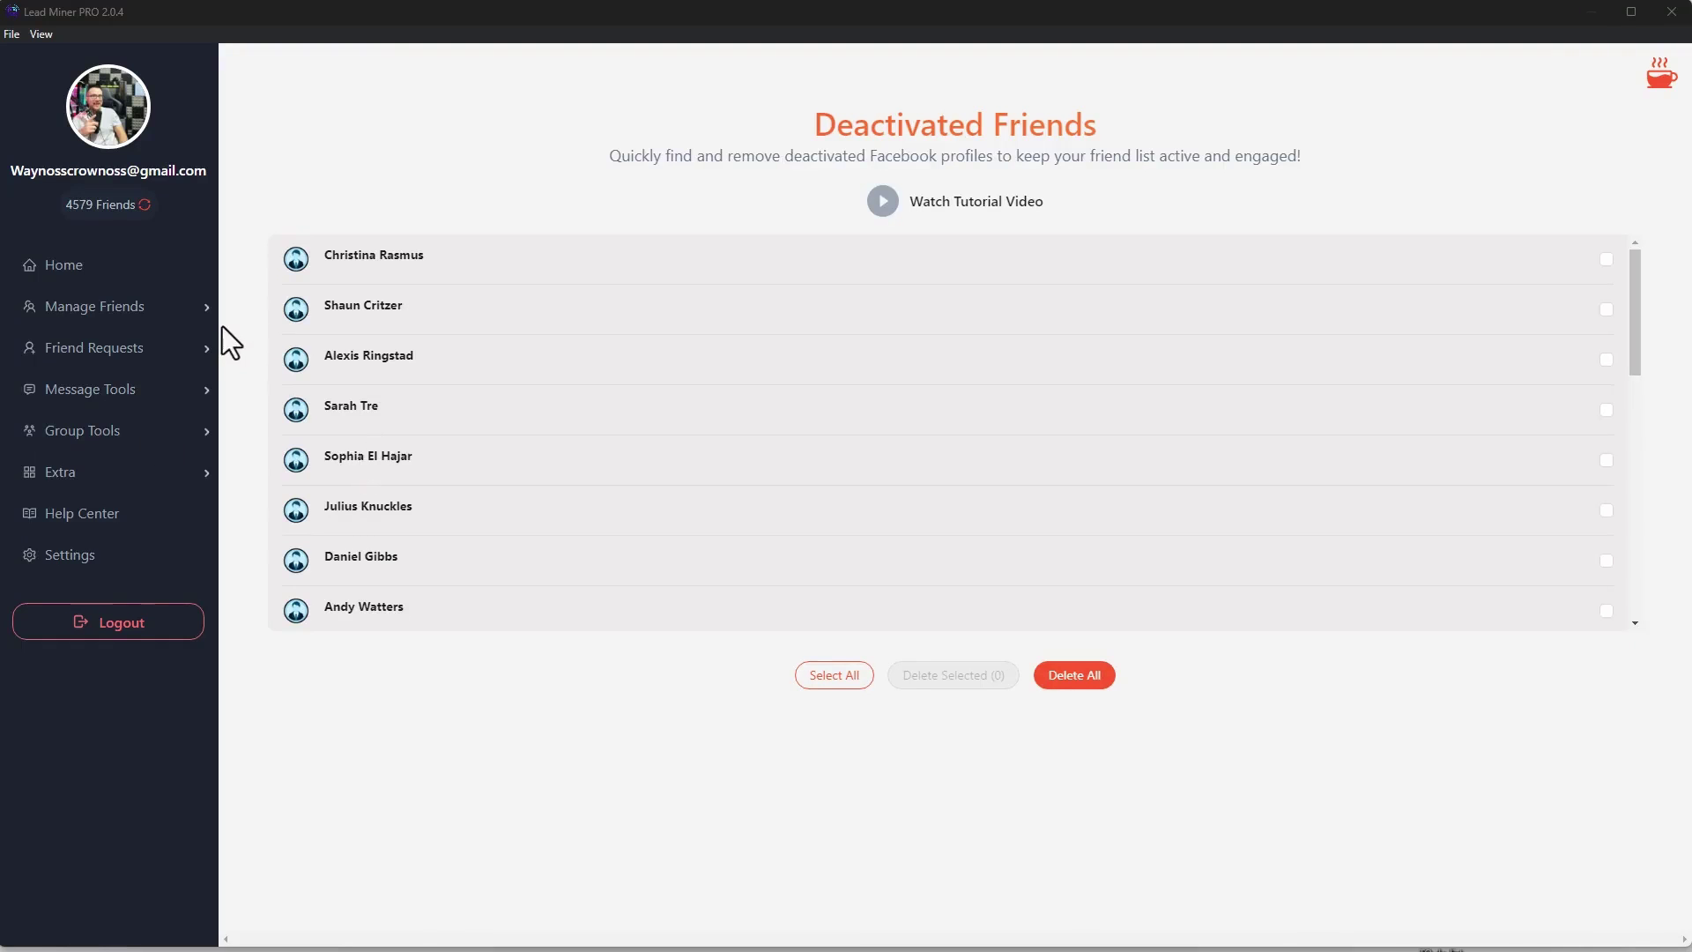
- Open the Post Friender tool and launch its Facebook window with the existing request settings
{"action": "mouse_move", "coordinate": [125, 349]}
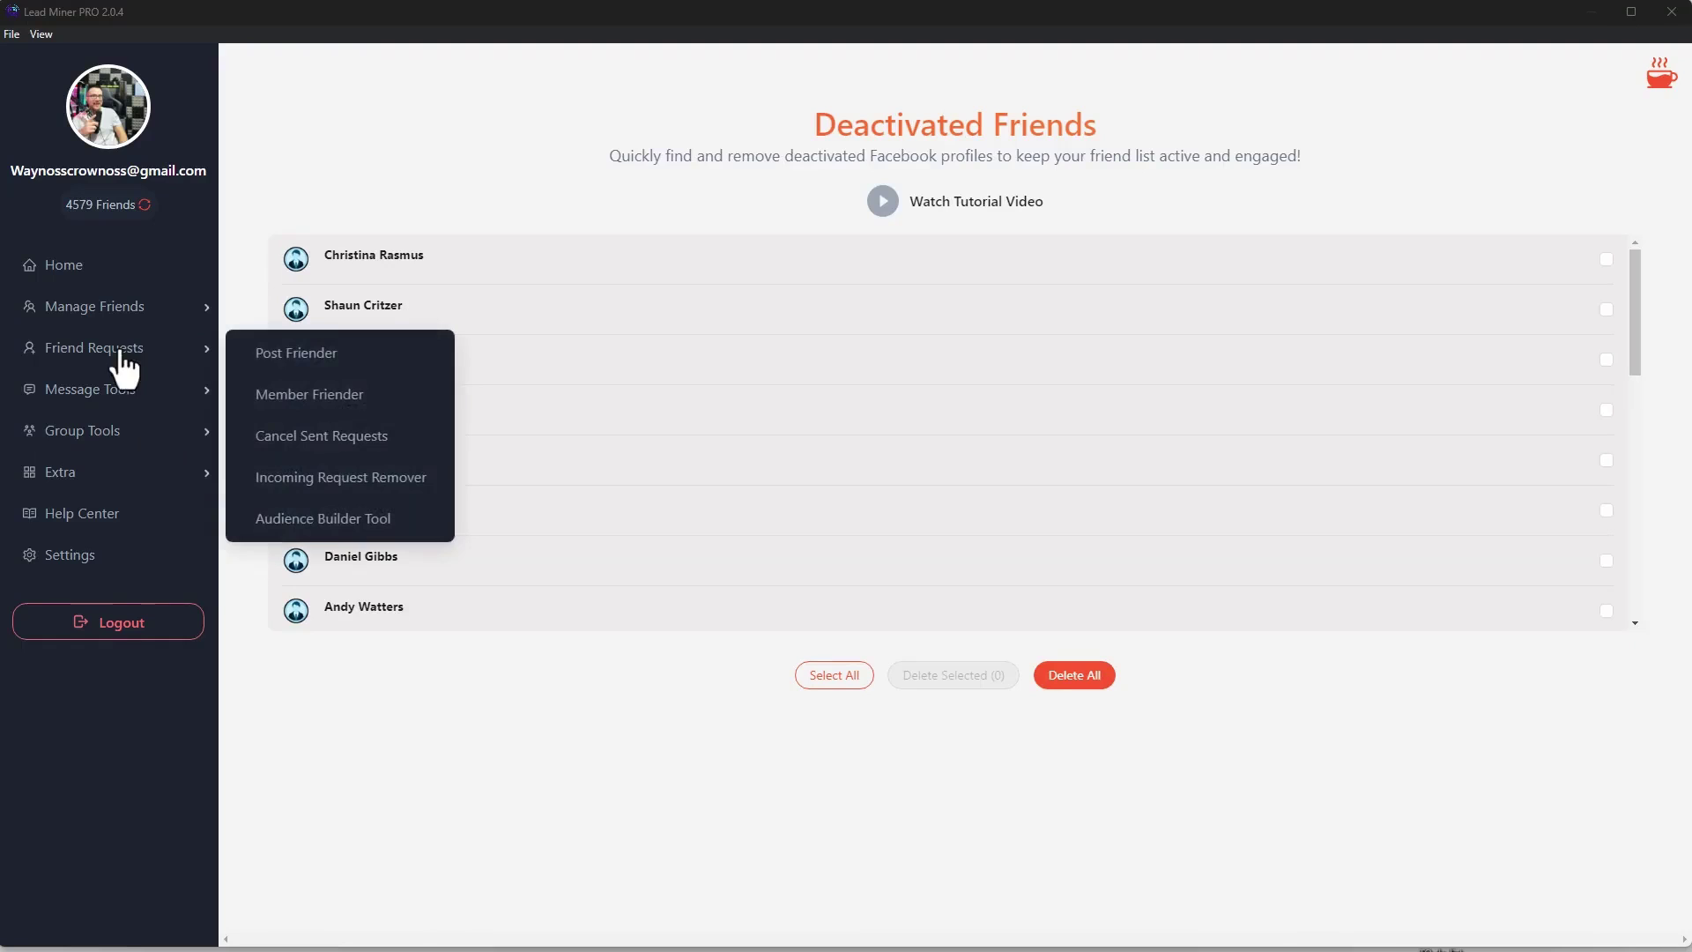
{"action": "left_click", "coordinate": [273, 354]}
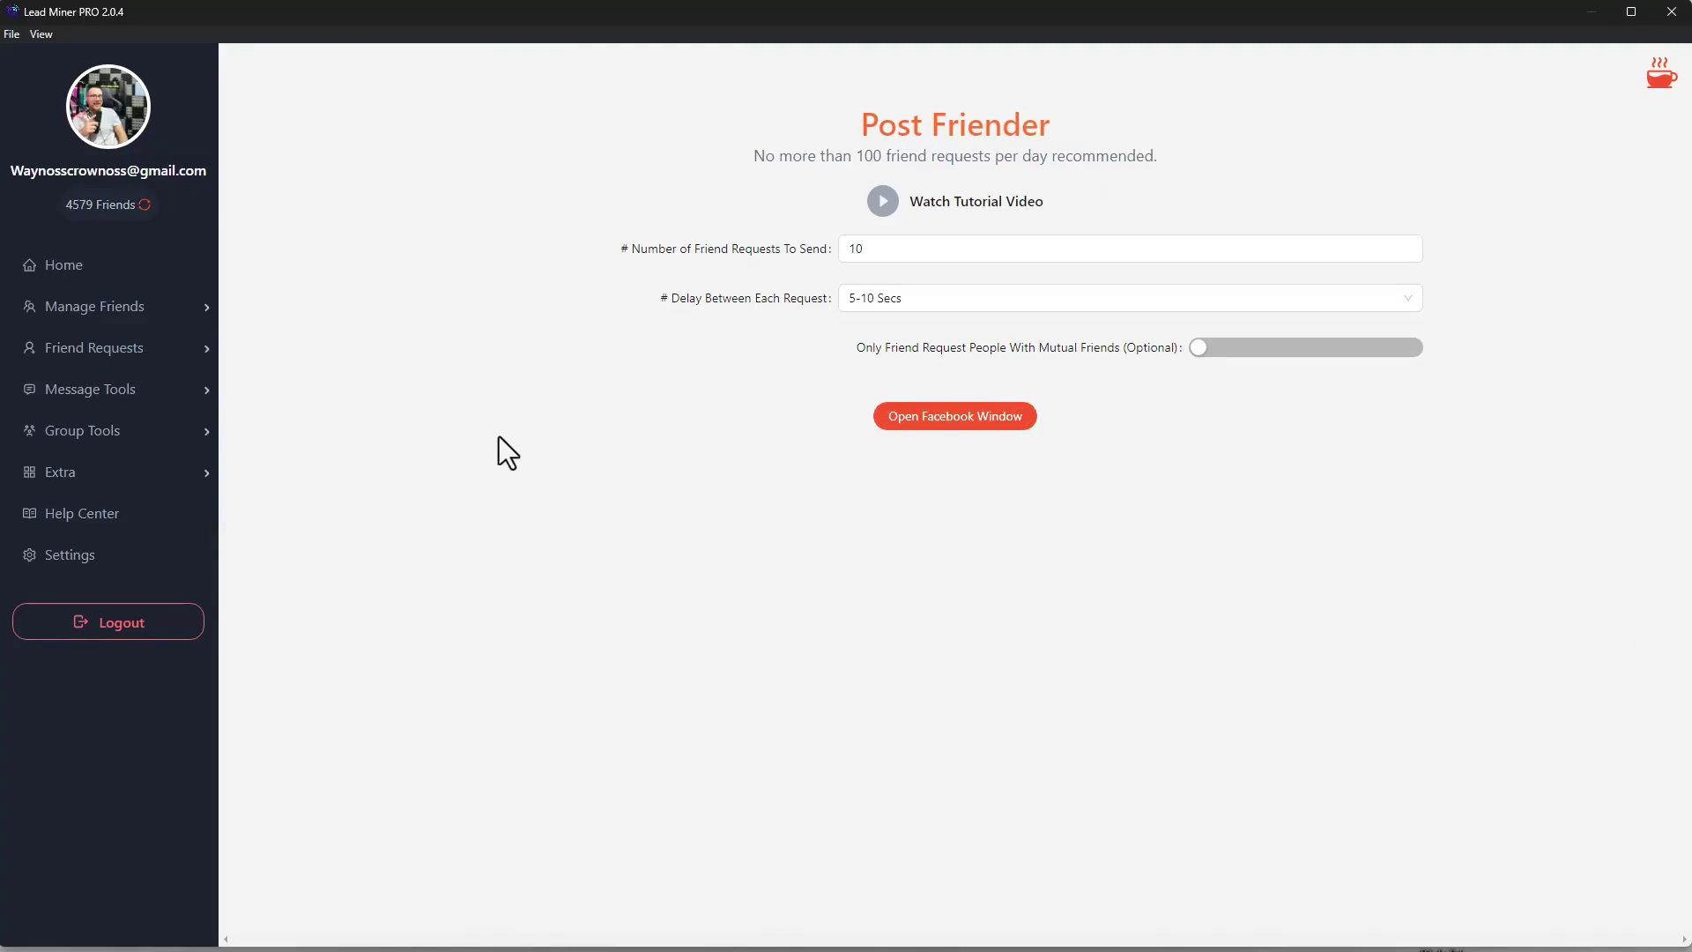
{"action": "left_click", "coordinate": [951, 420]}
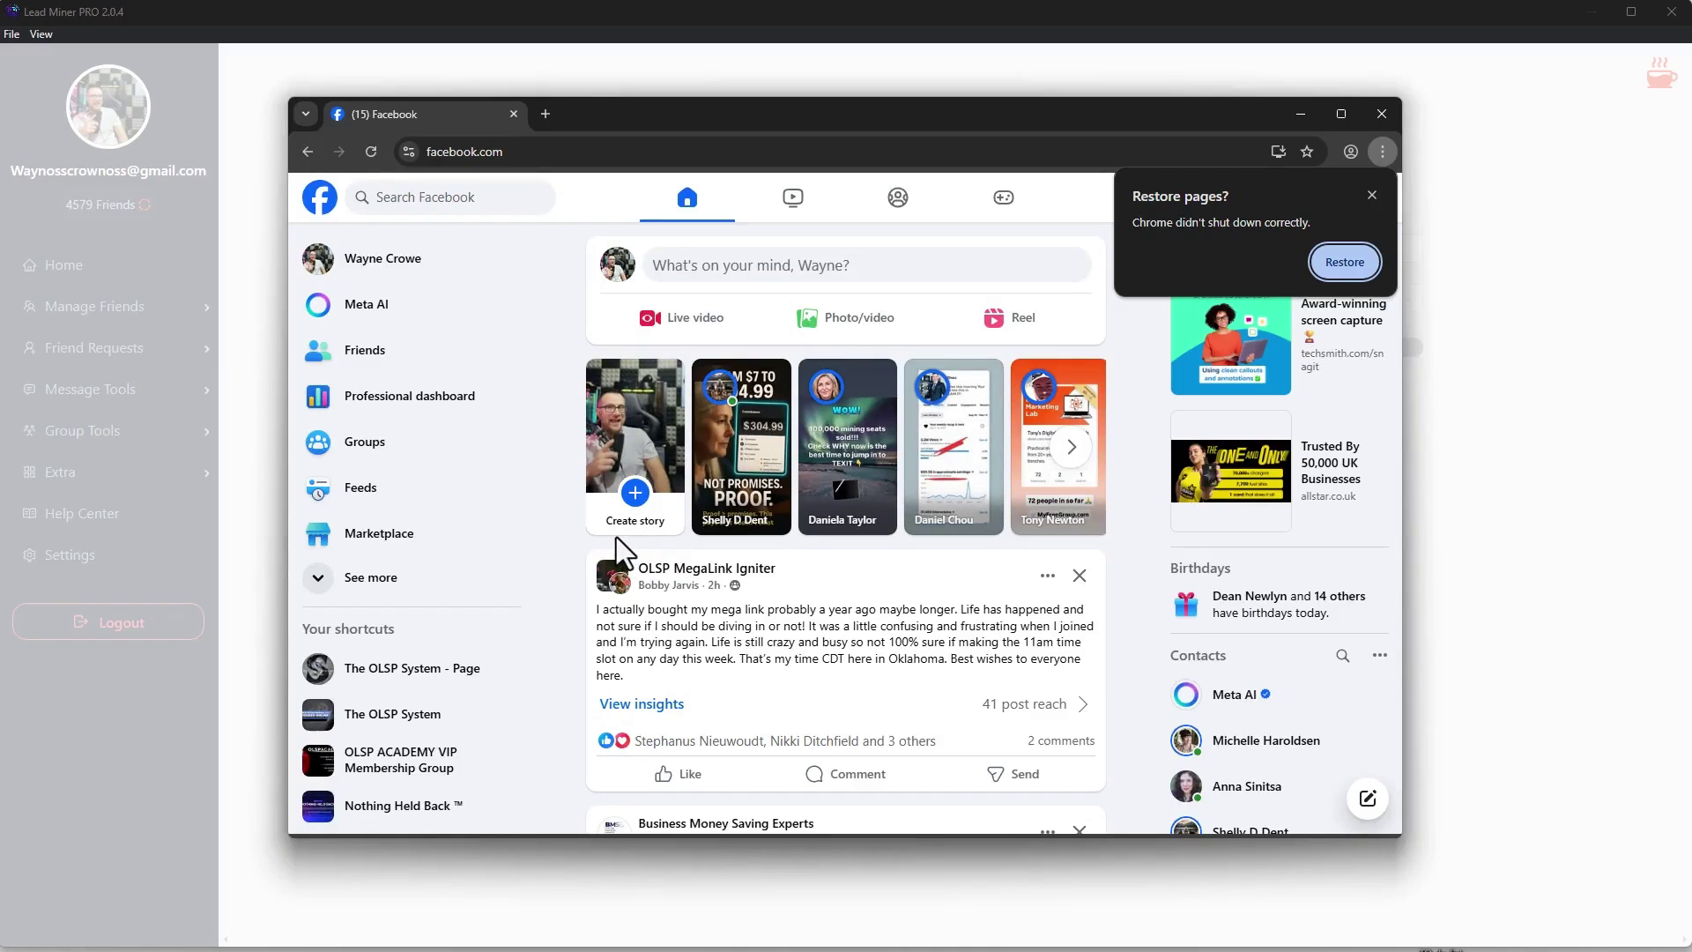
- Browse the Facebook home feed and examine the highlighted reaction counts under the posts
{"action": "scroll", "coordinate": [616, 537], "scroll_direction": "down", "scroll_amount": 10}
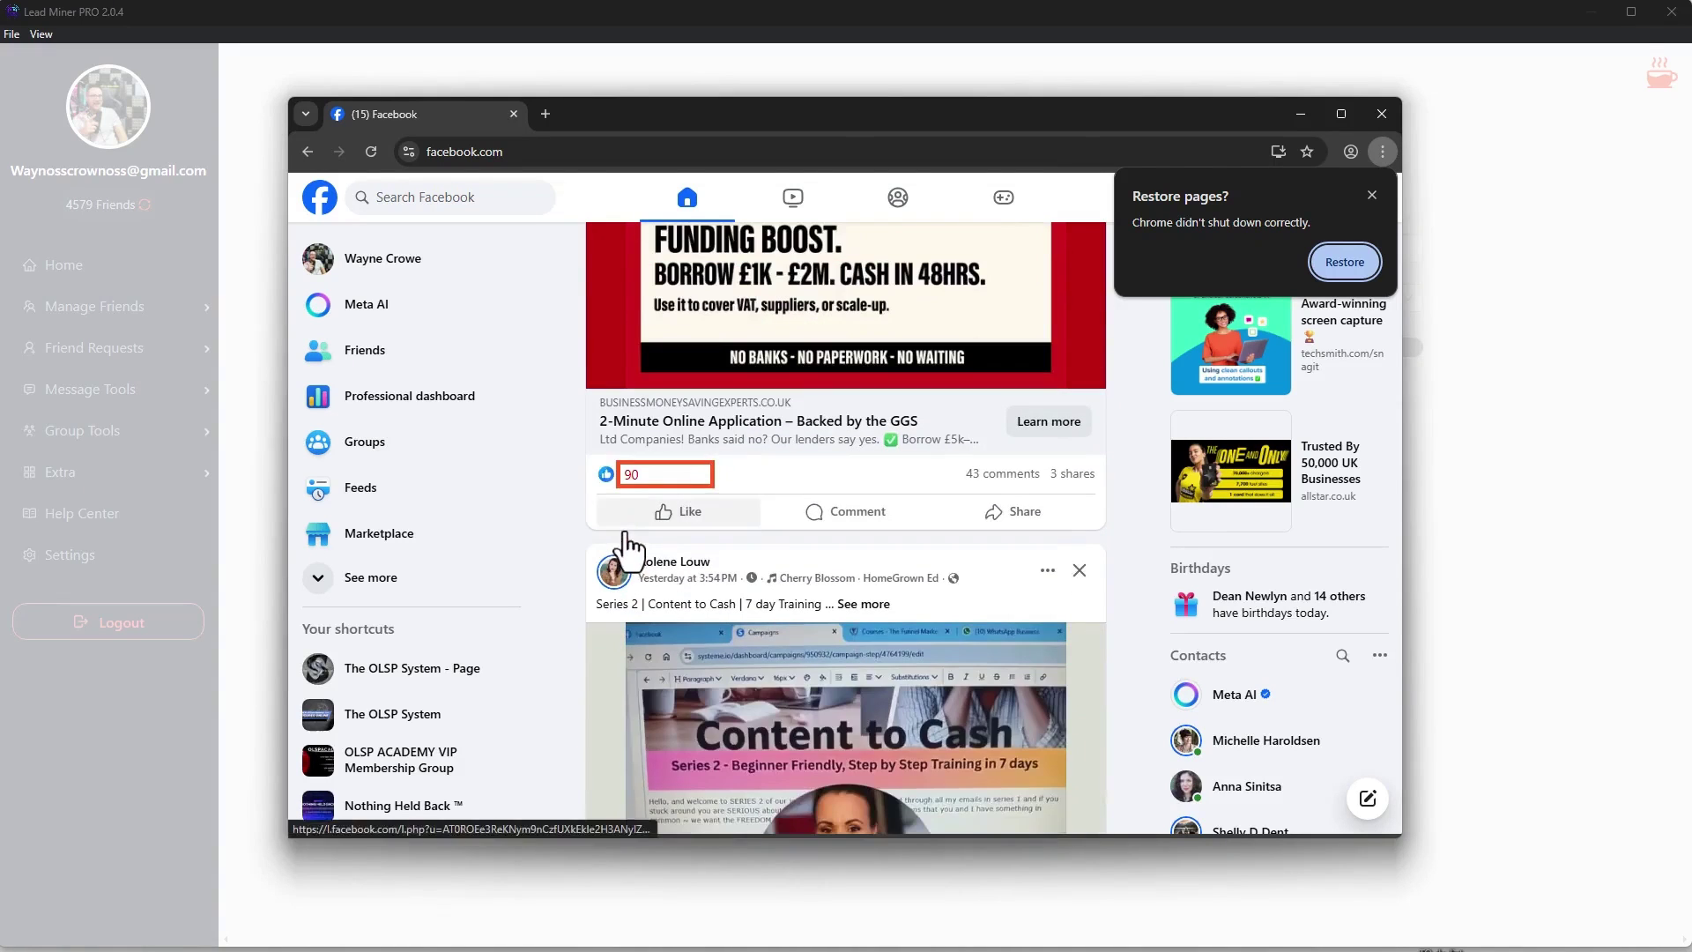
{"action": "scroll", "coordinate": [630, 529], "scroll_direction": "down", "scroll_amount": 2}
{"action": "scroll", "coordinate": [636, 529], "scroll_direction": "down", "scroll_amount": 1}
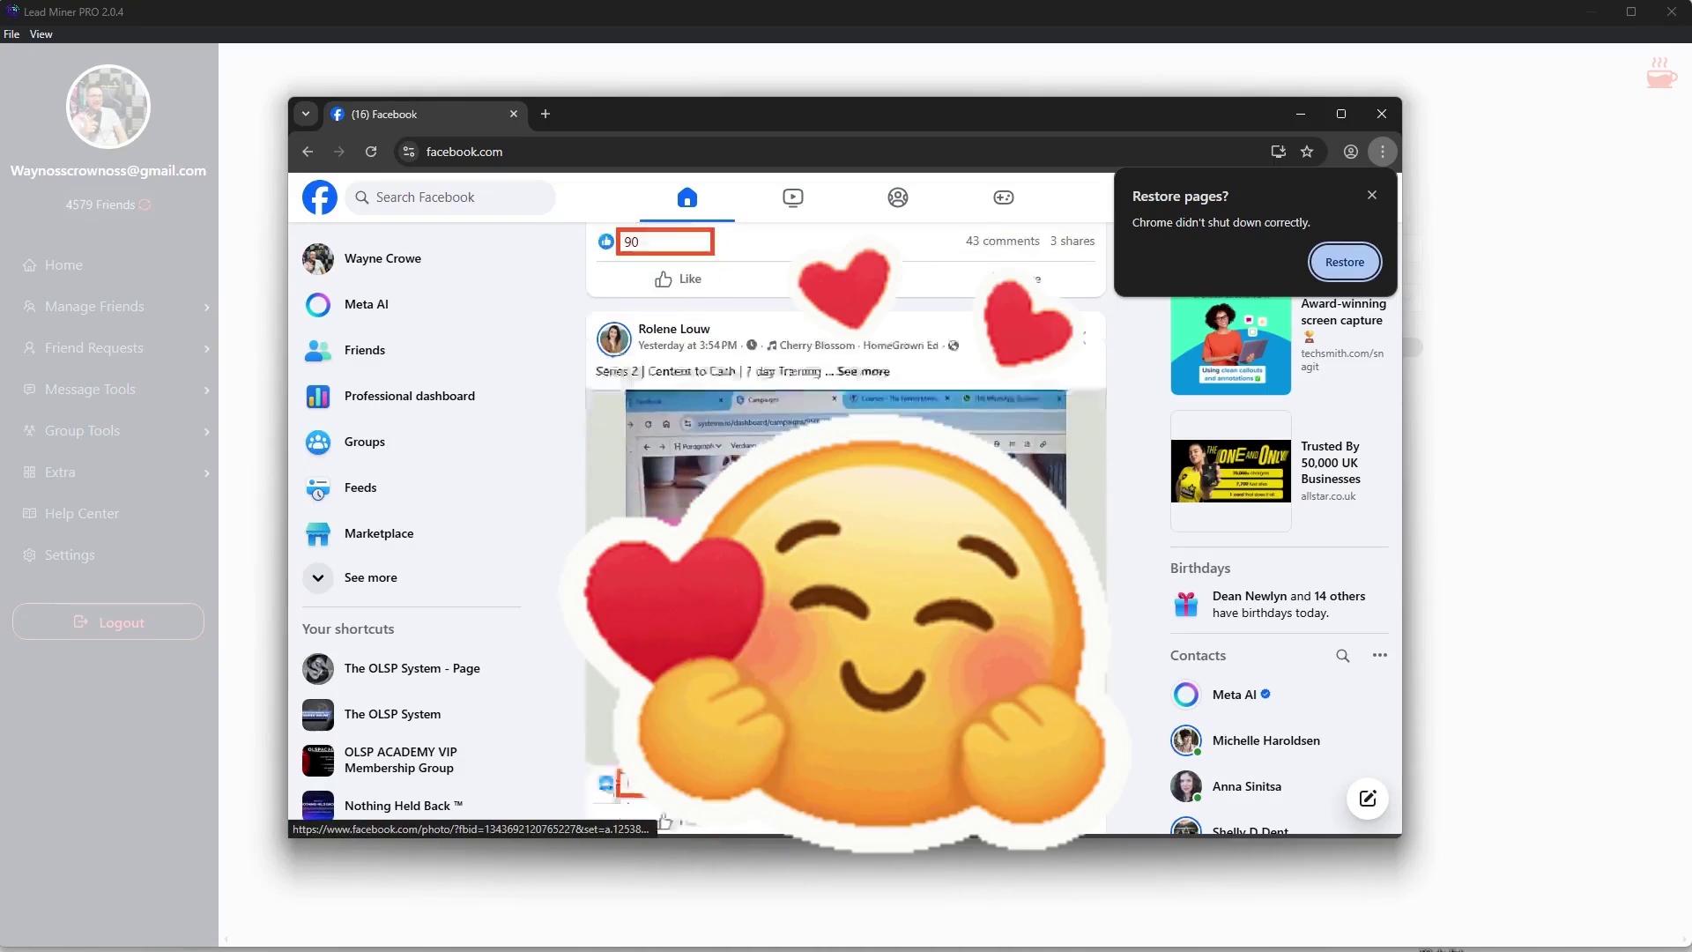
{"action": "scroll", "coordinate": [817, 397], "scroll_direction": "down", "scroll_amount": 3}
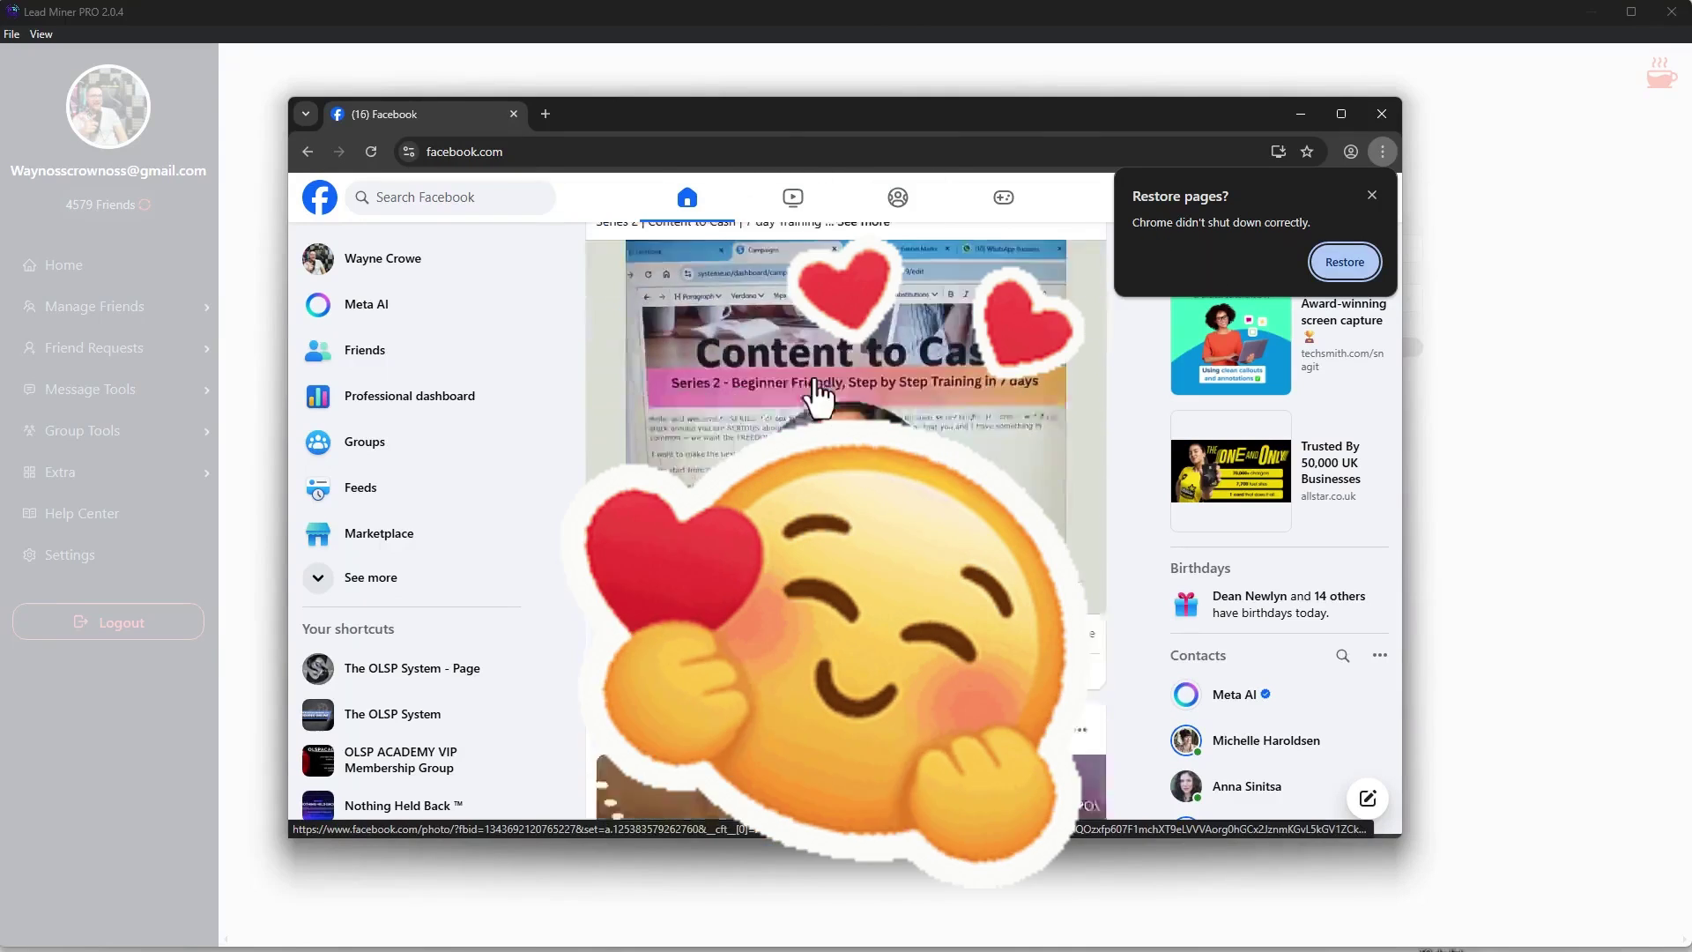
{"action": "scroll", "coordinate": [817, 396], "scroll_direction": "down", "scroll_amount": 10}
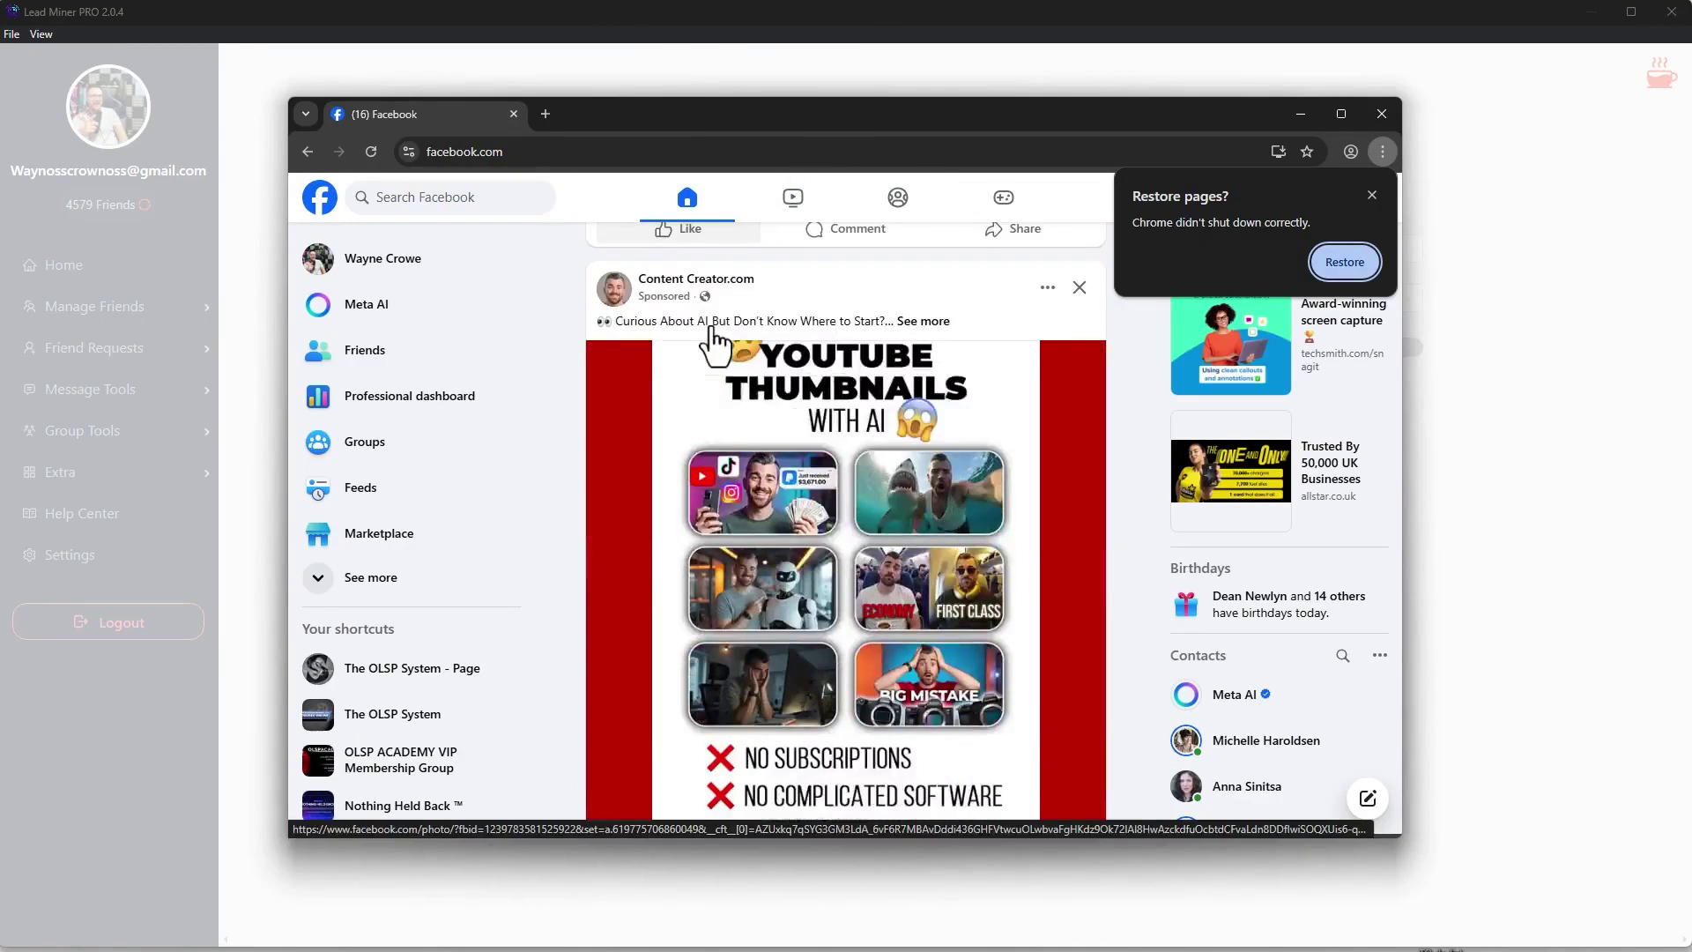
{"action": "scroll", "coordinate": [701, 336], "scroll_direction": "down", "scroll_amount": 4}
{"action": "scroll", "coordinate": [687, 333], "scroll_direction": "up", "scroll_amount": 3}
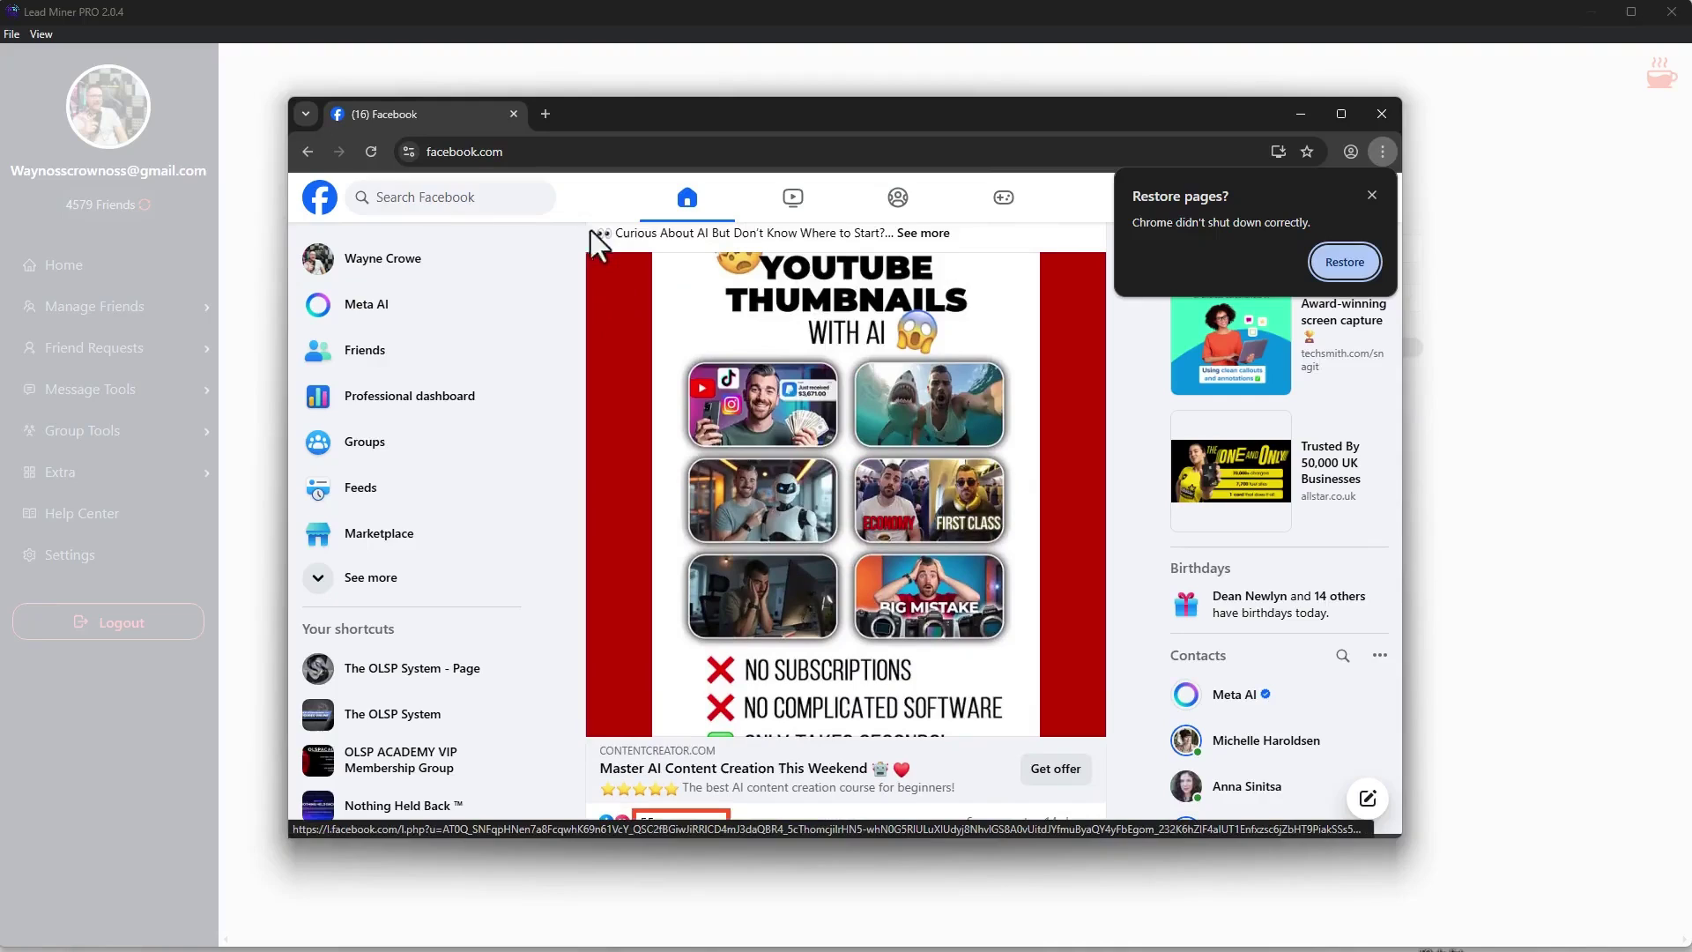
- Search Facebook for "eric worre" and open the Eric Worre public figure page
{"action": "left_click", "coordinate": [467, 199]}
{"action": "type", "text": "eric worre"}
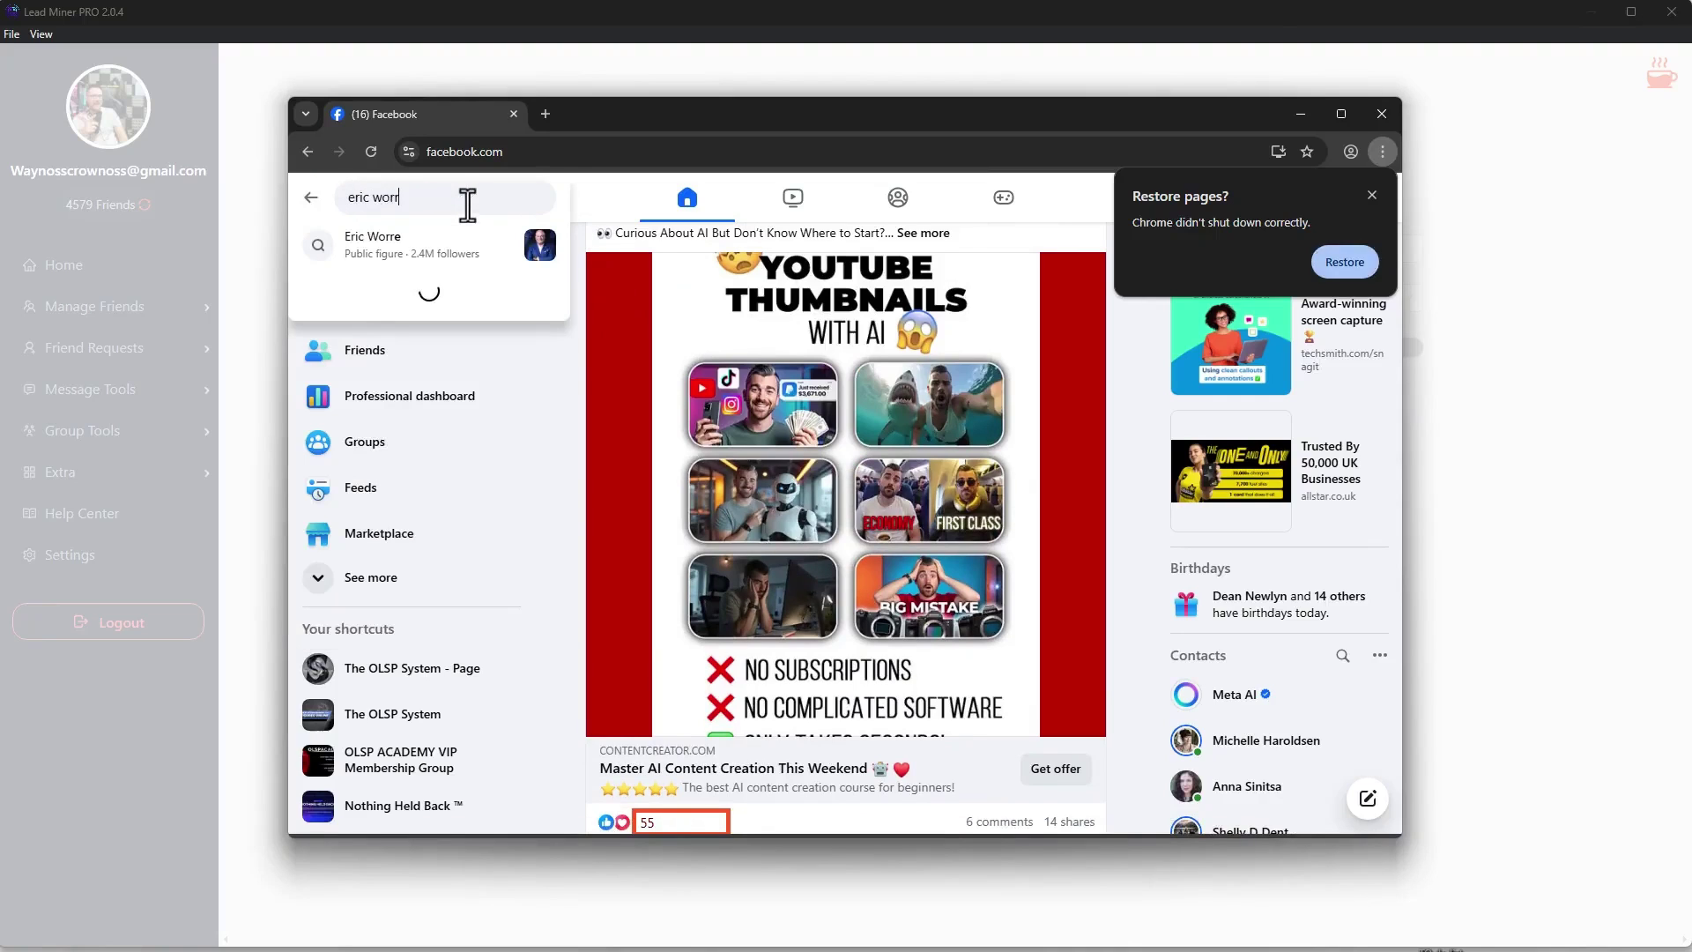
{"action": "key", "text": "Return"}
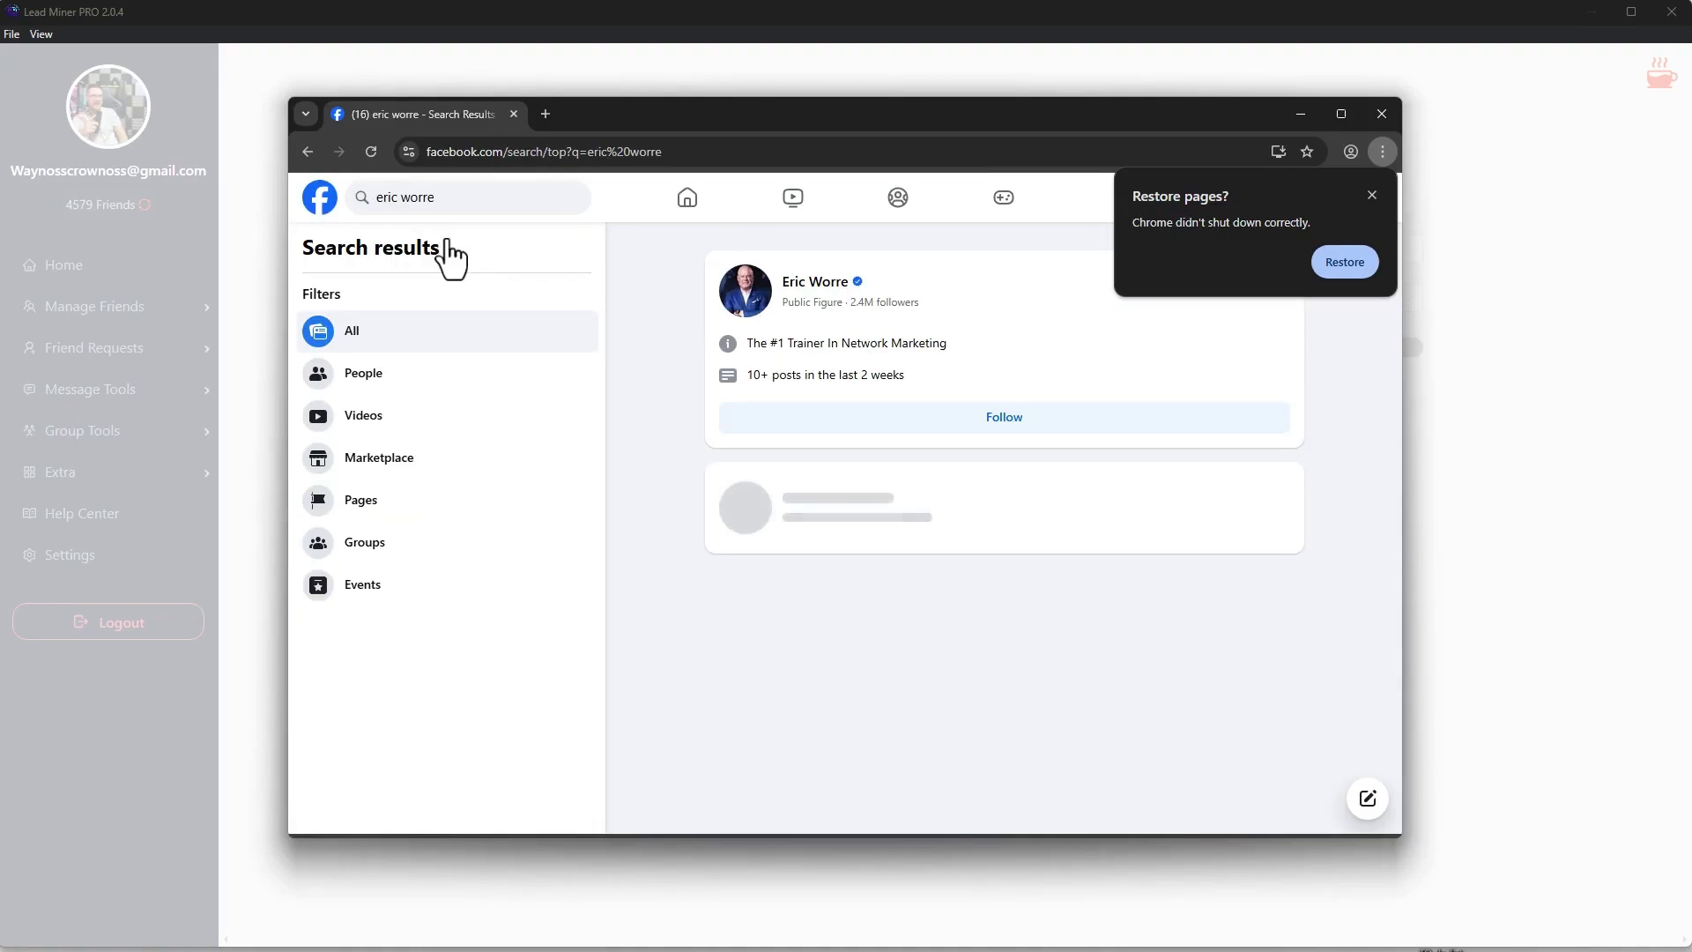
{"action": "left_click", "coordinate": [806, 284]}
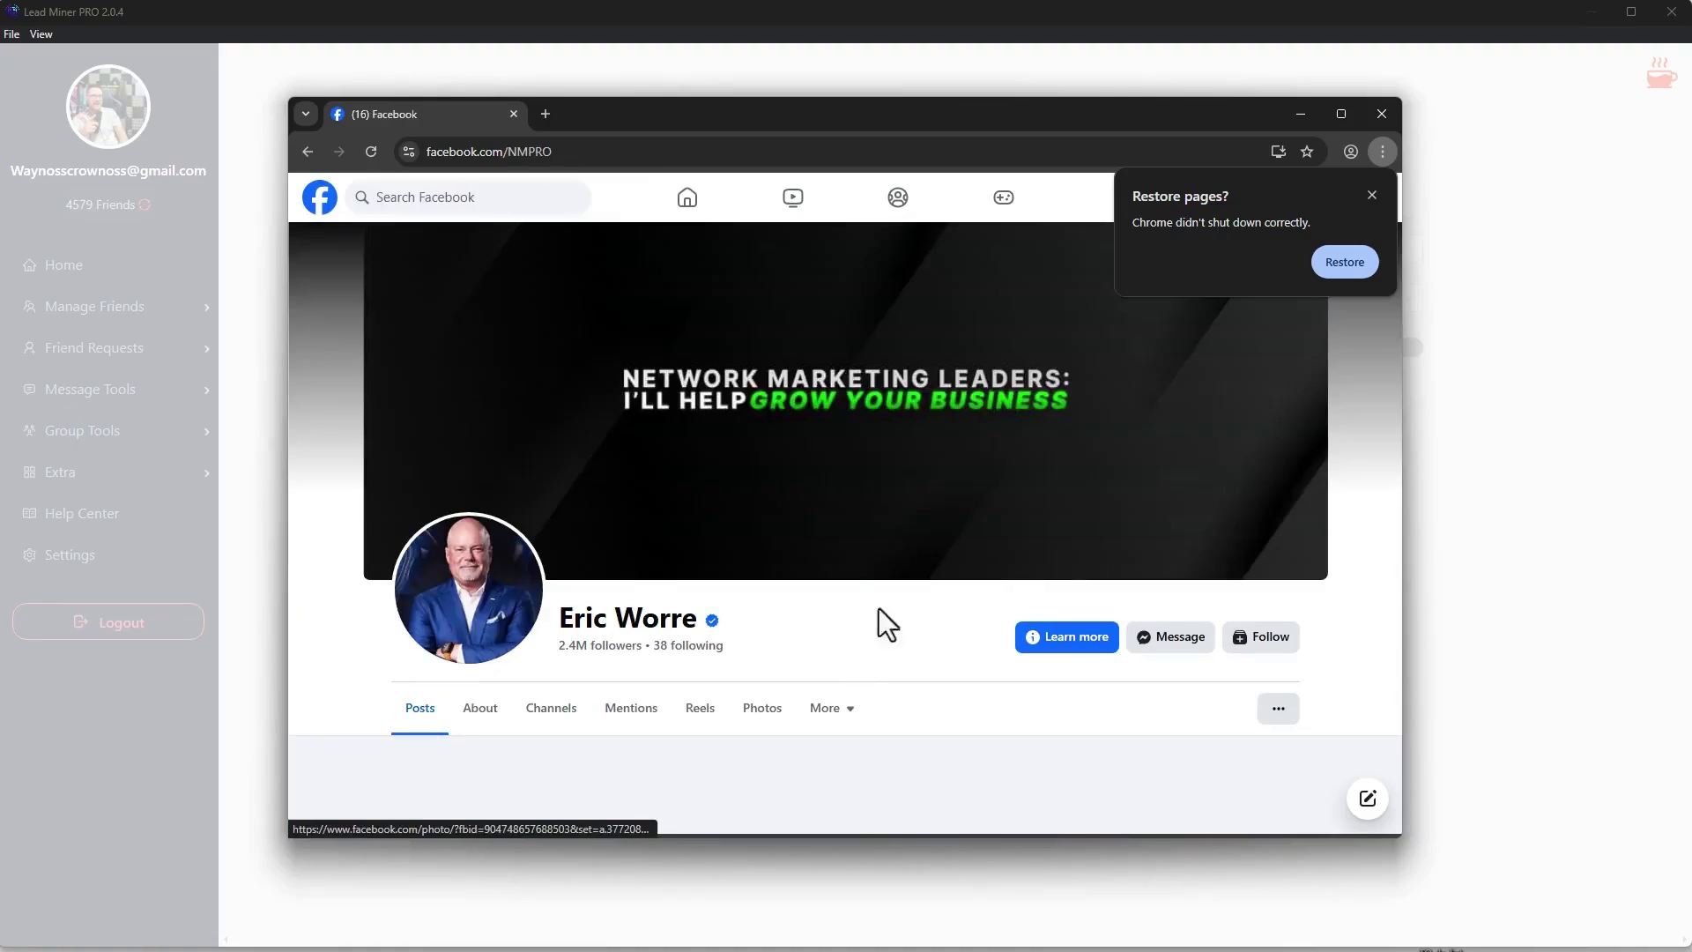
- Look through Eric Worre's posts and examine the reactions and comments on the "Networking is all about connecting" post
{"action": "scroll", "coordinate": [1057, 593], "scroll_direction": "down", "scroll_amount": 2}
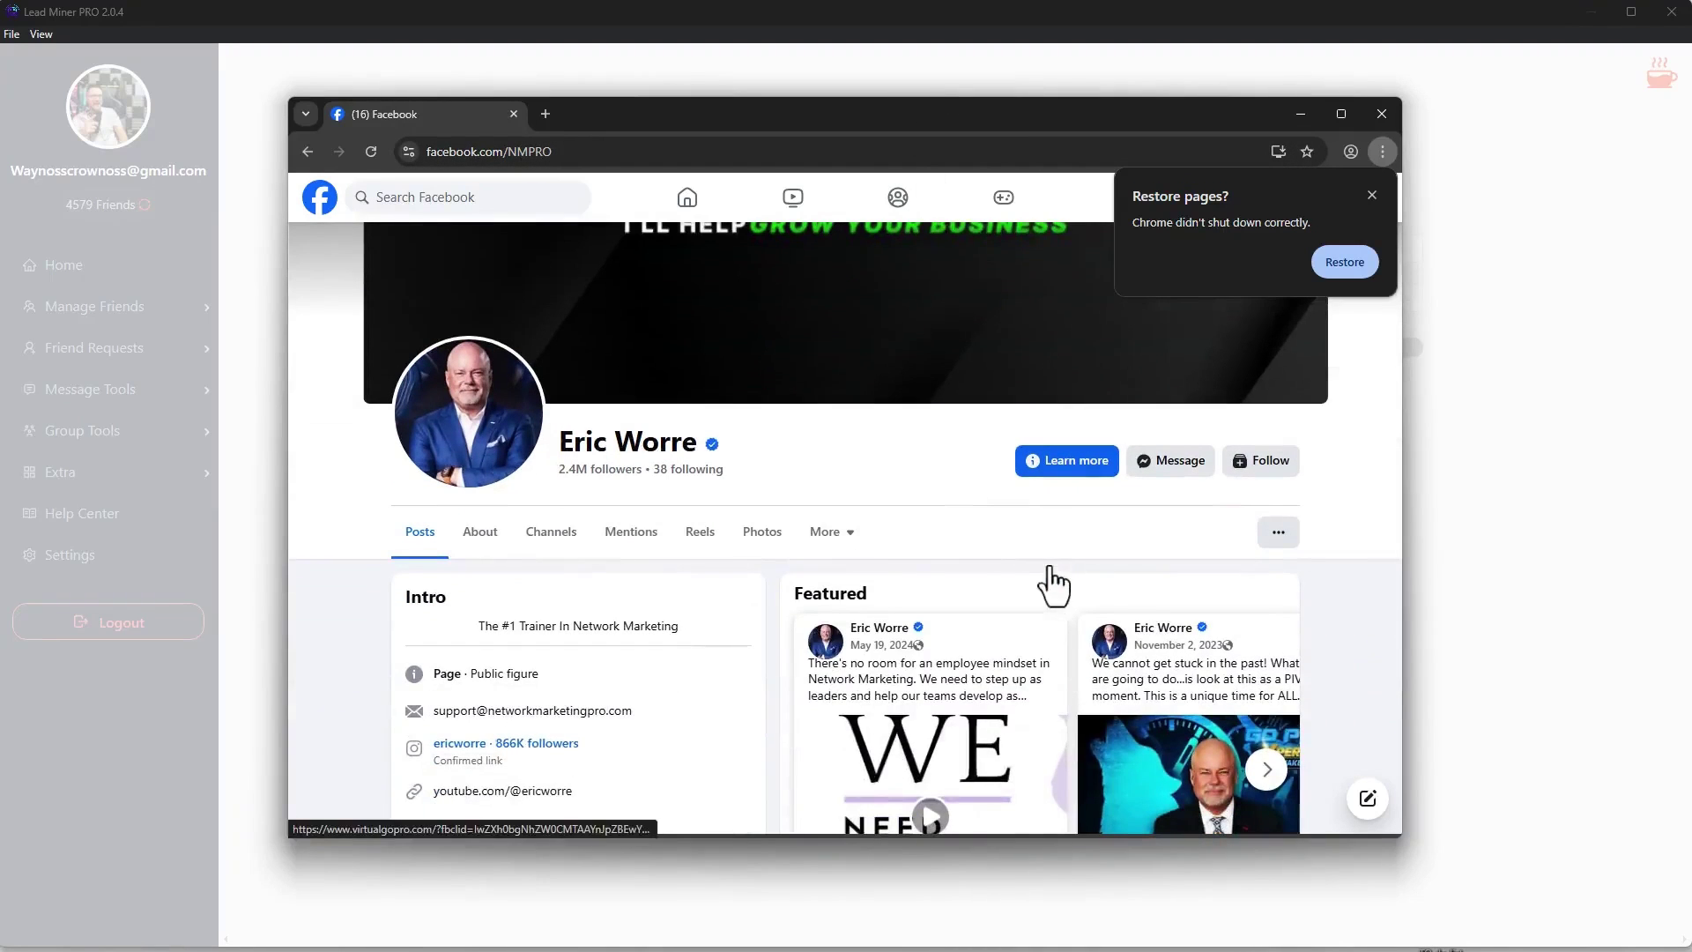
{"action": "scroll", "coordinate": [1068, 604], "scroll_direction": "down", "scroll_amount": 5}
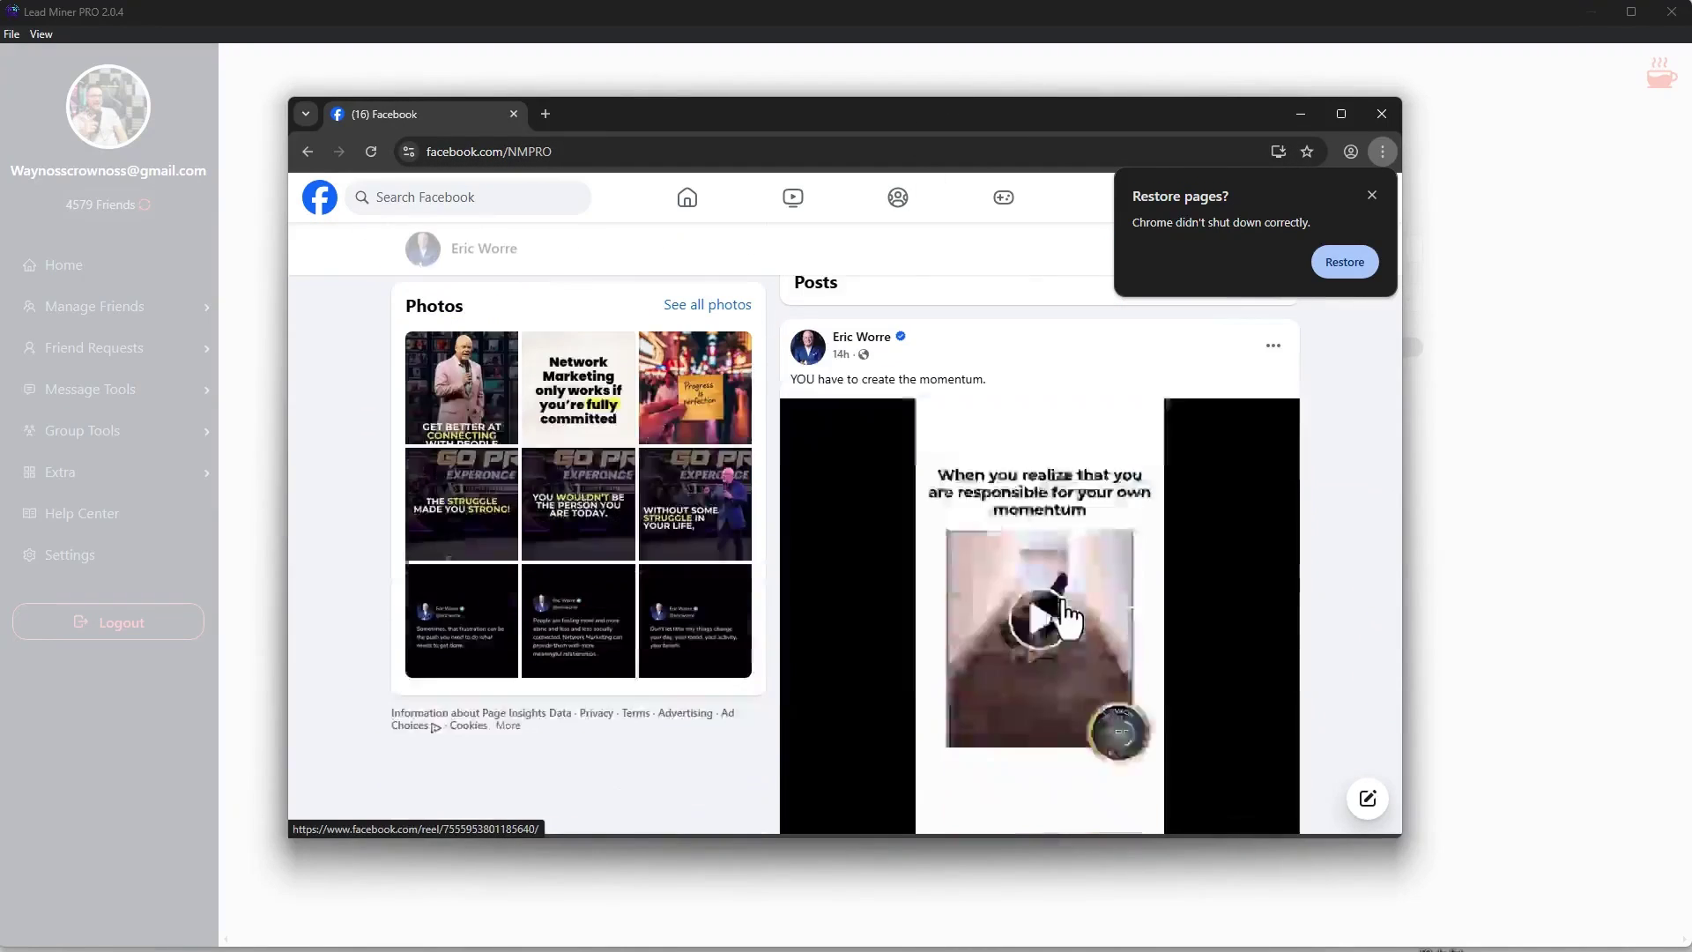
{"action": "scroll", "coordinate": [1068, 606], "scroll_direction": "down", "scroll_amount": 5}
{"action": "scroll", "coordinate": [1081, 616], "scroll_direction": "down", "scroll_amount": 2}
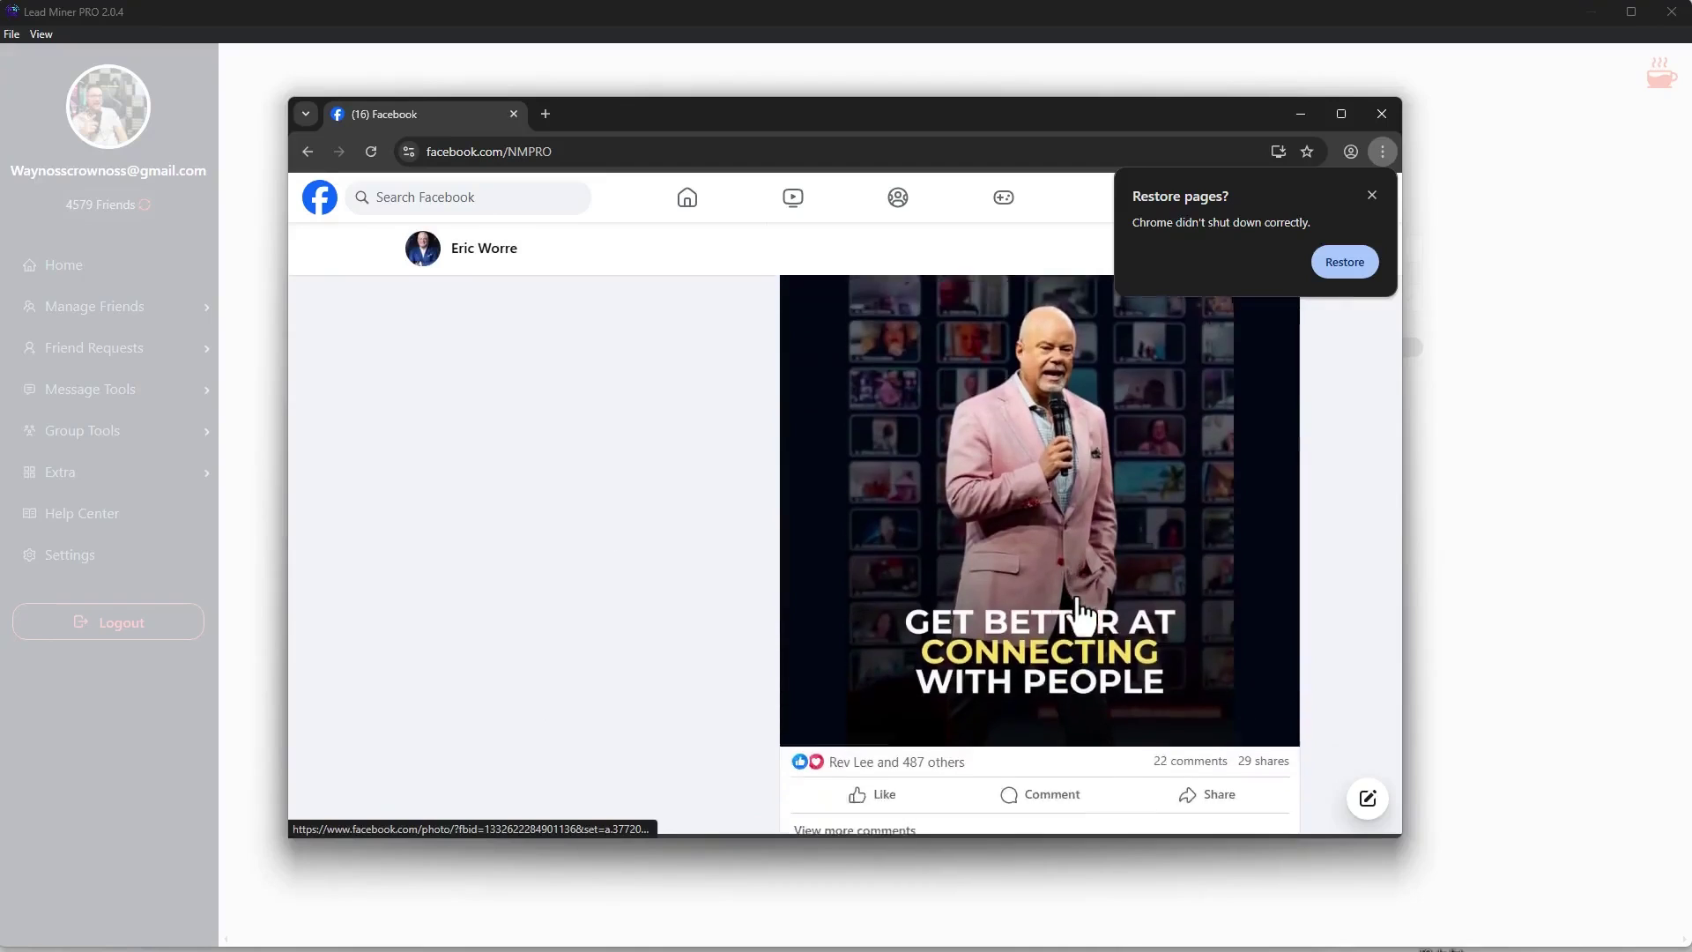
{"action": "scroll", "coordinate": [960, 538], "scroll_direction": "up", "scroll_amount": 2}
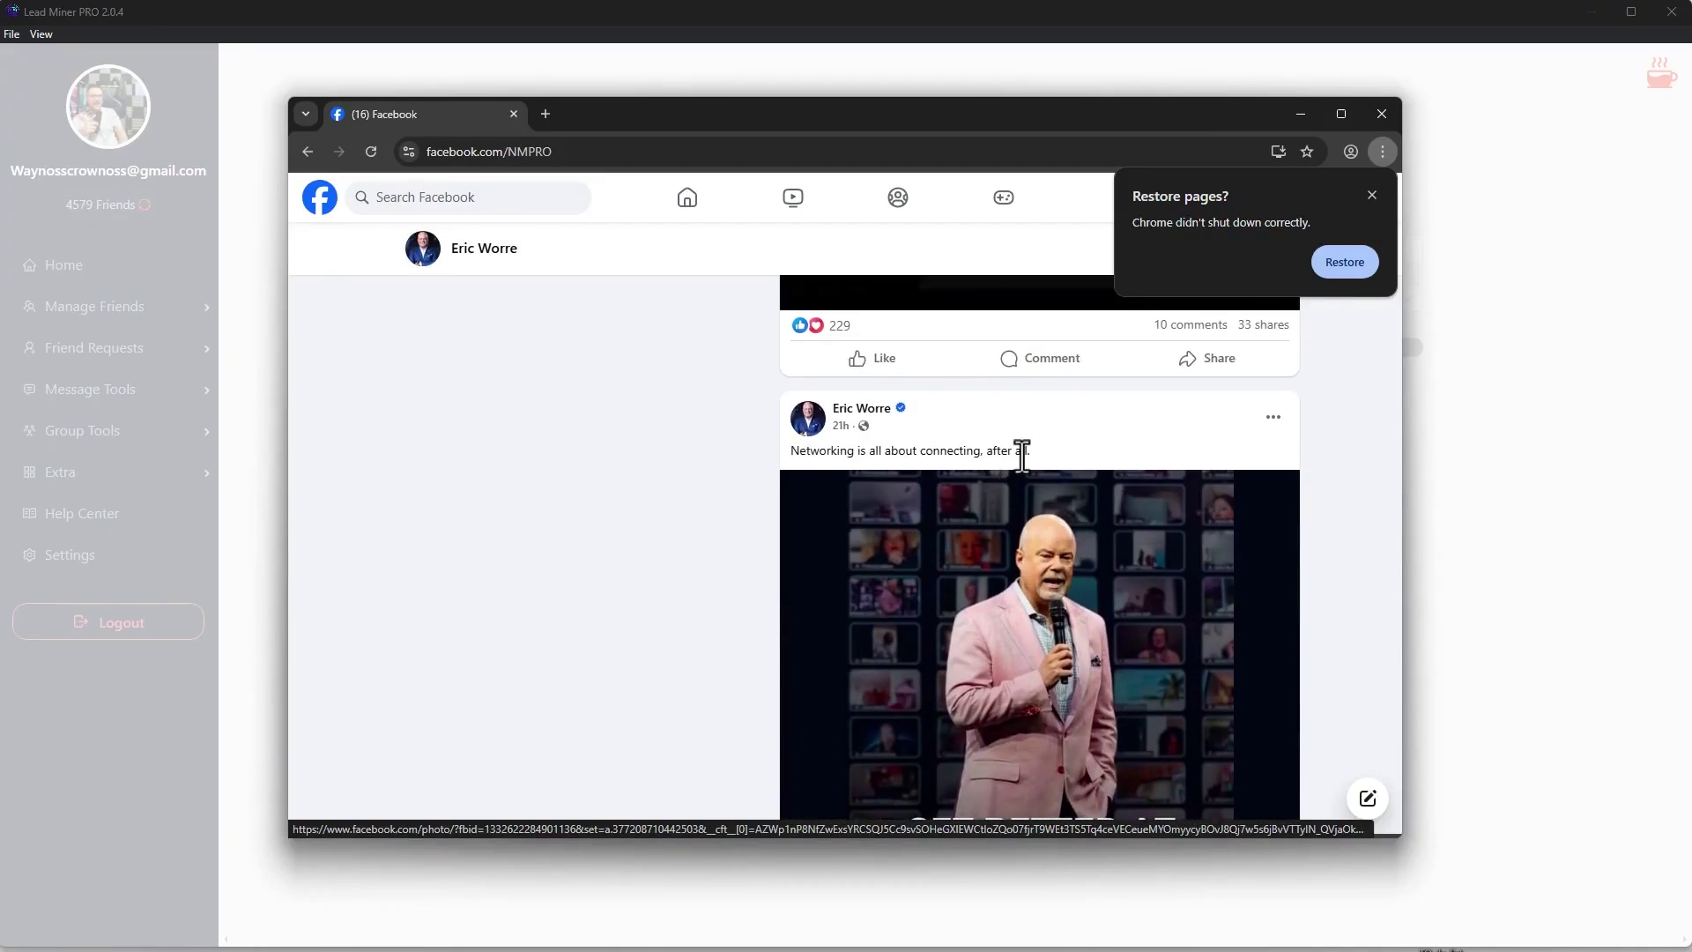
{"action": "left_click_drag", "start_coordinate": [1022, 450], "coordinate": [905, 450]}
{"action": "scroll", "coordinate": [898, 668], "scroll_direction": "down", "scroll_amount": 3}
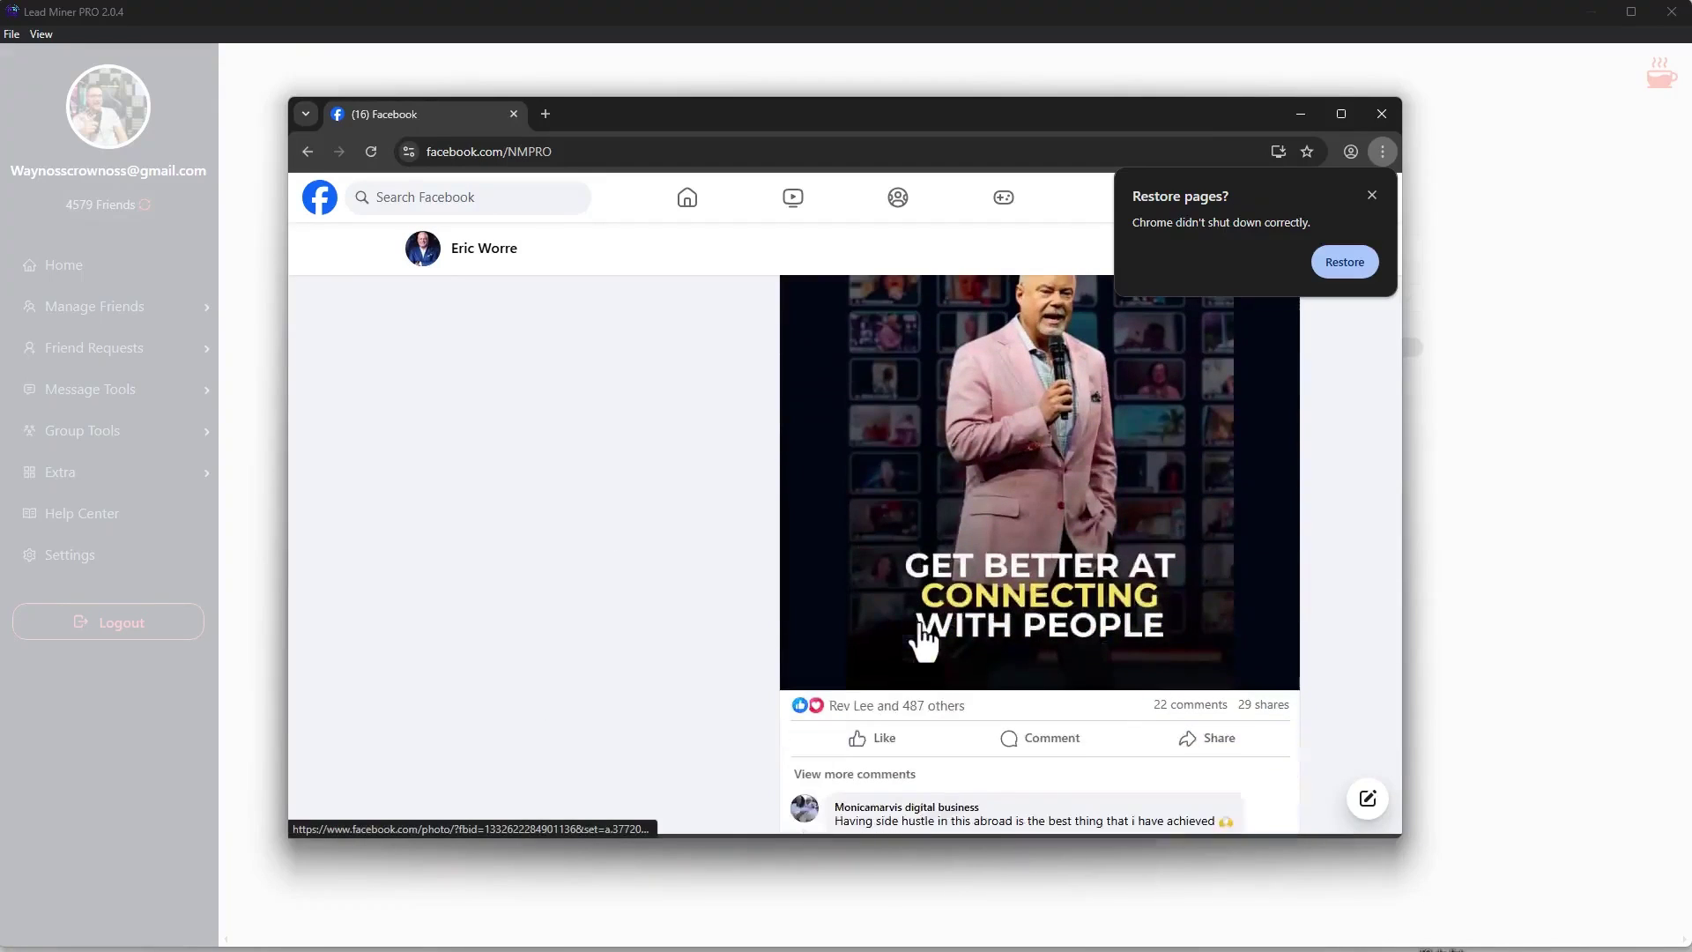
{"action": "scroll", "coordinate": [1015, 630], "scroll_direction": "down", "scroll_amount": 1}
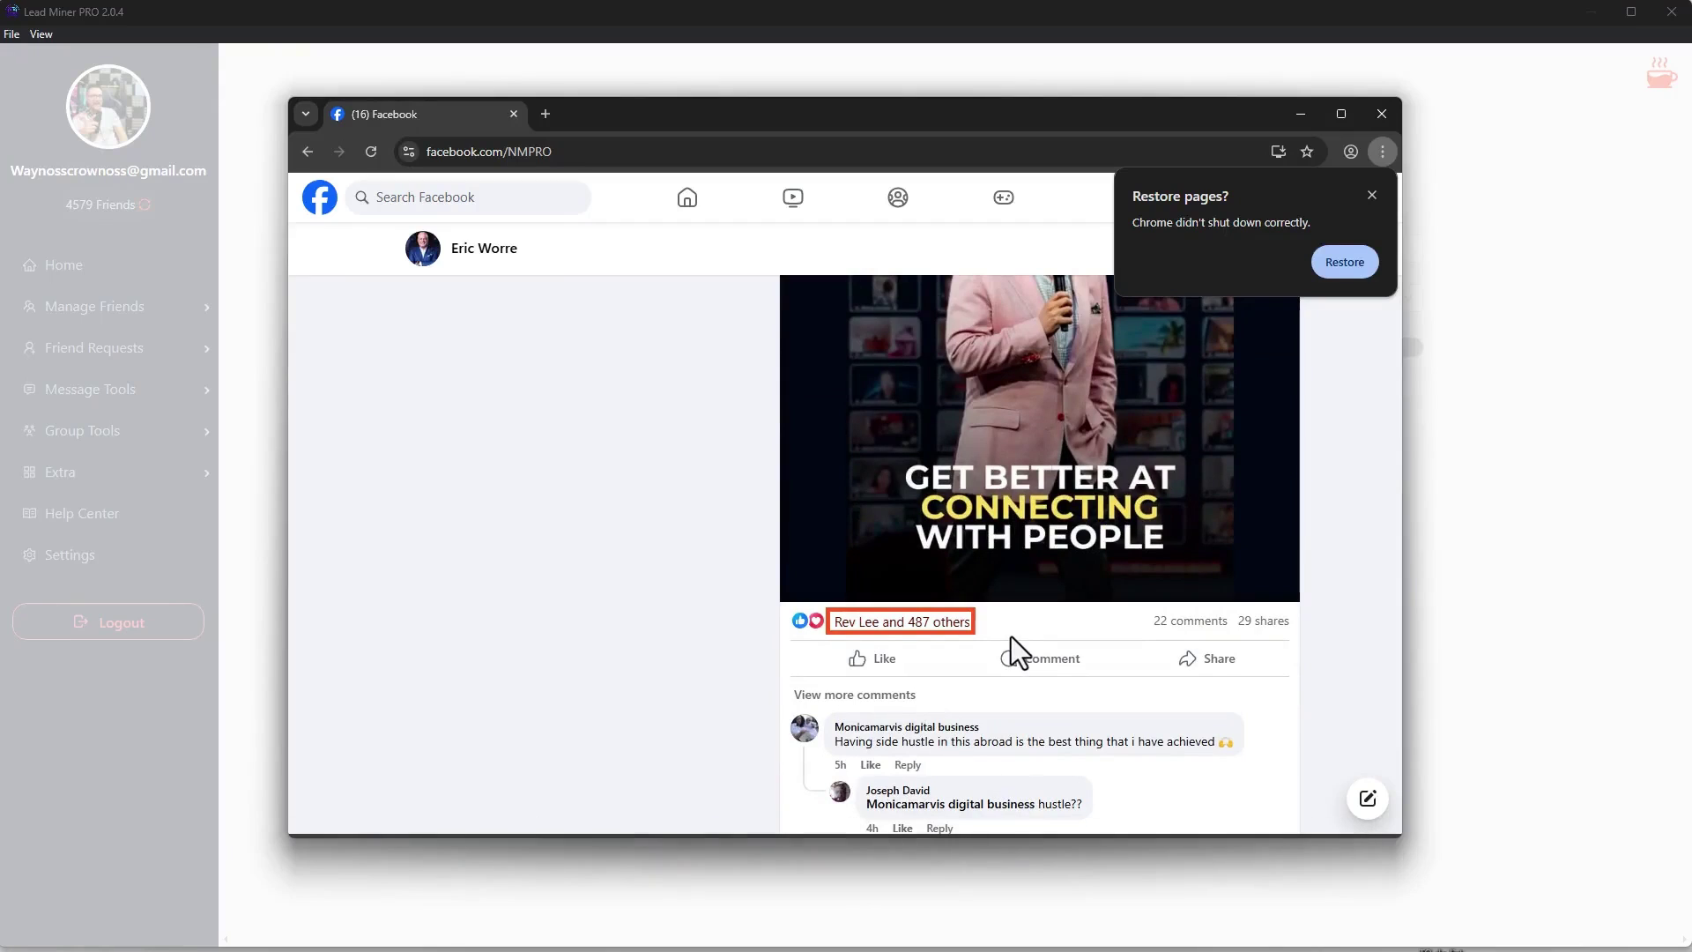
{"action": "scroll", "coordinate": [1011, 636], "scroll_direction": "down", "scroll_amount": 2}
{"action": "scroll", "coordinate": [1011, 637], "scroll_direction": "up", "scroll_amount": 1}
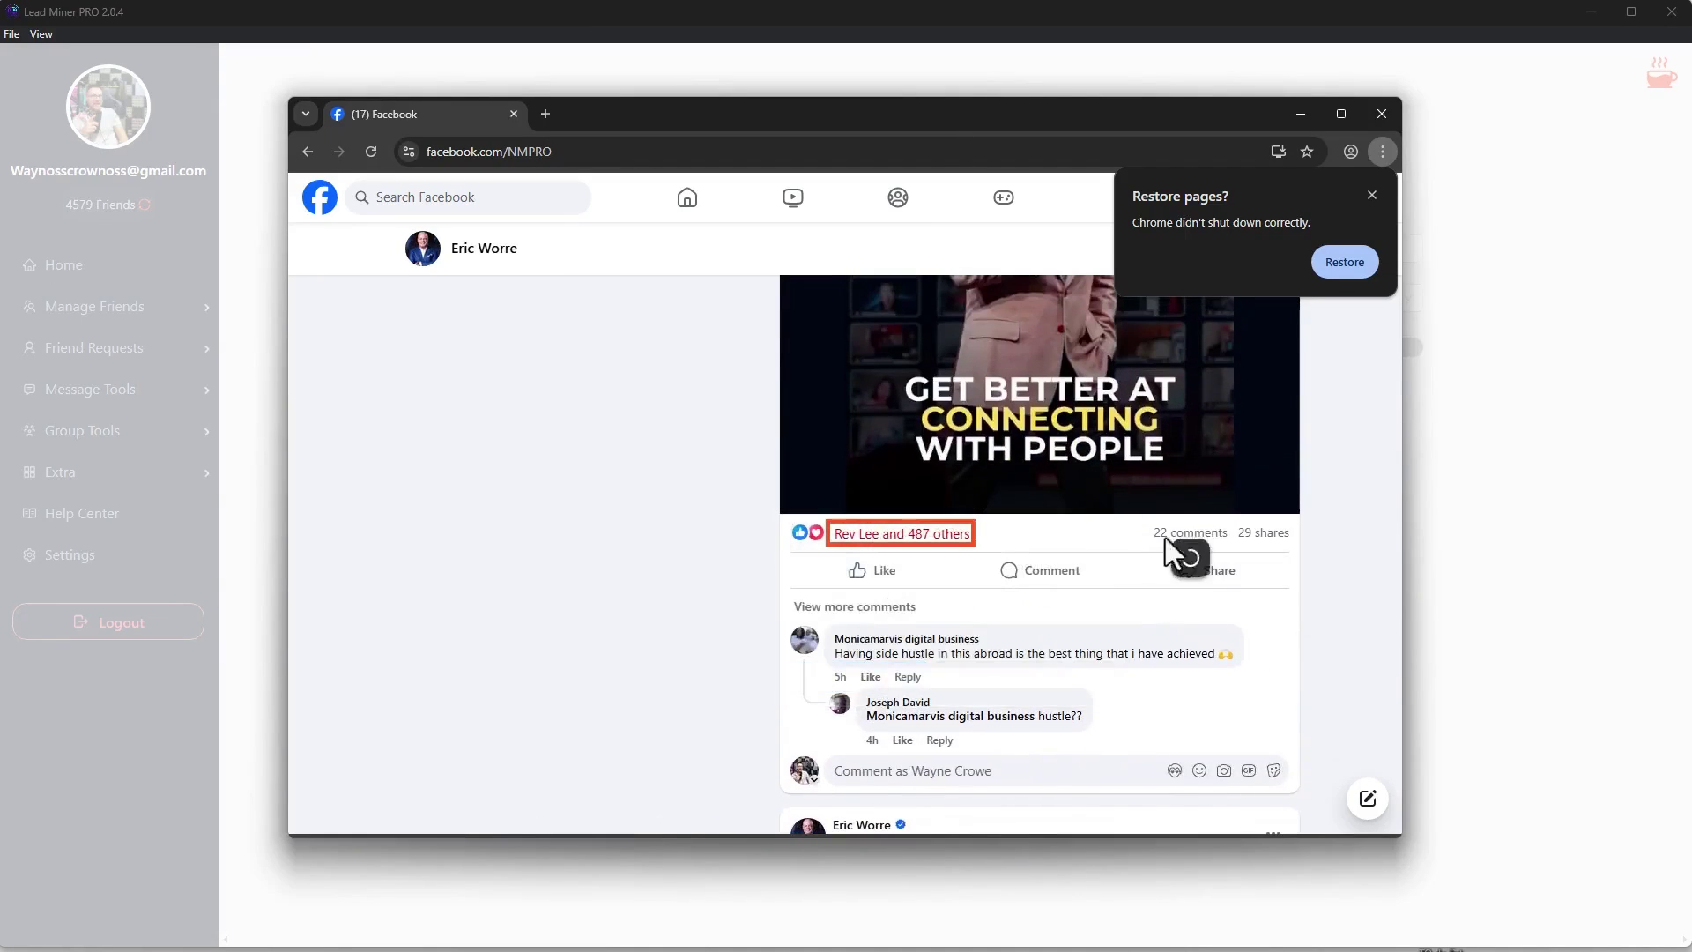
- Open the list of people who reacted to the connecting post, and review Post Friender's option for requesting only people with mutual friends
{"action": "left_click", "coordinate": [927, 548]}
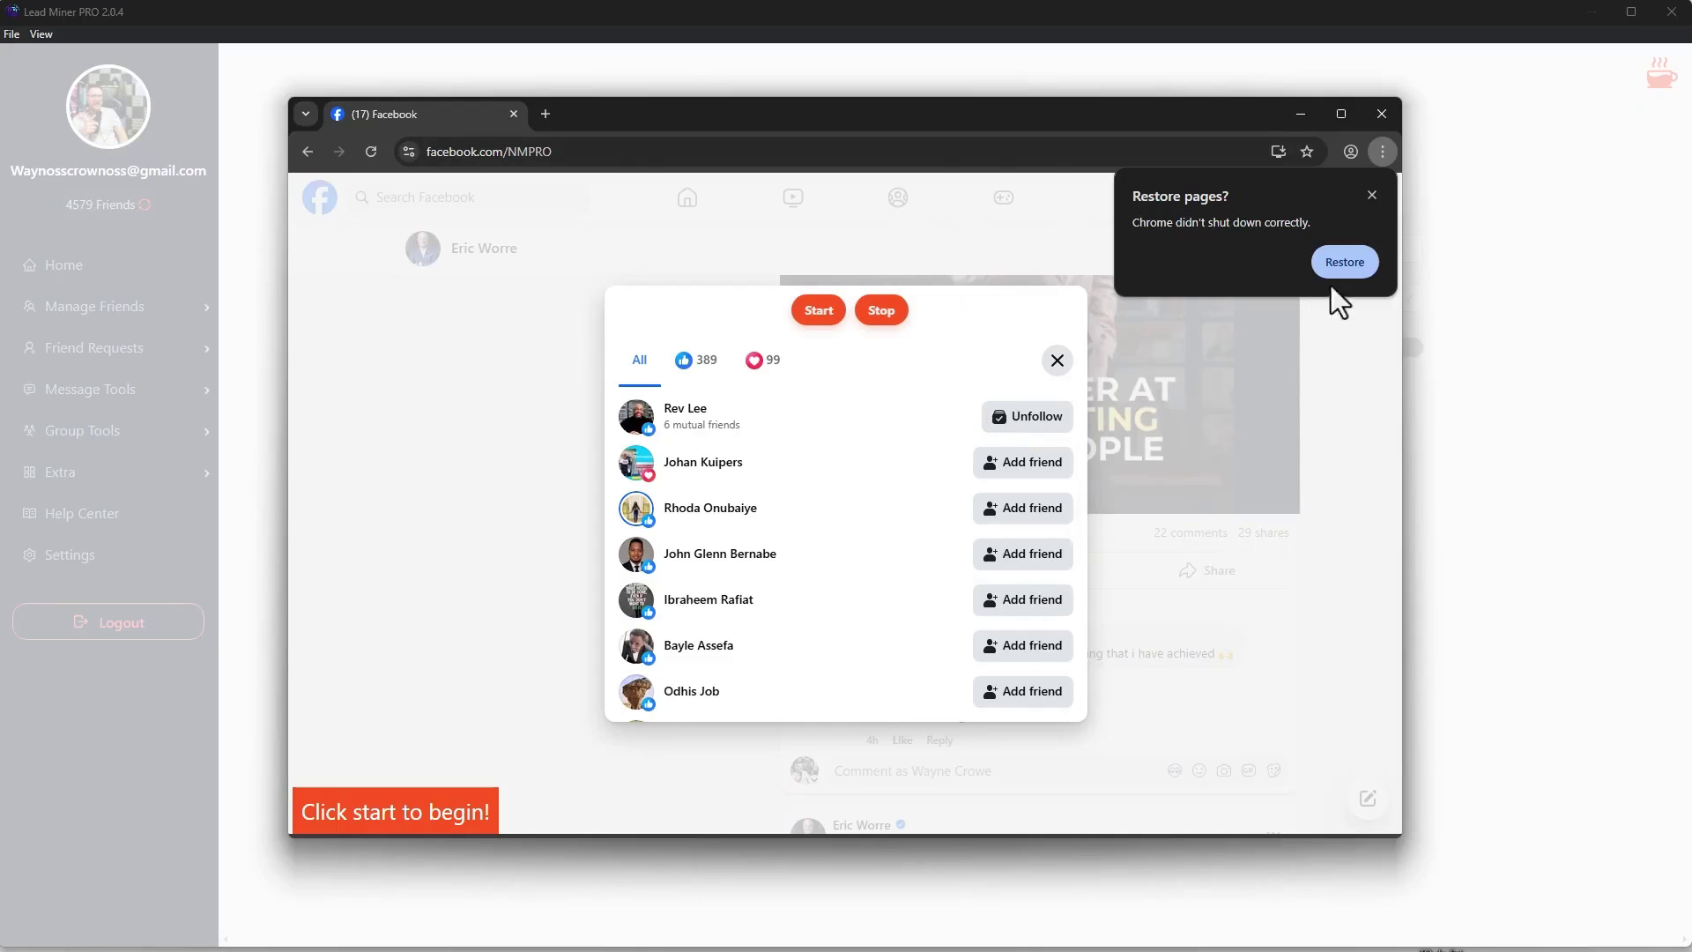
{"action": "left_click", "coordinate": [1371, 195]}
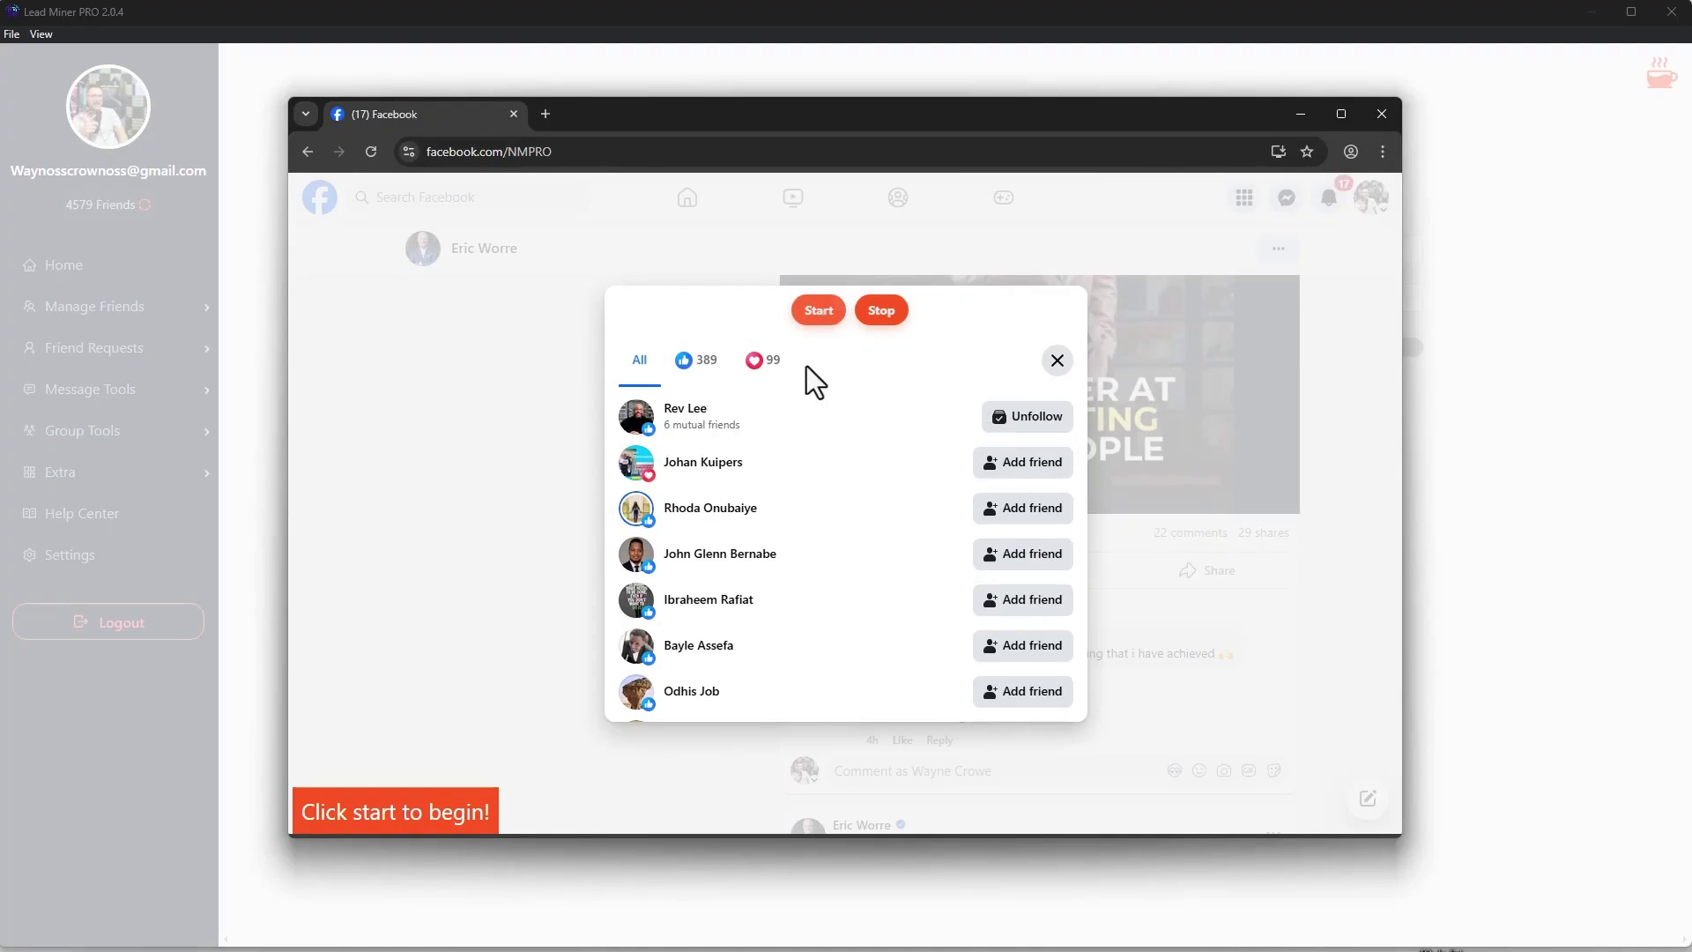
{"action": "mouse_move", "coordinate": [740, 612]}
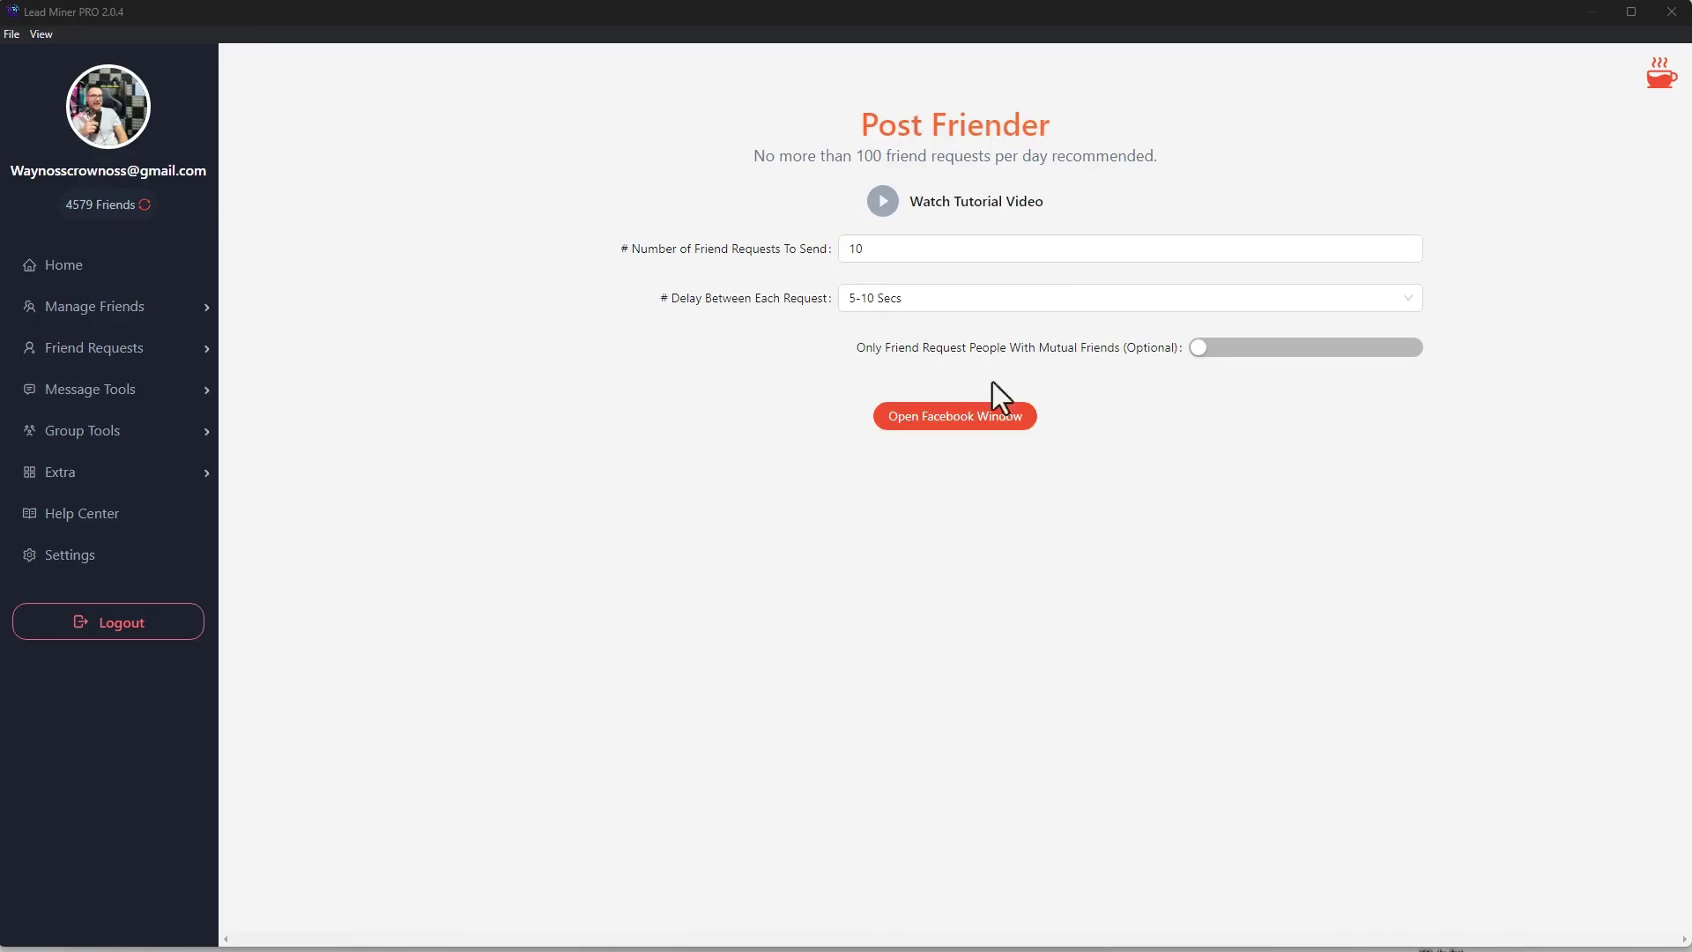
{"action": "left_click_drag", "start_coordinate": [828, 353], "coordinate": [1049, 341]}
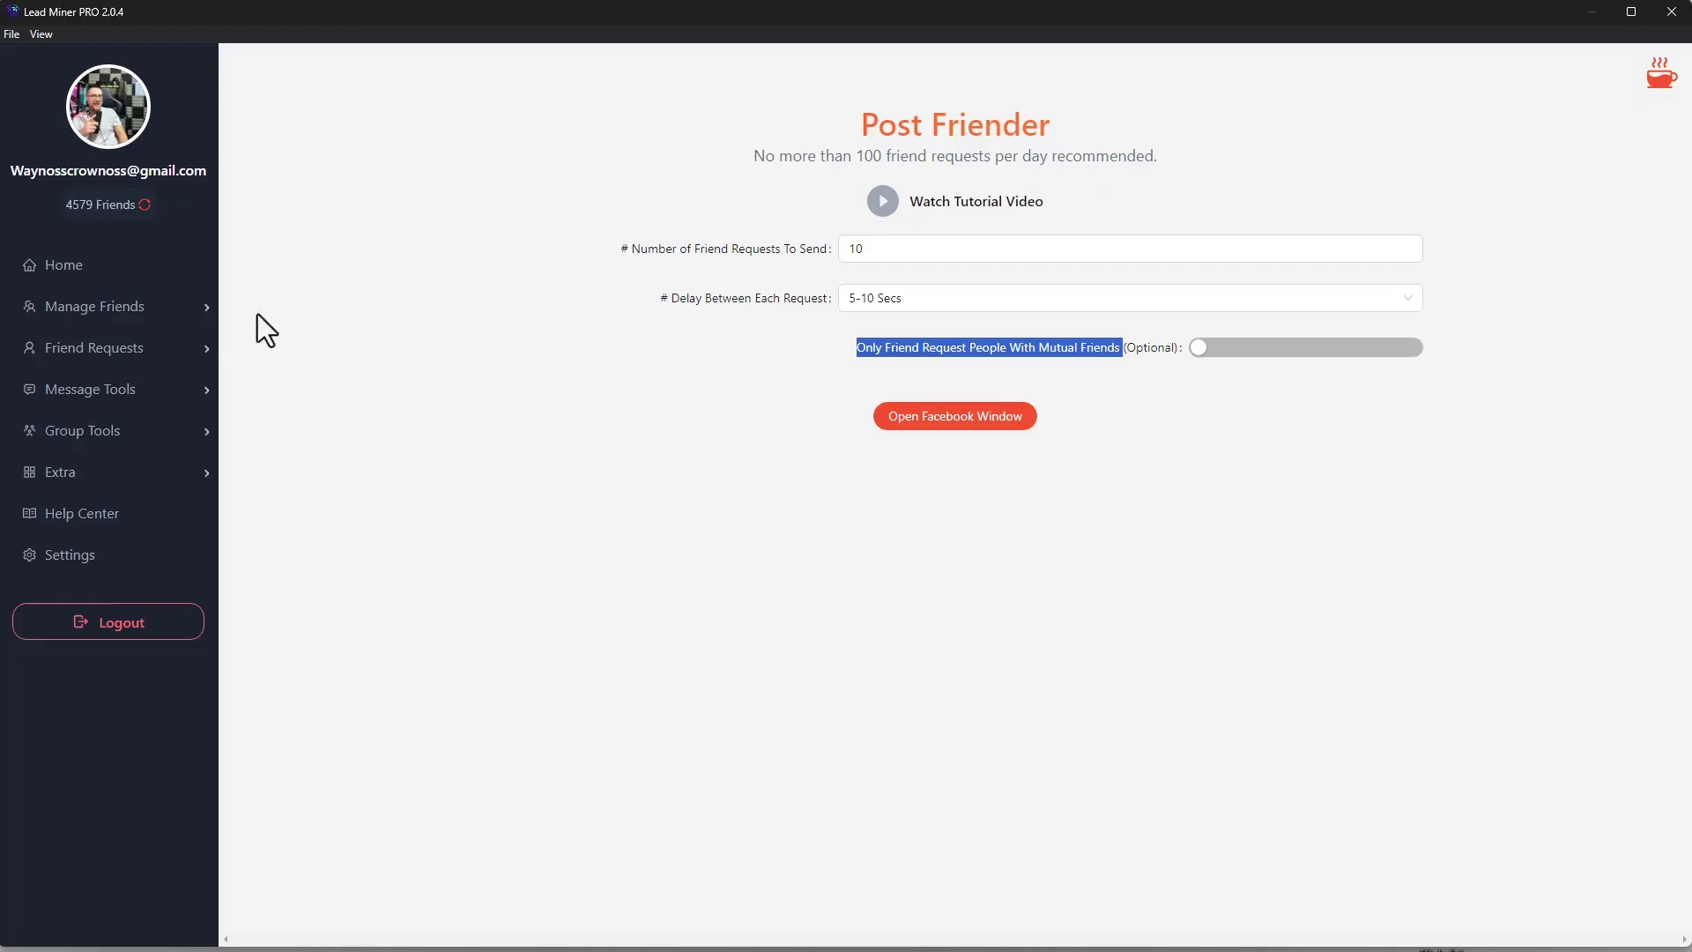
- Open the Member Friender tool and examine its group list and the things-in-common, new-group-members and target-keyword options
{"action": "mouse_move", "coordinate": [139, 350]}
{"action": "left_click", "coordinate": [263, 388]}
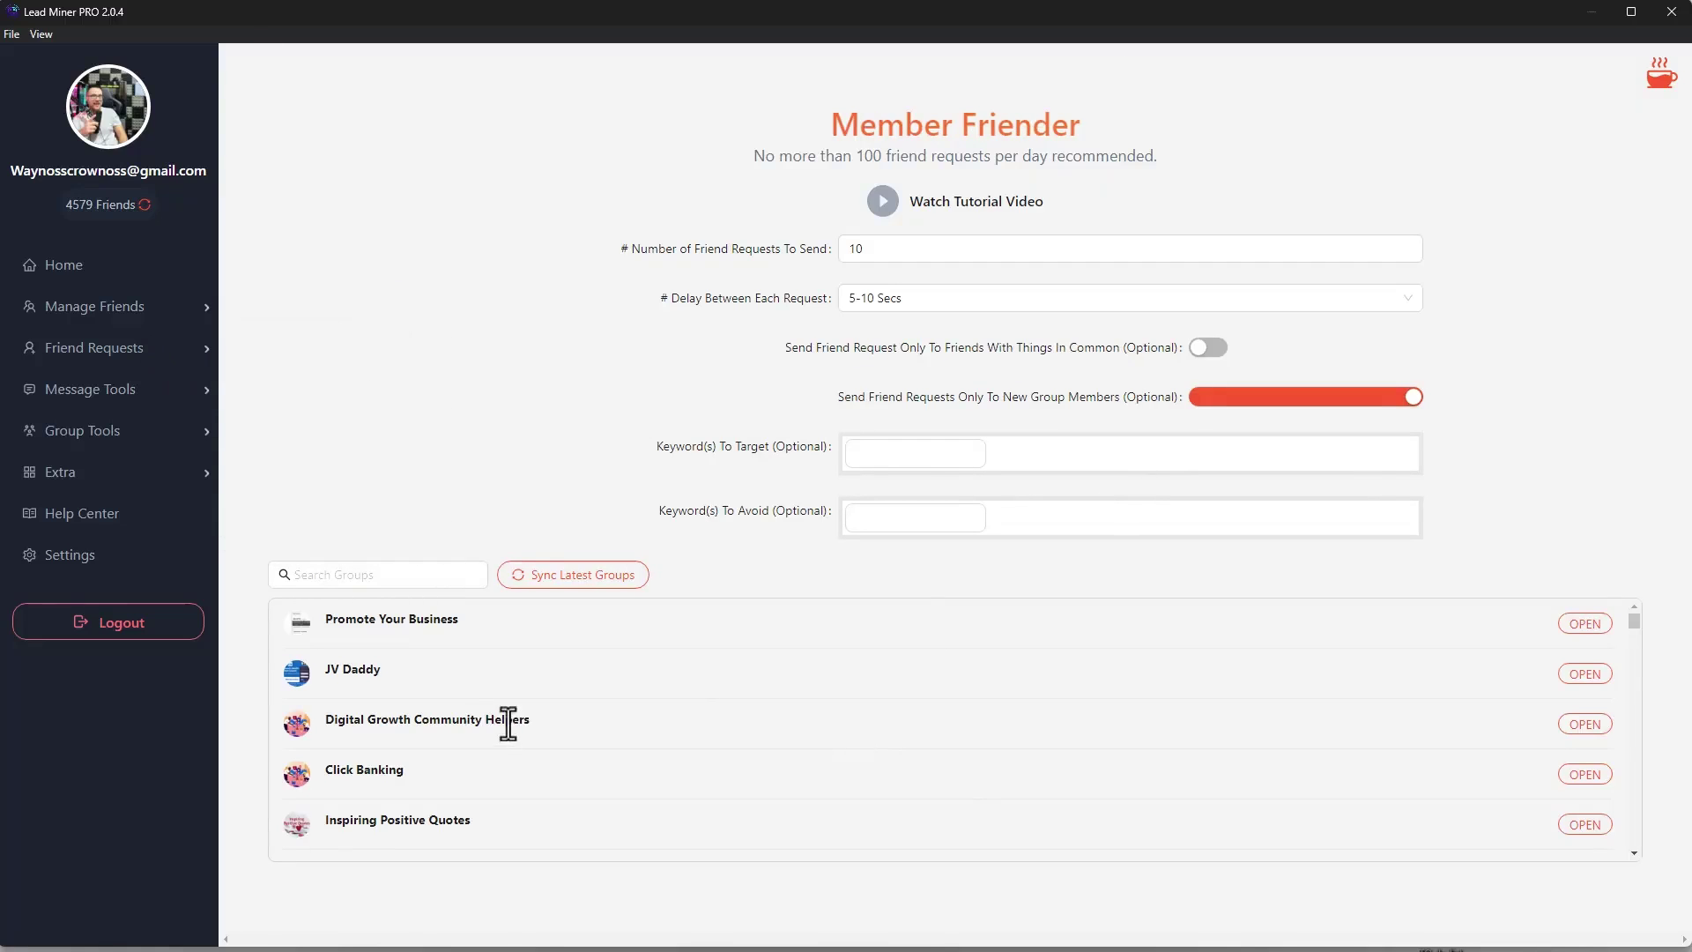
{"action": "left_click_drag", "start_coordinate": [384, 673], "coordinate": [332, 680]}
{"action": "left_click_drag", "start_coordinate": [420, 674], "coordinate": [319, 672]}
{"action": "left_click_drag", "start_coordinate": [747, 347], "coordinate": [1034, 348]}
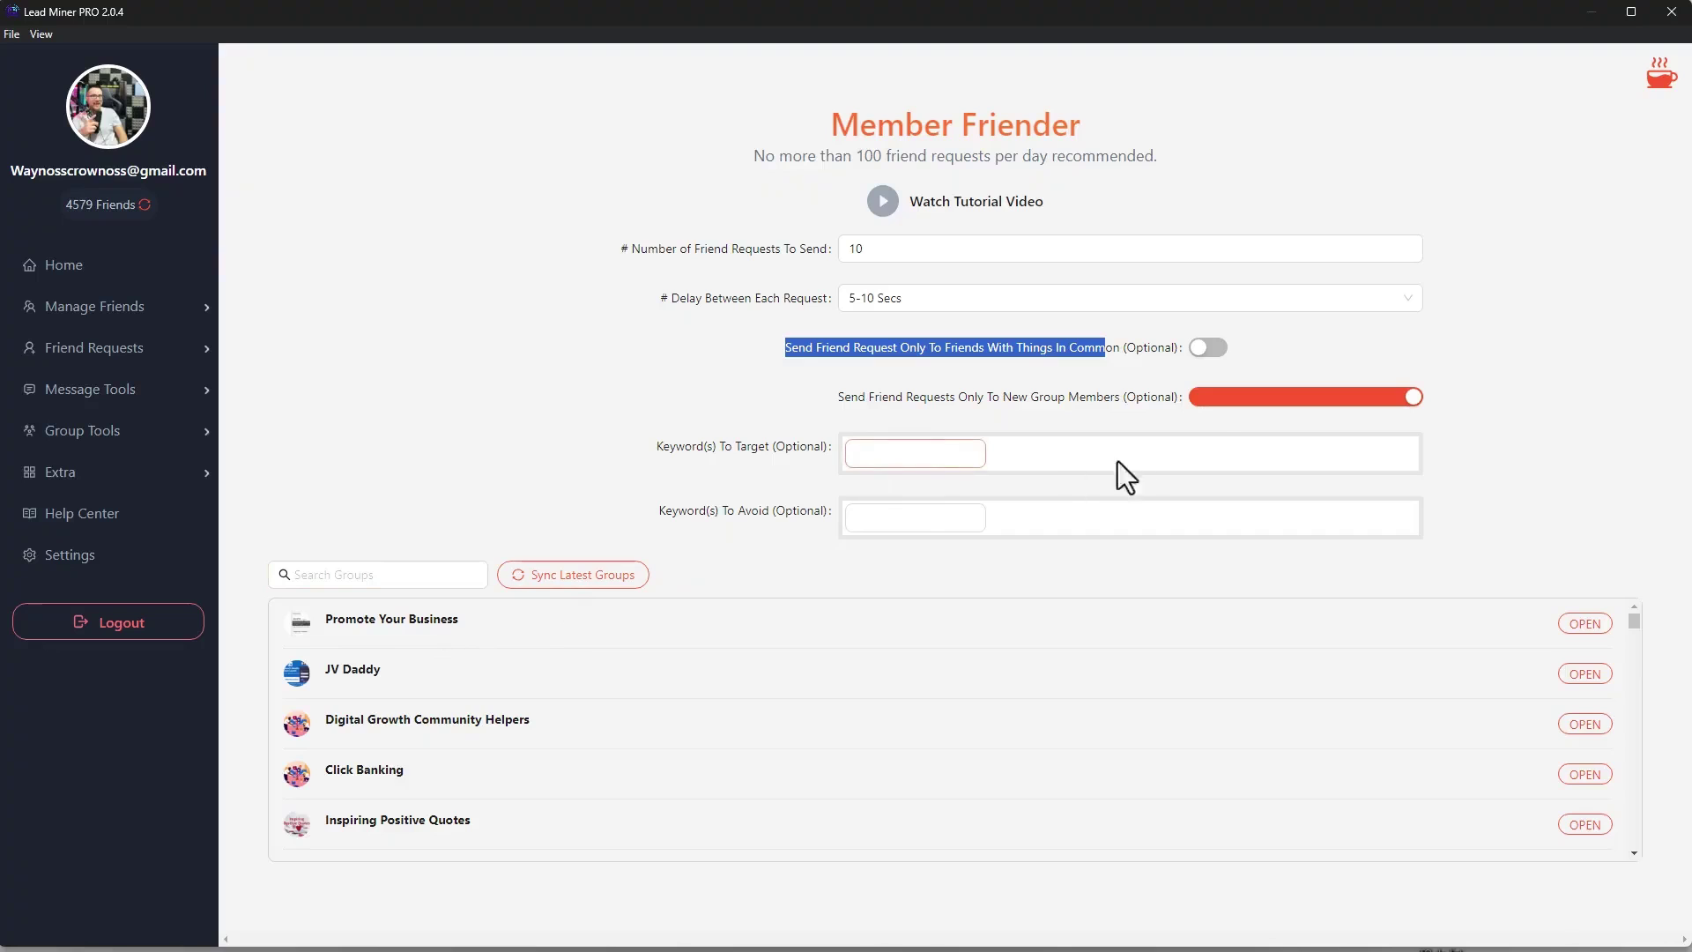
{"action": "left_click_drag", "start_coordinate": [796, 399], "coordinate": [1040, 389]}
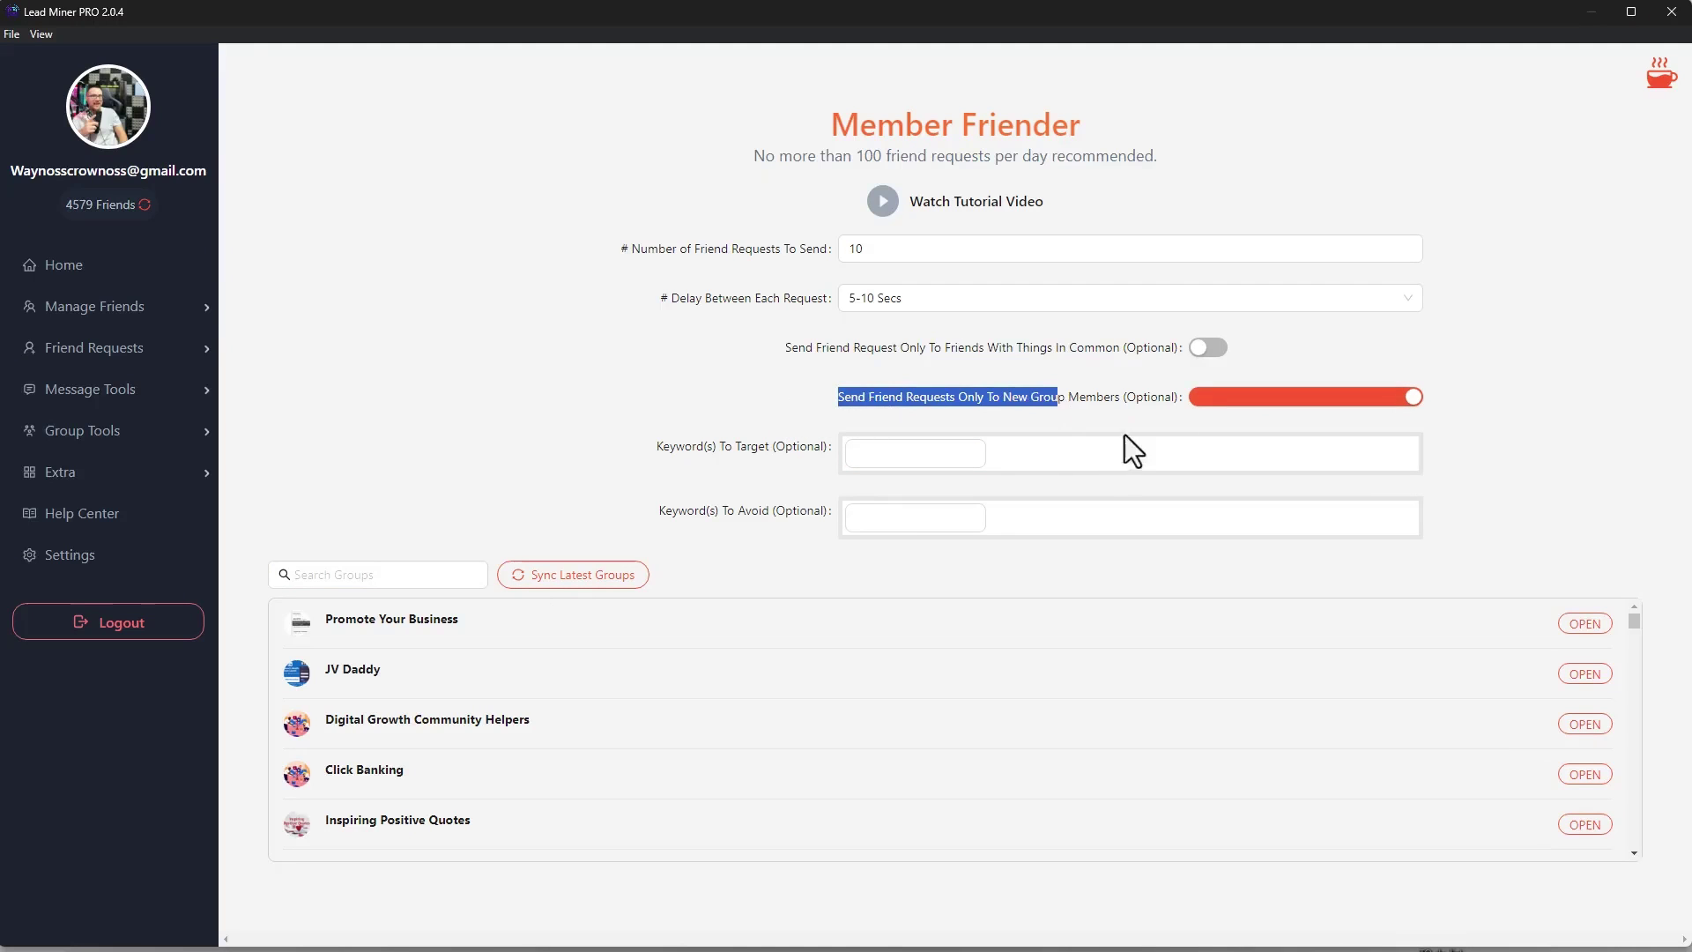
{"action": "left_click", "coordinate": [1551, 452]}
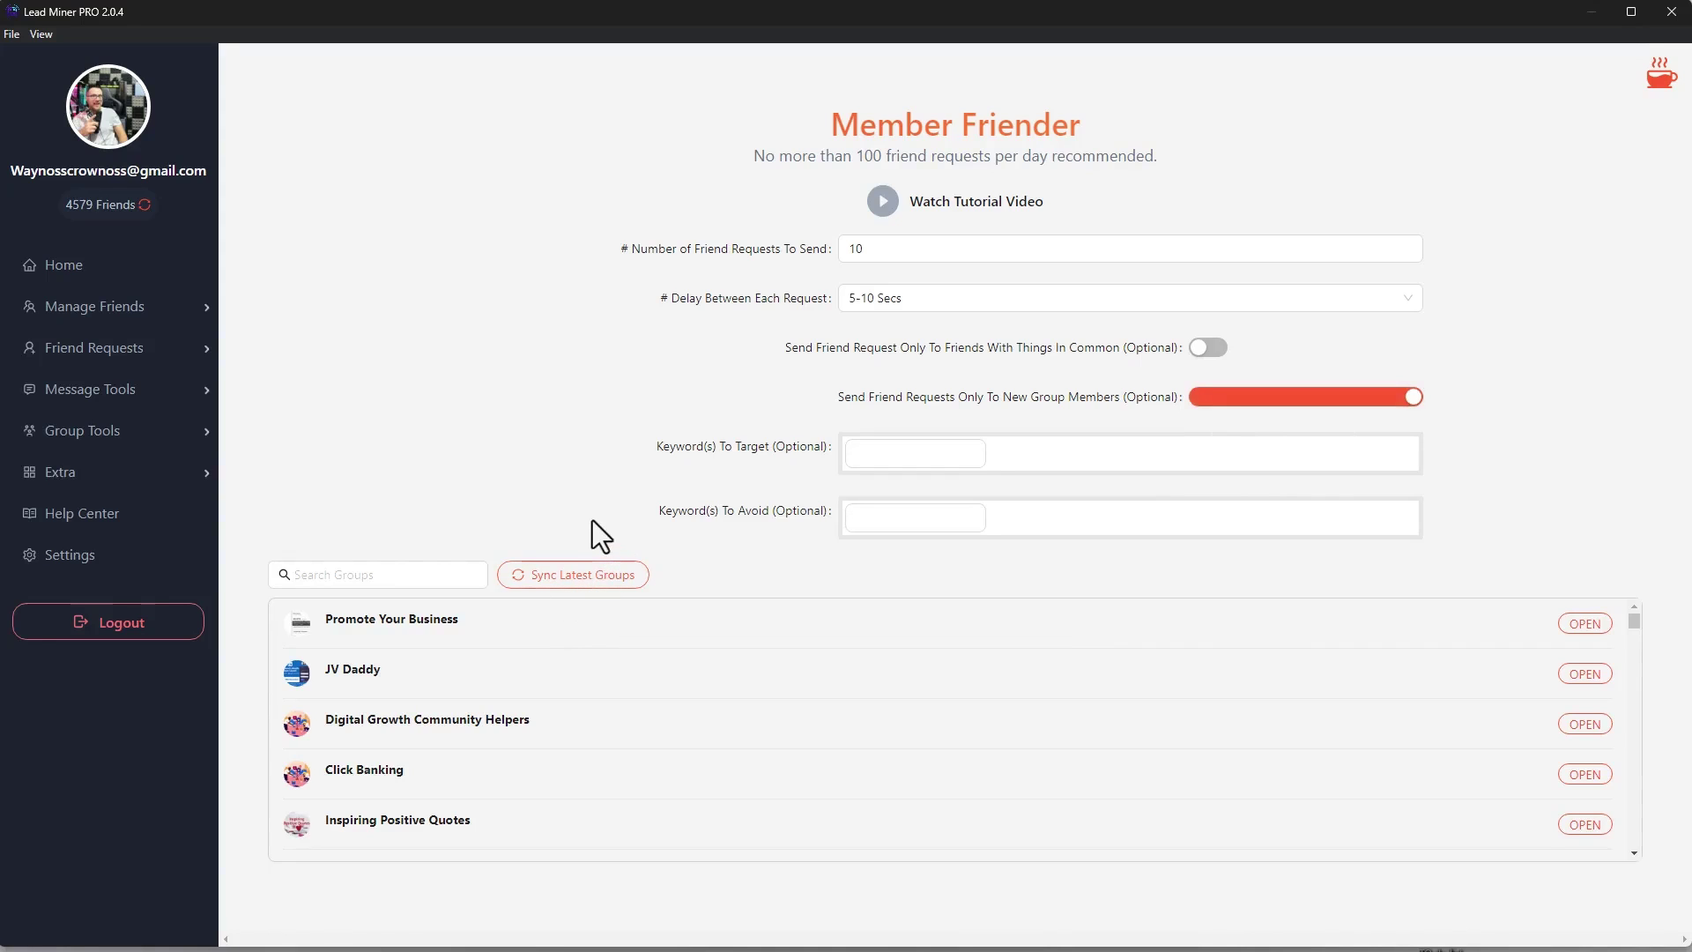
{"action": "left_click", "coordinate": [853, 451]}
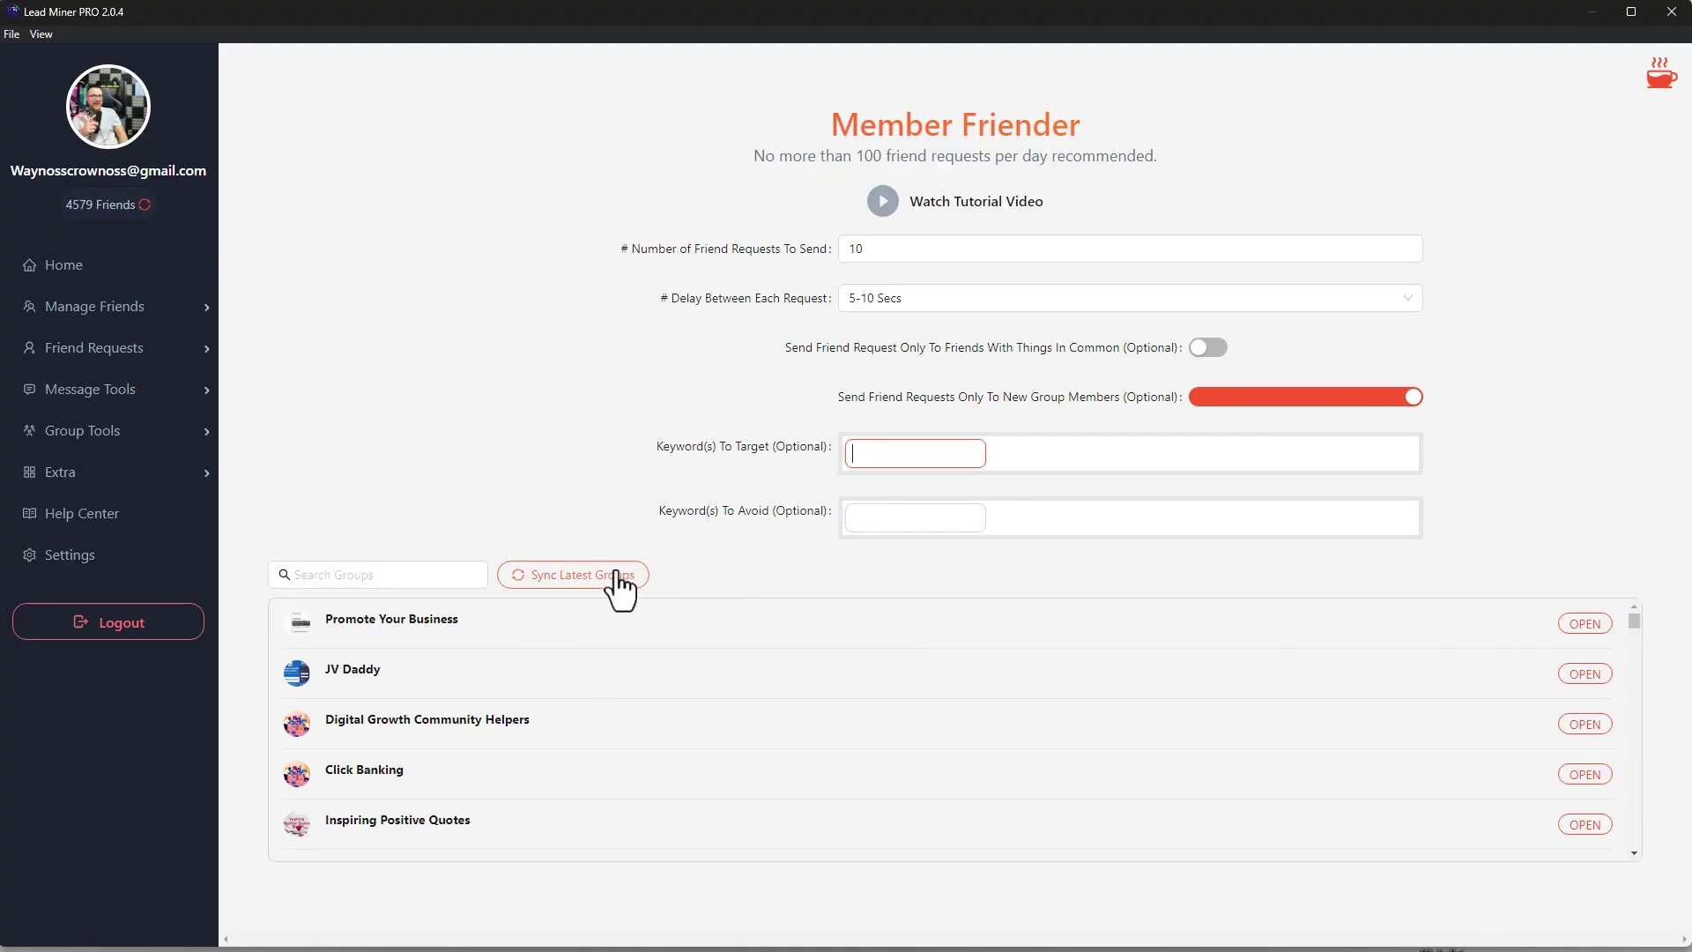
- Open the member page of the Promote Your Business group, view its Friend Group Members controls, and close that window
{"action": "left_click", "coordinate": [1565, 627]}
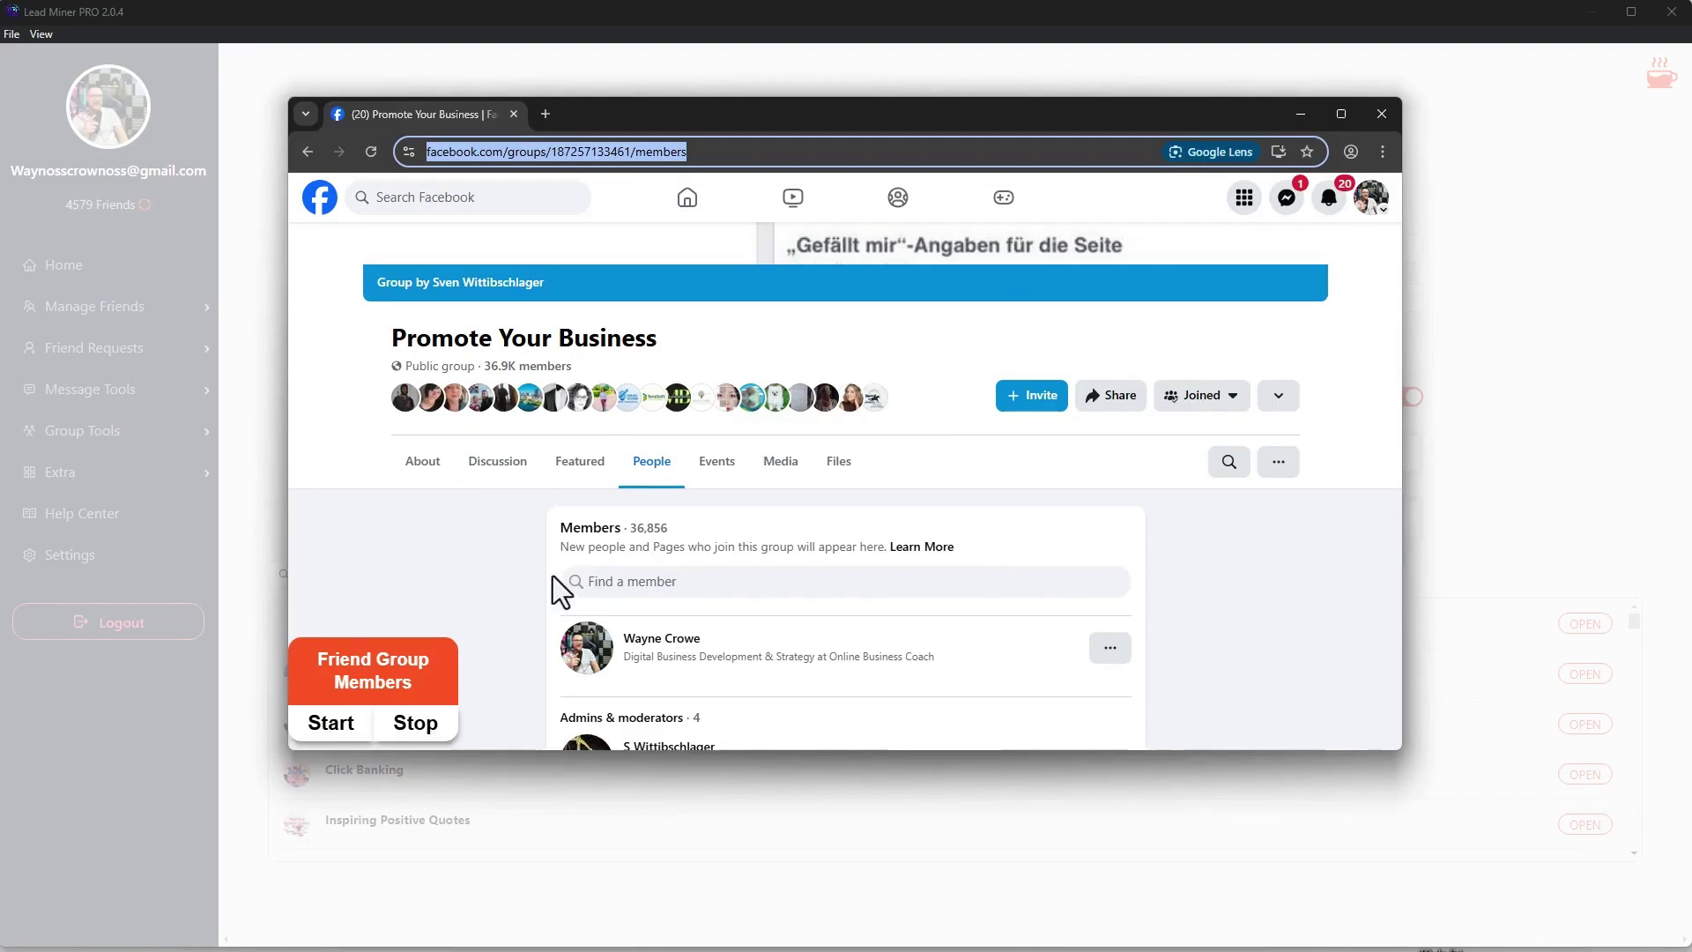
{"action": "left_click", "coordinate": [1382, 114]}
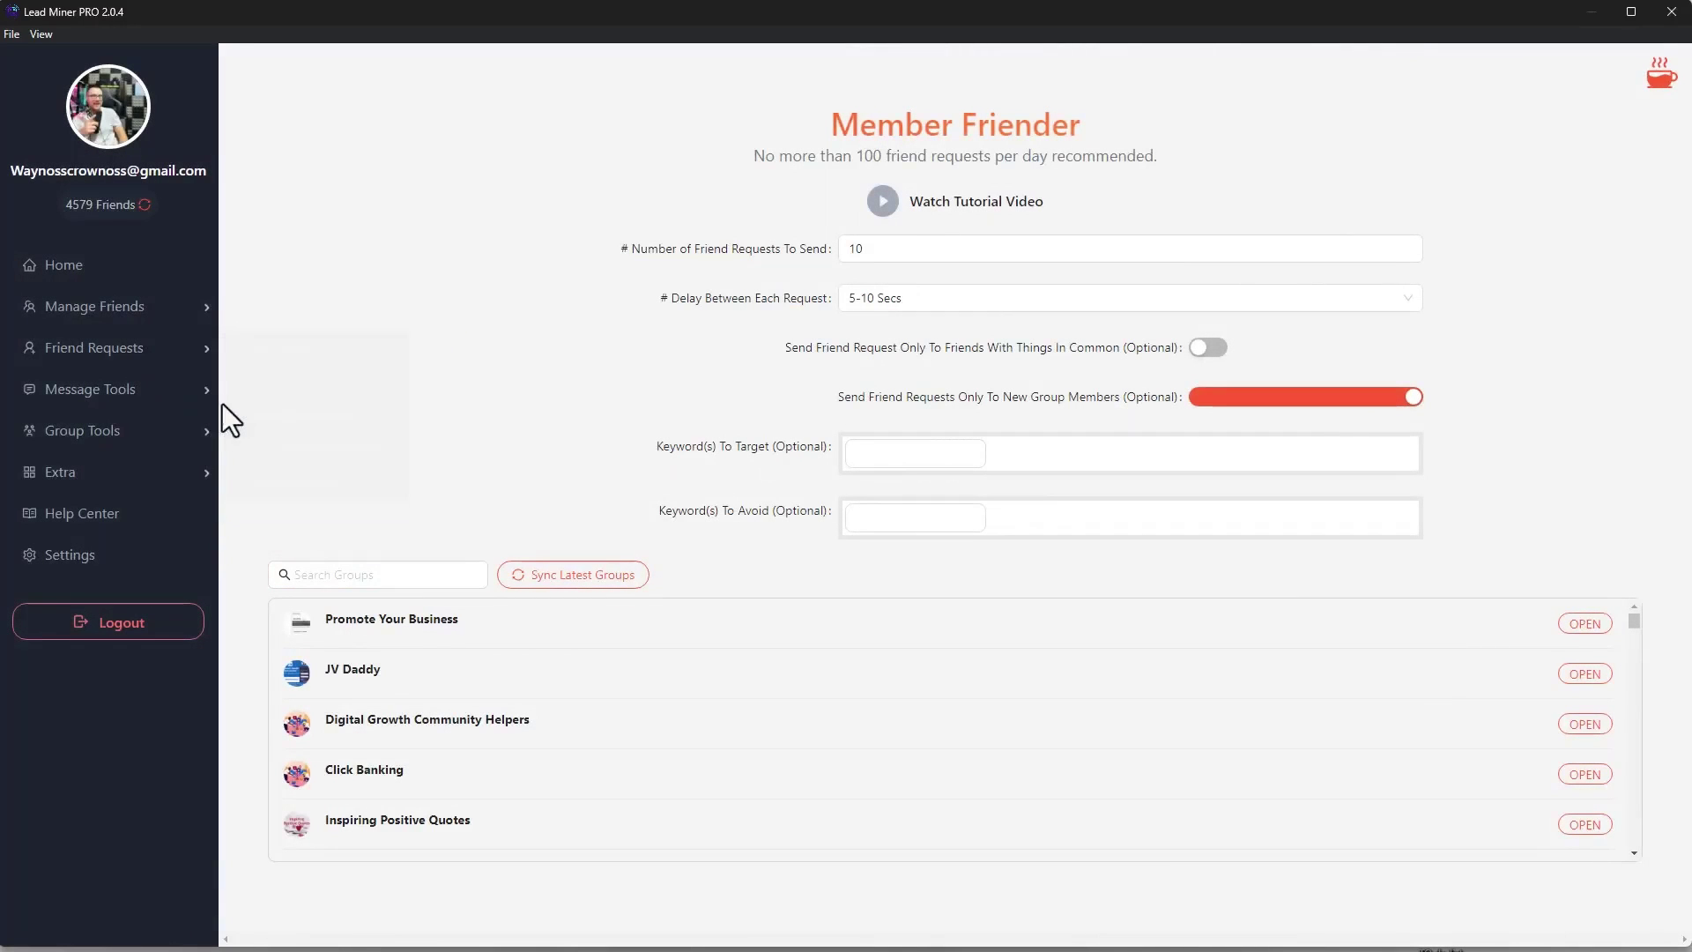
- View the Cancel Sent Requests tool, and start the Incoming Request Remover with 10 requests to remove
{"action": "mouse_move", "coordinate": [194, 349]}
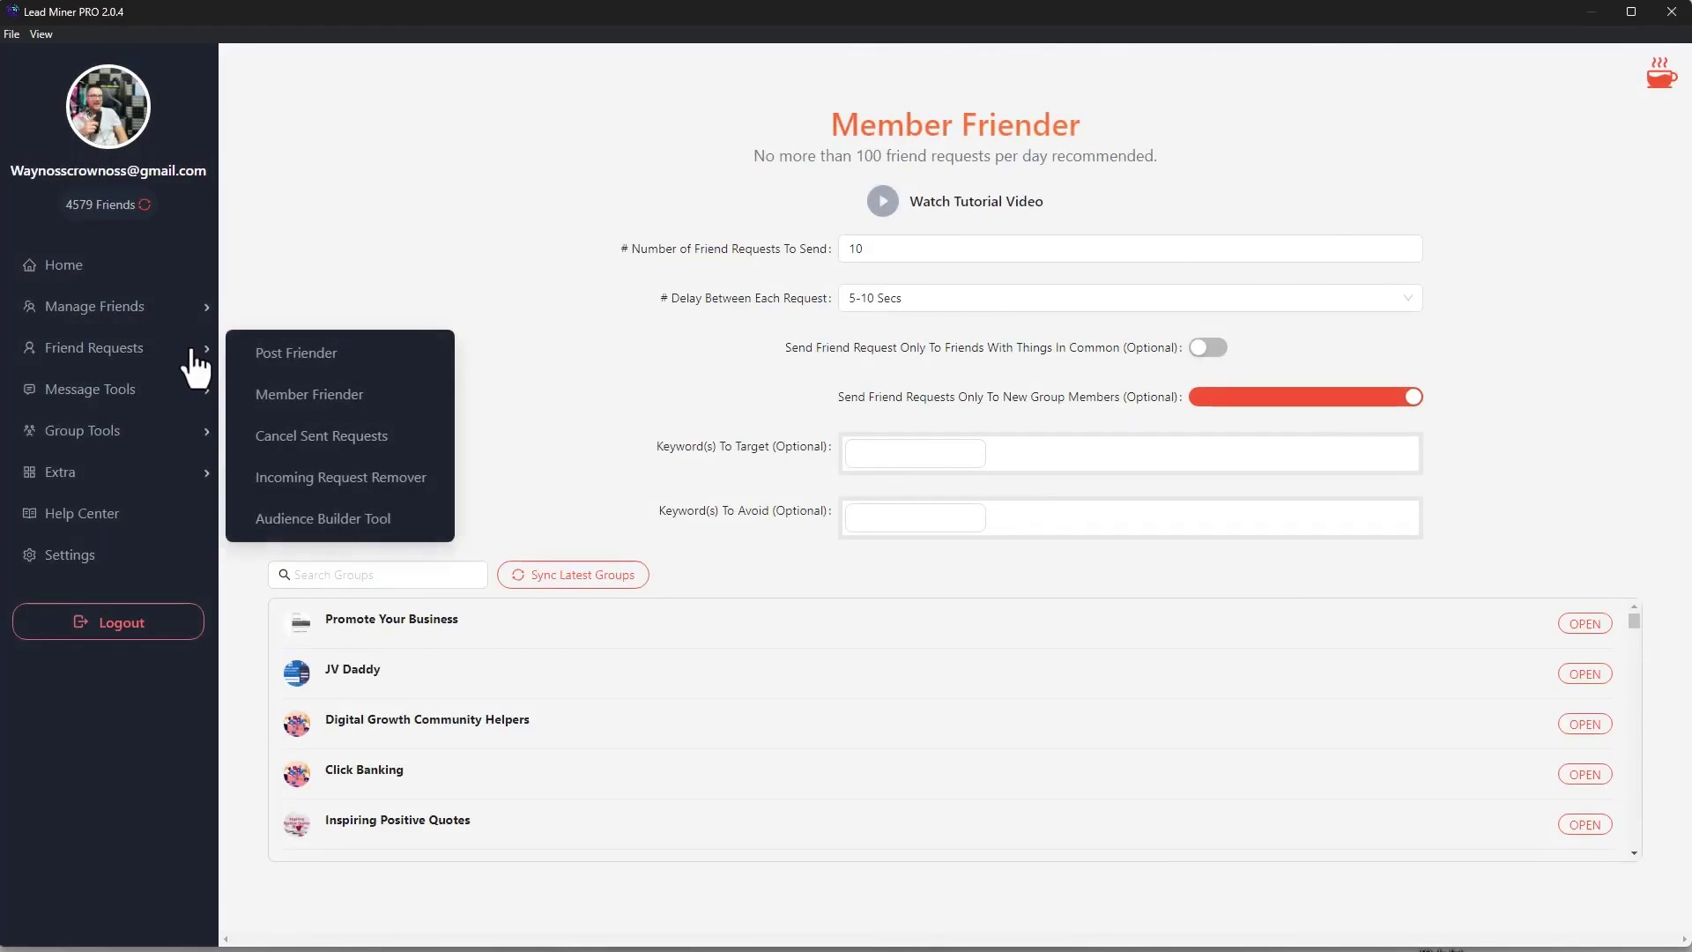
{"action": "left_click", "coordinate": [293, 440]}
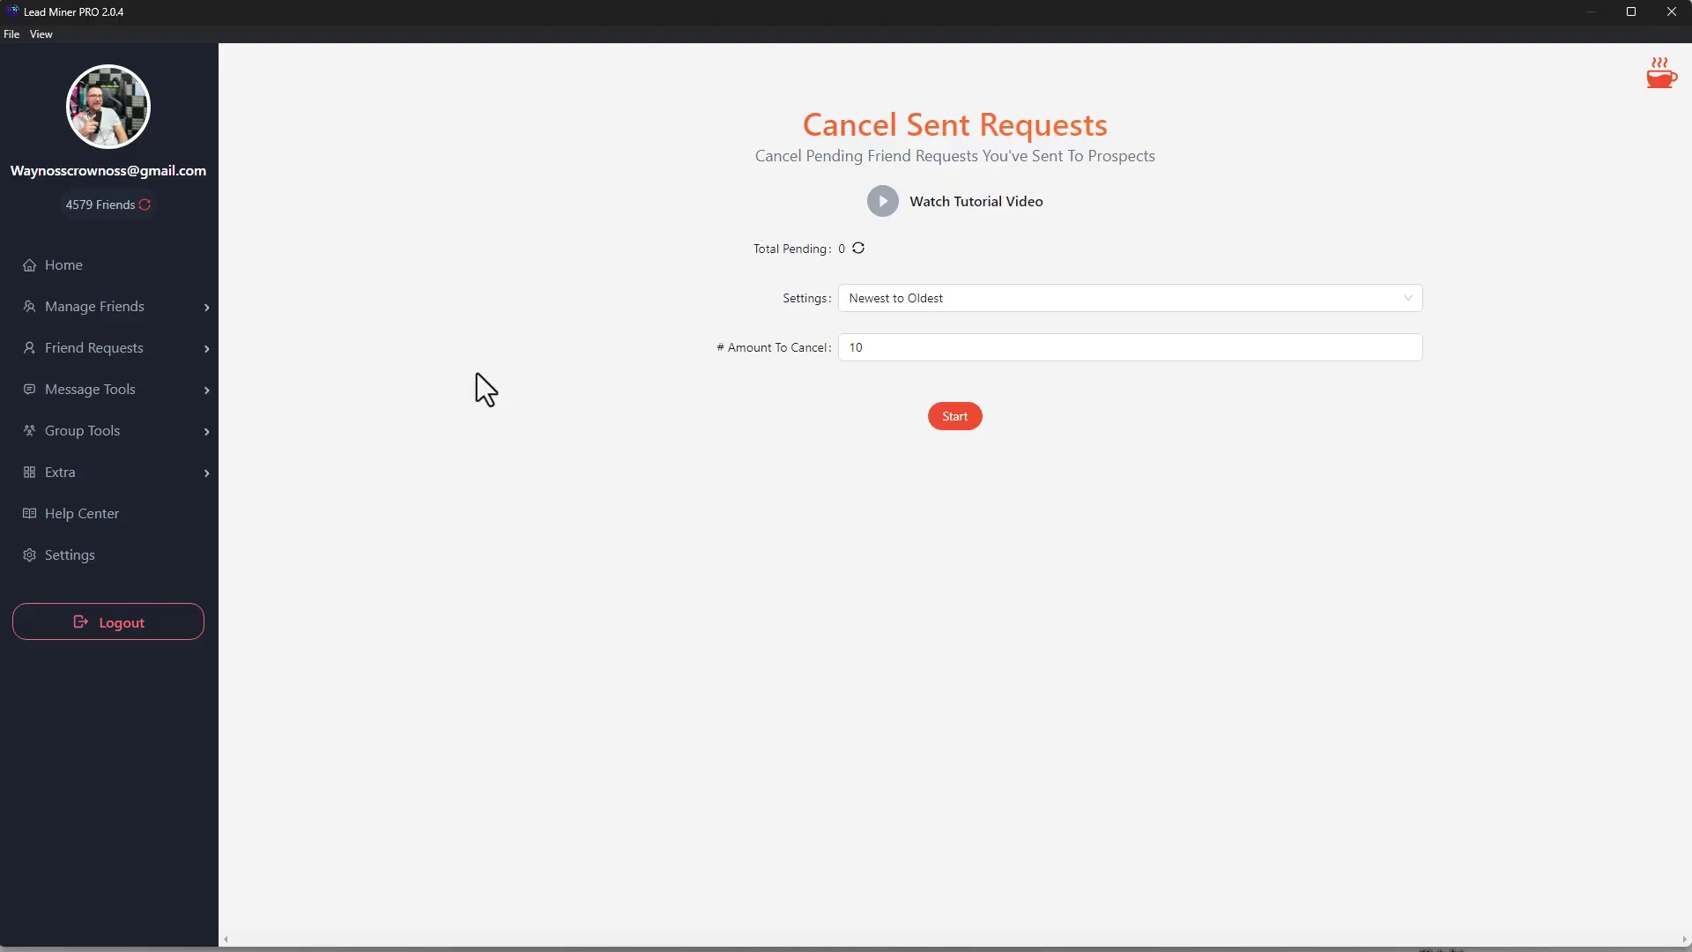
{"action": "mouse_move", "coordinate": [124, 347]}
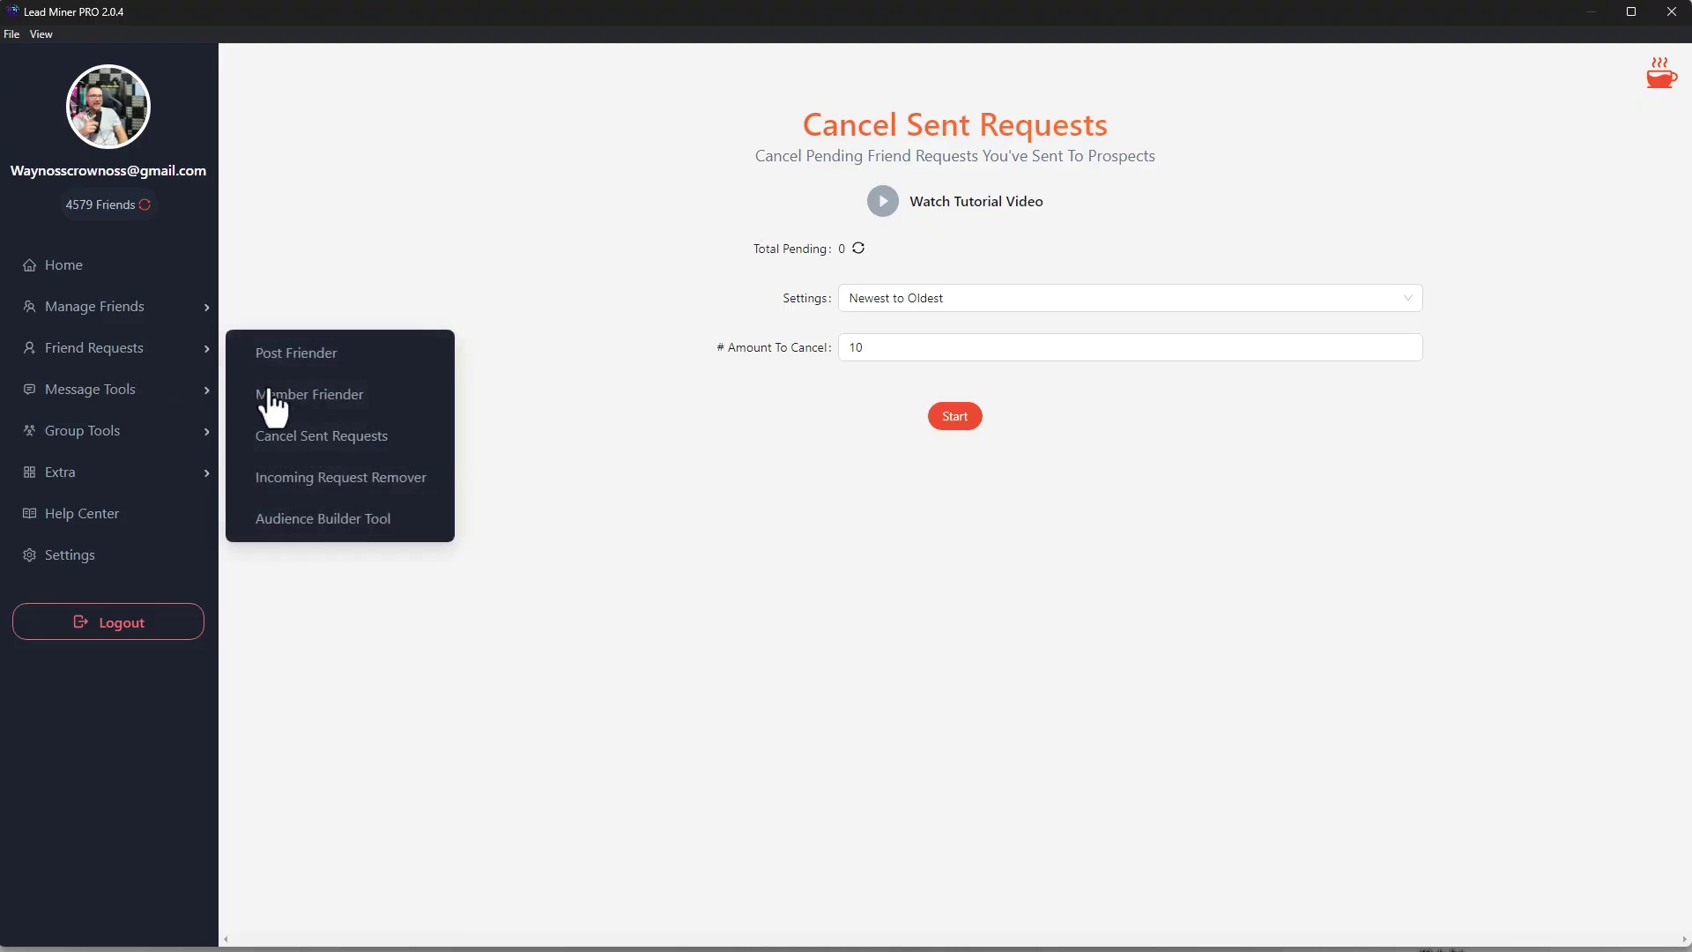
{"action": "left_click", "coordinate": [291, 480]}
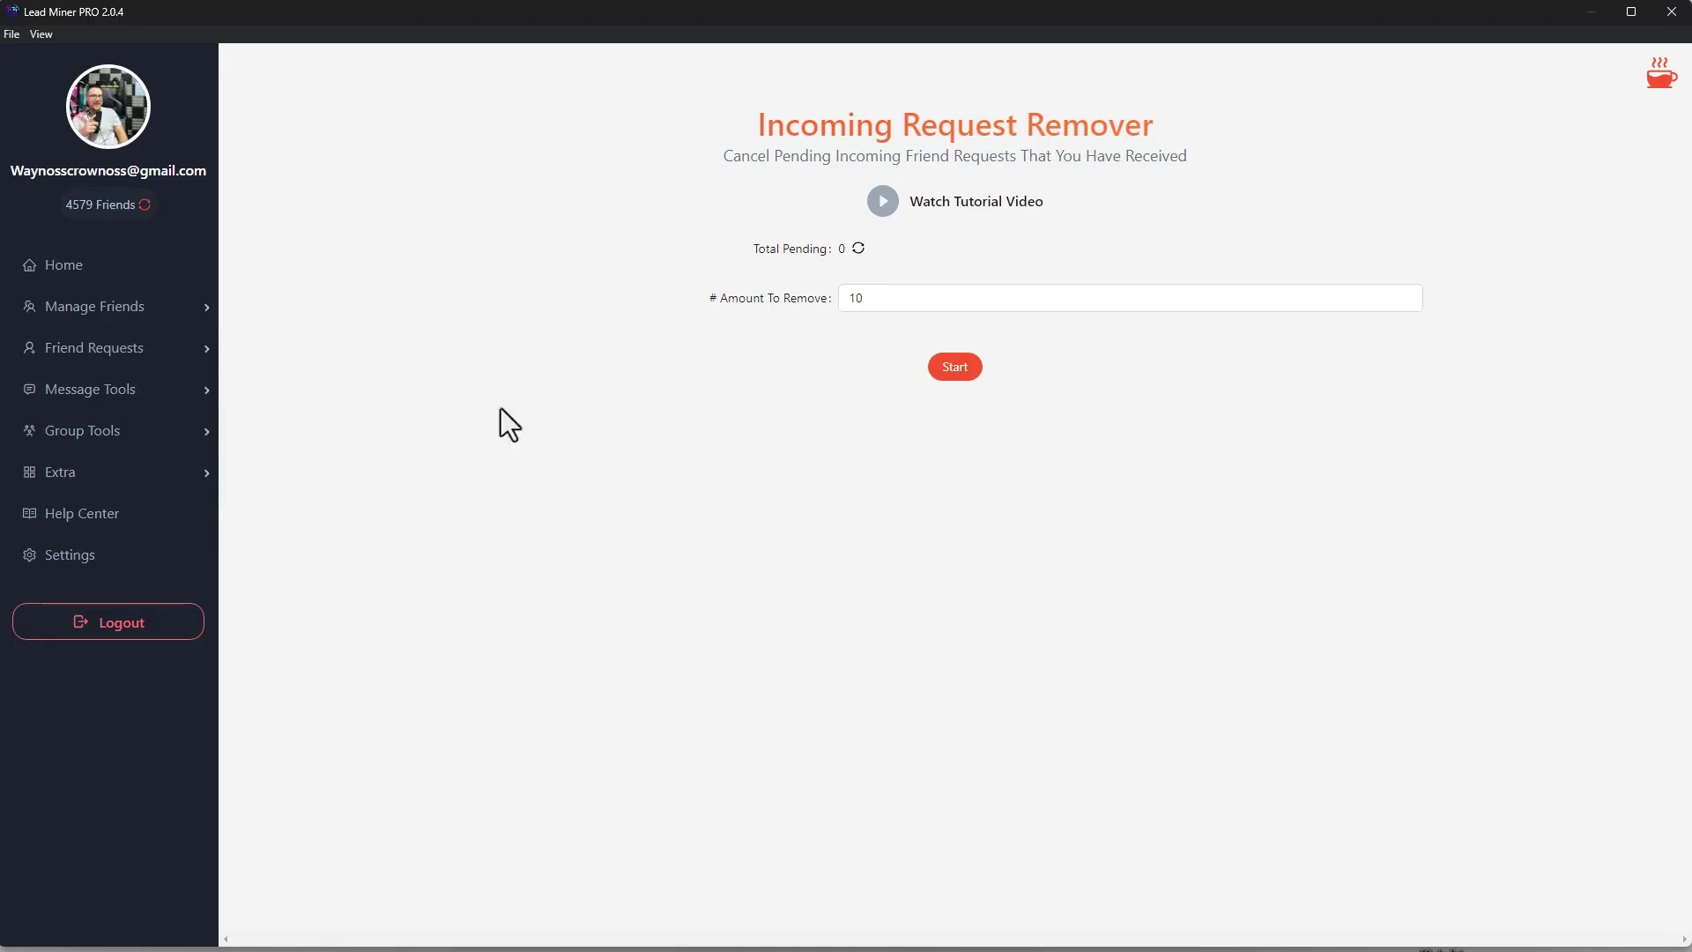
{"action": "left_click", "coordinate": [953, 368]}
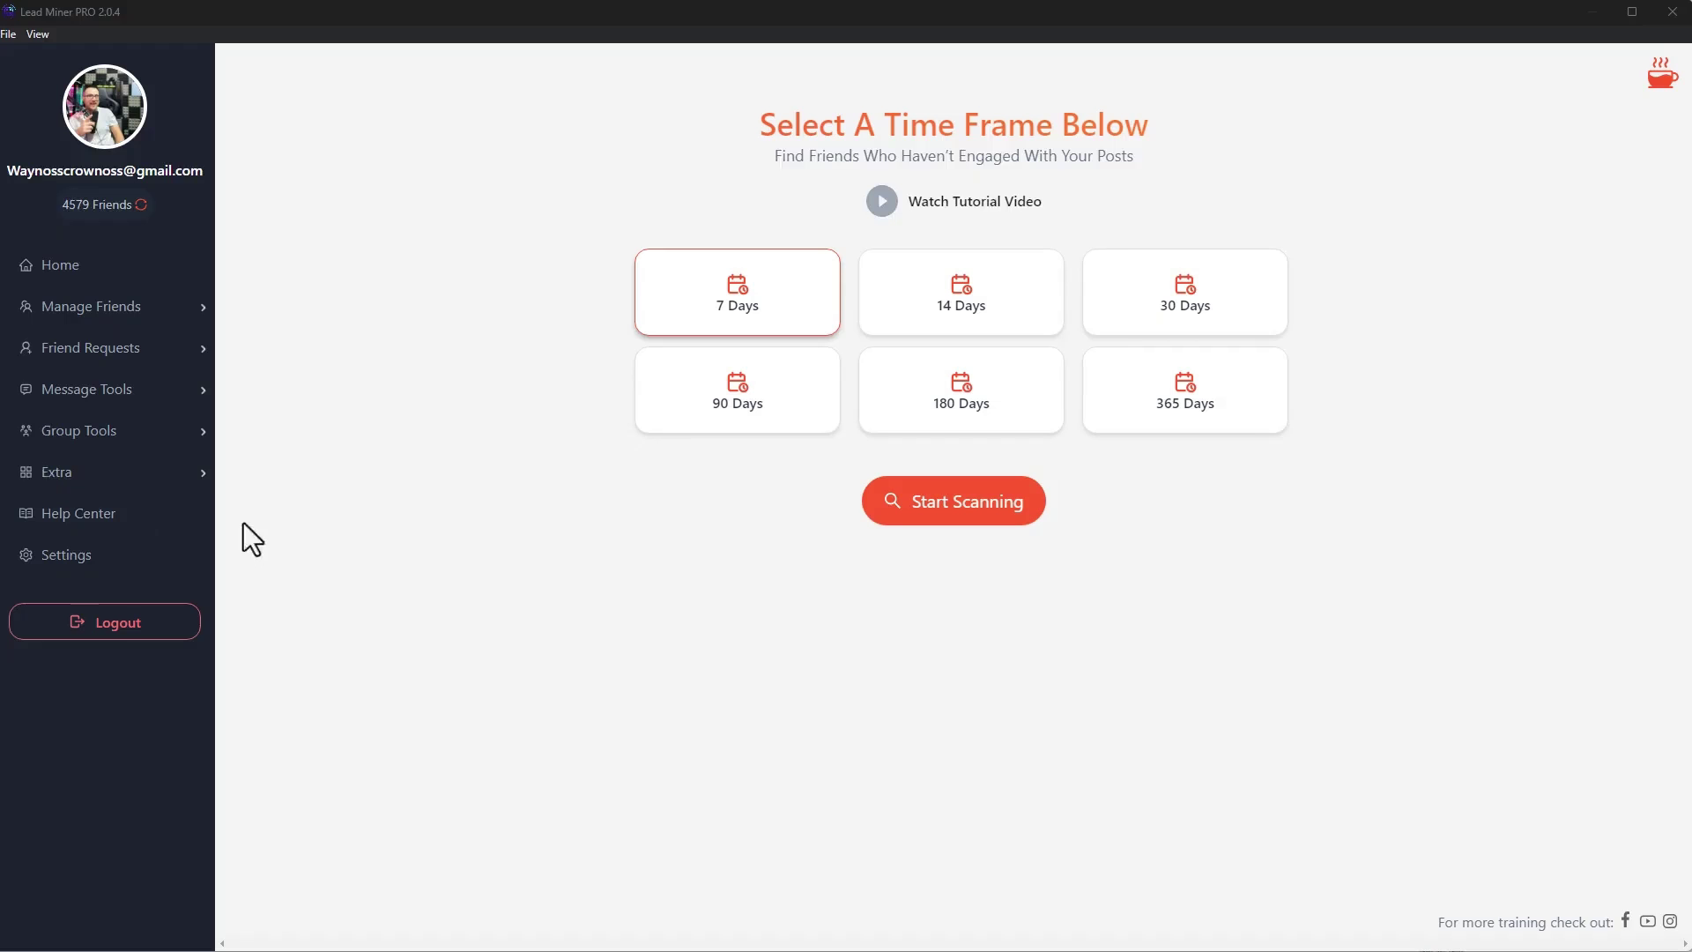
- View the Audience Builder Tool, and open the Message Templates page
{"action": "mouse_move", "coordinate": [137, 352]}
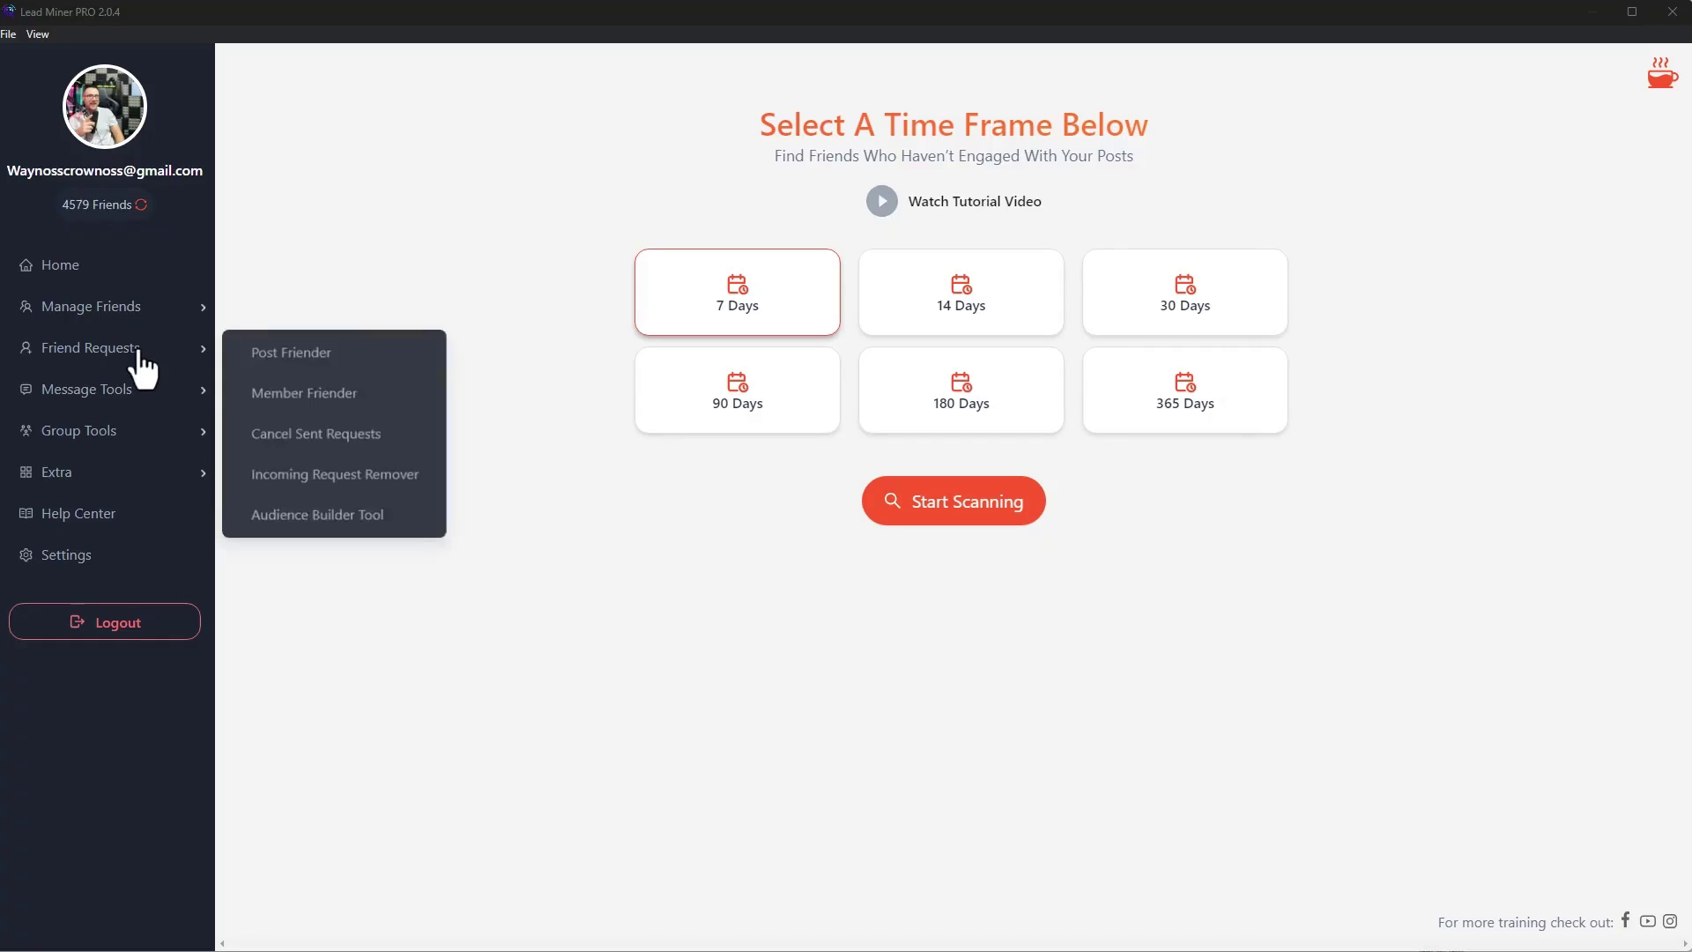
{"action": "left_click", "coordinate": [356, 520]}
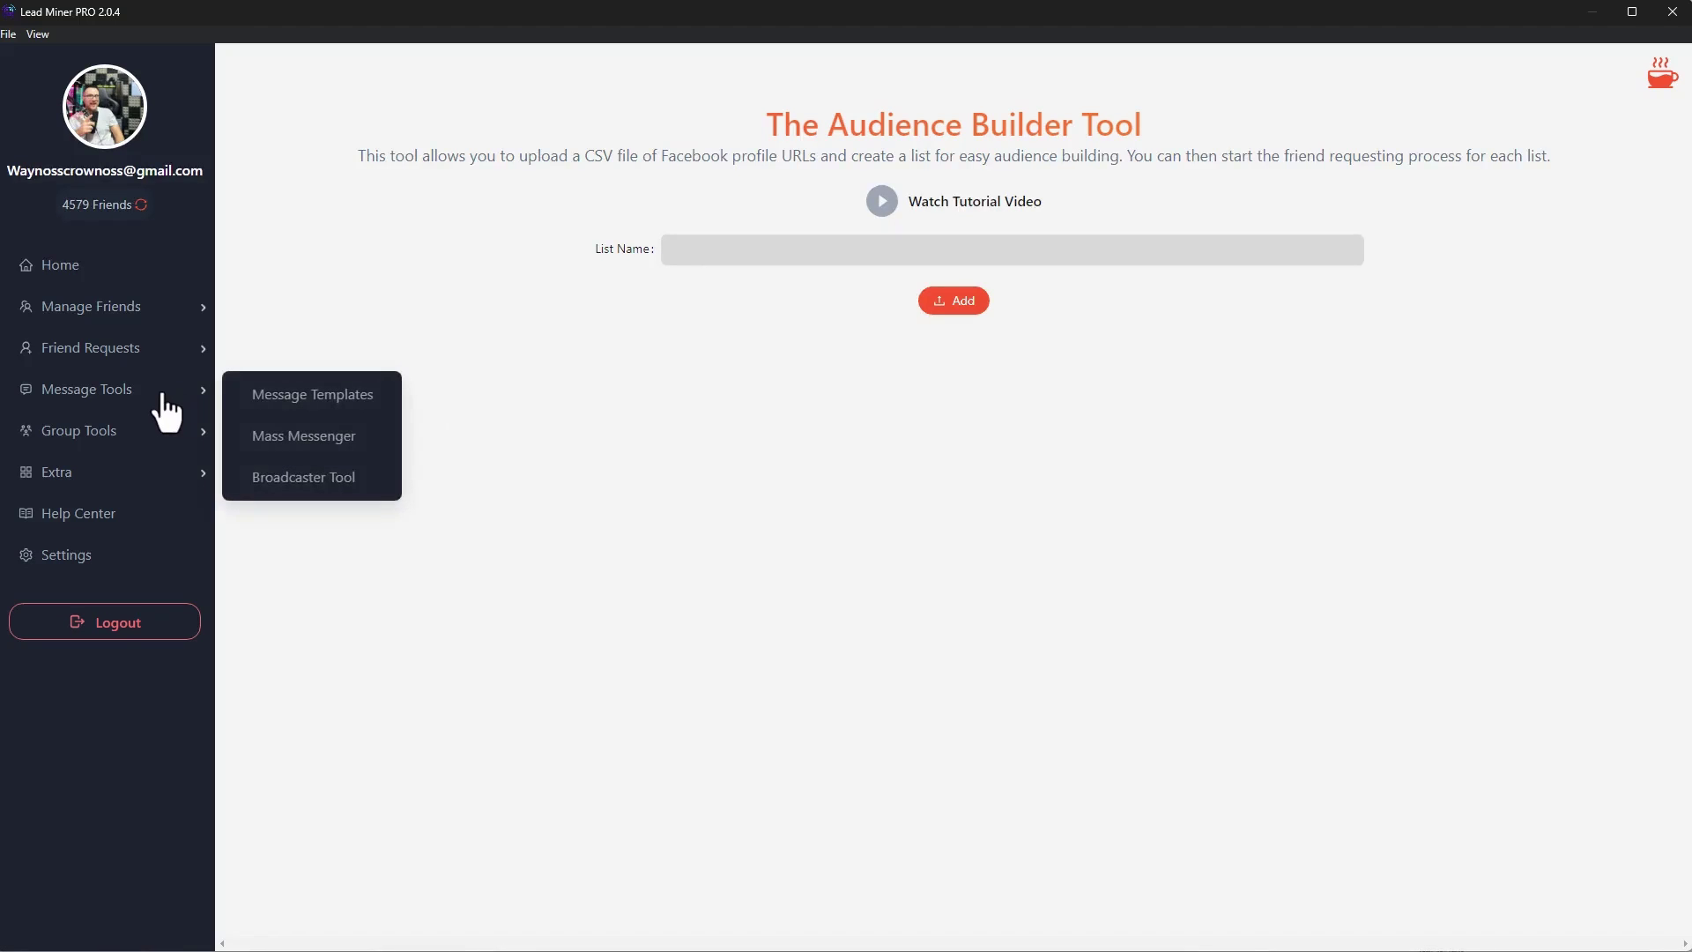
{"action": "mouse_move", "coordinate": [127, 407]}
{"action": "left_click", "coordinate": [255, 396]}
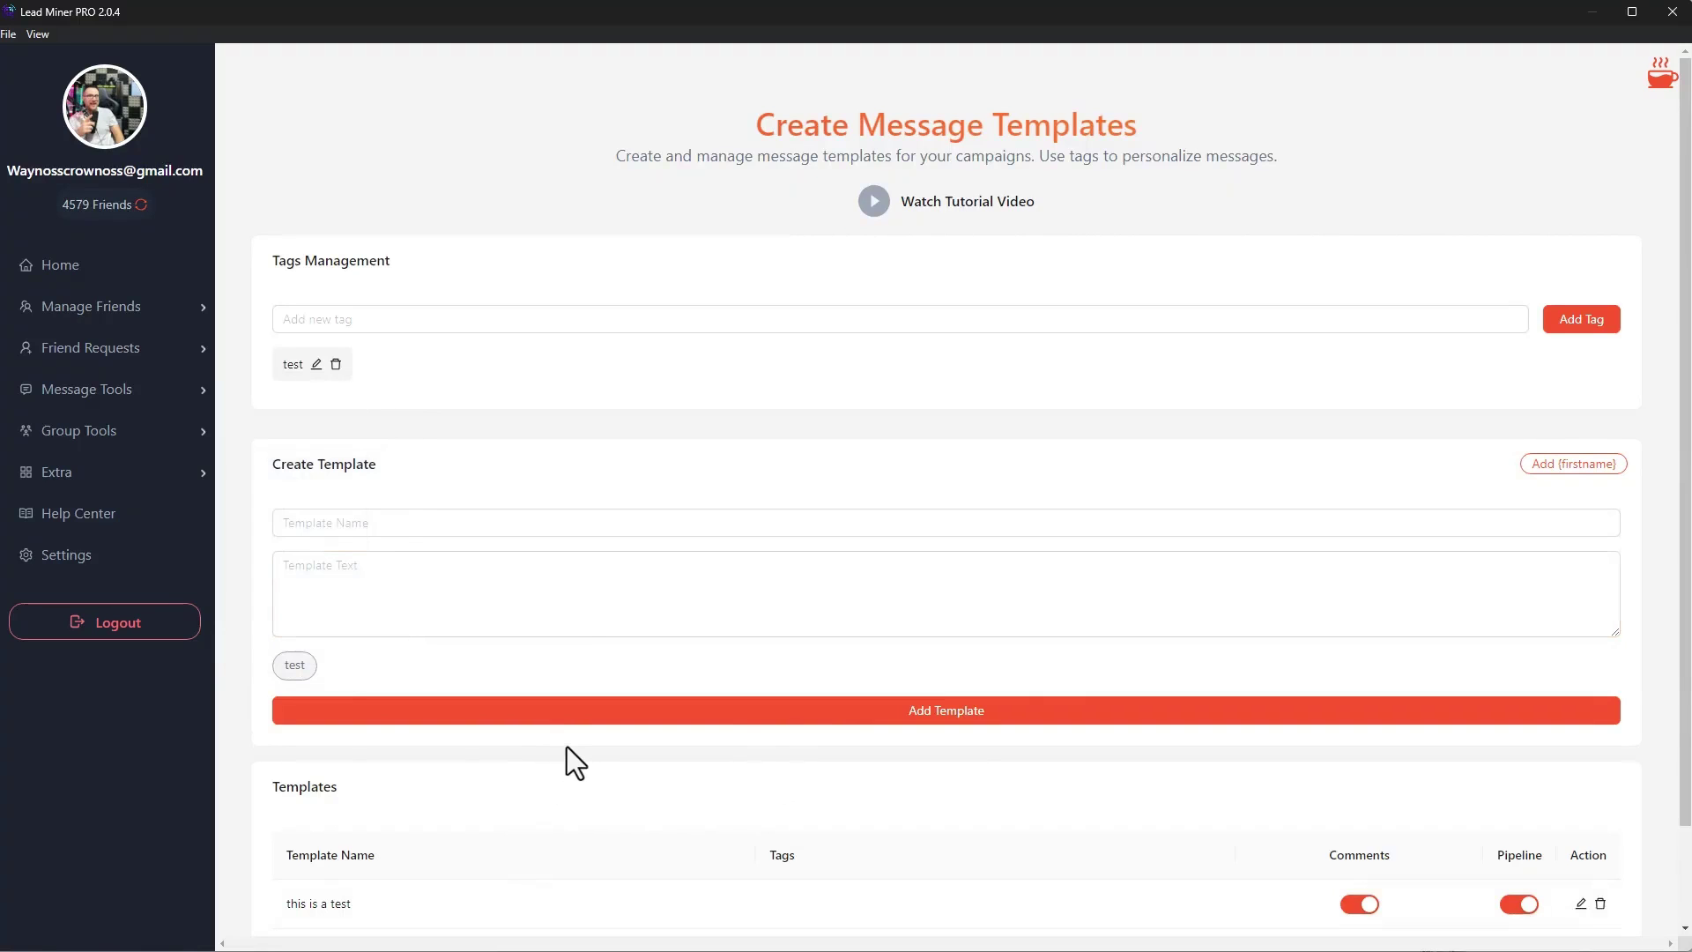
- Examine the tag management, template creation and saved templates sections of the Create Message Templates page
{"action": "scroll", "coordinate": [543, 732], "scroll_direction": "down", "scroll_amount": 3}
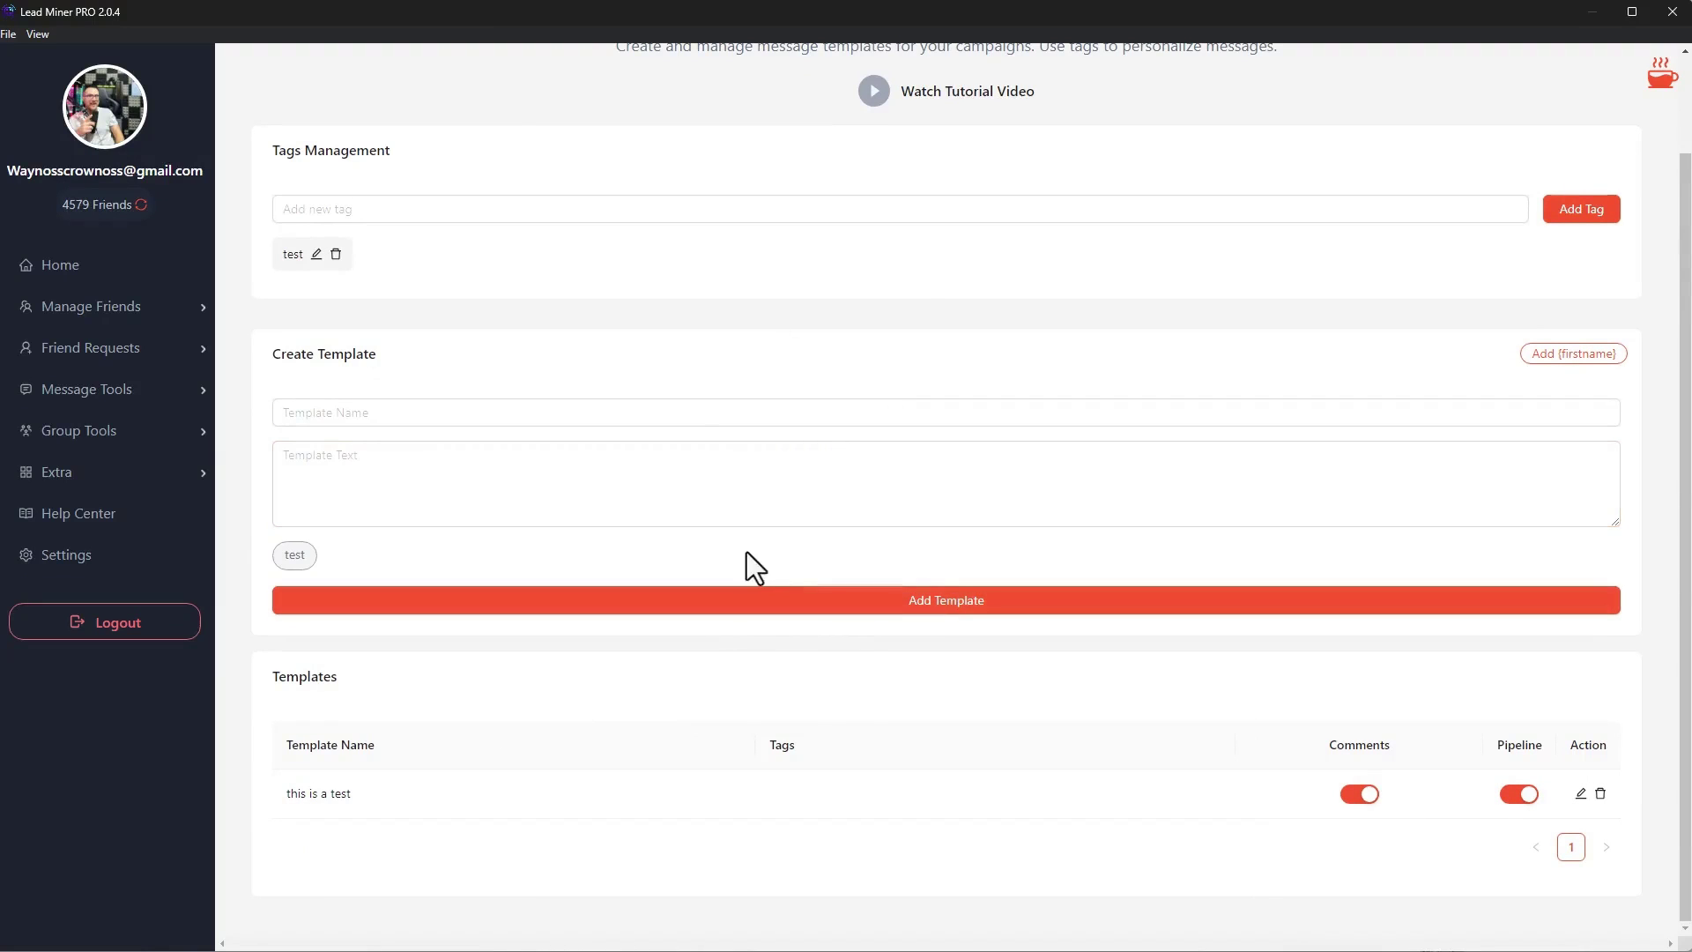
{"action": "scroll", "coordinate": [747, 553], "scroll_direction": "up", "scroll_amount": 3}
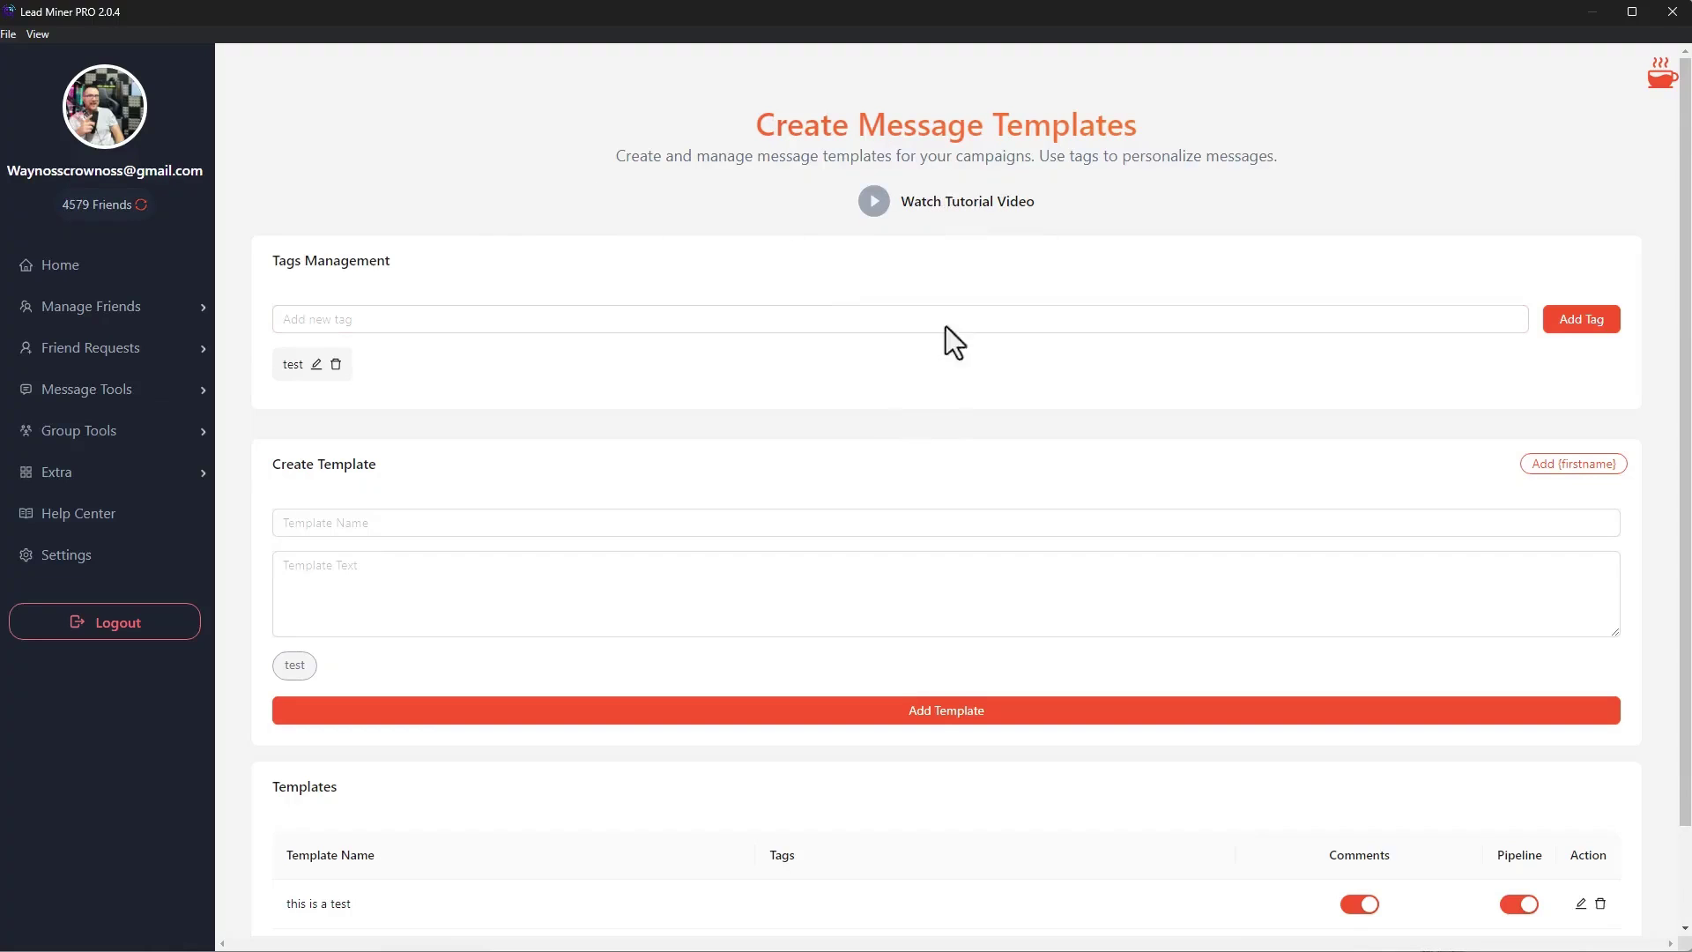
{"action": "scroll", "coordinate": [883, 498], "scroll_direction": "down", "scroll_amount": 1}
{"action": "scroll", "coordinate": [906, 368], "scroll_direction": "up", "scroll_amount": 1}
{"action": "scroll", "coordinate": [979, 220], "scroll_direction": "down", "scroll_amount": 1}
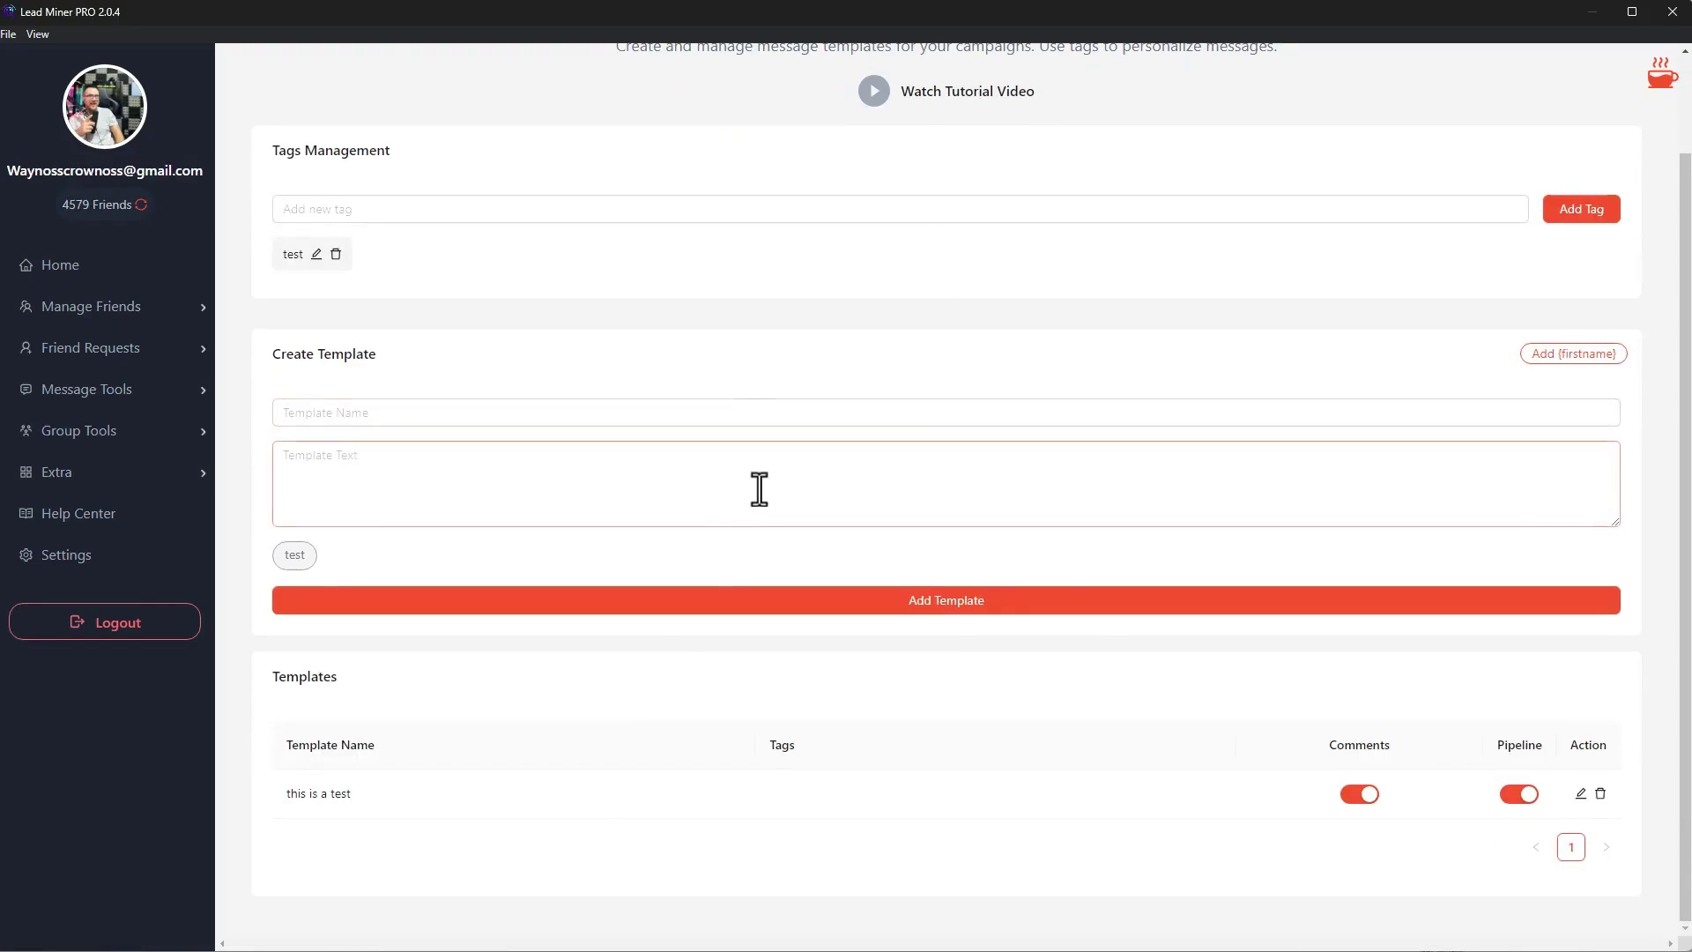
{"action": "scroll", "coordinate": [302, 215], "scroll_direction": "up", "scroll_amount": 1}
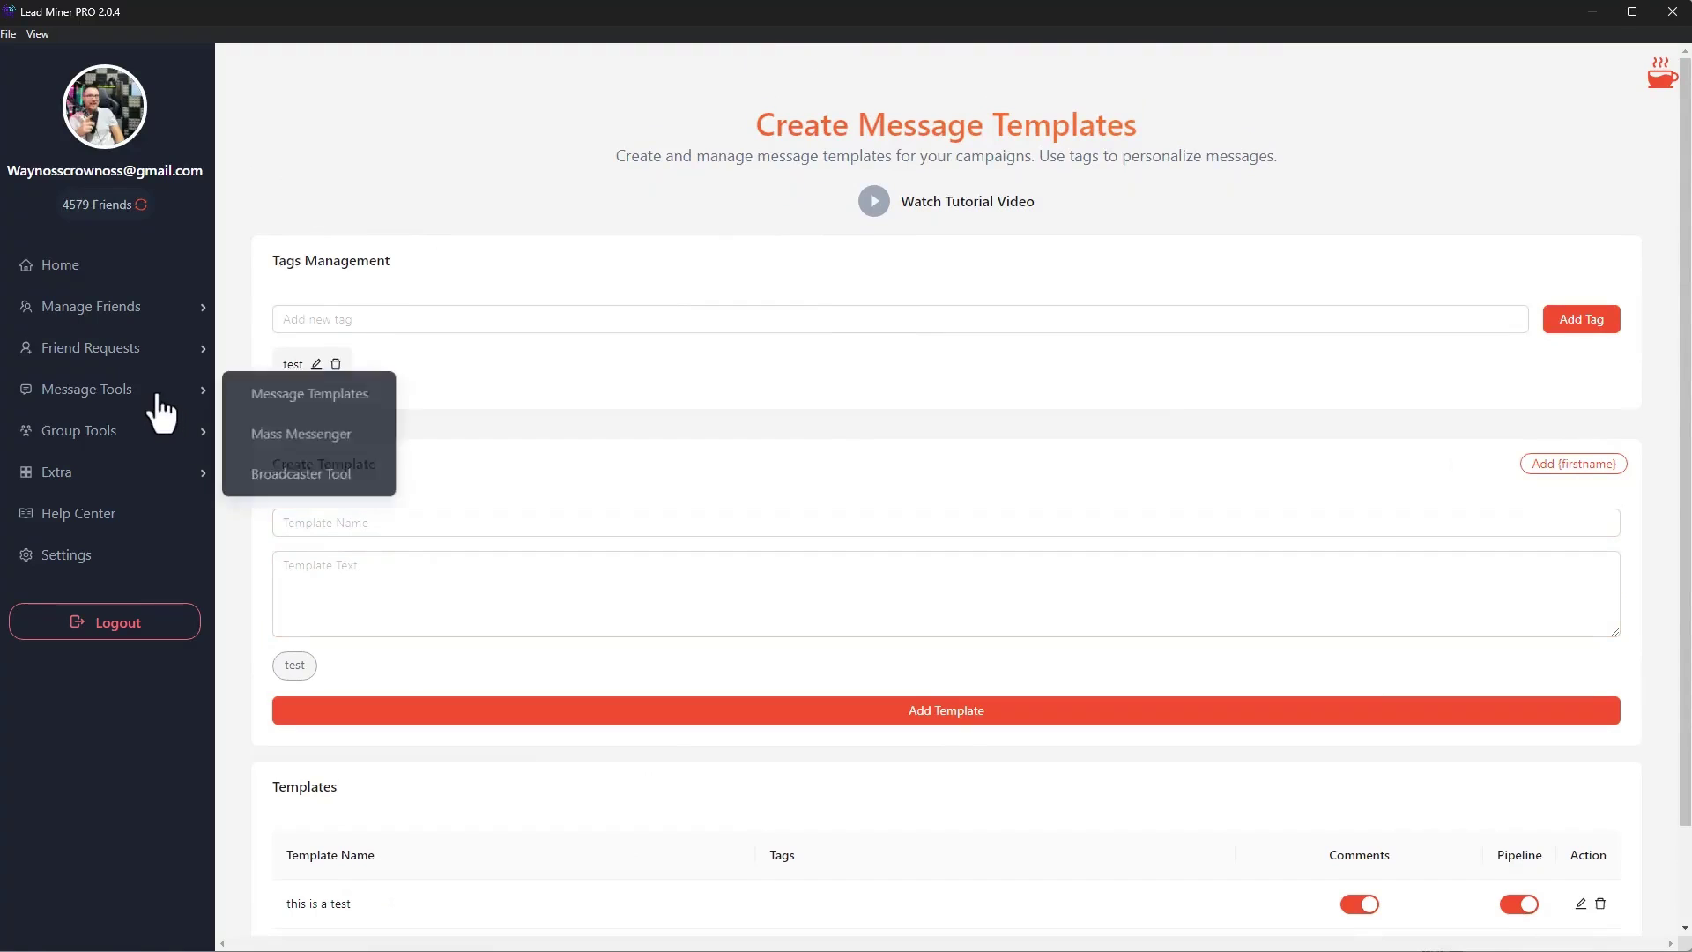
{"action": "left_click", "coordinate": [765, 321]}
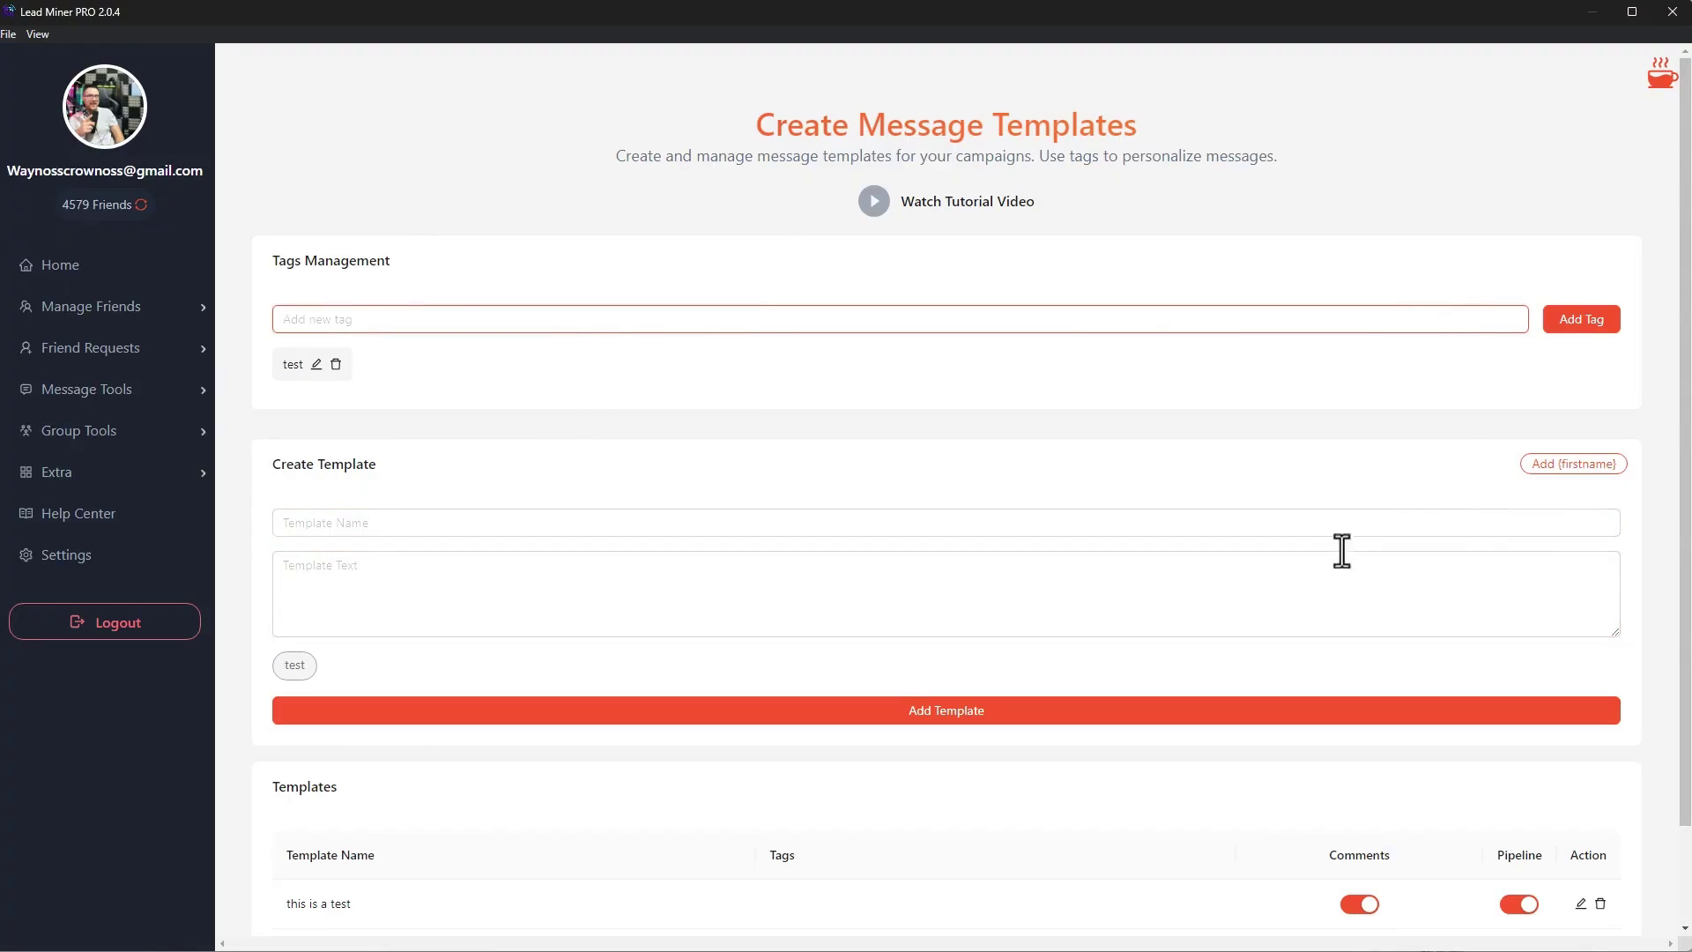
{"action": "scroll", "coordinate": [523, 627], "scroll_direction": "down", "scroll_amount": 2}
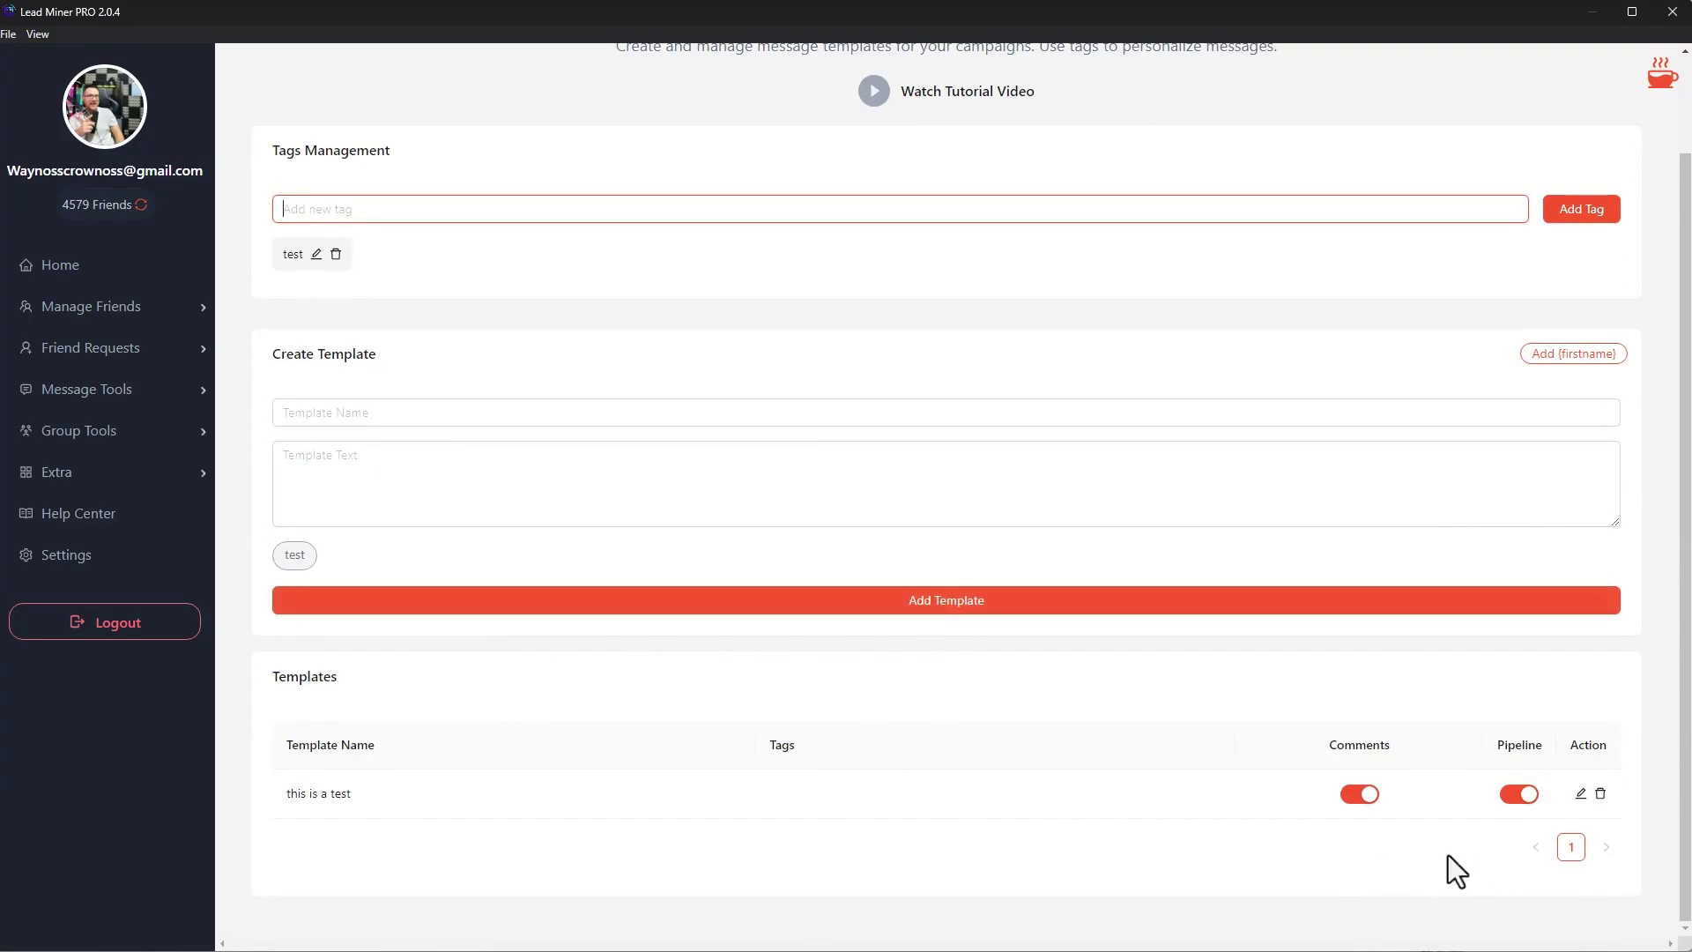
- Switch the Comments and Pipeline options of the "this is a test" template off and back on
{"action": "left_click", "coordinate": [1354, 796]}
{"action": "left_click", "coordinate": [1354, 795]}
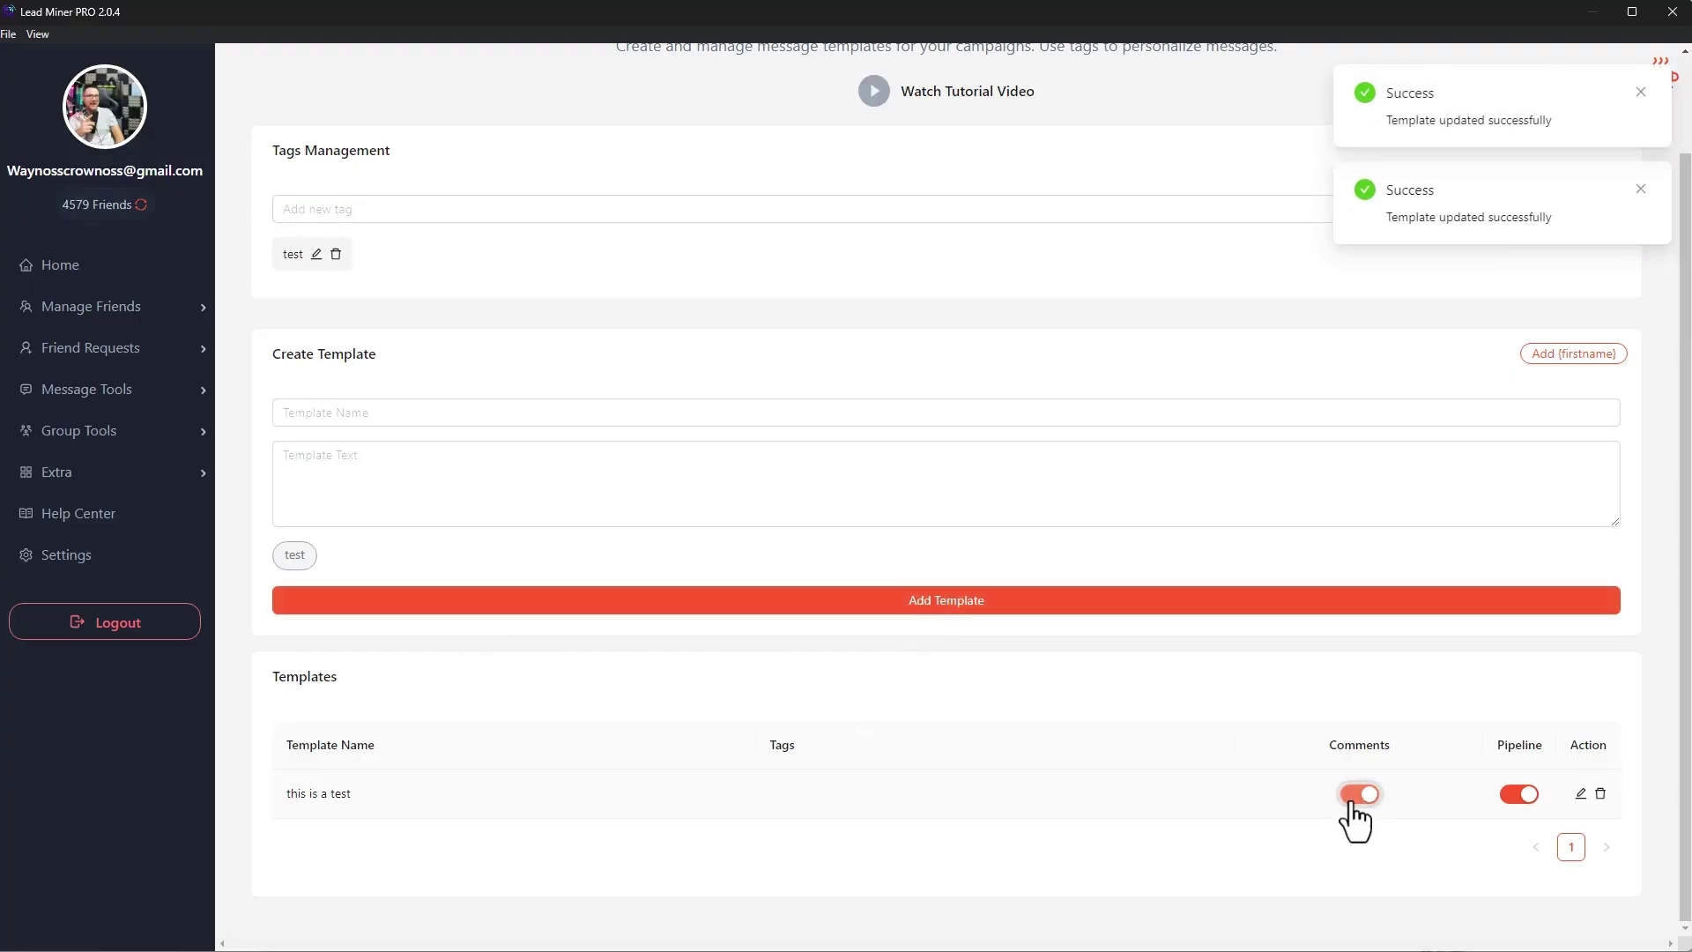
{"action": "double_click", "coordinate": [1517, 795]}
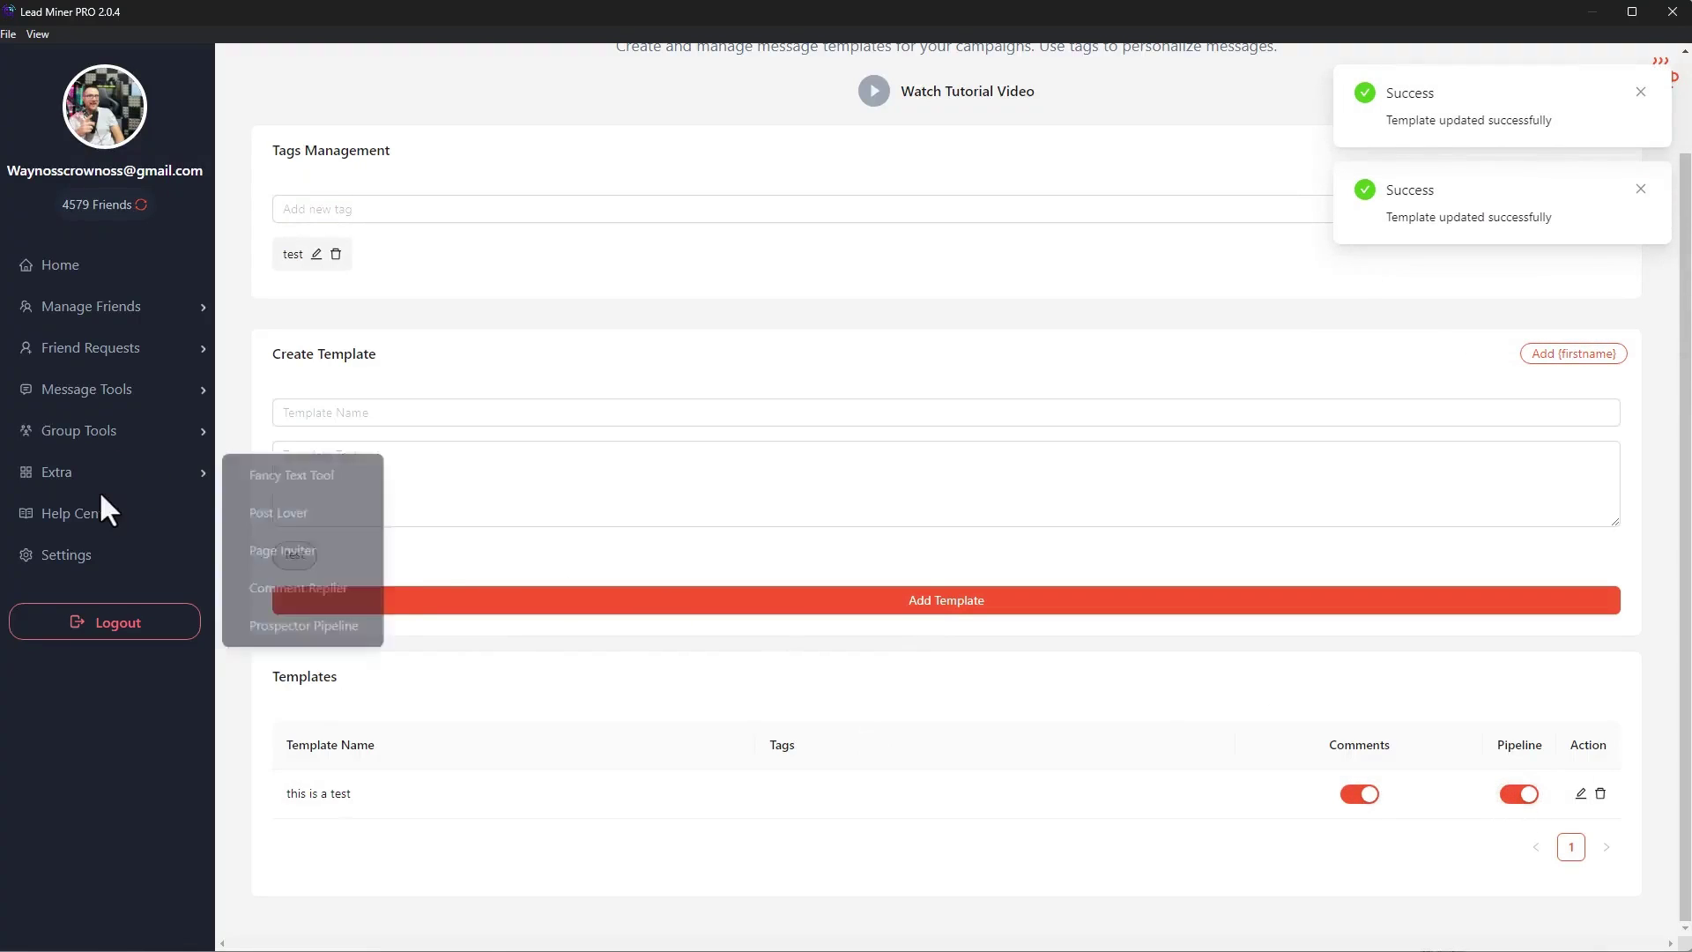
- Open the Mass Messenger tool and review its Friends To Send To setting
{"action": "mouse_move", "coordinate": [115, 397]}
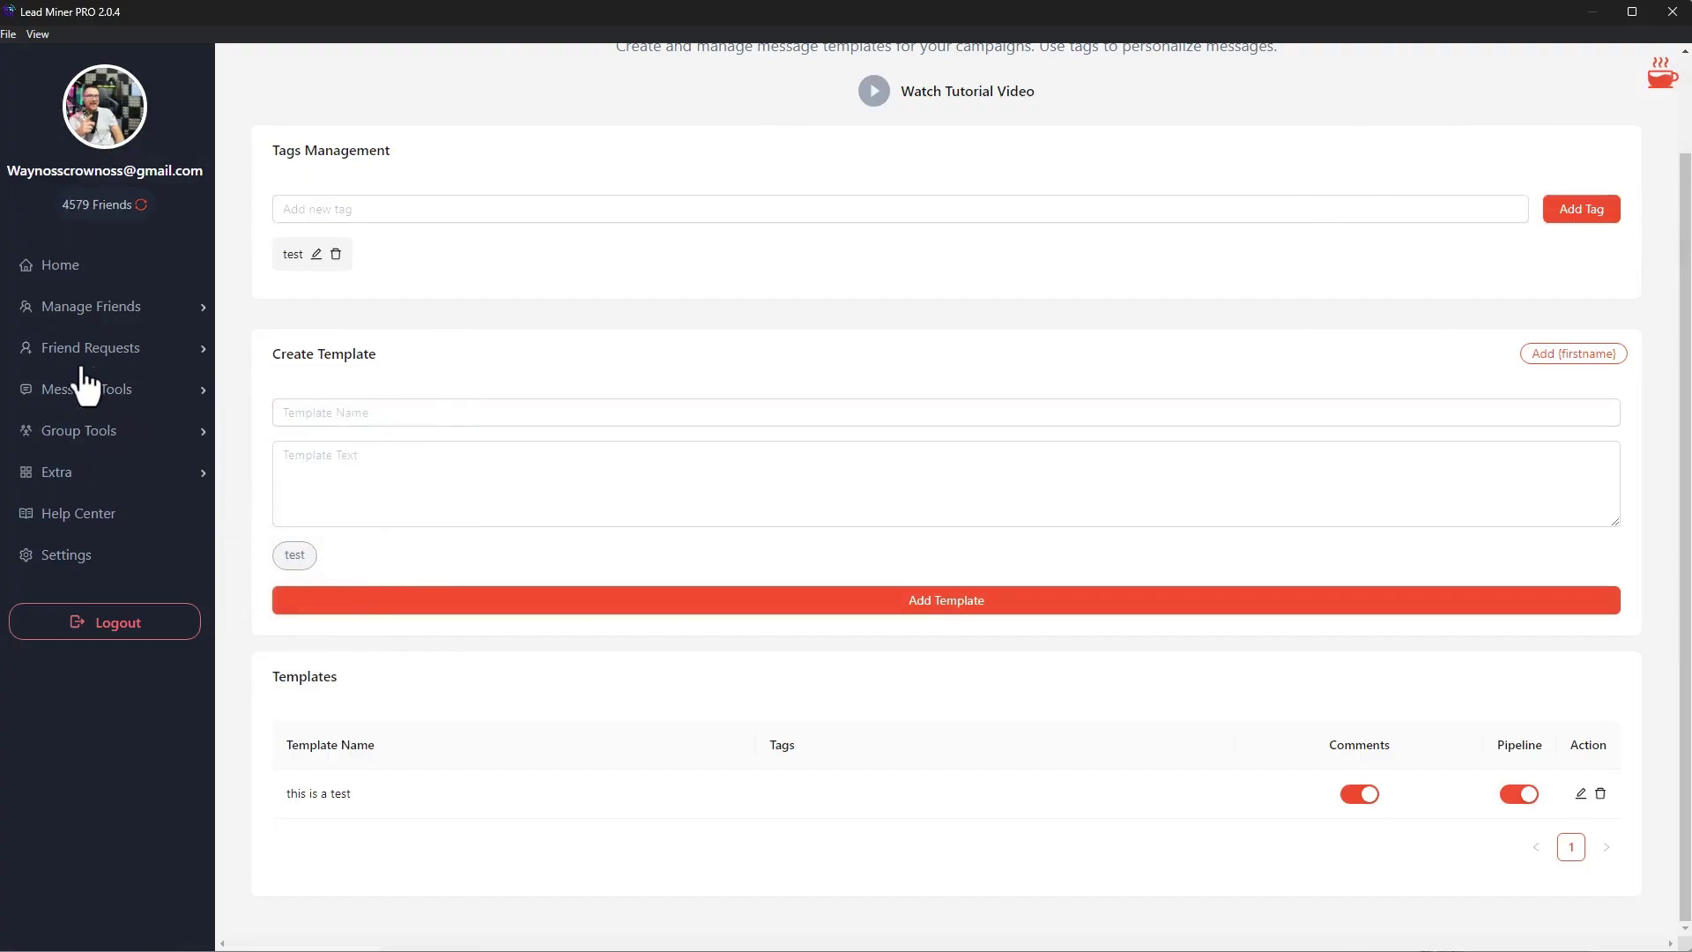
{"action": "left_click", "coordinate": [289, 445]}
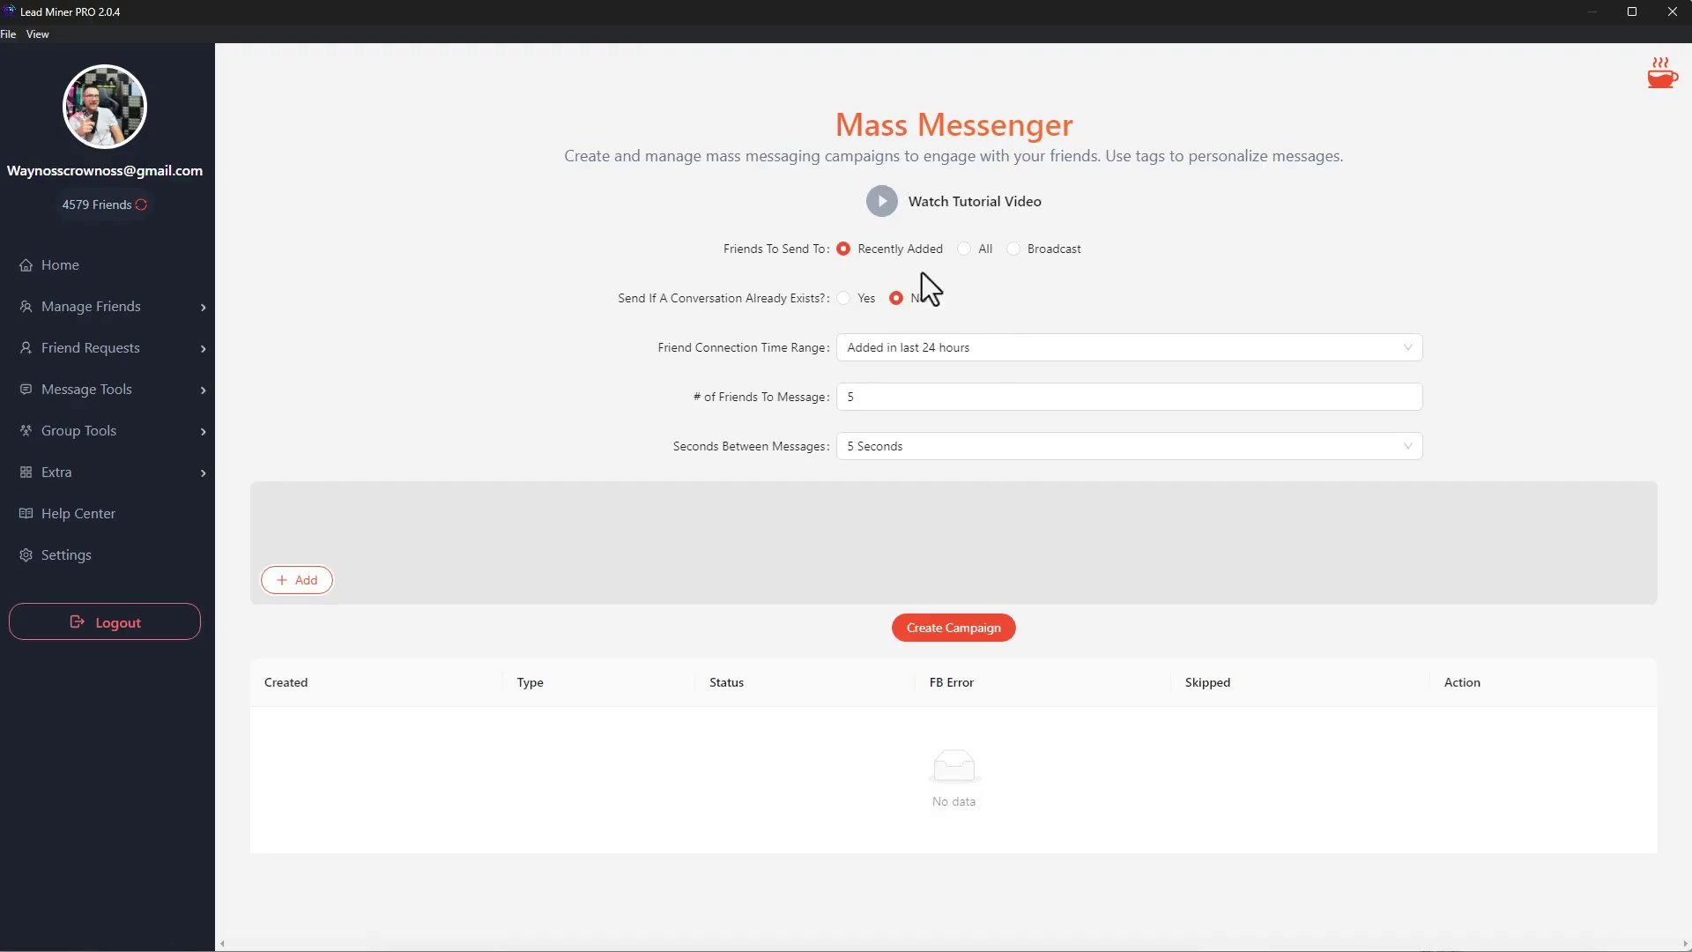
{"action": "left_click_drag", "start_coordinate": [714, 247], "coordinate": [808, 249]}
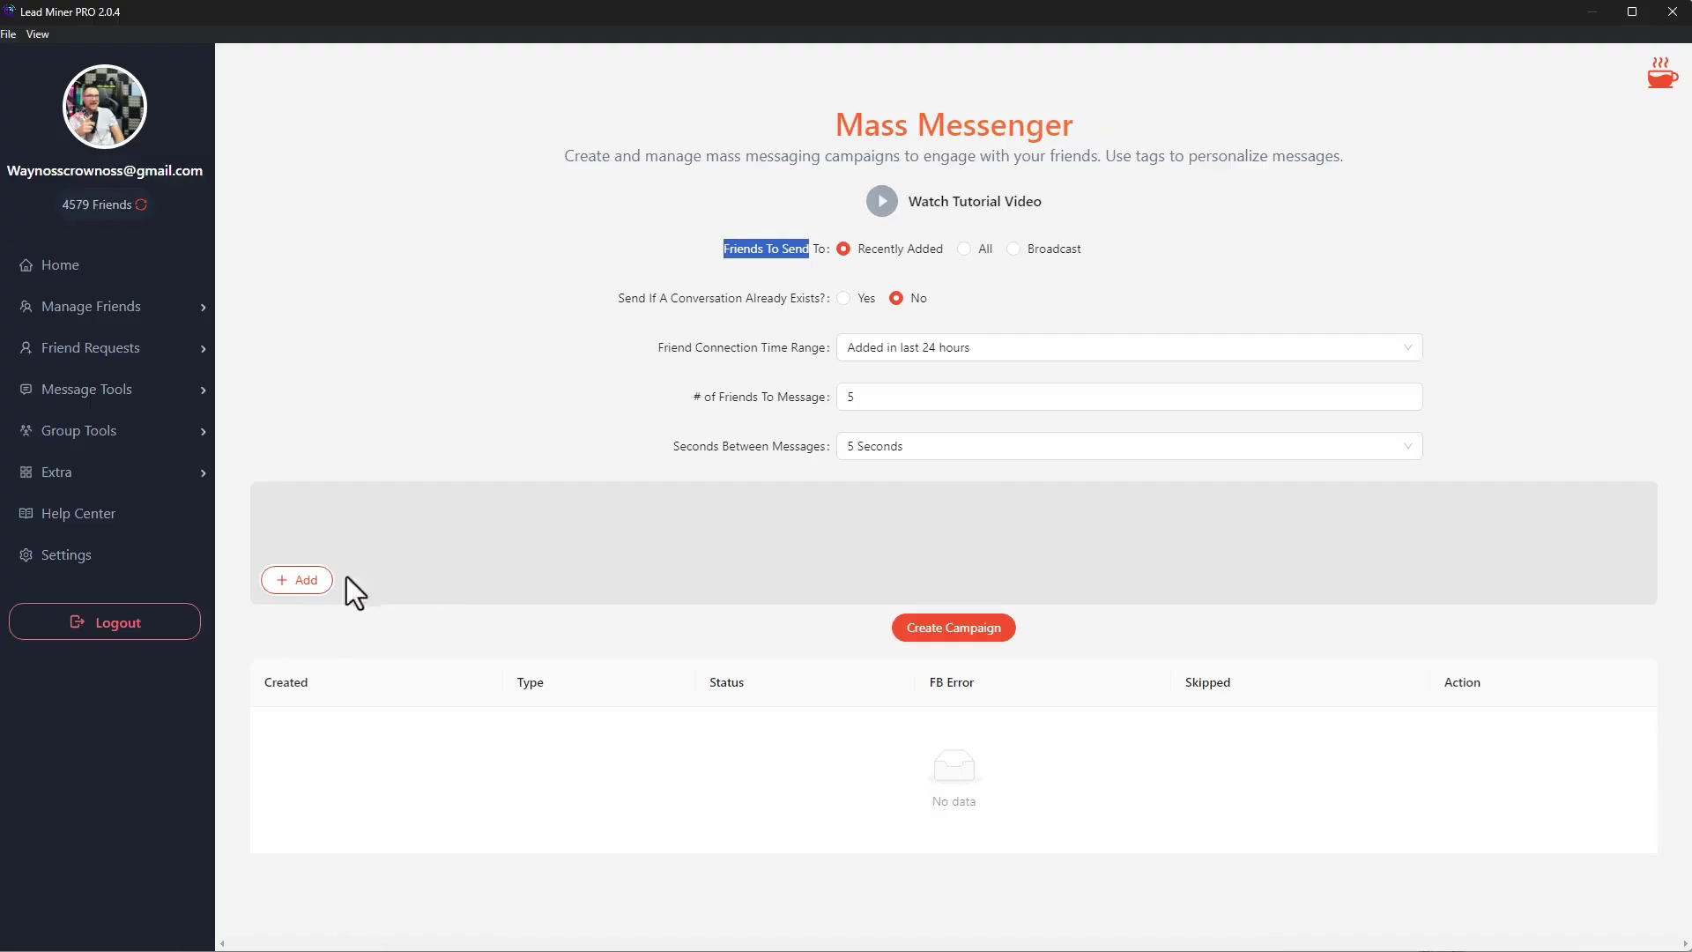
- Add a campaign message in Mass Messenger containing the {firstname} placeholder, with the tag "test" selected
{"action": "left_click", "coordinate": [310, 581]}
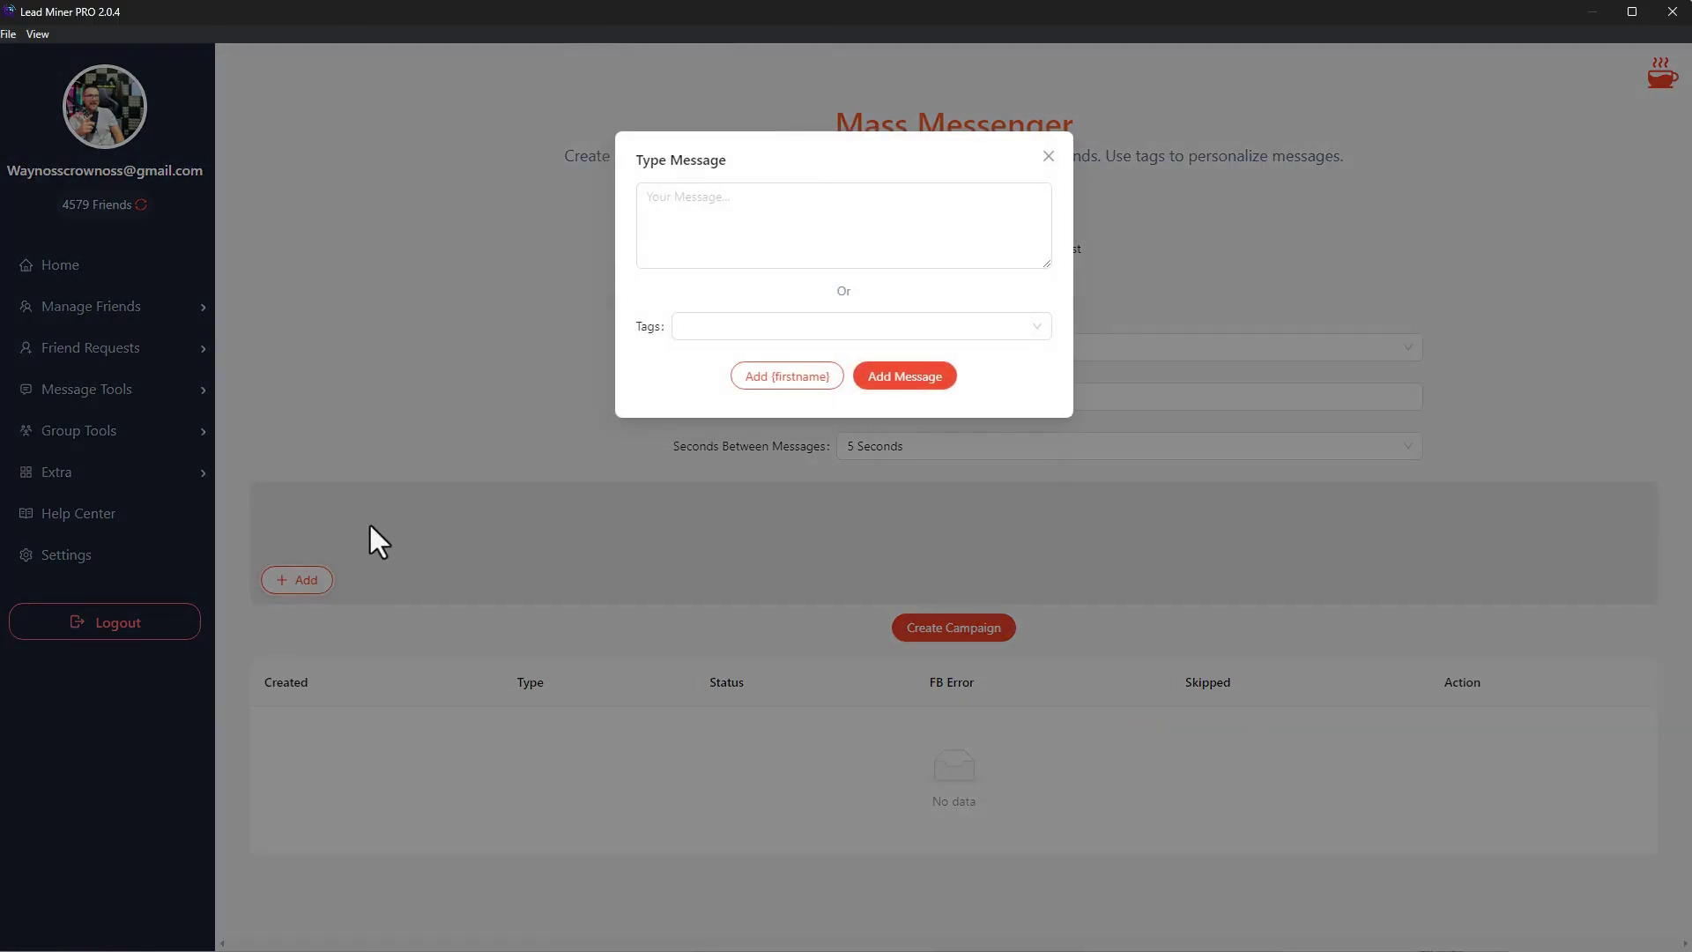
{"action": "left_click", "coordinate": [898, 328]}
{"action": "left_click", "coordinate": [876, 363]}
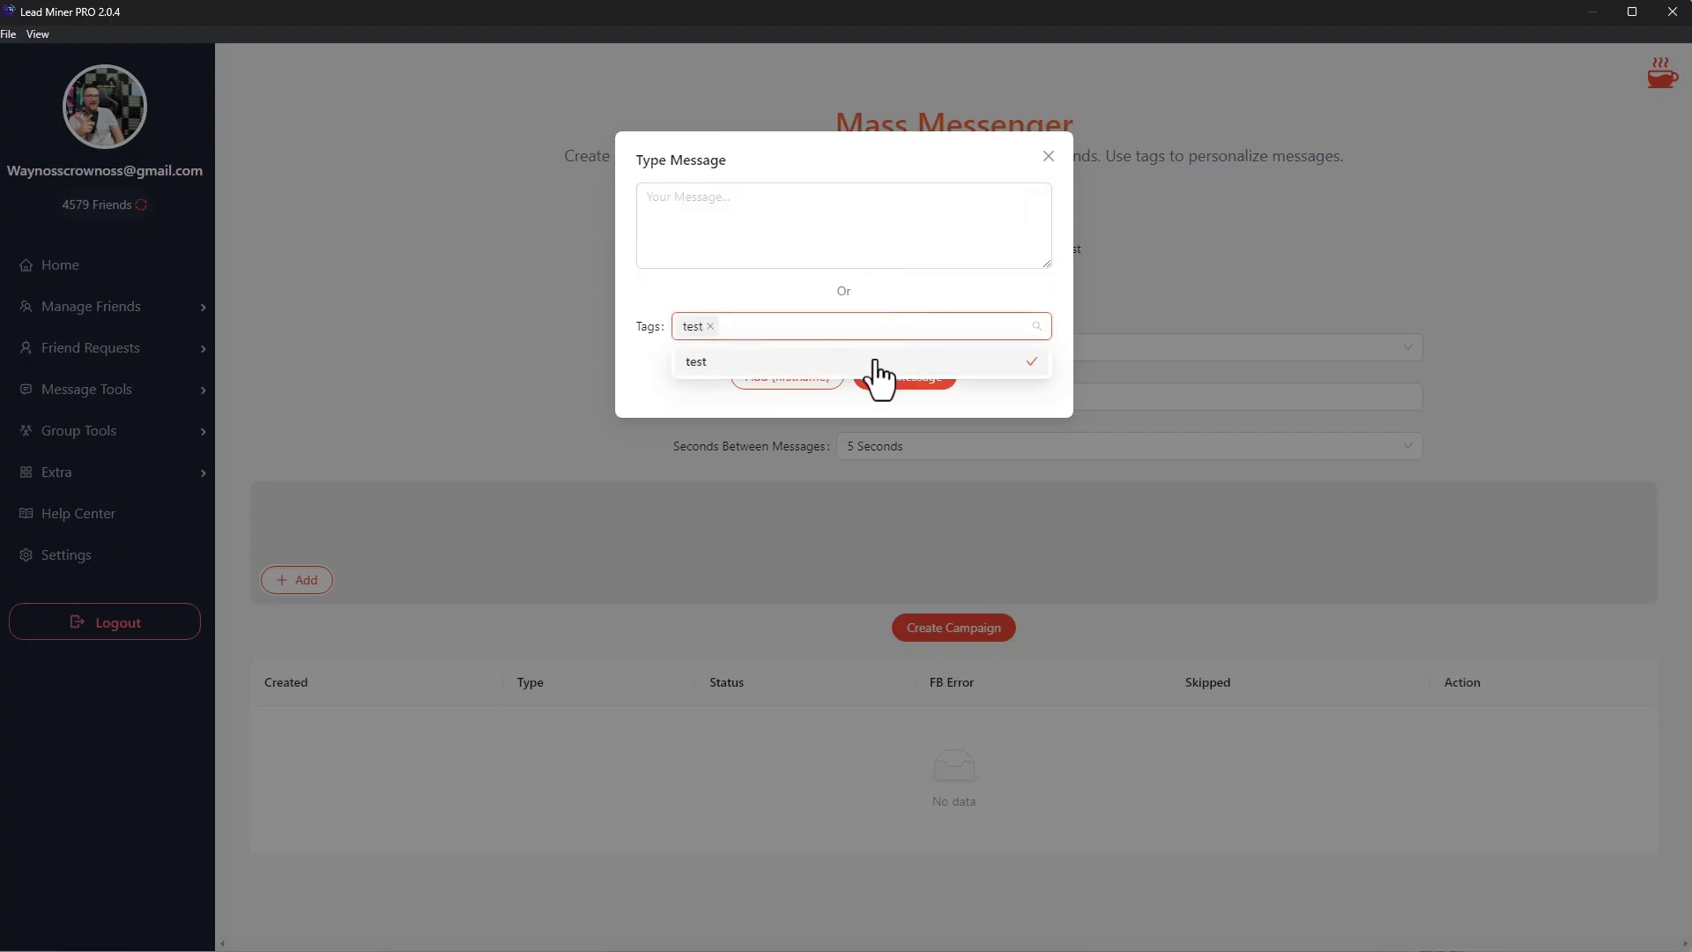
{"action": "left_click", "coordinate": [1001, 393]}
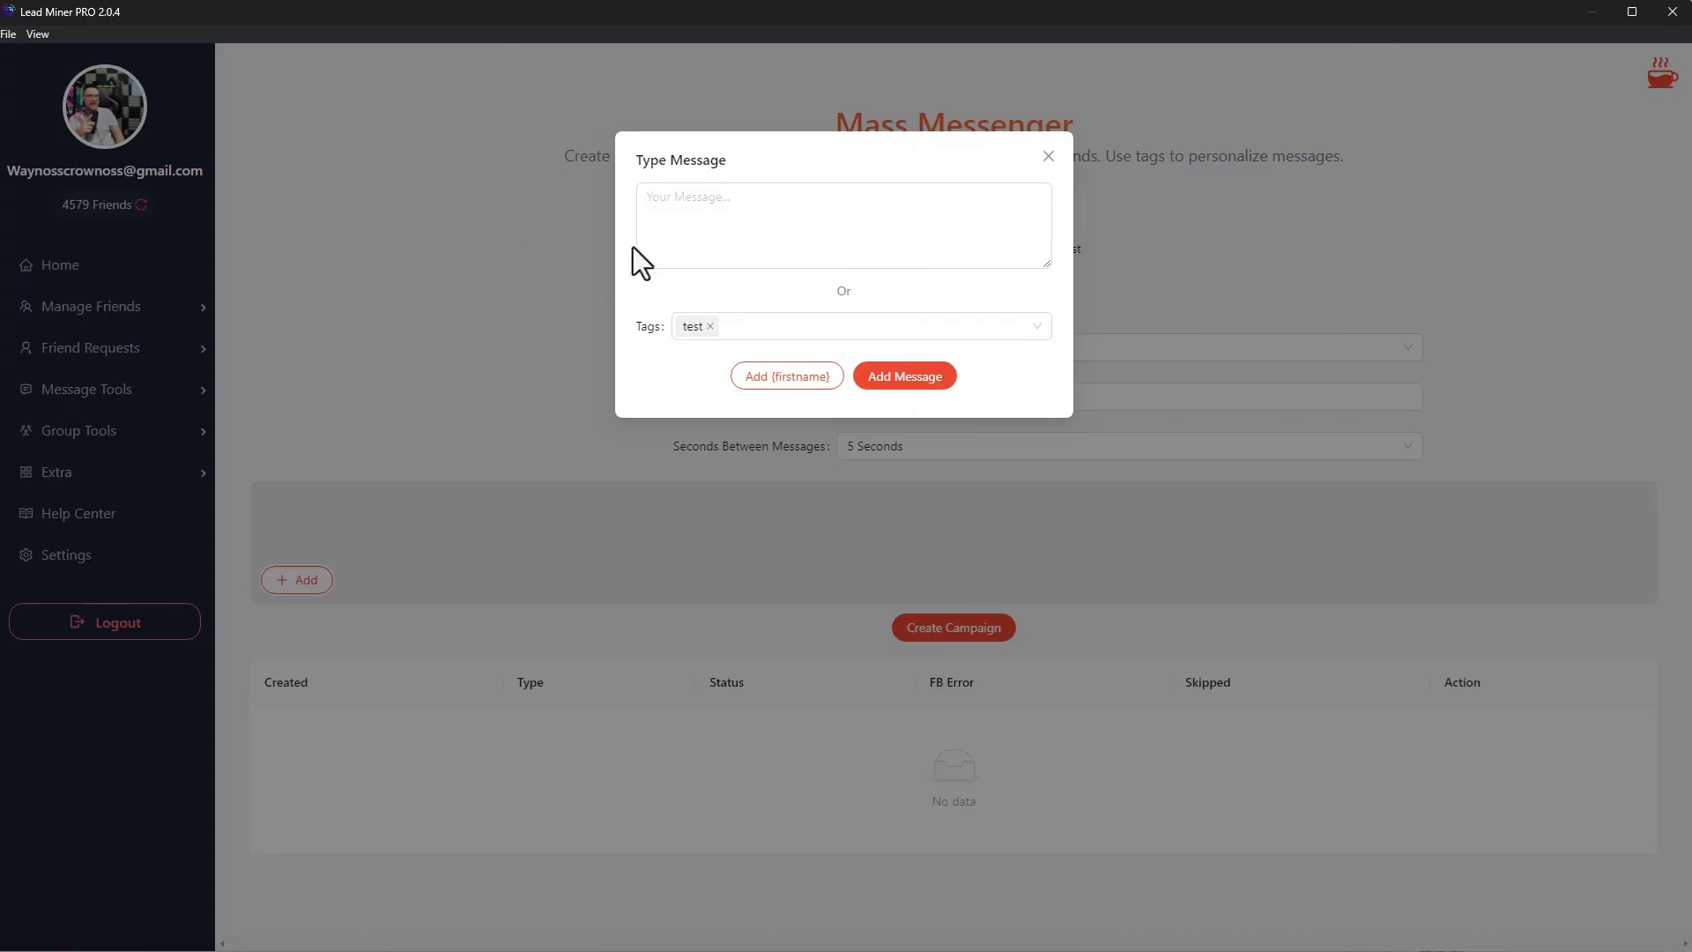
{"action": "left_click", "coordinate": [808, 253]}
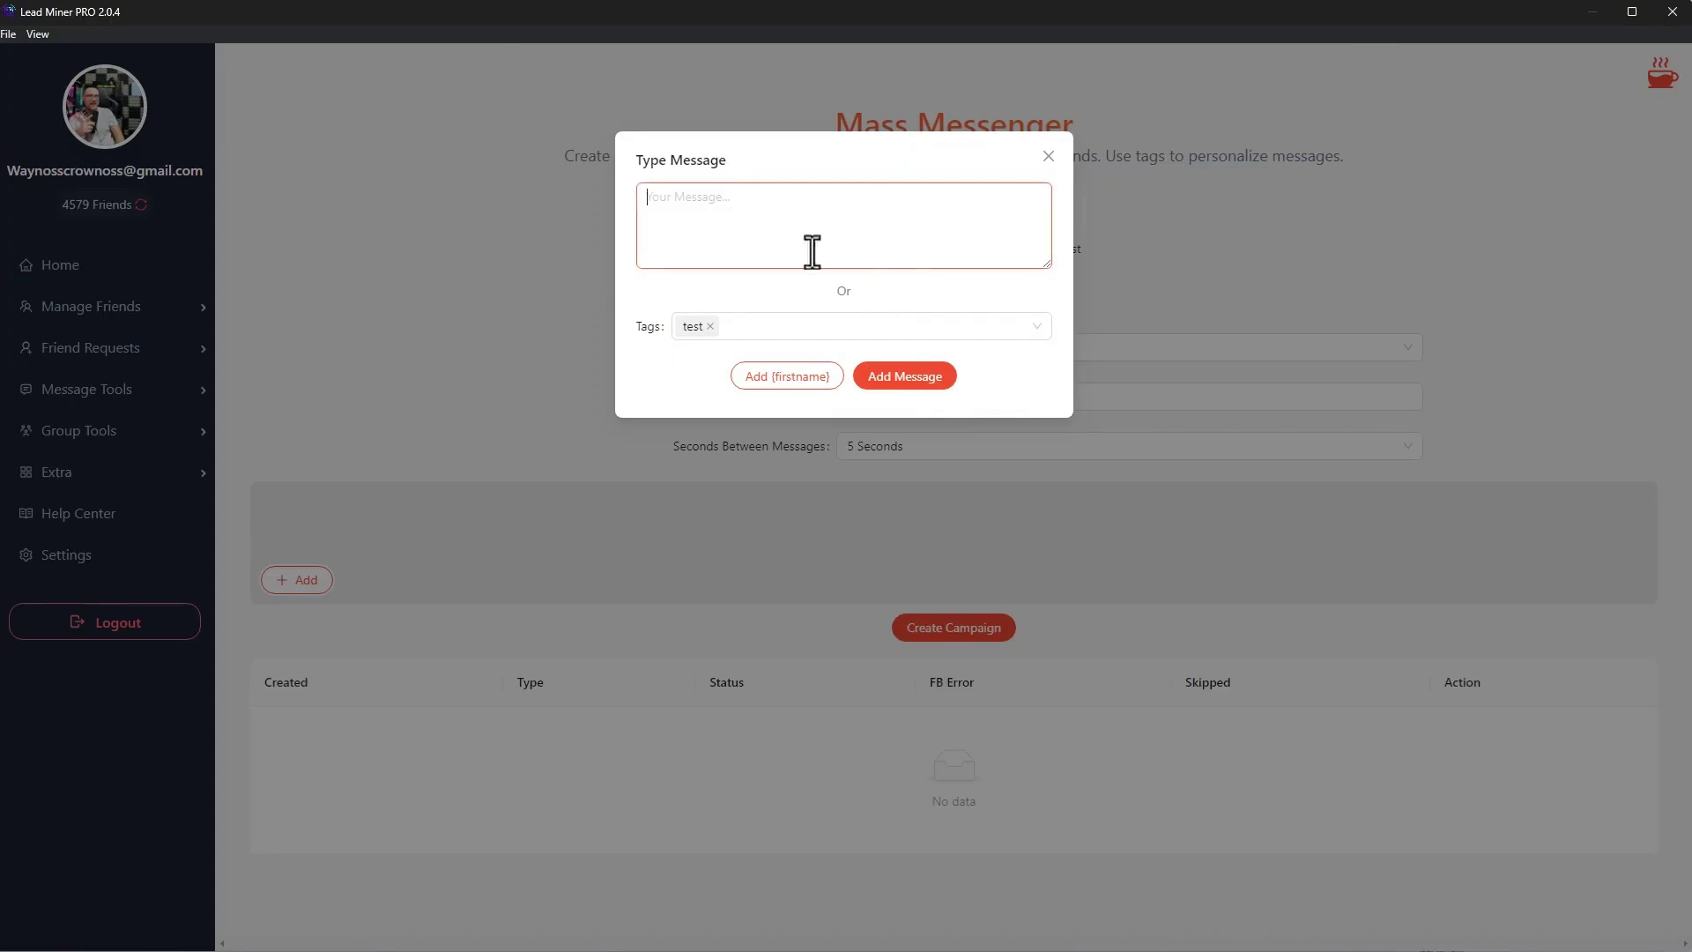
{"action": "left_click", "coordinate": [797, 376]}
{"action": "left_click", "coordinate": [904, 376]}
{"action": "left_click", "coordinate": [669, 539]}
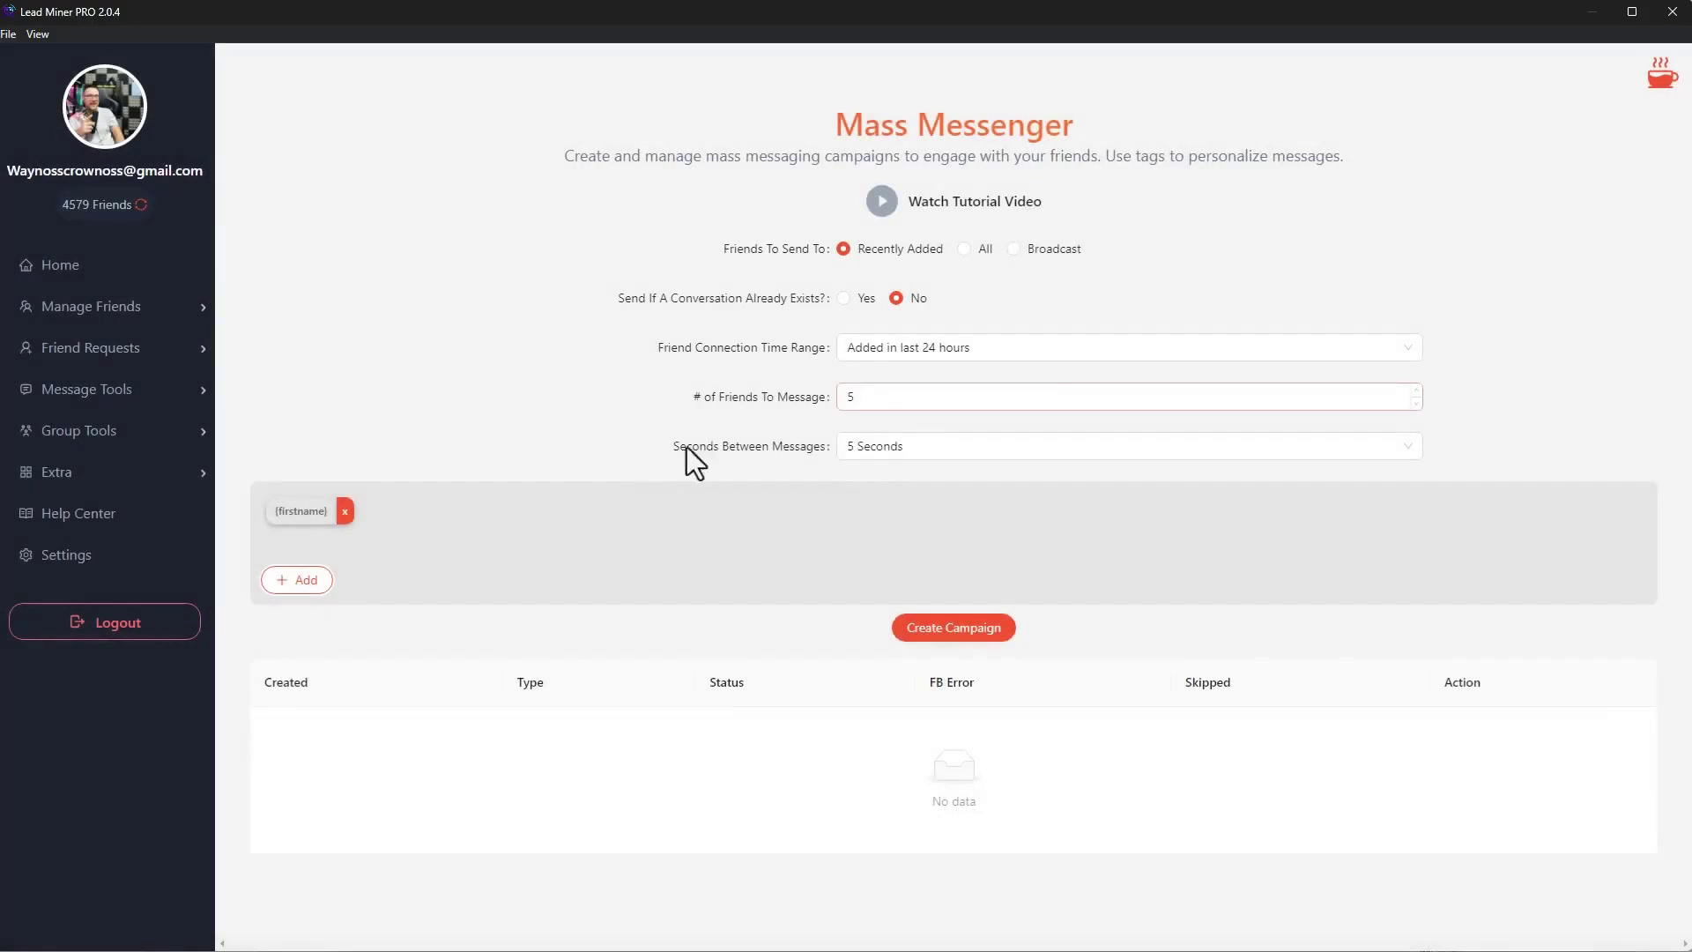
- Add a second message reading "4wyWEYEYE5YEY" to the Mass Messenger campaign
{"action": "left_click", "coordinate": [328, 580]}
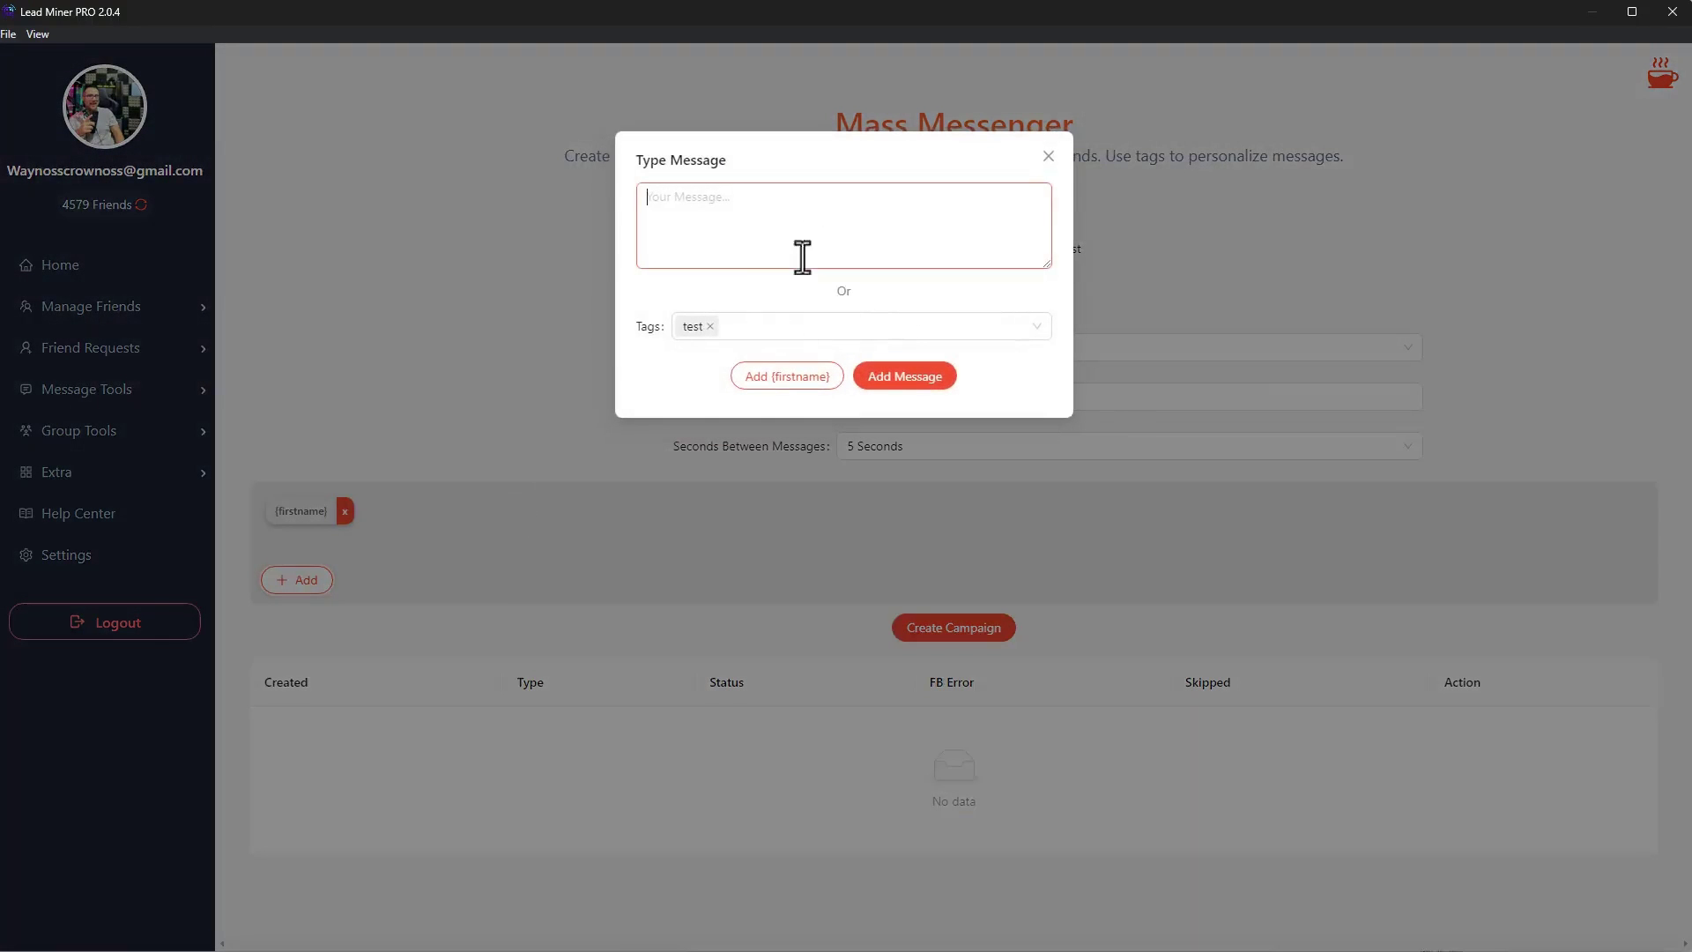
{"action": "type", "text": "4wyWEYEYE5YEY"}
{"action": "left_click", "coordinate": [881, 377]}
{"action": "left_click", "coordinate": [1047, 157]}
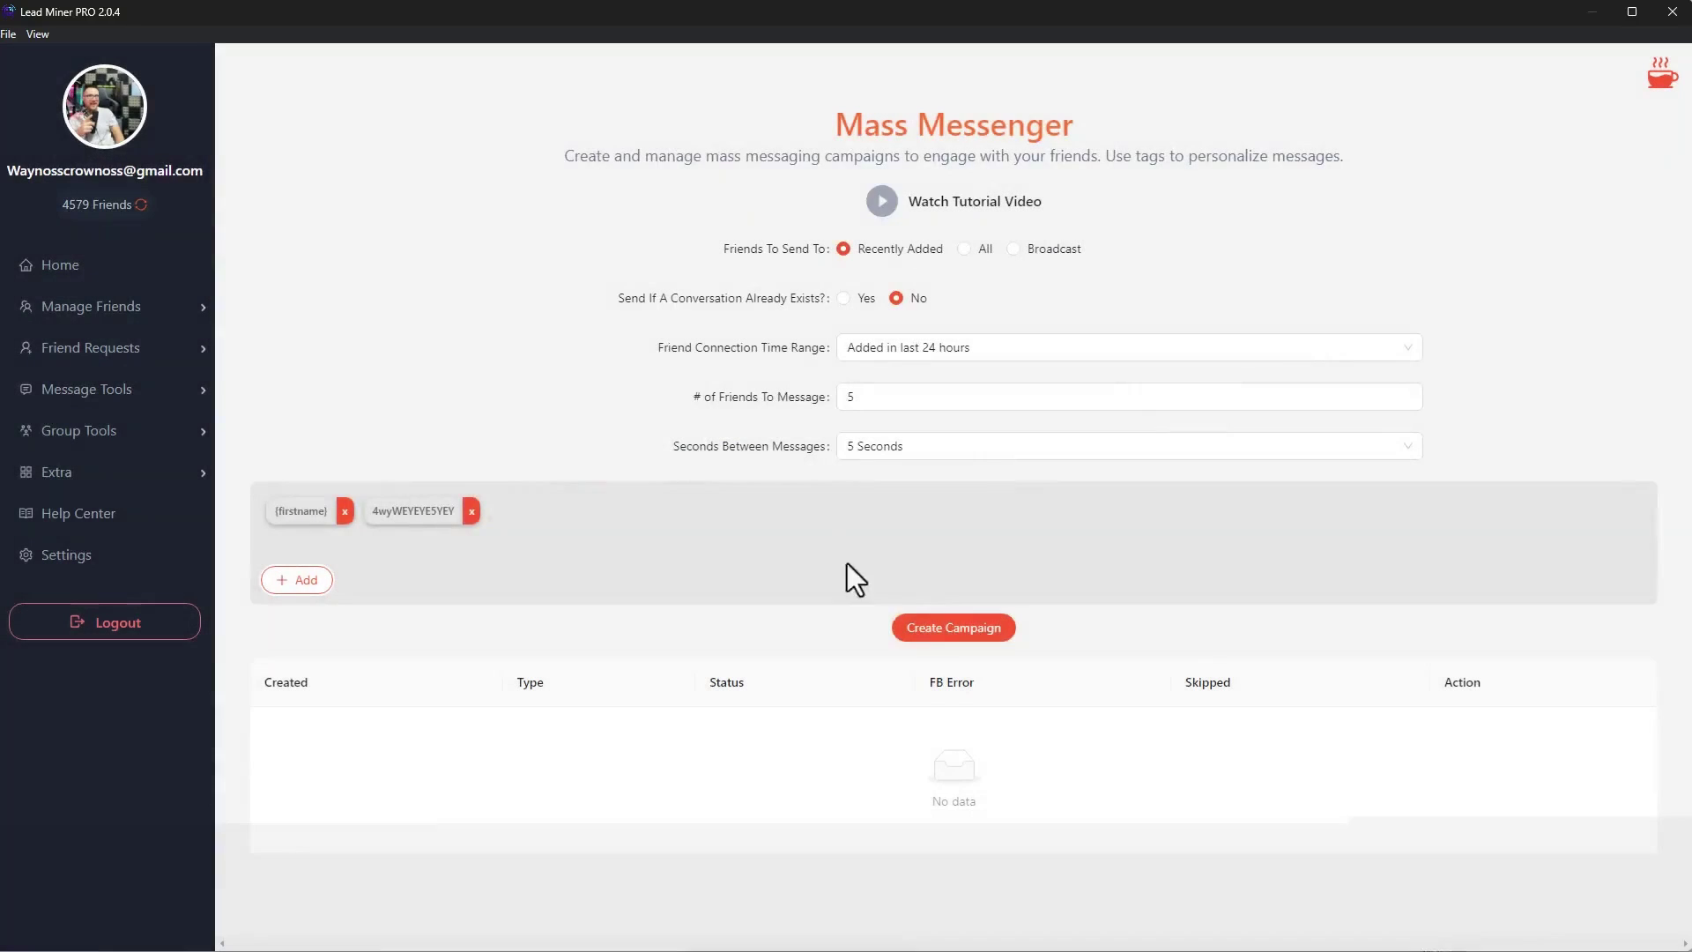
{"action": "left_click", "coordinate": [947, 628]}
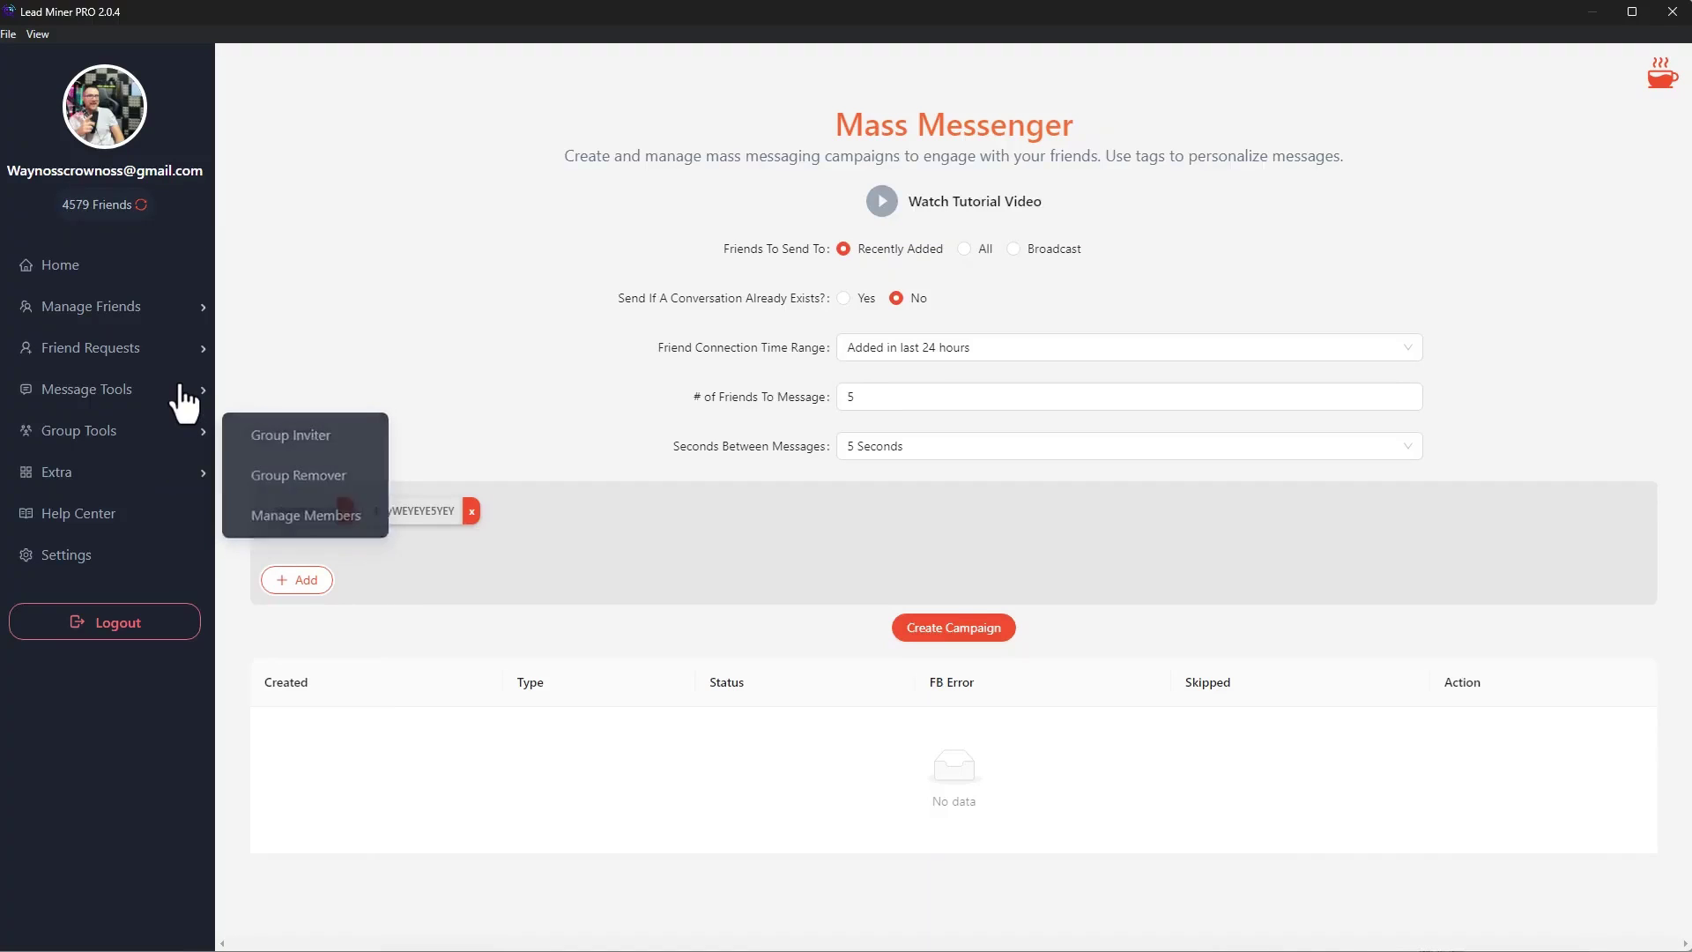
- Open the Broadcaster tool and bring up its tutorial video, closing the video window again
{"action": "mouse_move", "coordinate": [177, 392]}
{"action": "left_click", "coordinate": [280, 481]}
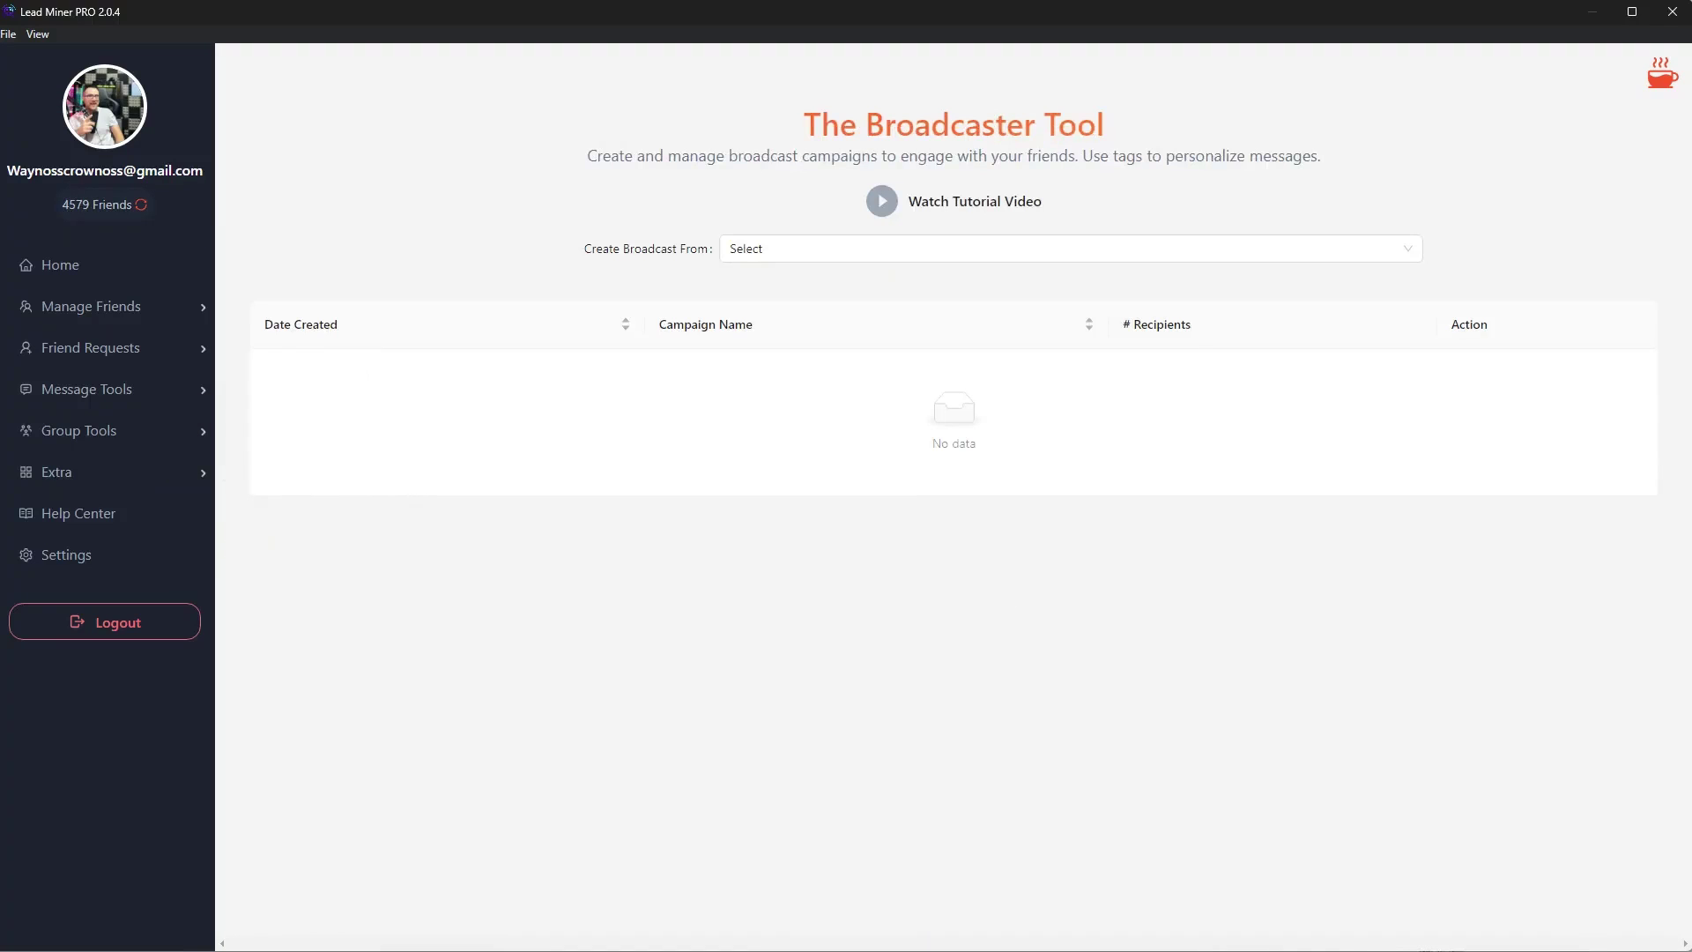
{"action": "left_click", "coordinate": [916, 212]}
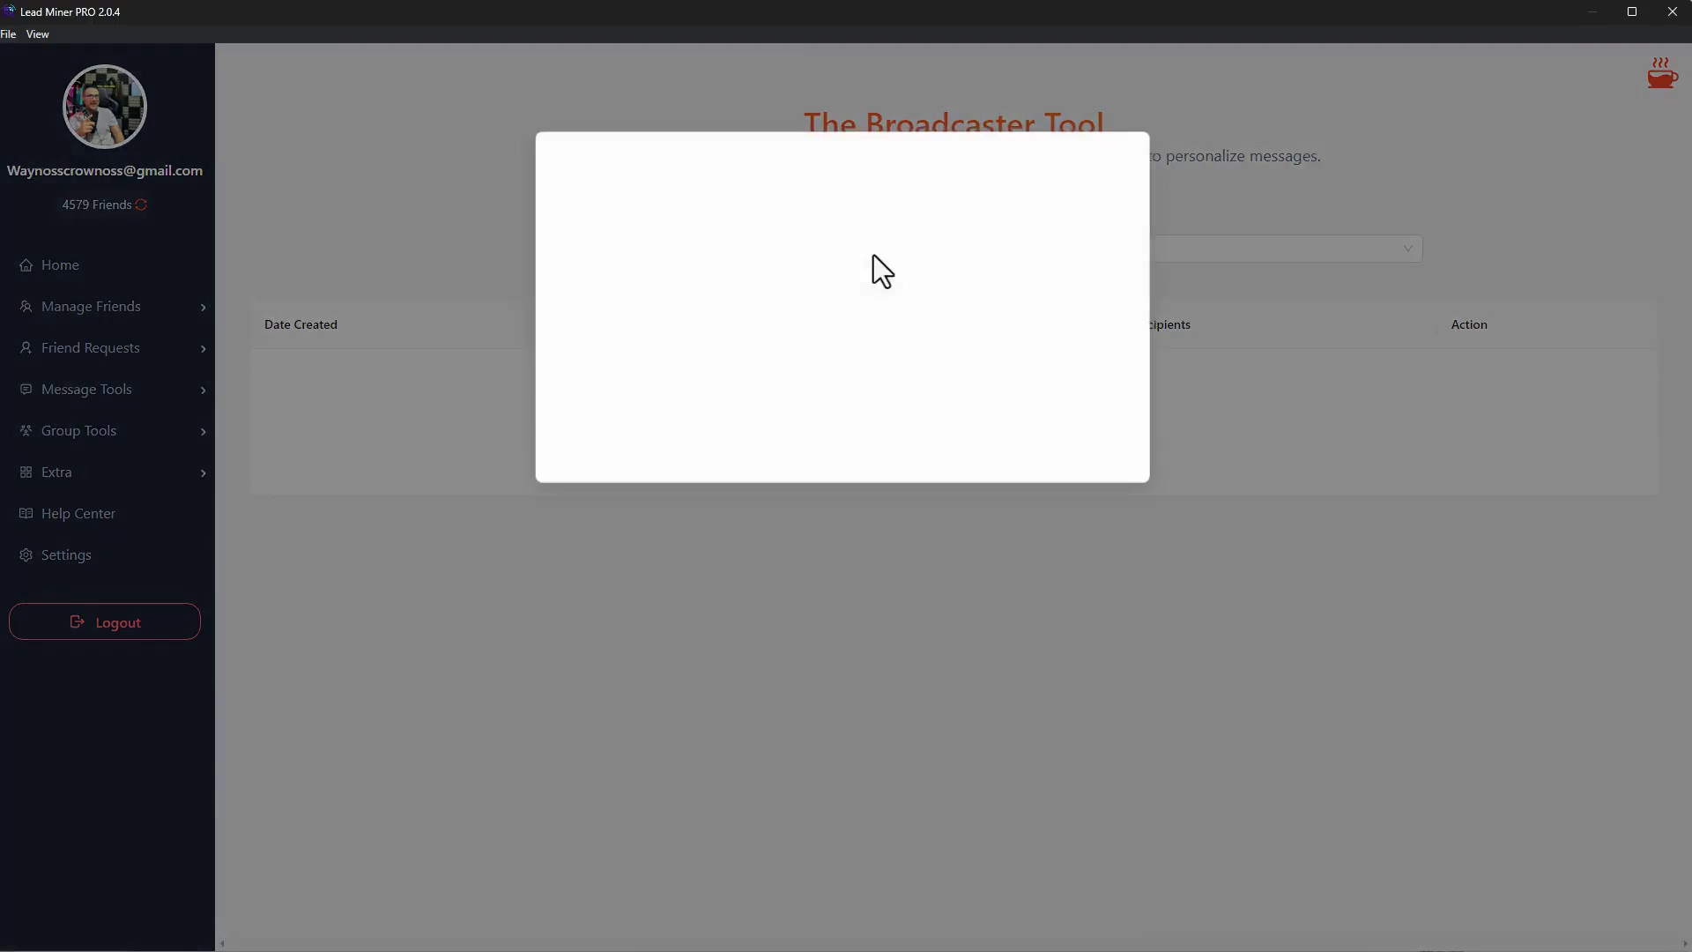
{"action": "left_click", "coordinate": [1245, 391]}
- Review the Create Broadcast From sources and open the recipient selection for Inactive Friends, leaving without creating a list
{"action": "left_click", "coordinate": [998, 250]}
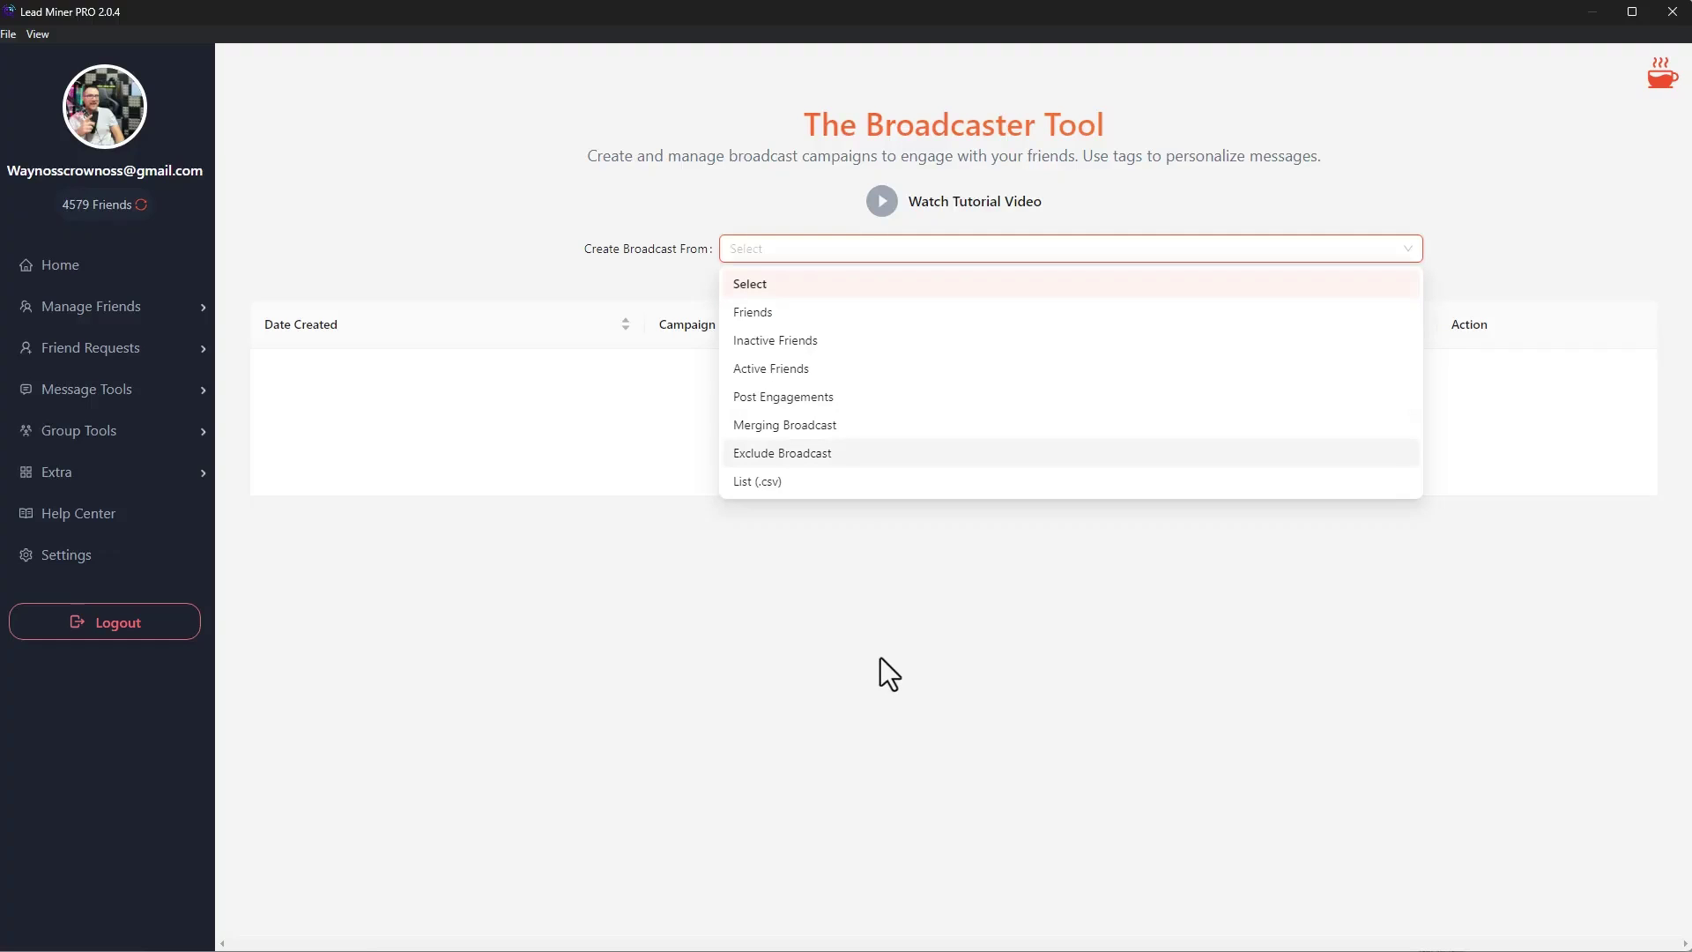
{"action": "left_click", "coordinate": [554, 240]}
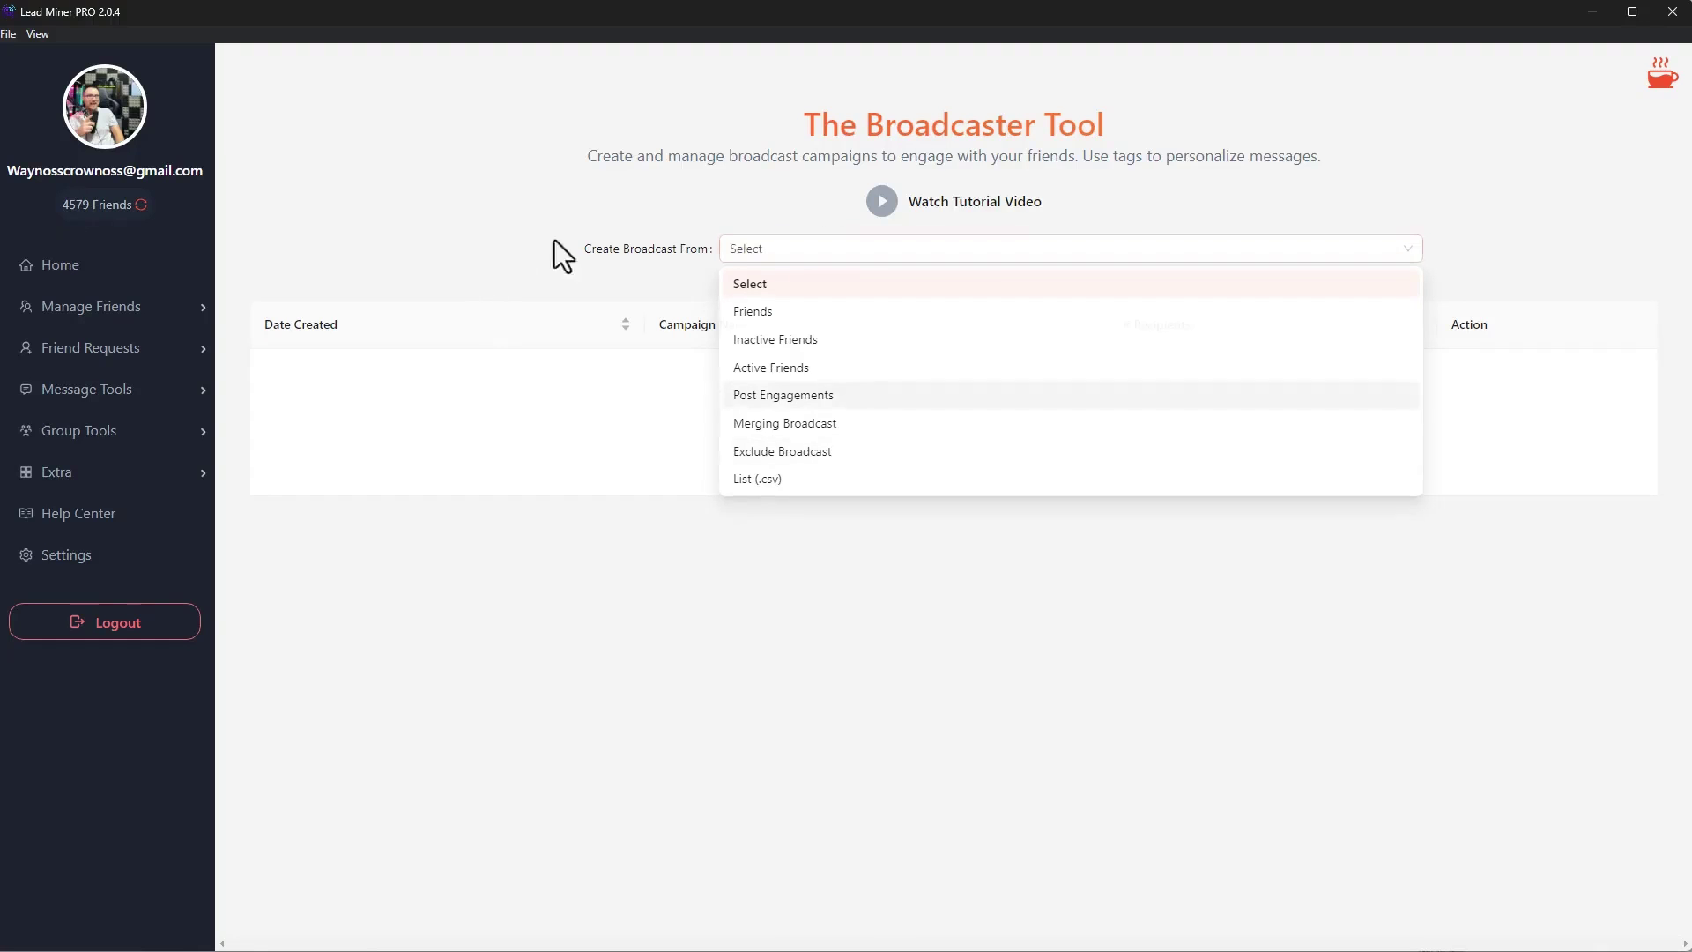
{"action": "left_click", "coordinate": [935, 245]}
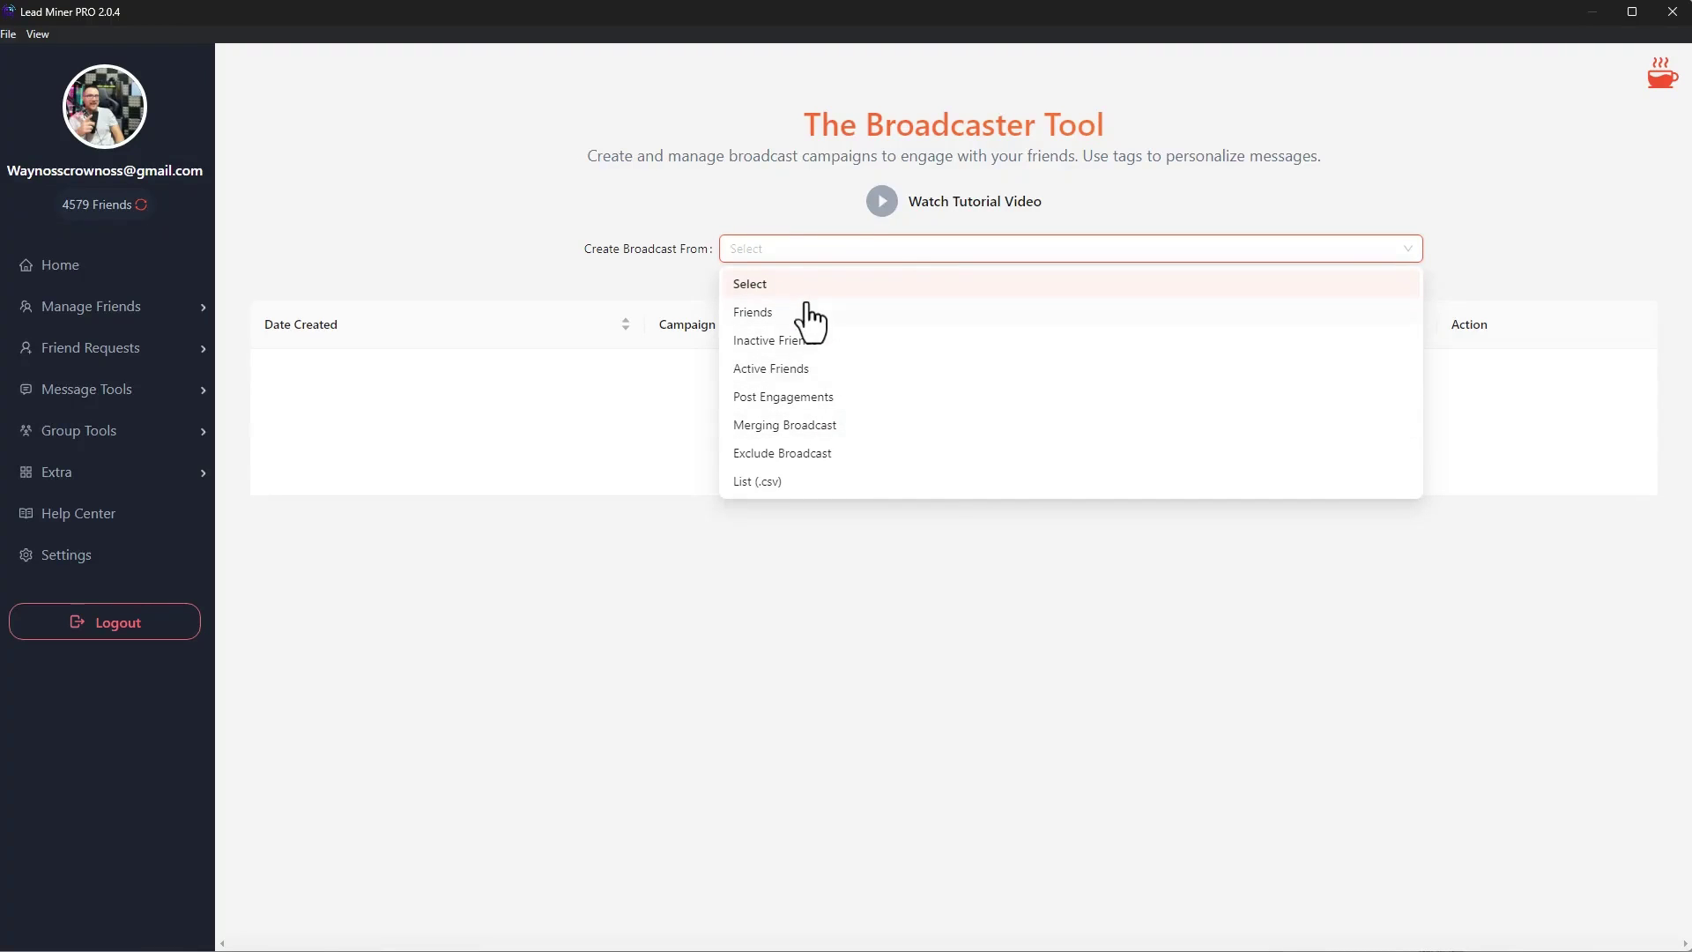
{"action": "left_click", "coordinate": [767, 255]}
{"action": "left_click", "coordinate": [773, 250]}
{"action": "left_click", "coordinate": [772, 342]}
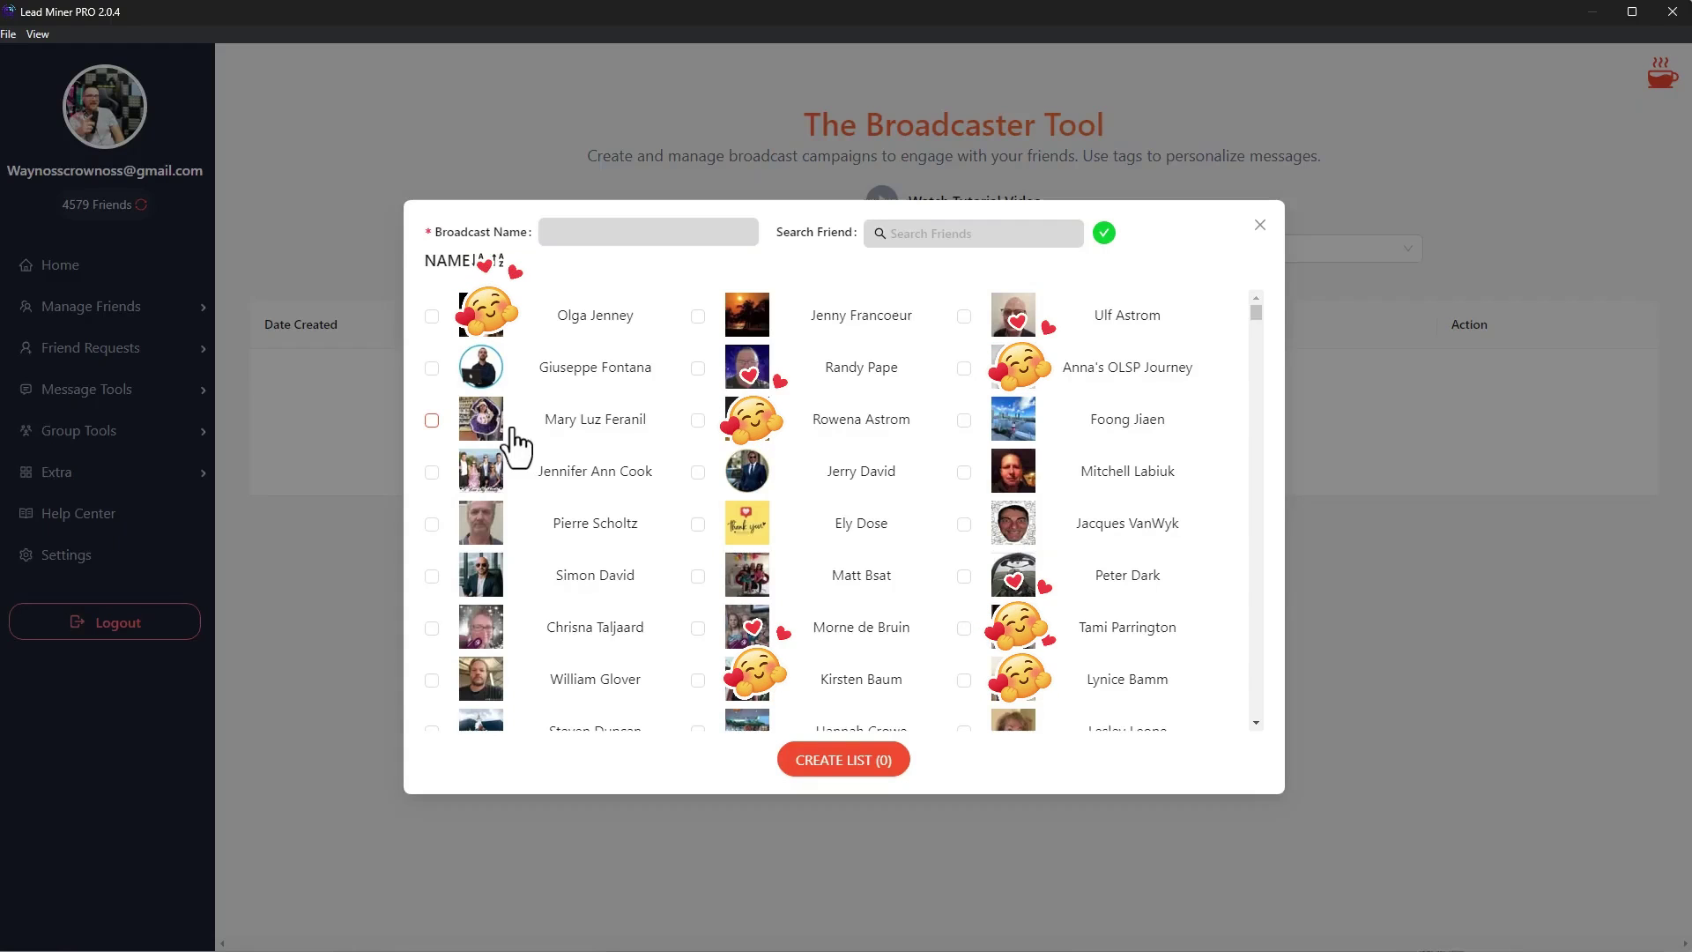
{"action": "left_click", "coordinate": [1421, 740]}
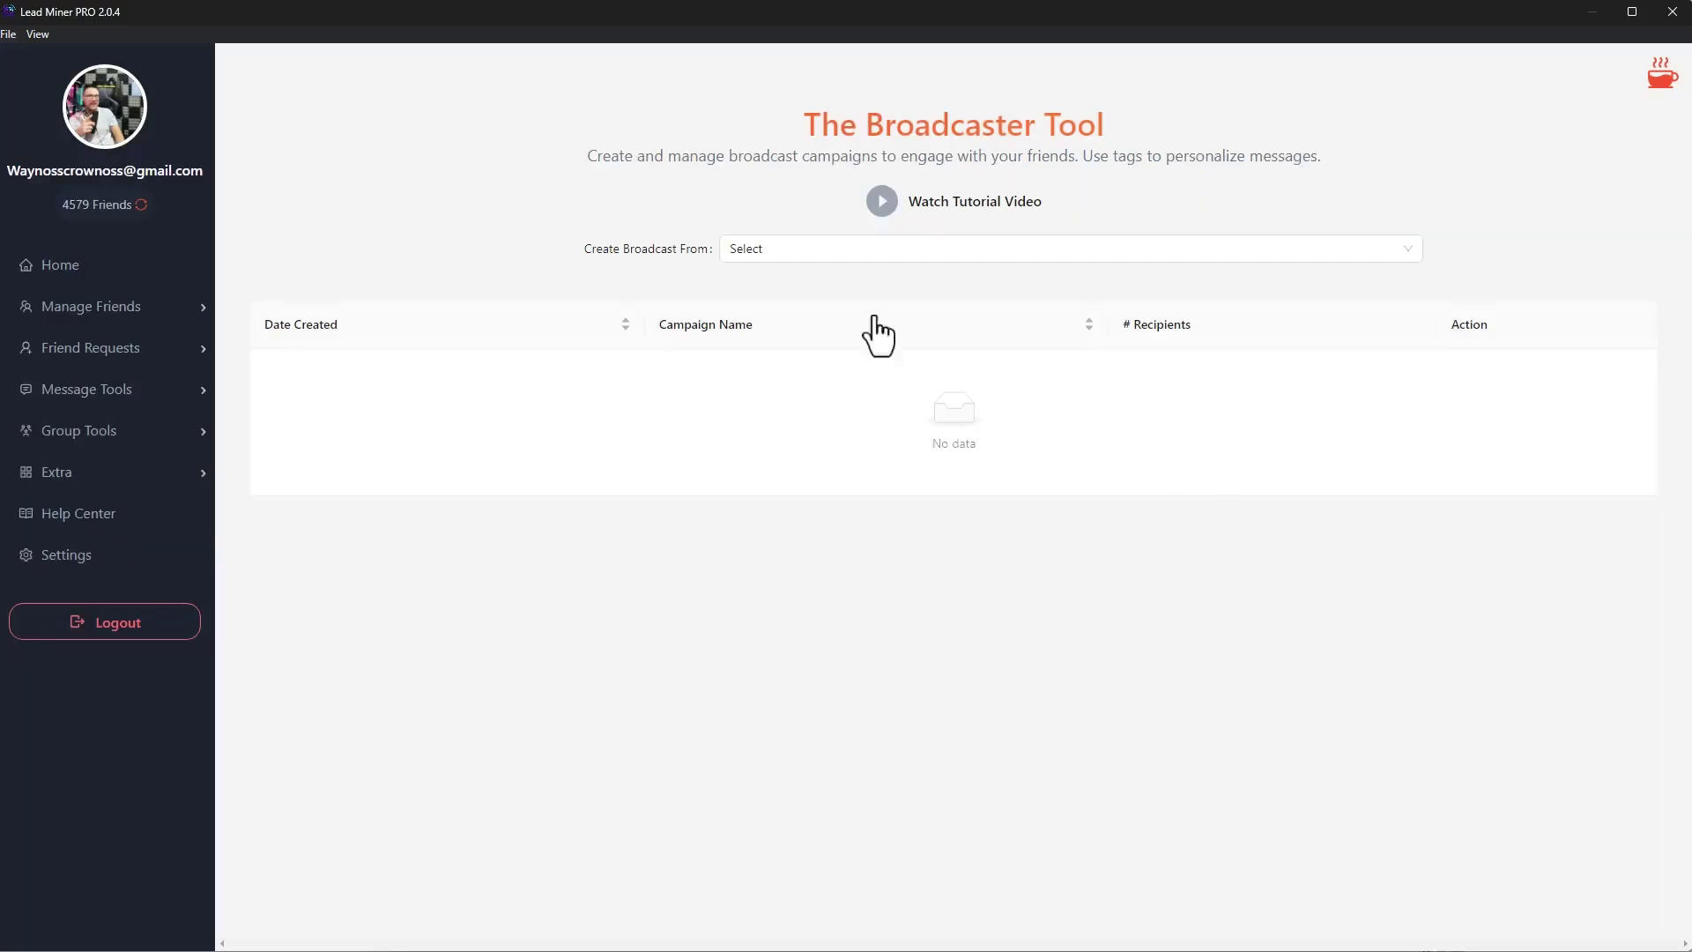
- Review the Group Inviter tool and browse the list of joined groups in the Group Remover tool
{"action": "mouse_move", "coordinate": [109, 440]}
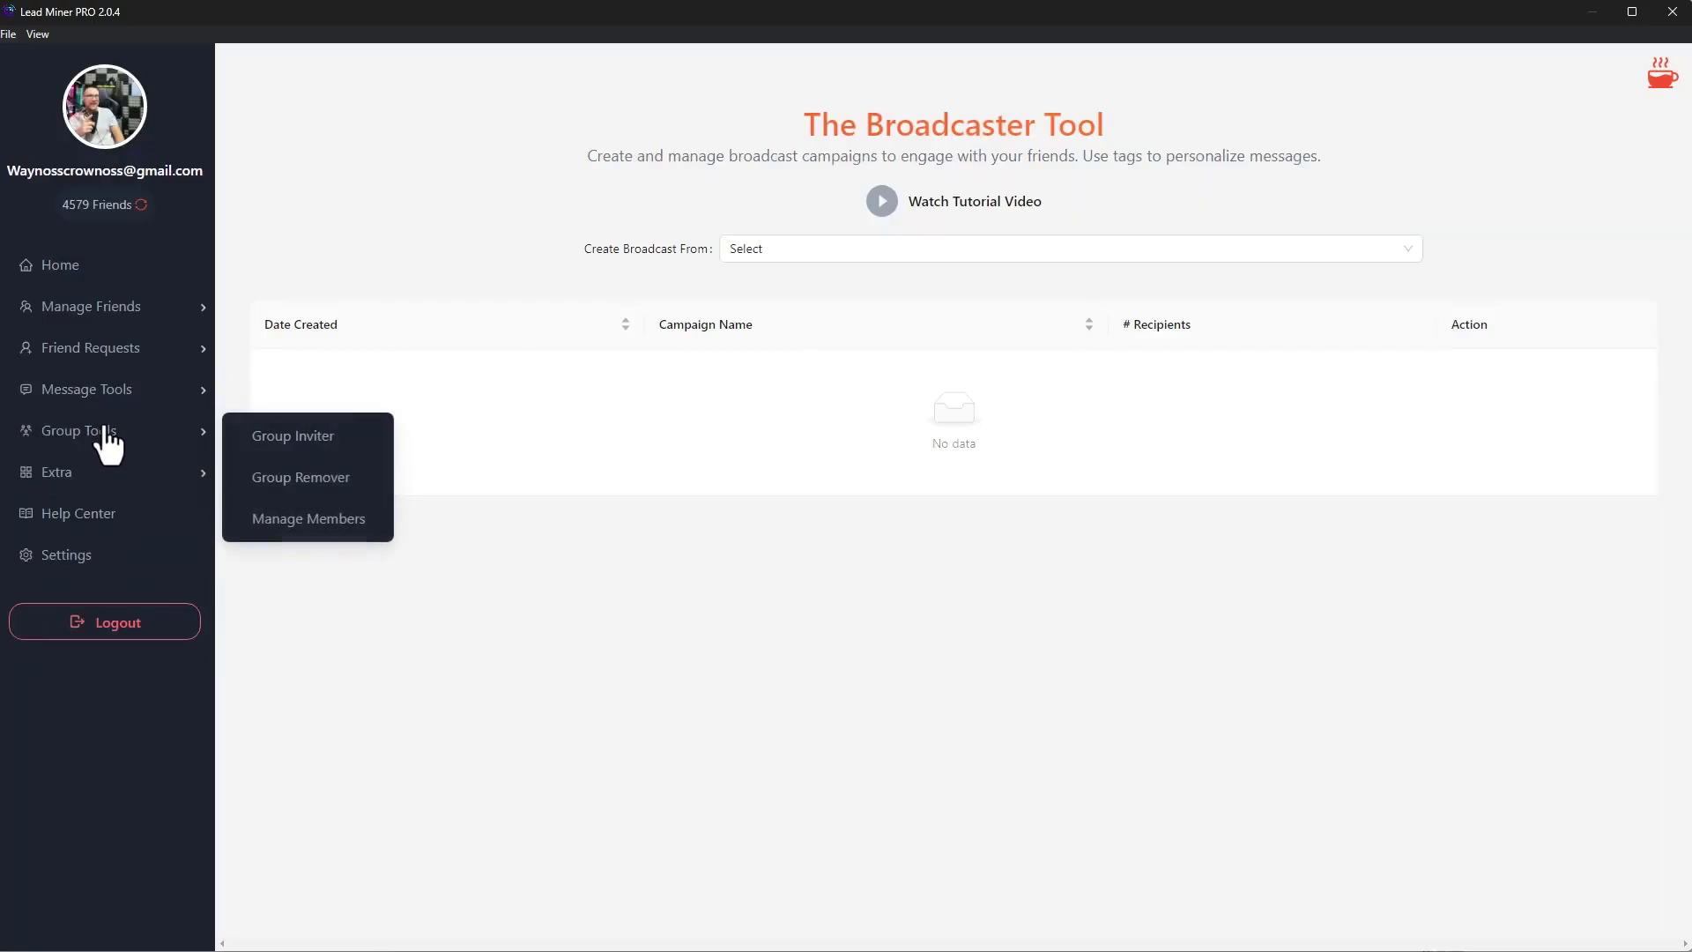
{"action": "left_click", "coordinate": [248, 437]}
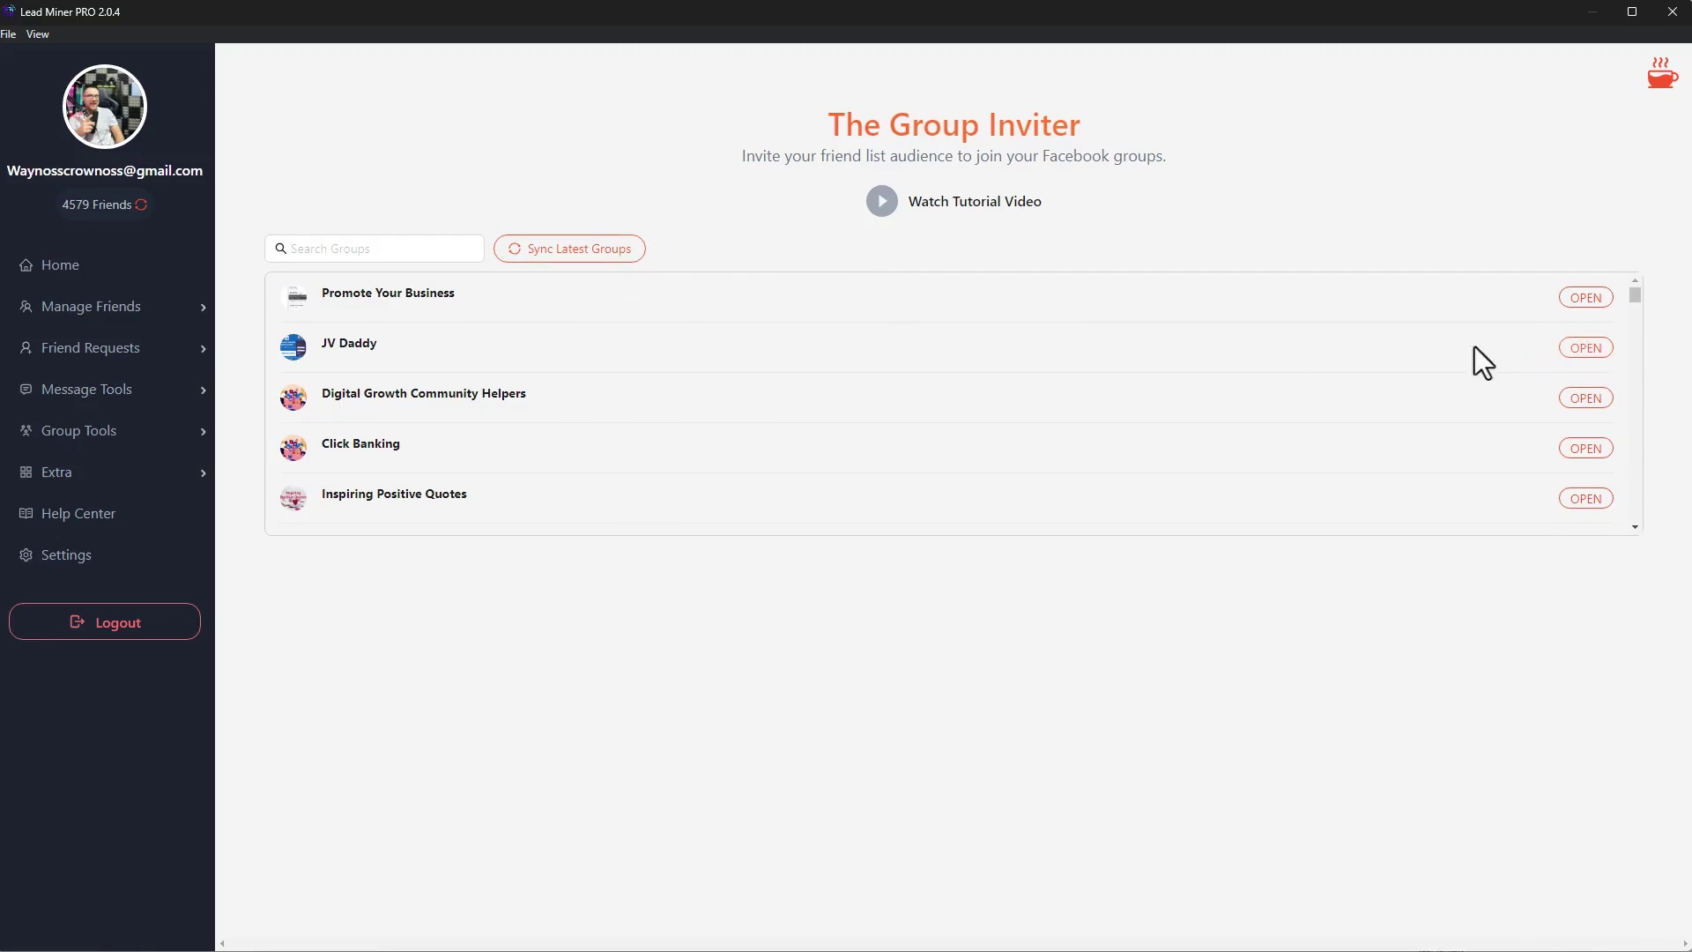
{"action": "mouse_move", "coordinate": [76, 436]}
{"action": "left_click", "coordinate": [277, 477]}
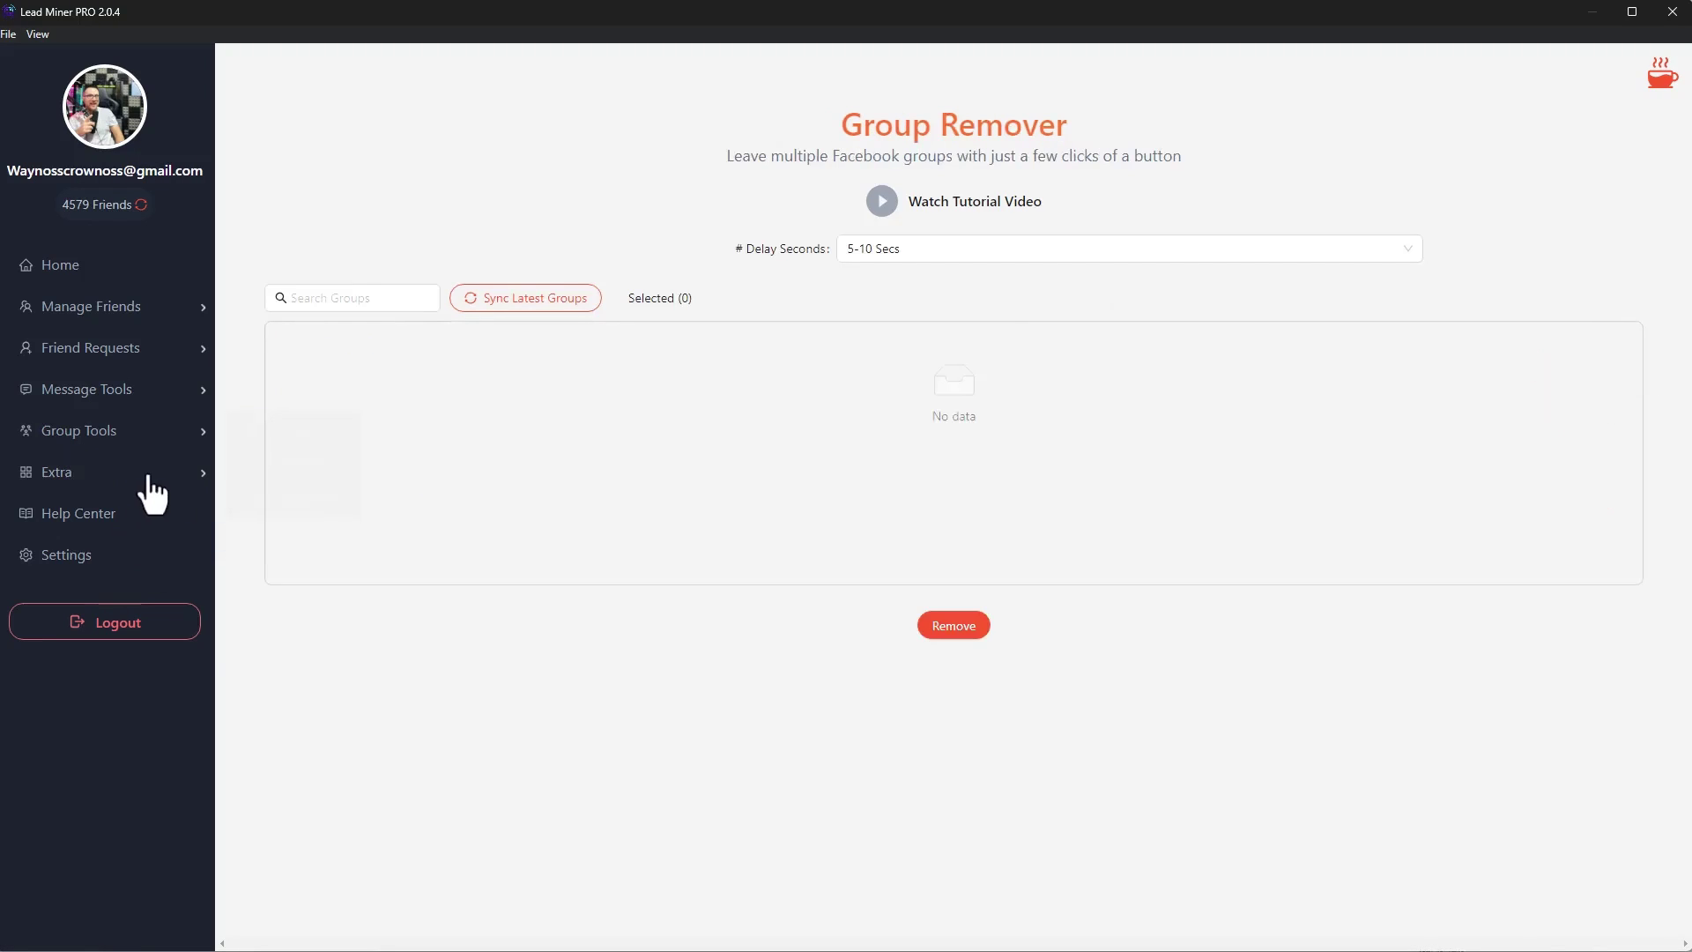
{"action": "mouse_move", "coordinate": [151, 476]}
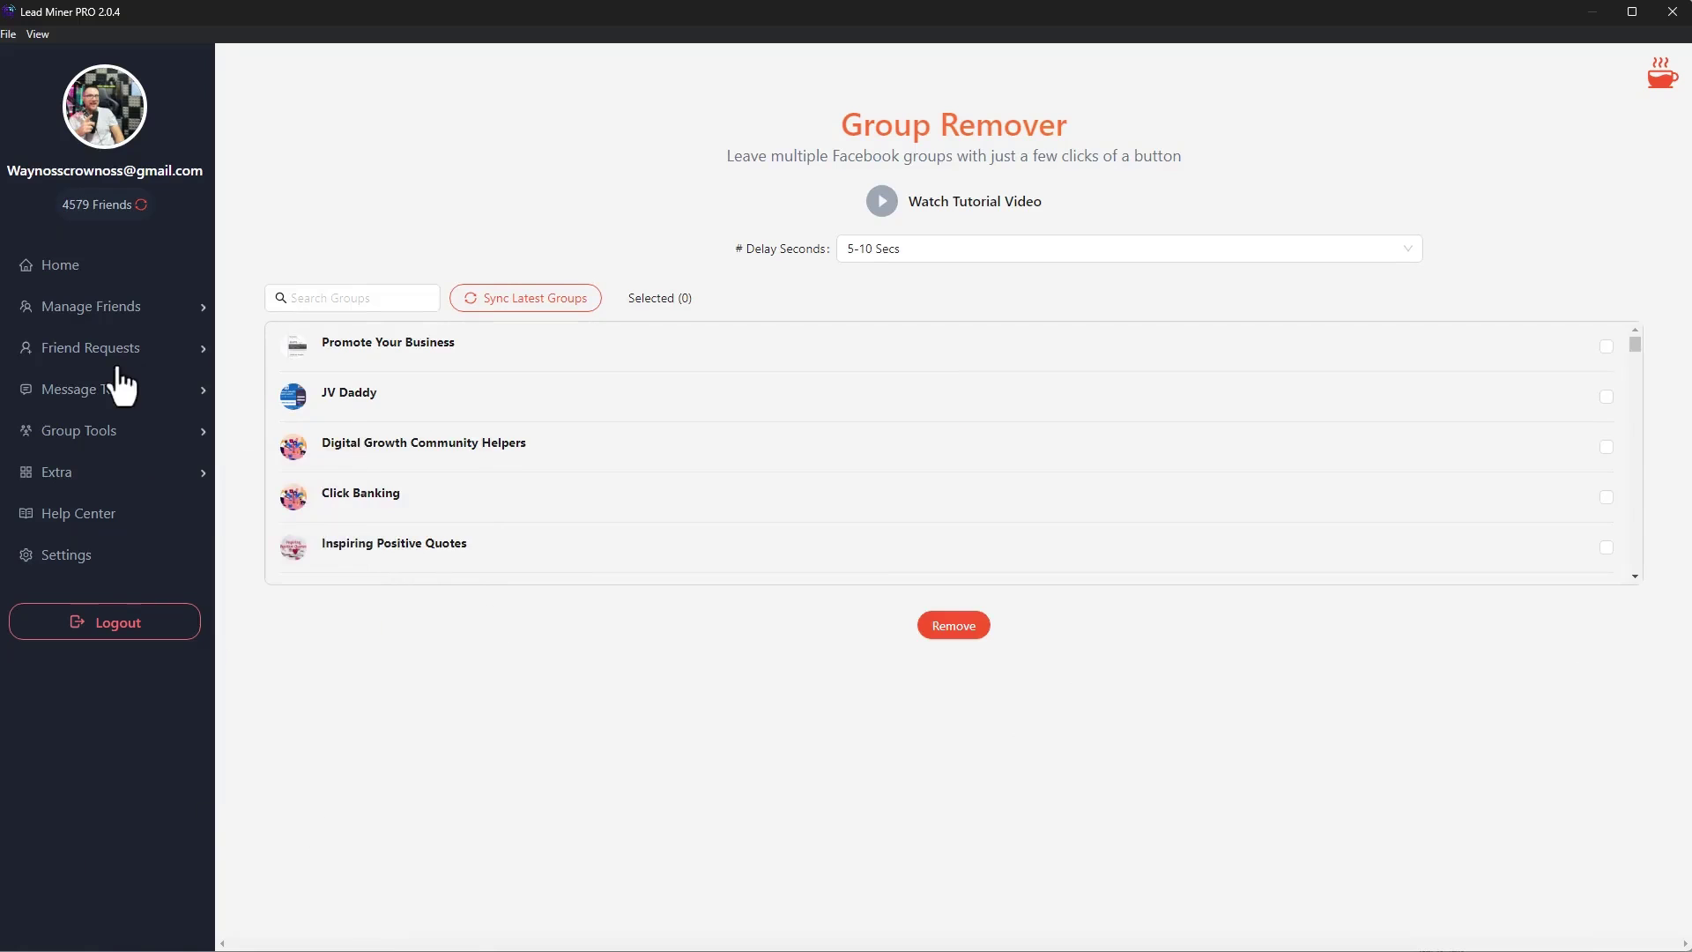
{"action": "scroll", "coordinate": [767, 555], "scroll_direction": "down", "scroll_amount": 5}
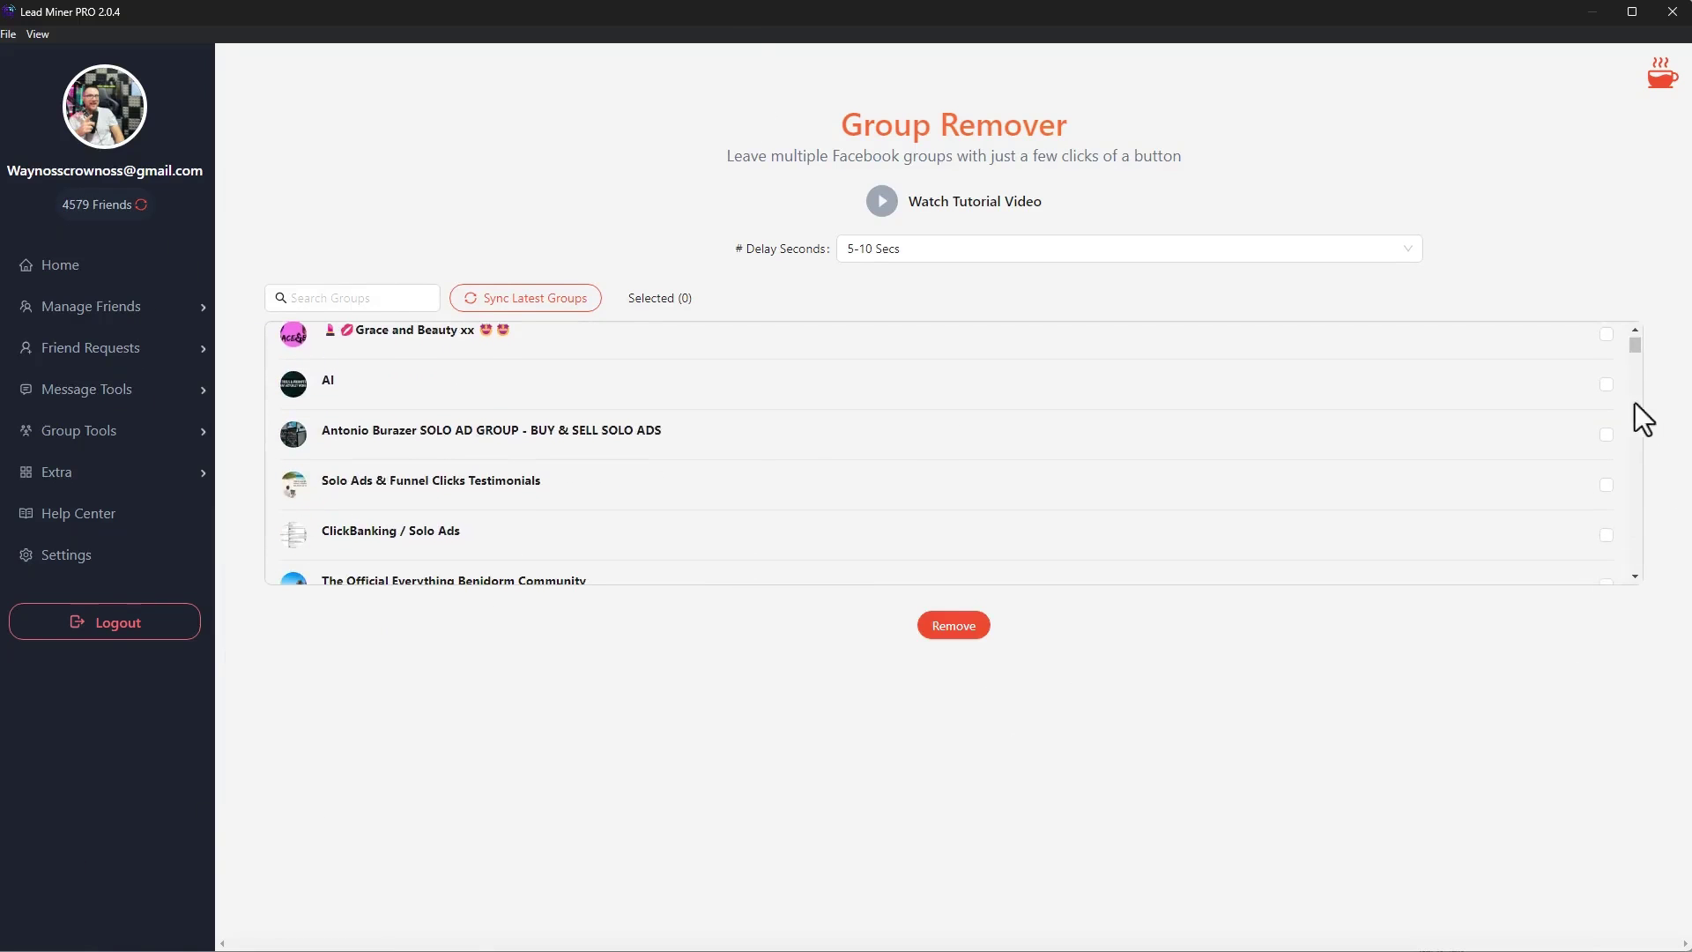
{"action": "scroll", "coordinate": [1631, 348], "scroll_direction": "down", "scroll_amount": 3}
{"action": "left_click_drag", "start_coordinate": [1632, 349], "coordinate": [1637, 305]}
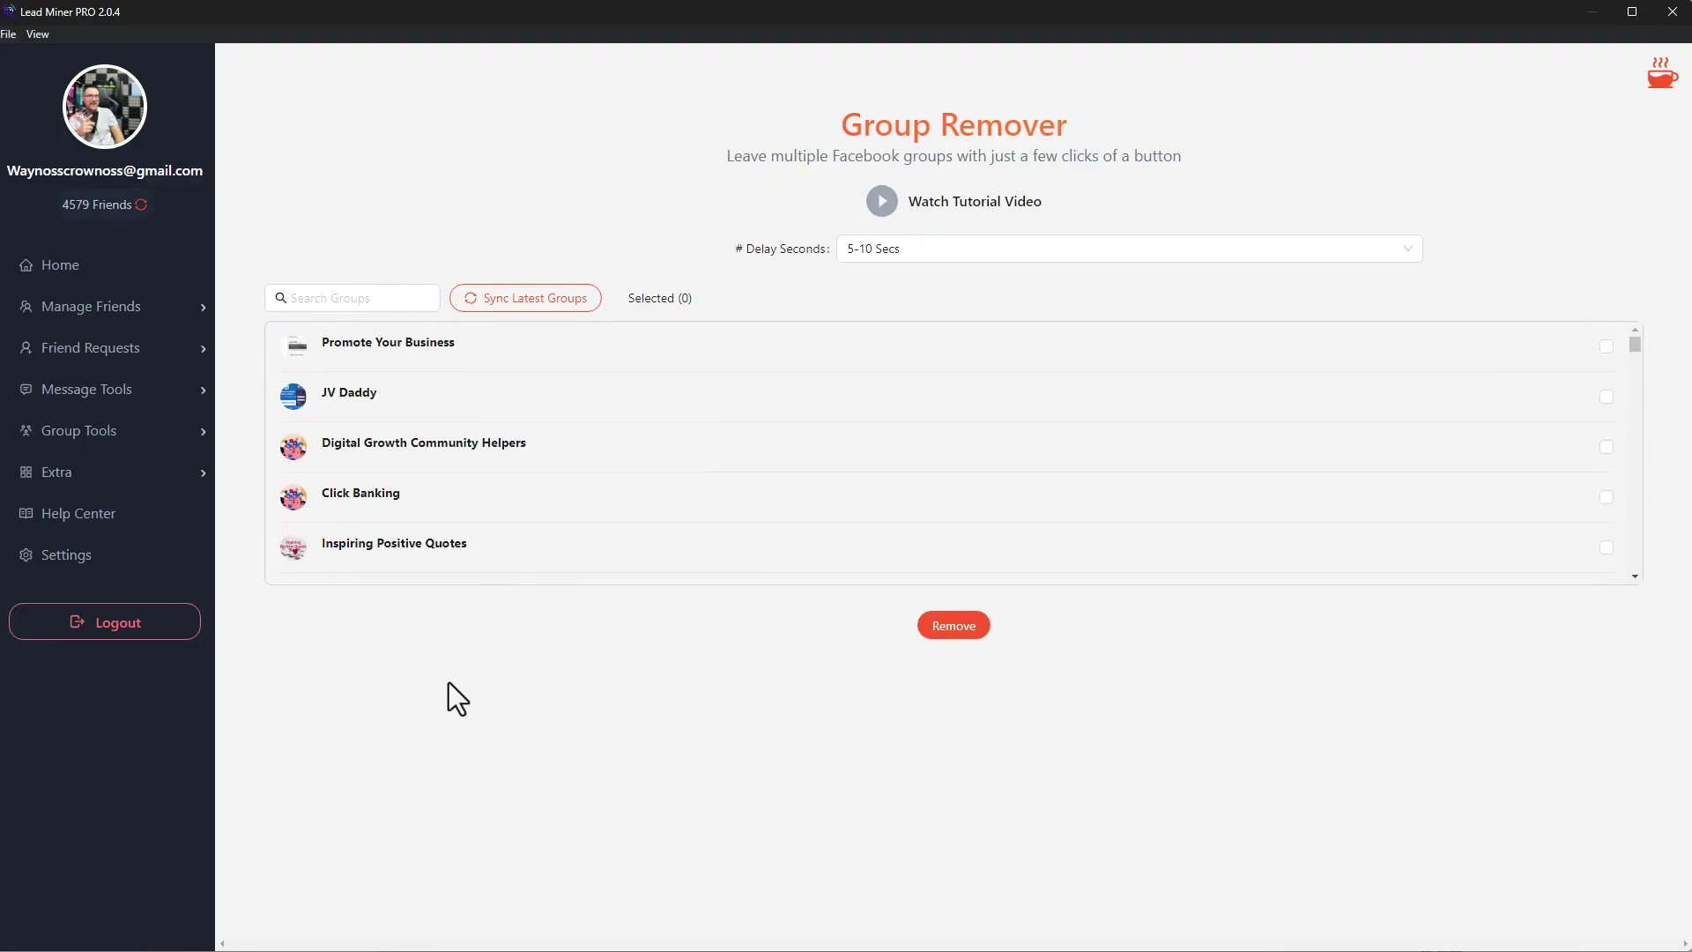
{"action": "scroll", "coordinate": [482, 564], "scroll_direction": "down", "scroll_amount": 6}
{"action": "scroll", "coordinate": [477, 563], "scroll_direction": "down", "scroll_amount": 10}
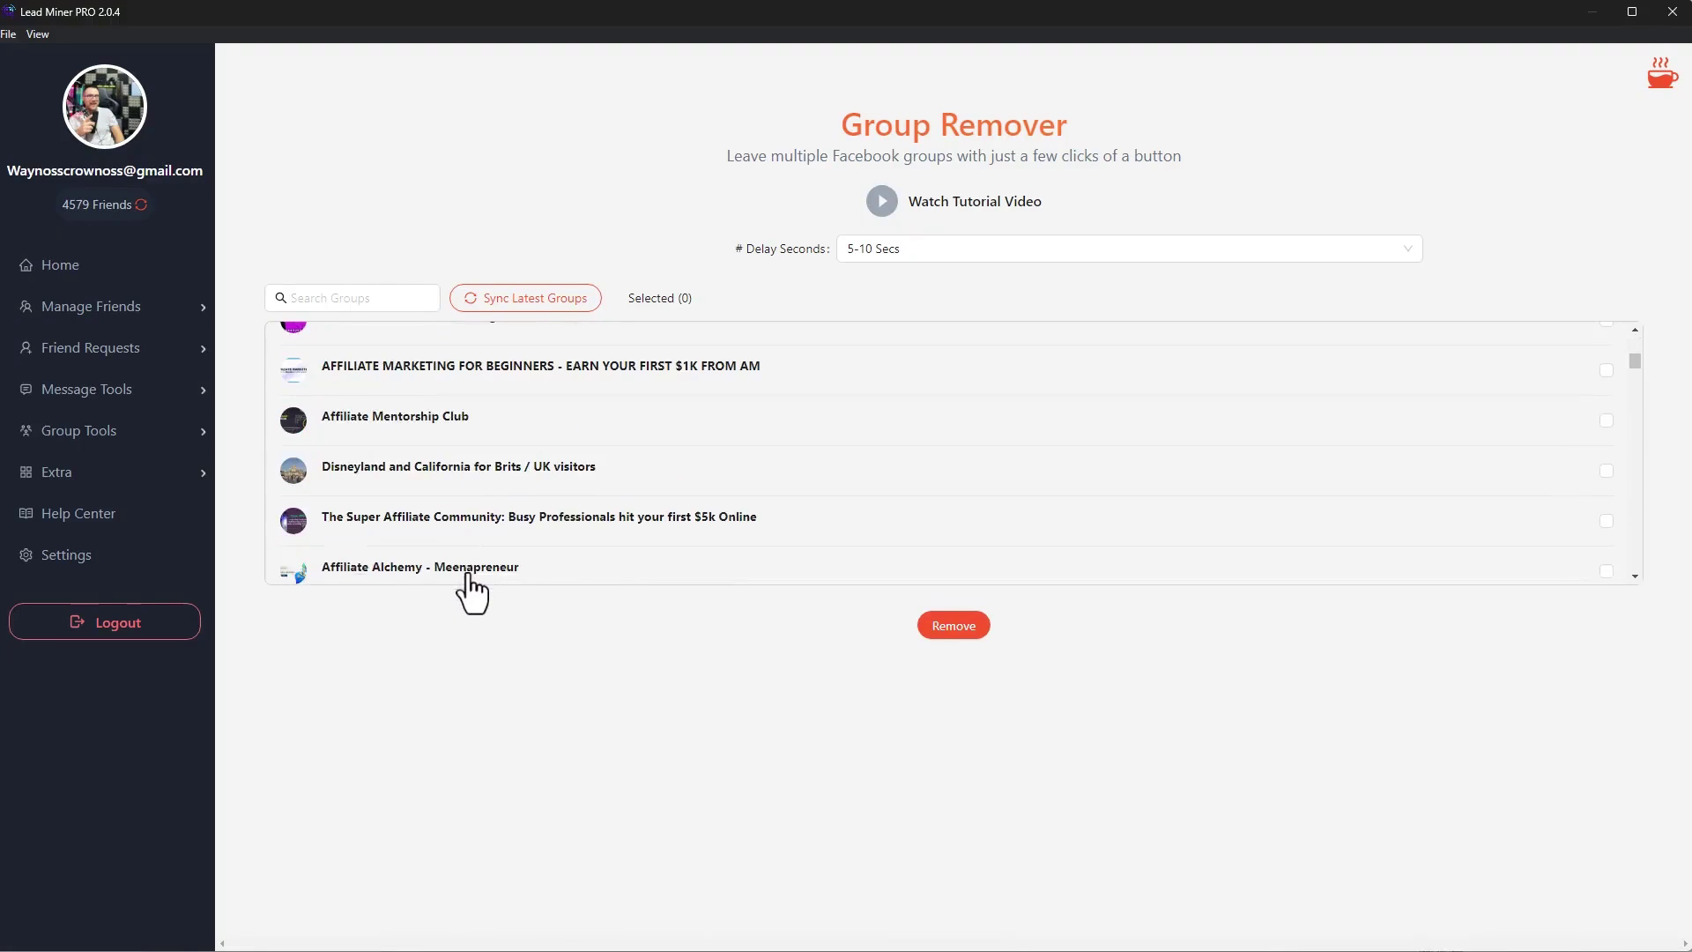
- Open the Manage Members group tool and review its description and its group, sheet link and webhook fields
{"action": "mouse_move", "coordinate": [68, 441]}
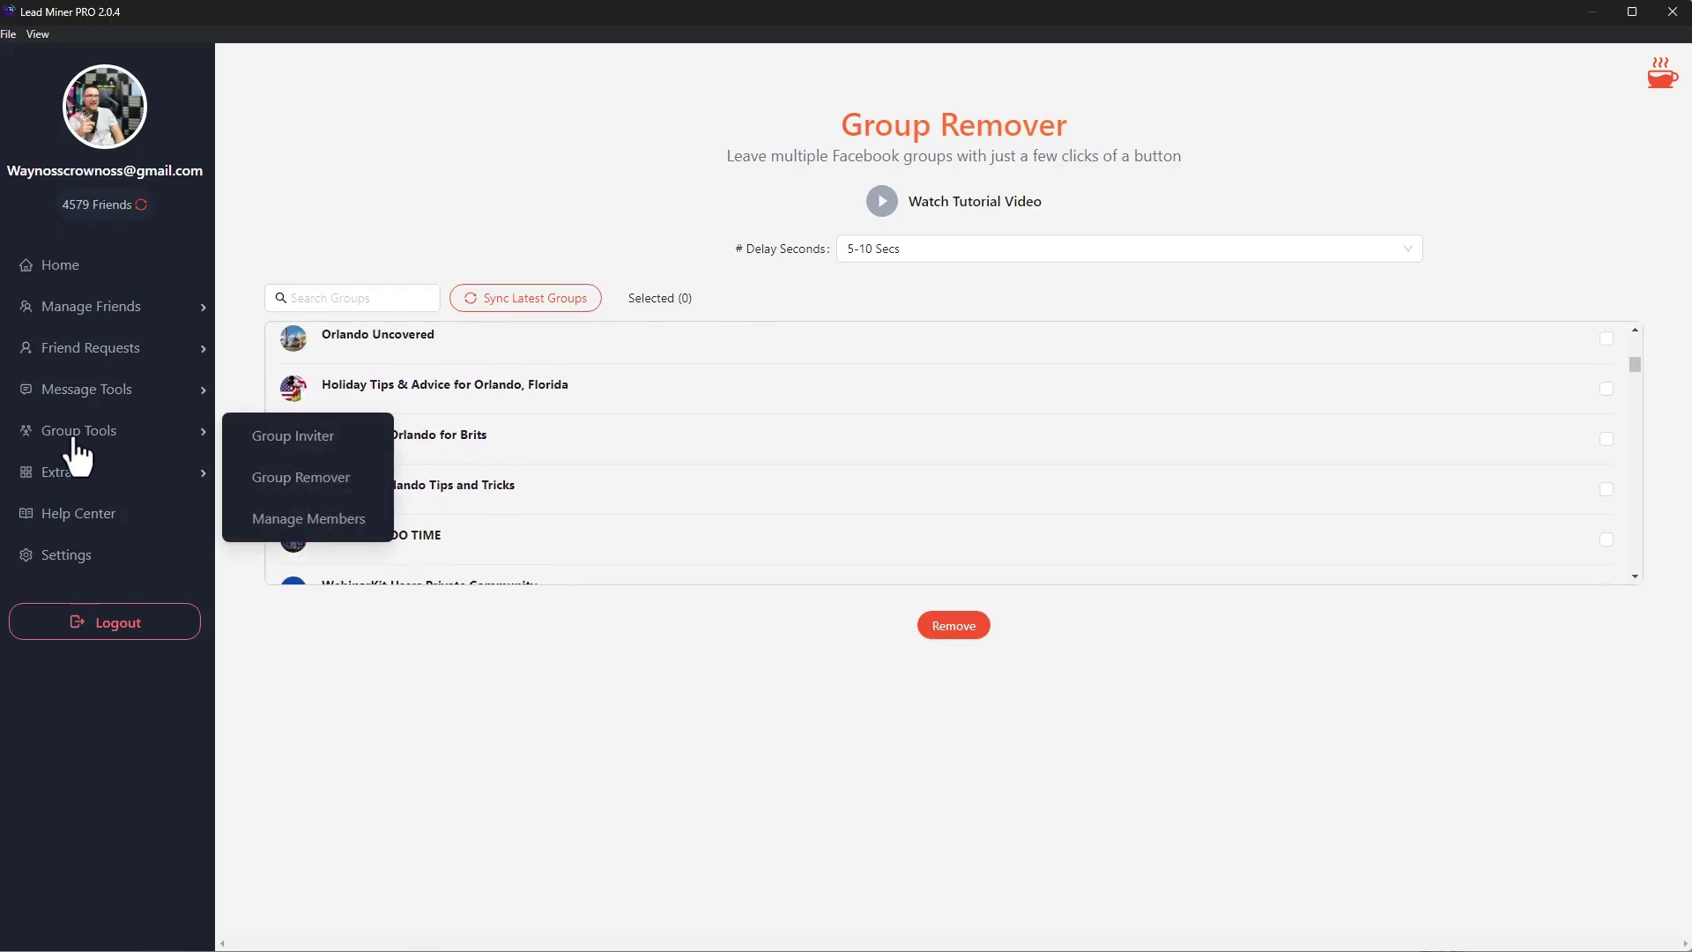
{"action": "left_click", "coordinate": [310, 518]}
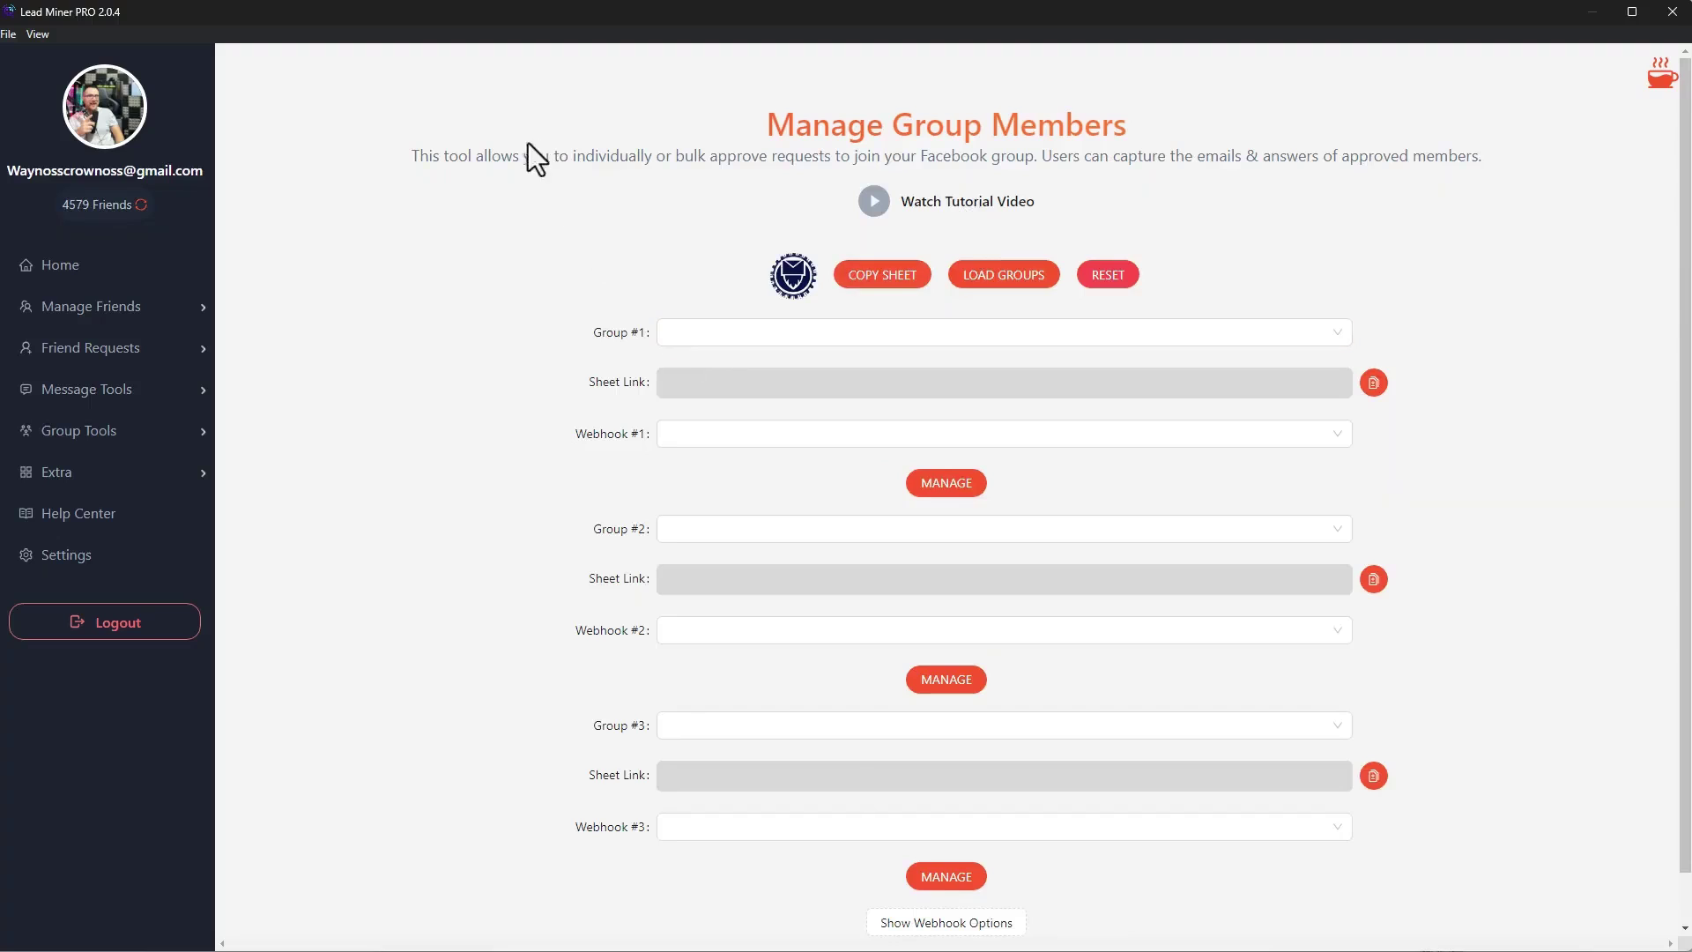
{"action": "left_click_drag", "start_coordinate": [397, 153], "coordinate": [569, 158]}
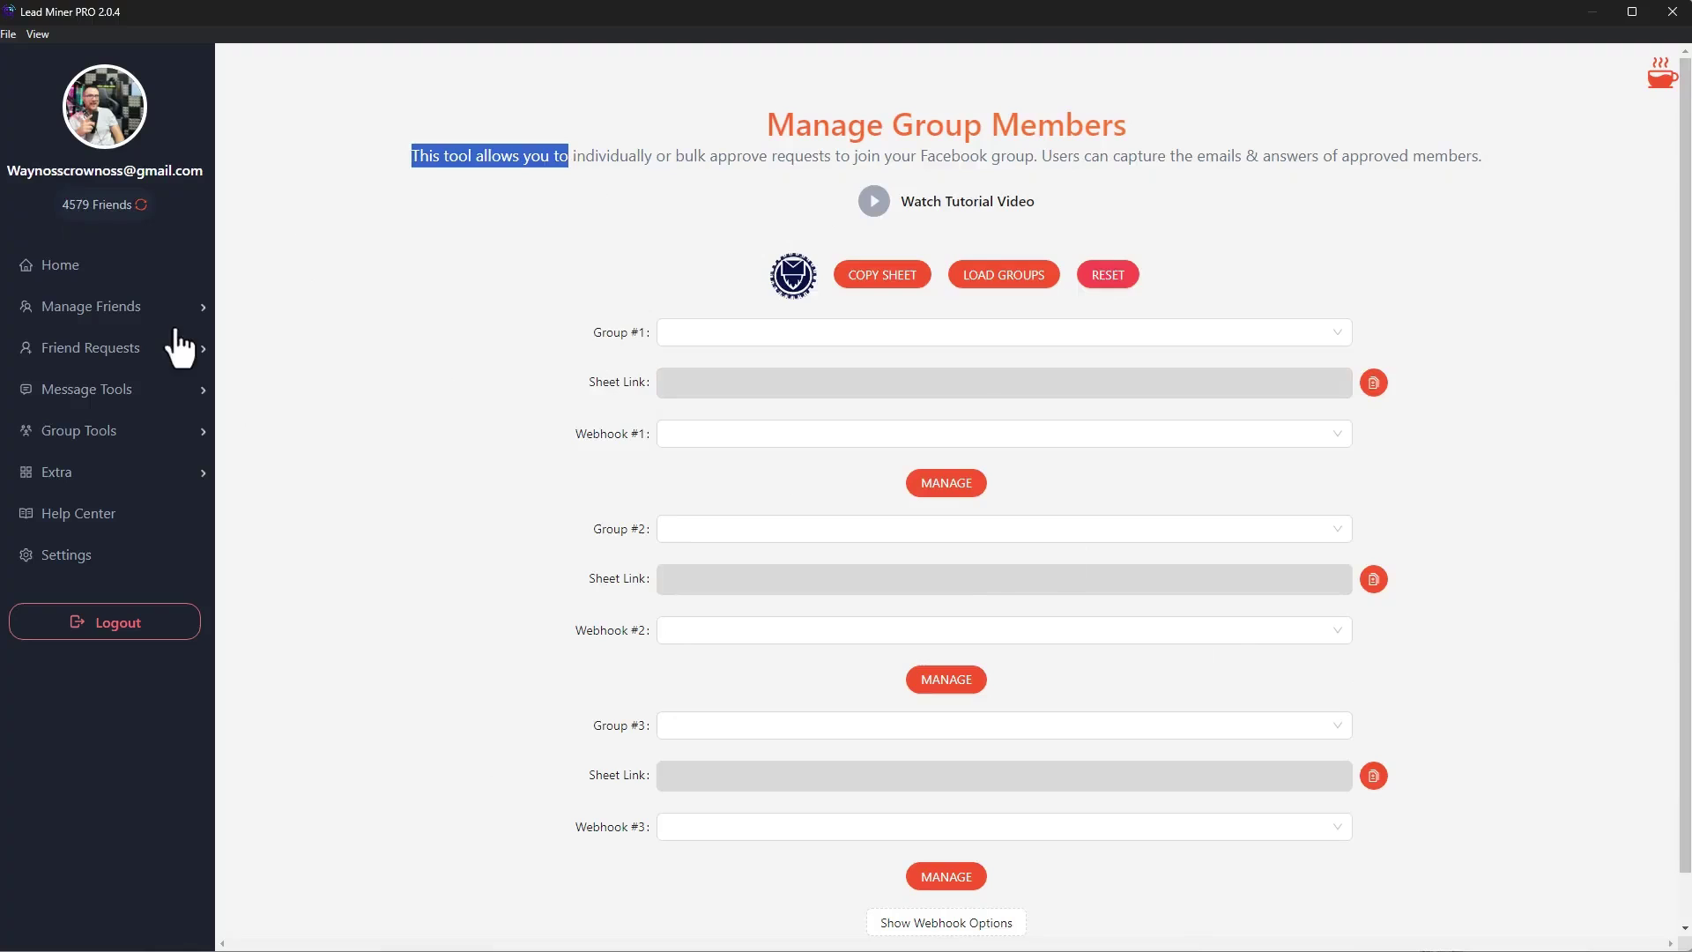
- Open the Fancy Text Tool, enter "wrghrHGRGHrgh" and format it in bold
{"action": "mouse_move", "coordinate": [122, 438]}
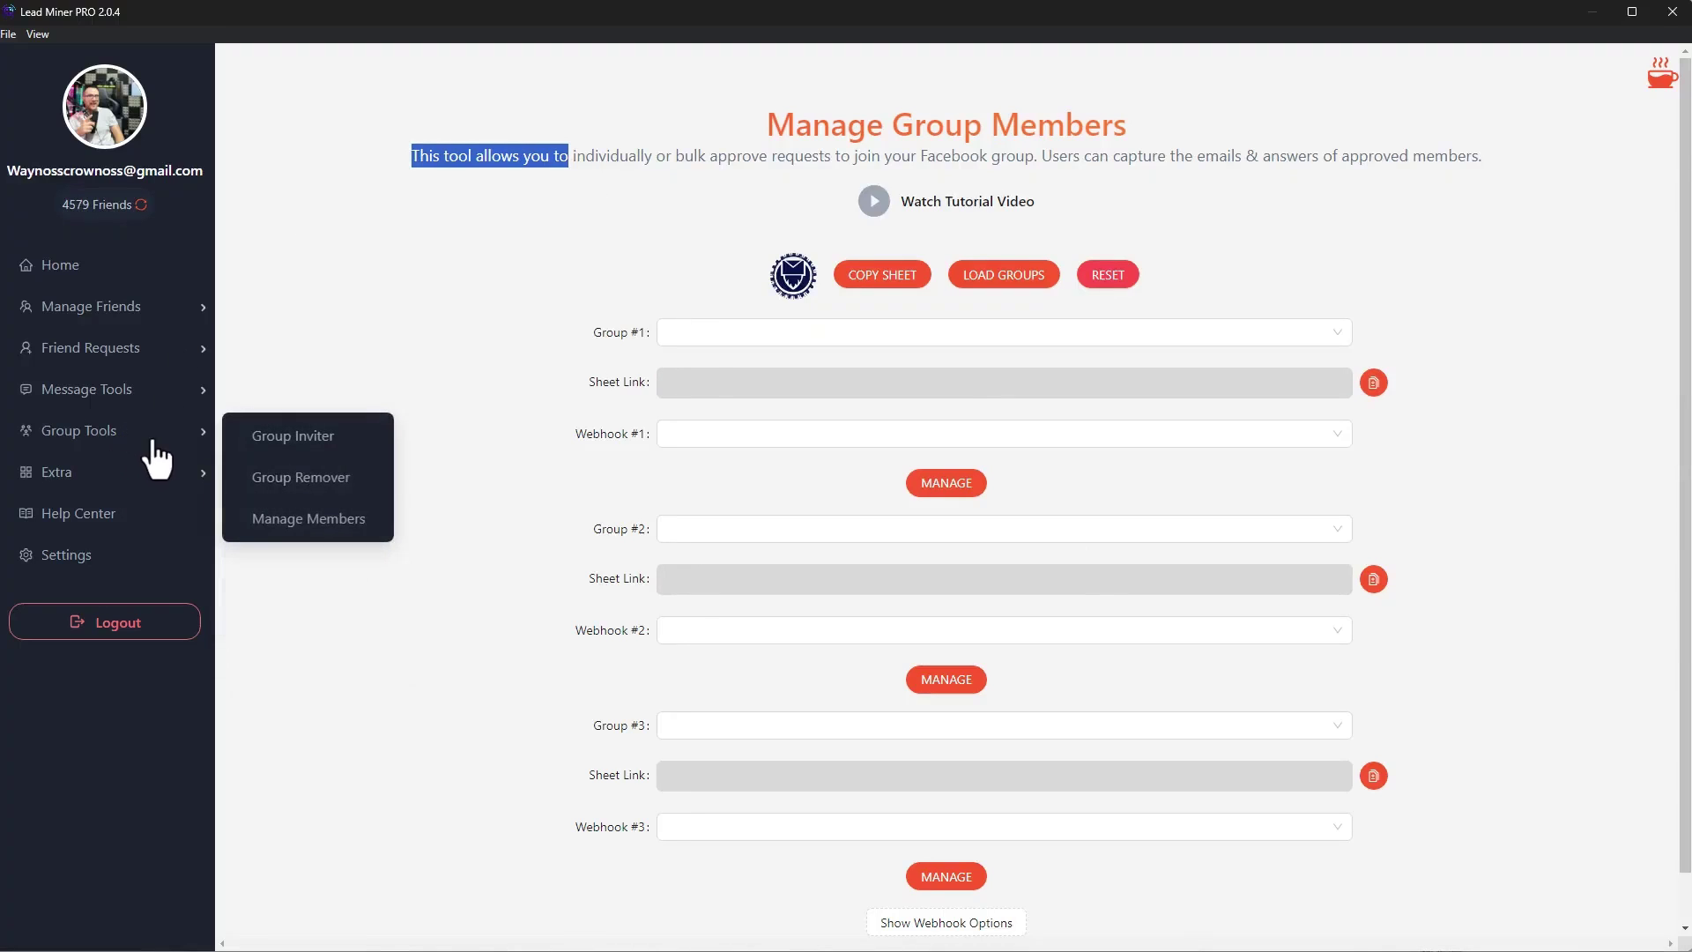
{"action": "mouse_move", "coordinate": [87, 482]}
{"action": "left_click", "coordinate": [275, 499]}
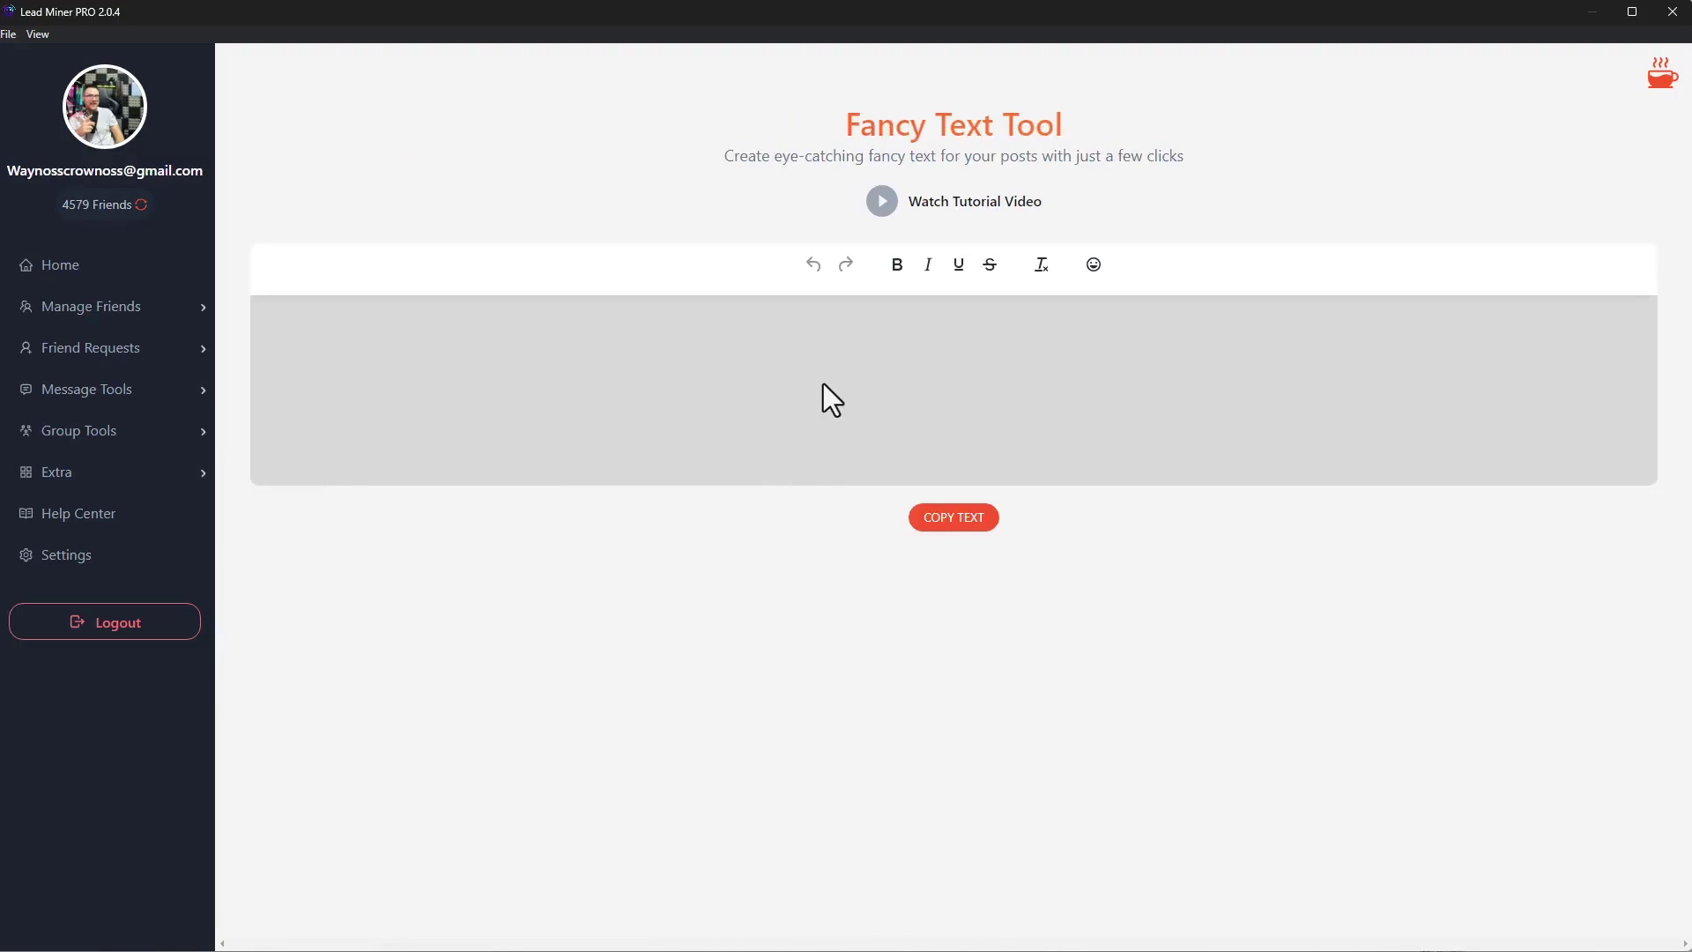
{"action": "left_click", "coordinate": [848, 381]}
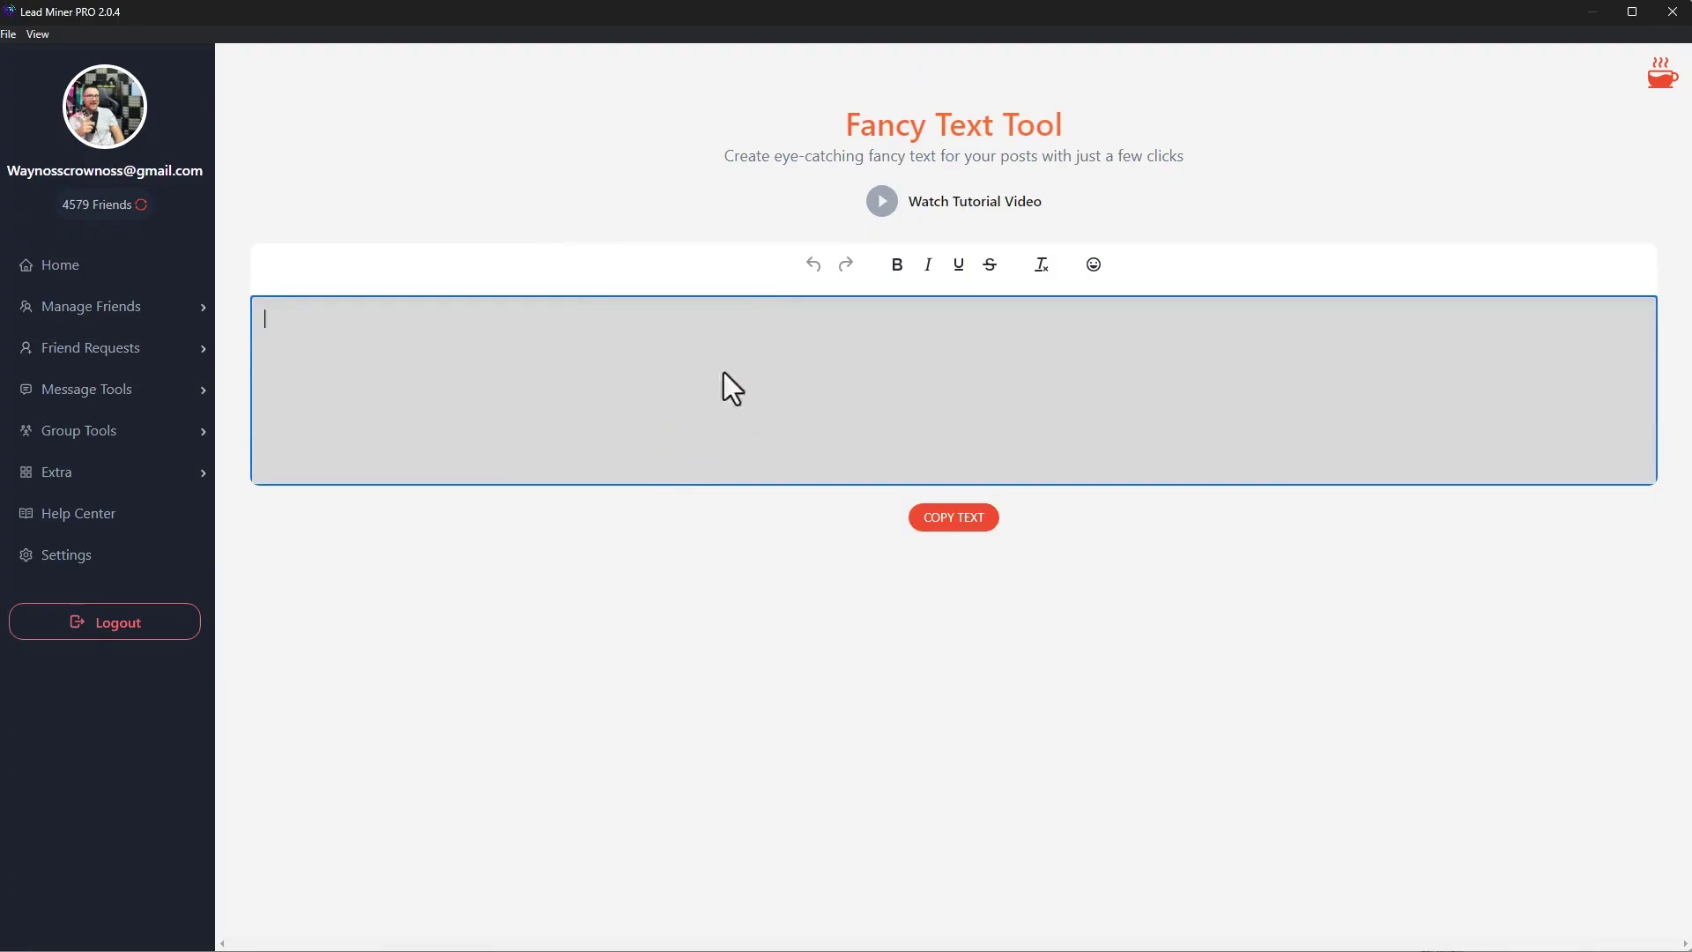
{"action": "type", "text": "wrghrHGRGHrgh"}
{"action": "left_click_drag", "start_coordinate": [708, 330], "coordinate": [260, 321]}
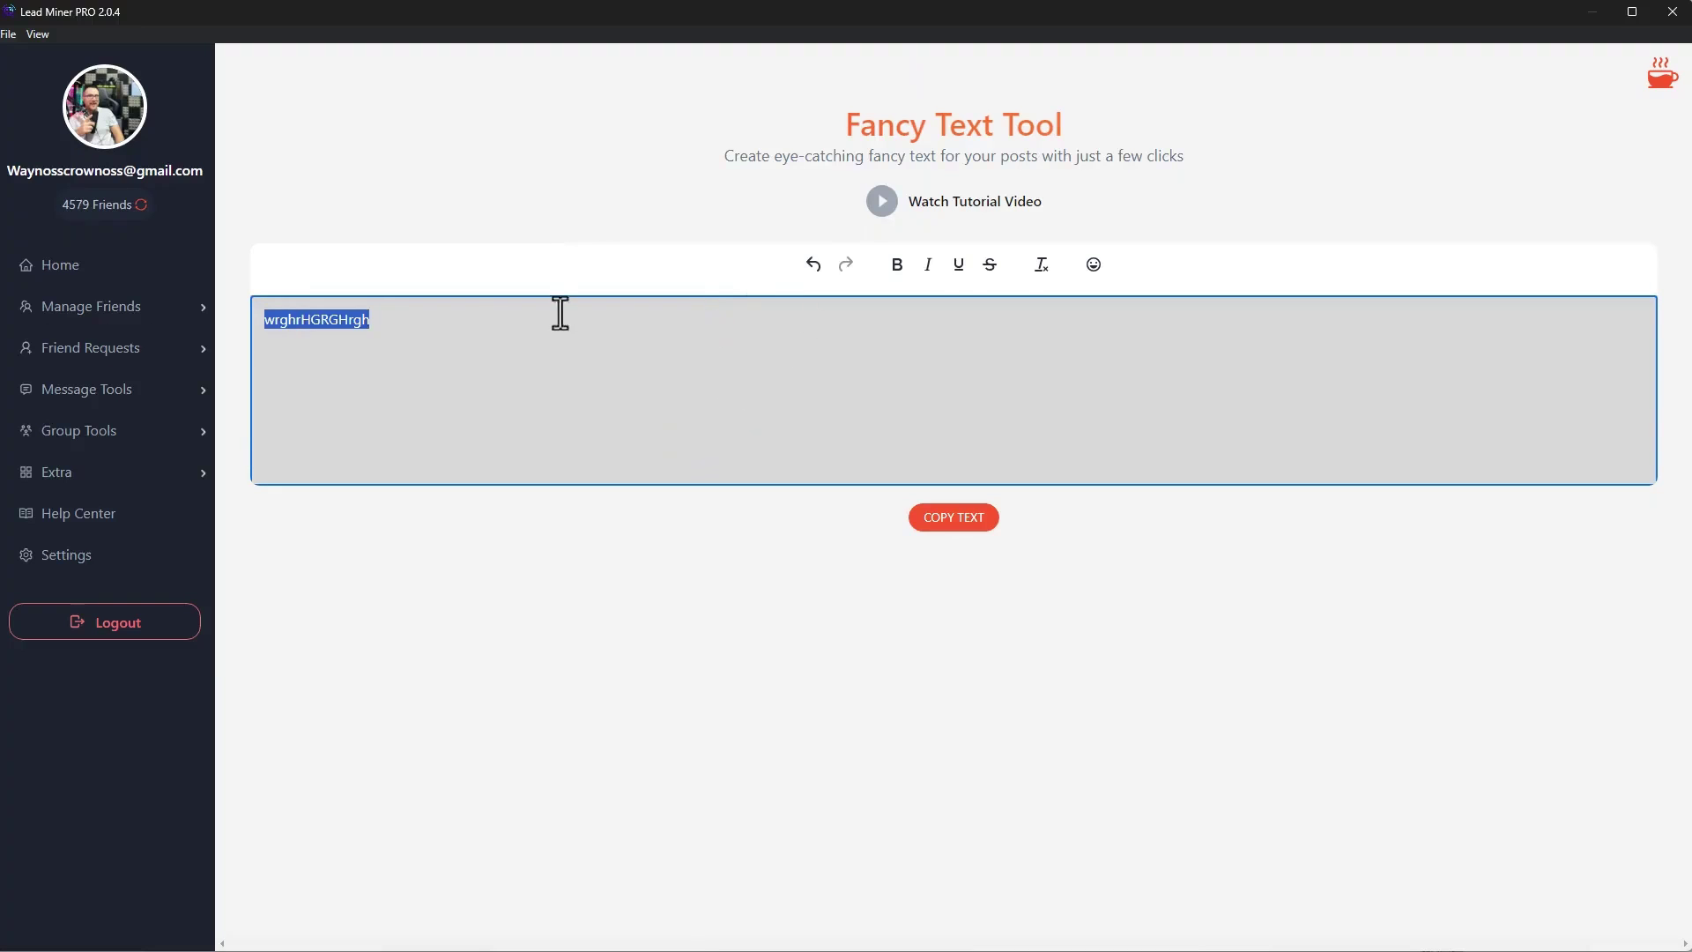
{"action": "left_click", "coordinate": [909, 266]}
{"action": "left_click", "coordinate": [717, 342]}
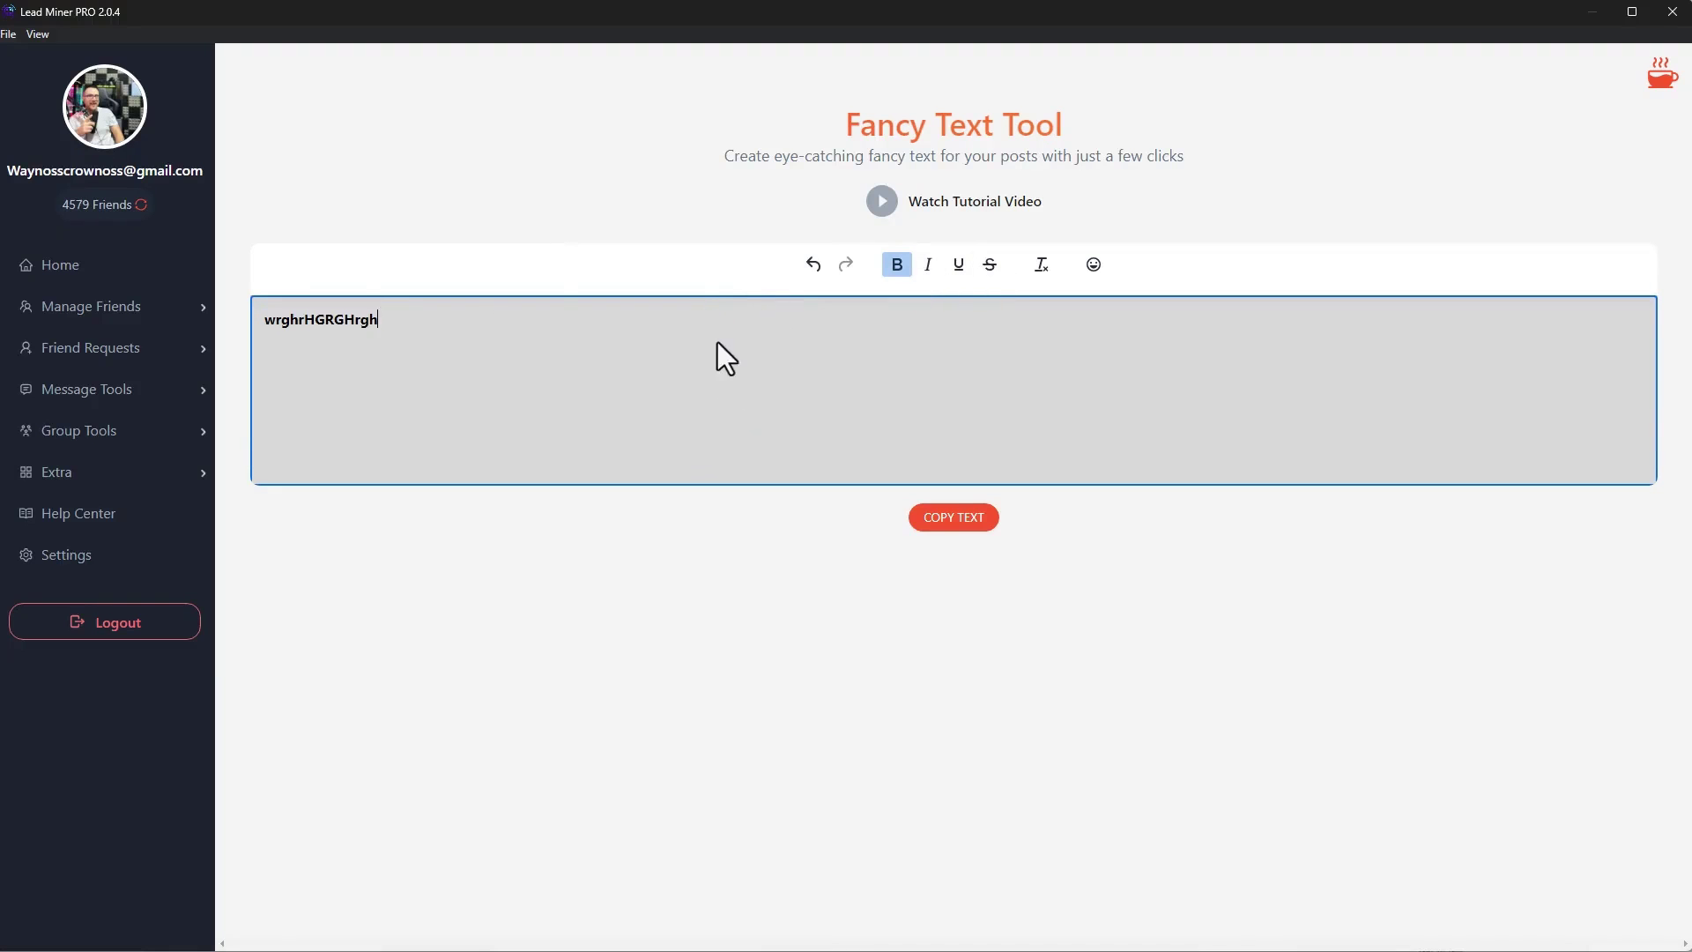
- Insert a grinning-with-sweat emoji after the bold text and add two line breaks below it
{"action": "left_click", "coordinate": [1093, 264]}
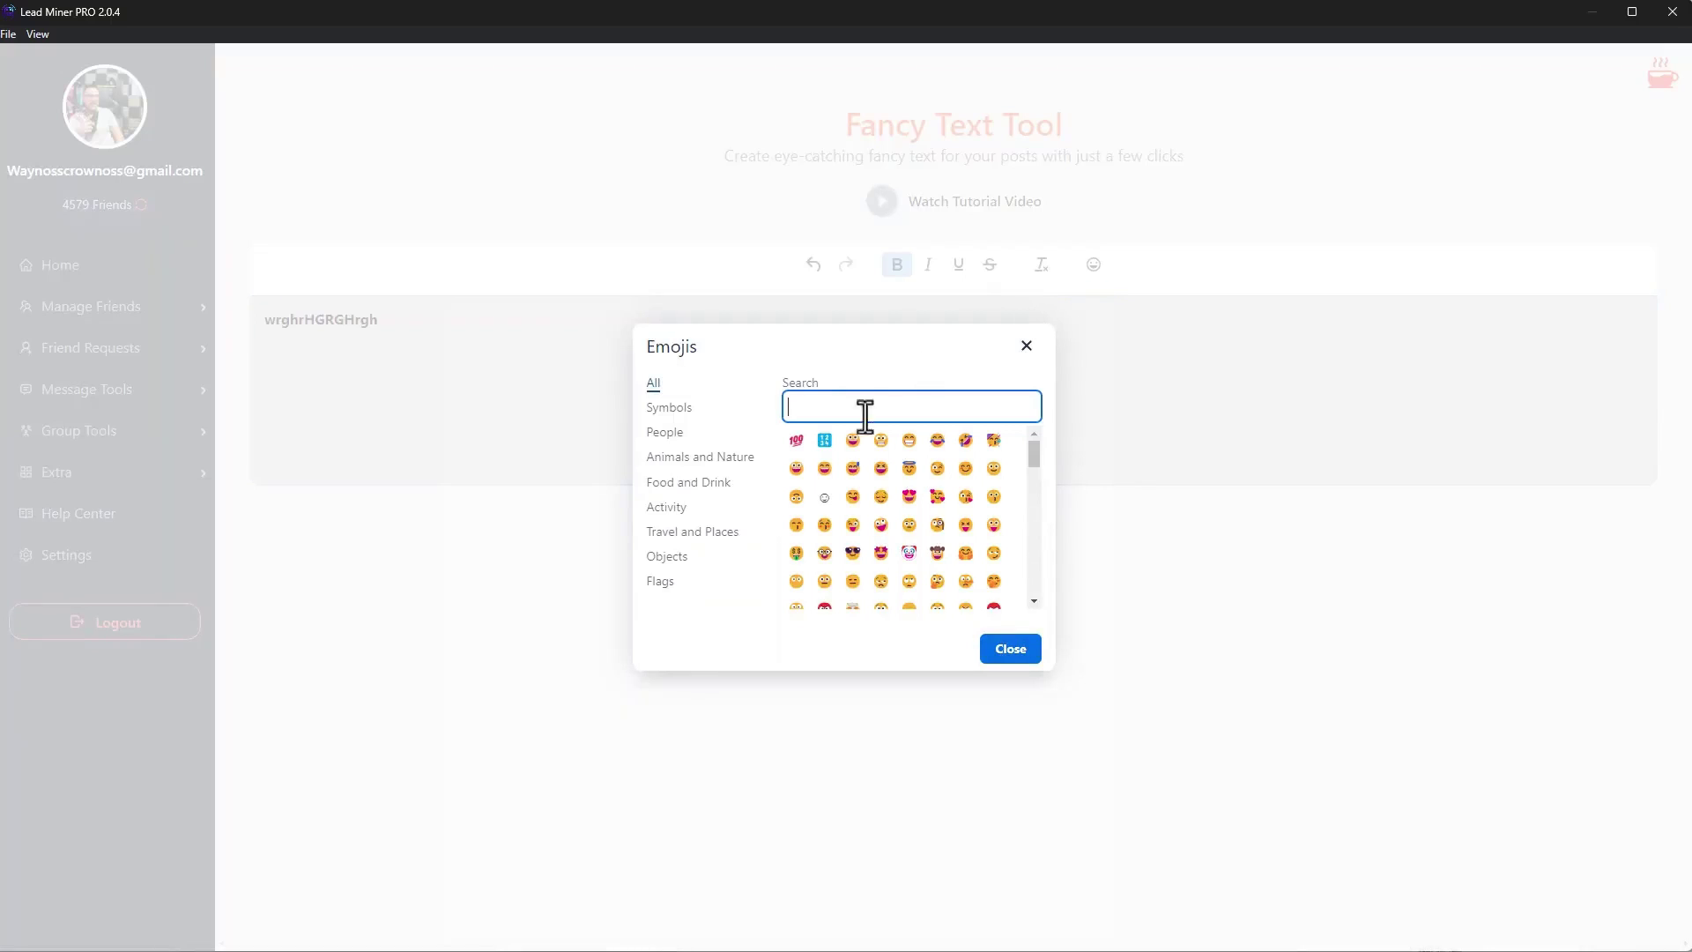
{"action": "left_click", "coordinate": [809, 481]}
{"action": "key", "text": "Return"}
{"action": "key", "text": "Return"}
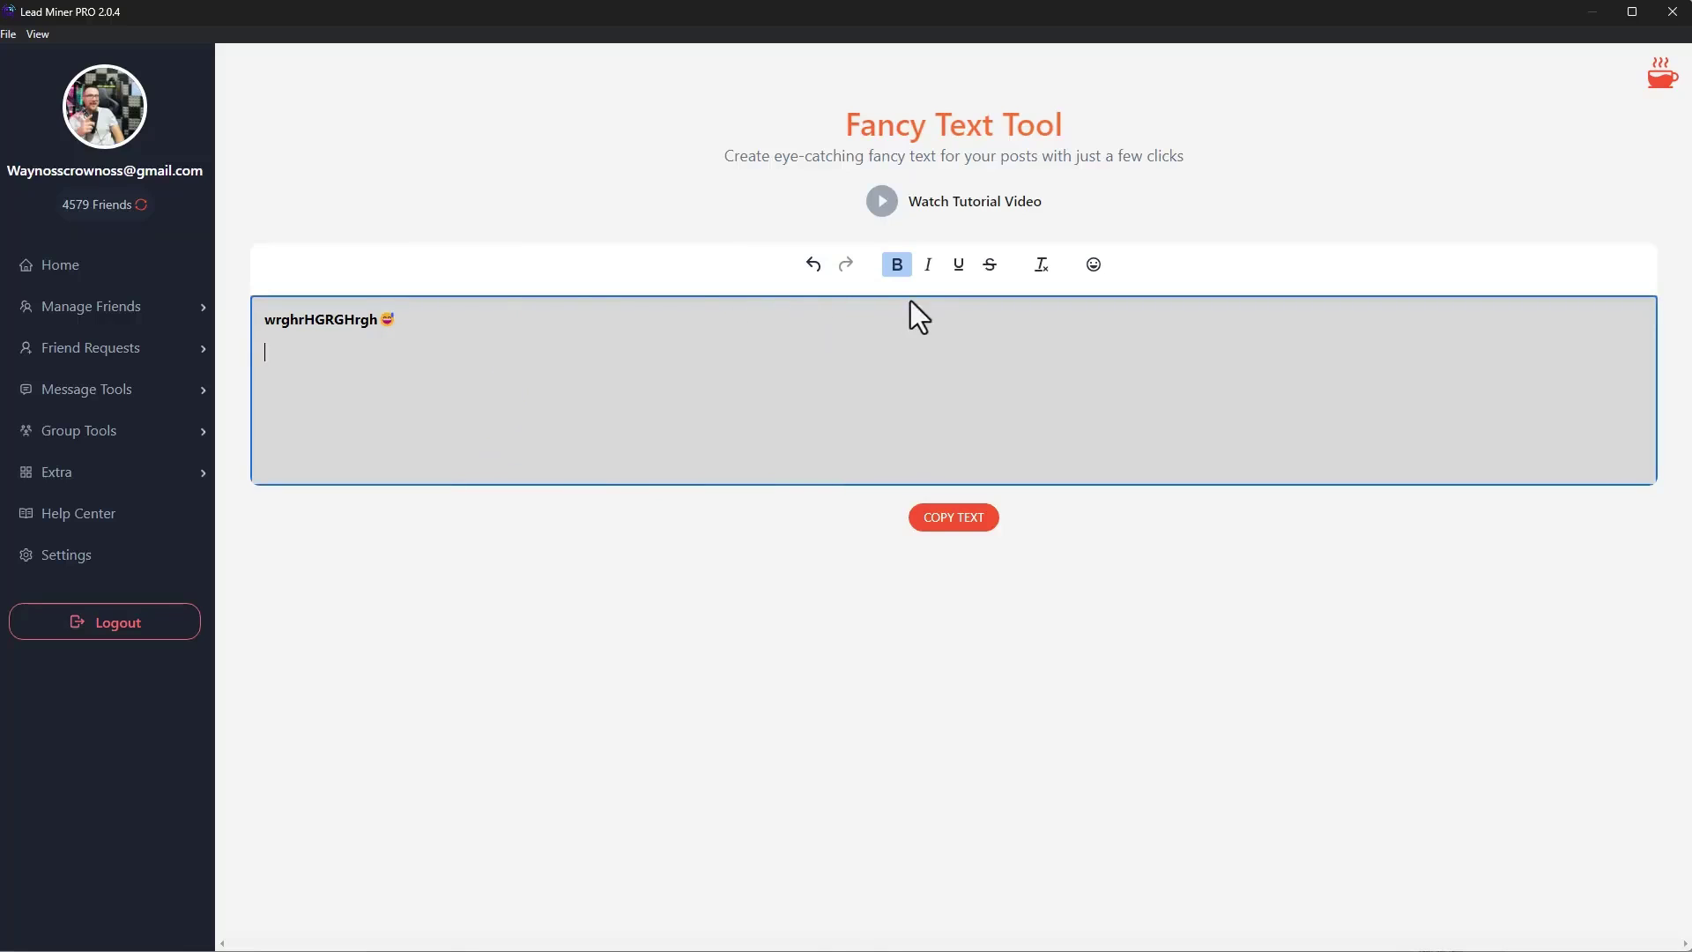
- Add the line "eahqrjharejhartjratj" below the first one and format it as underlined and italic
{"action": "type", "text": "eahqrjharejhartjratj"}
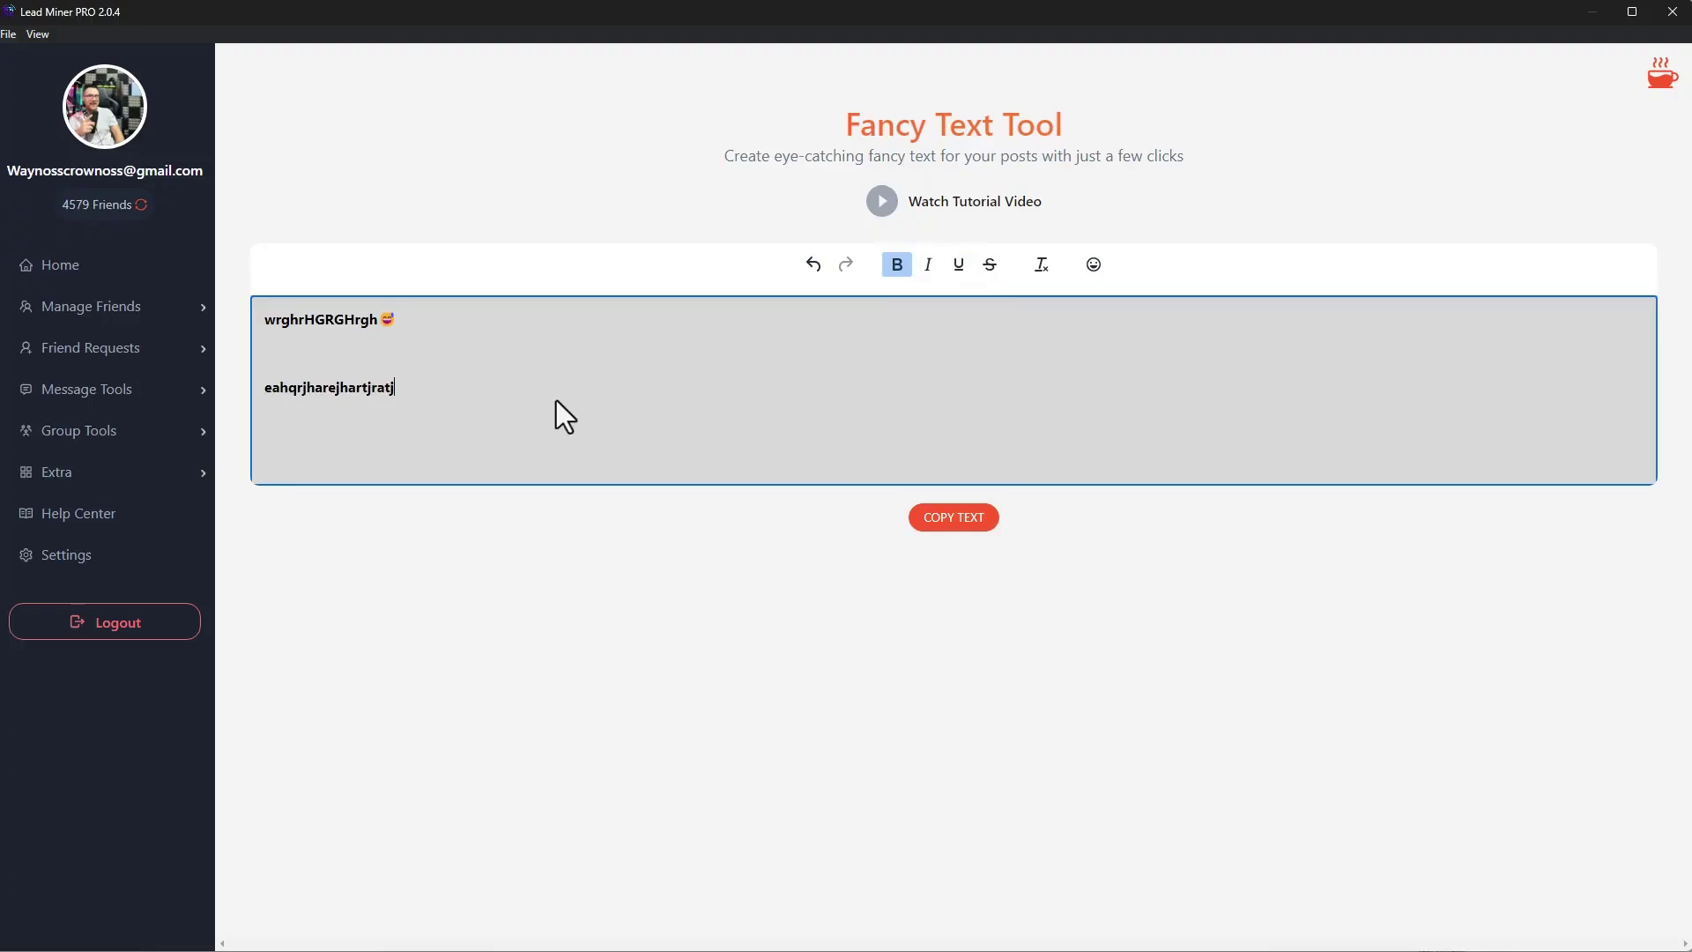
{"action": "double_click", "coordinate": [266, 388]}
{"action": "left_click", "coordinate": [961, 264]}
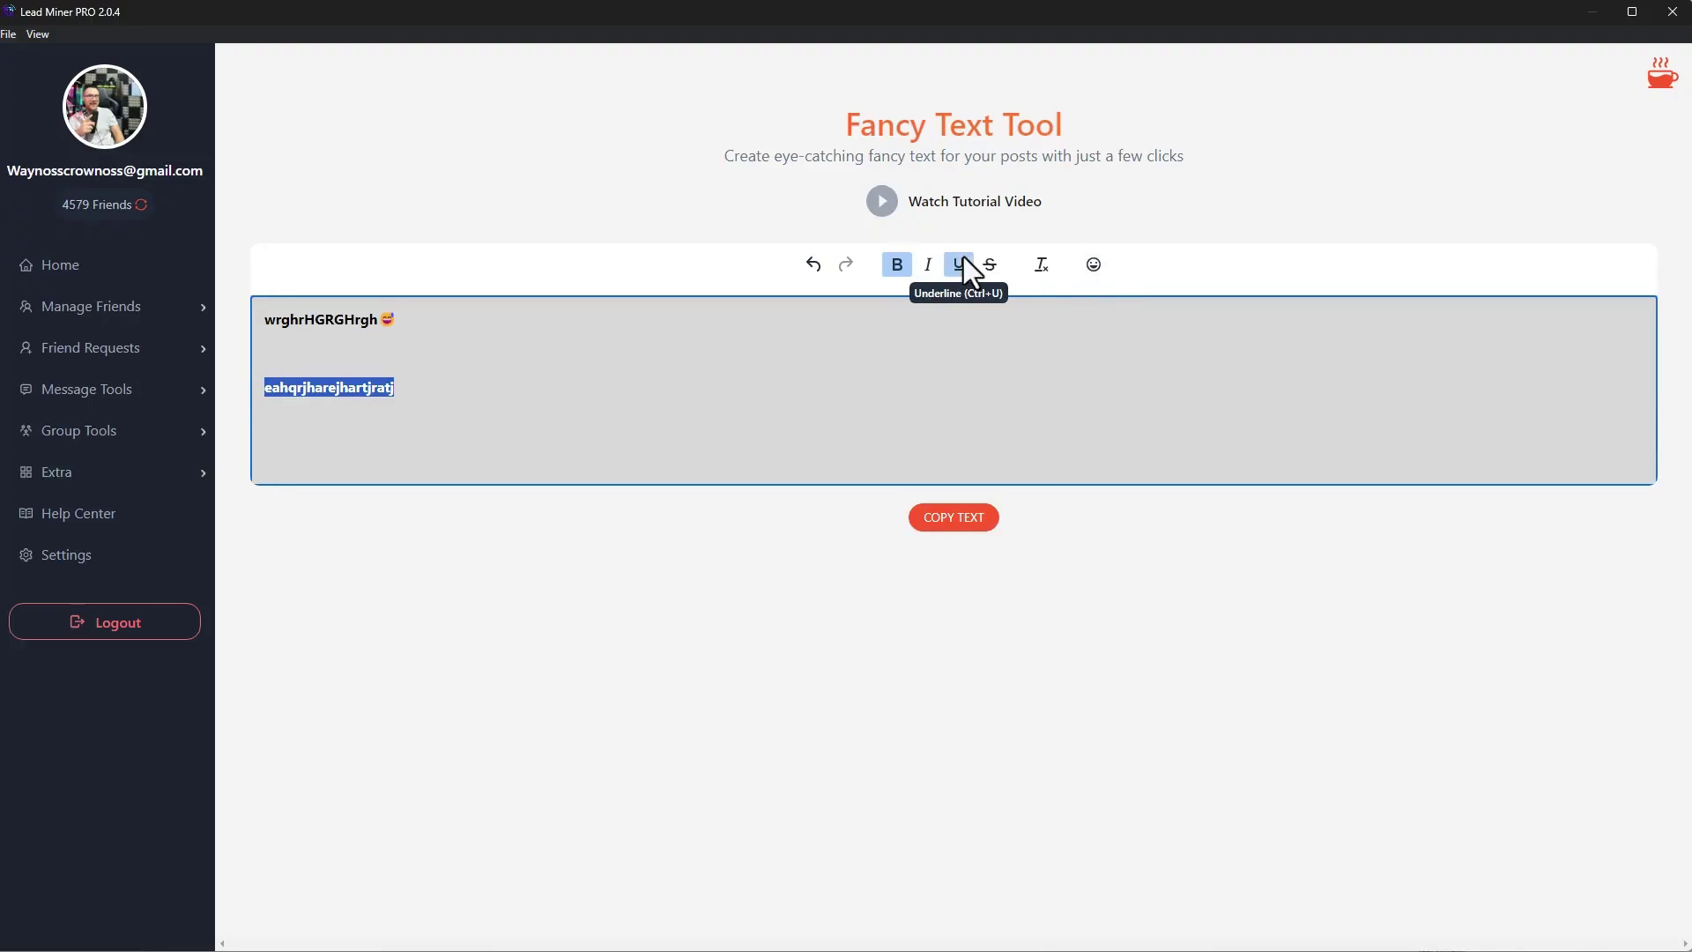
{"action": "left_click", "coordinate": [928, 268]}
- Copy the formatted text and switch to Facebook in the browser to view it in a Create post draft
{"action": "left_click", "coordinate": [933, 515]}
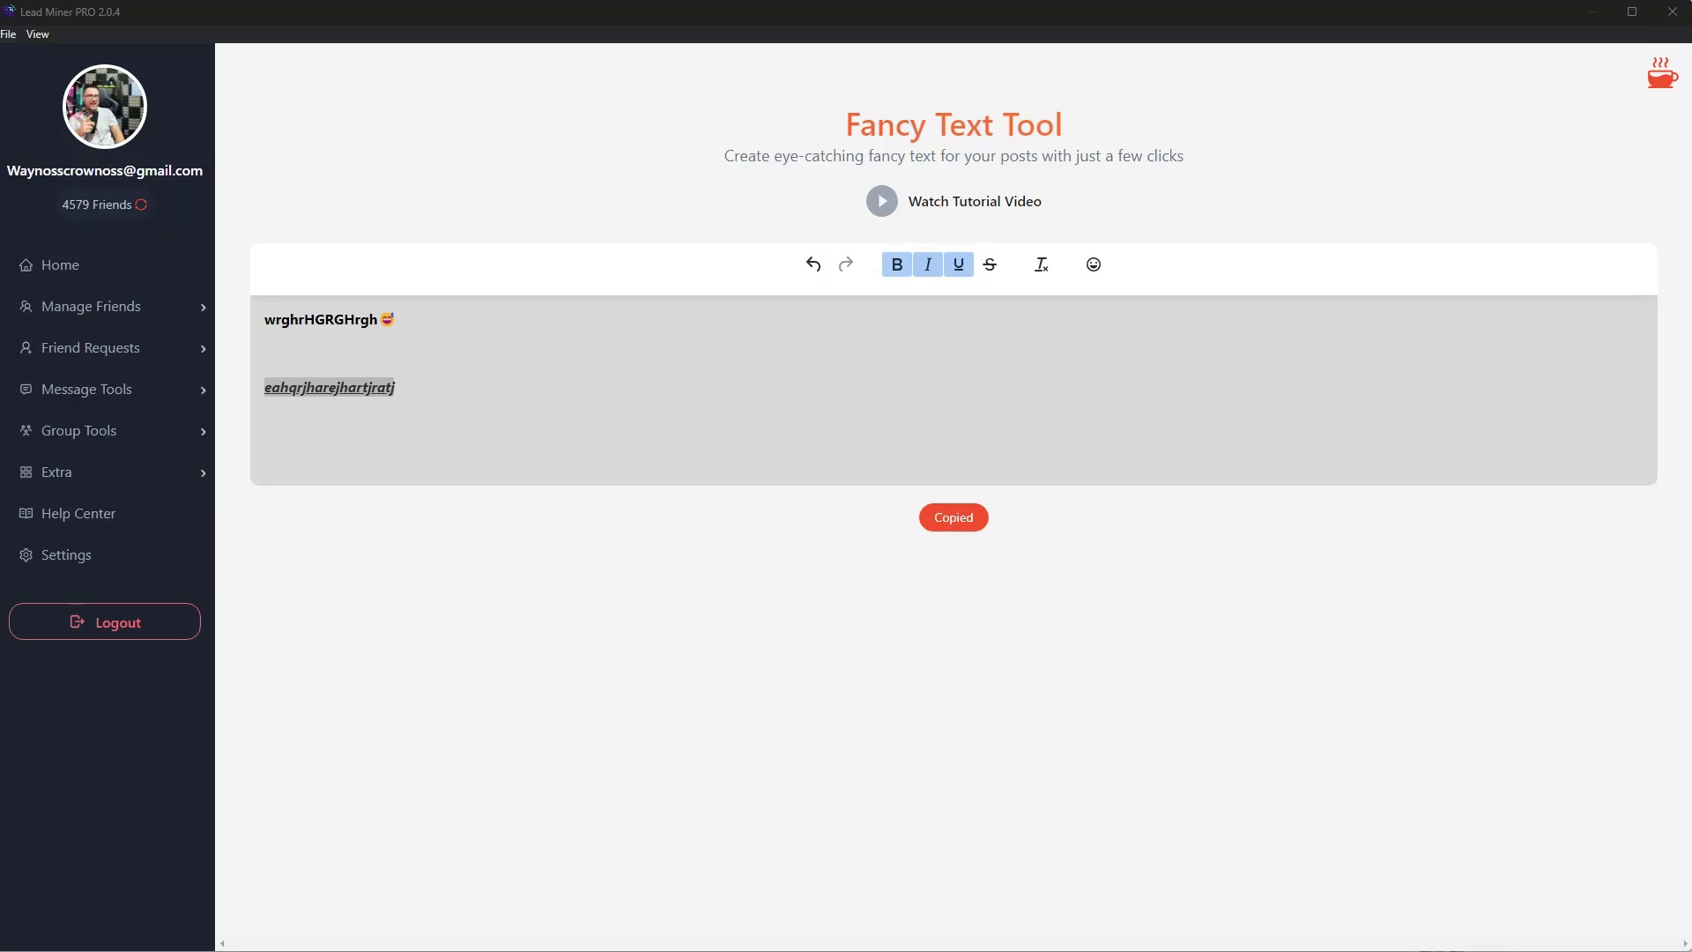
{"action": "key", "text": "alt+Tab"}
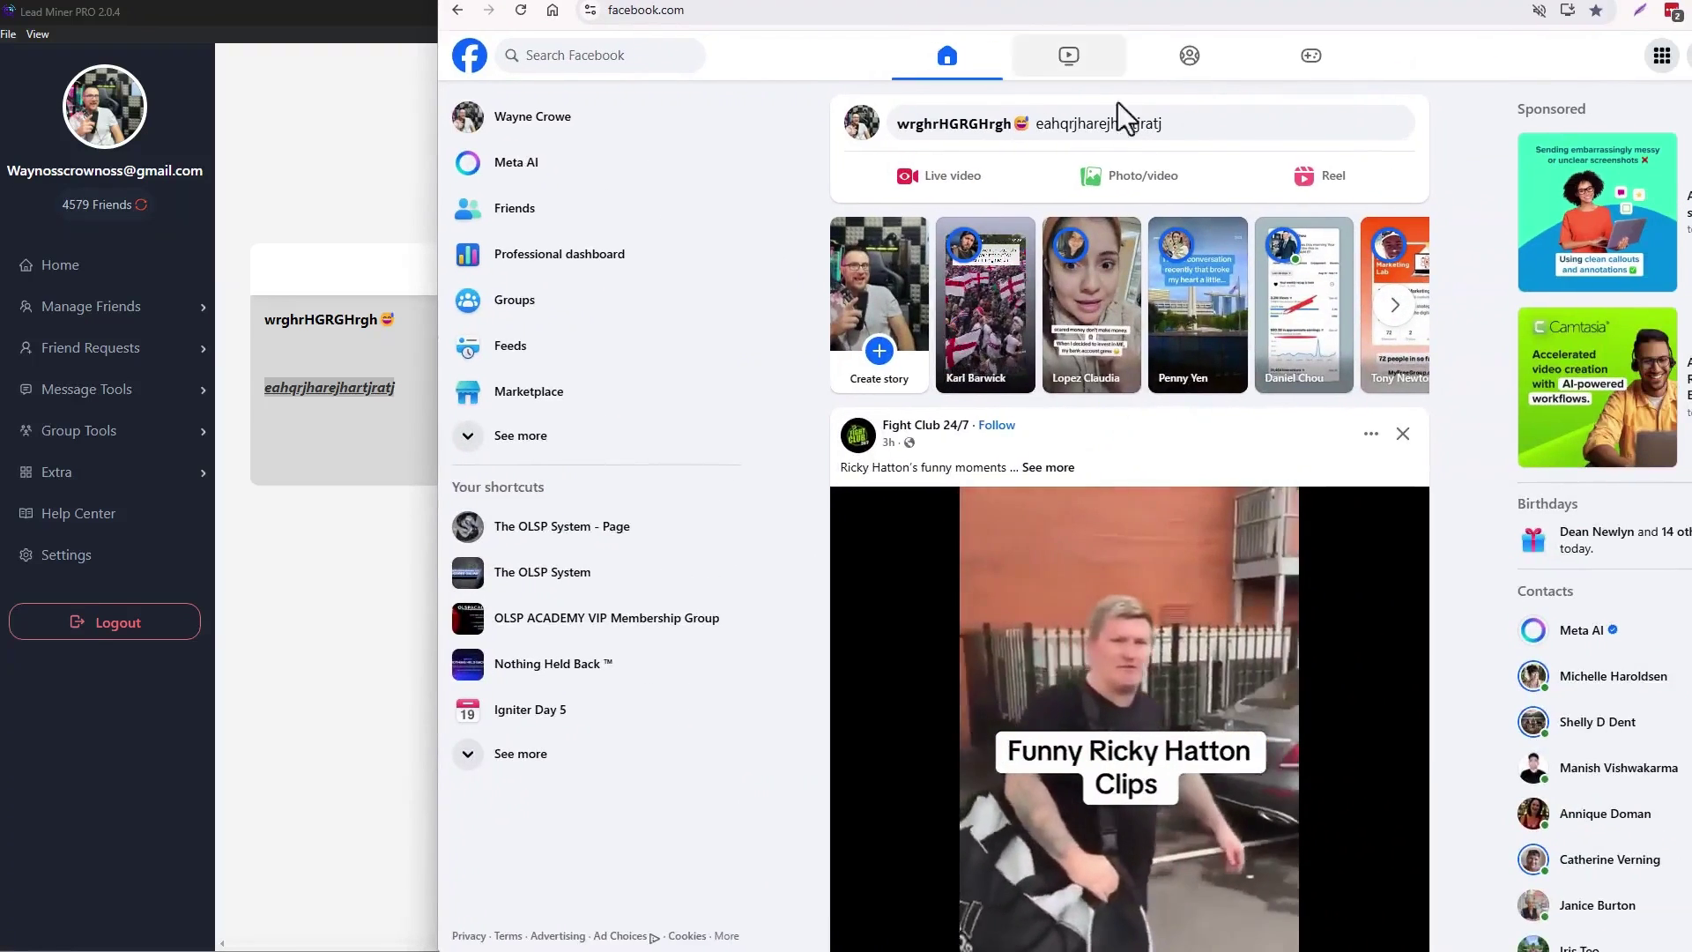
{"action": "left_click", "coordinate": [1205, 132]}
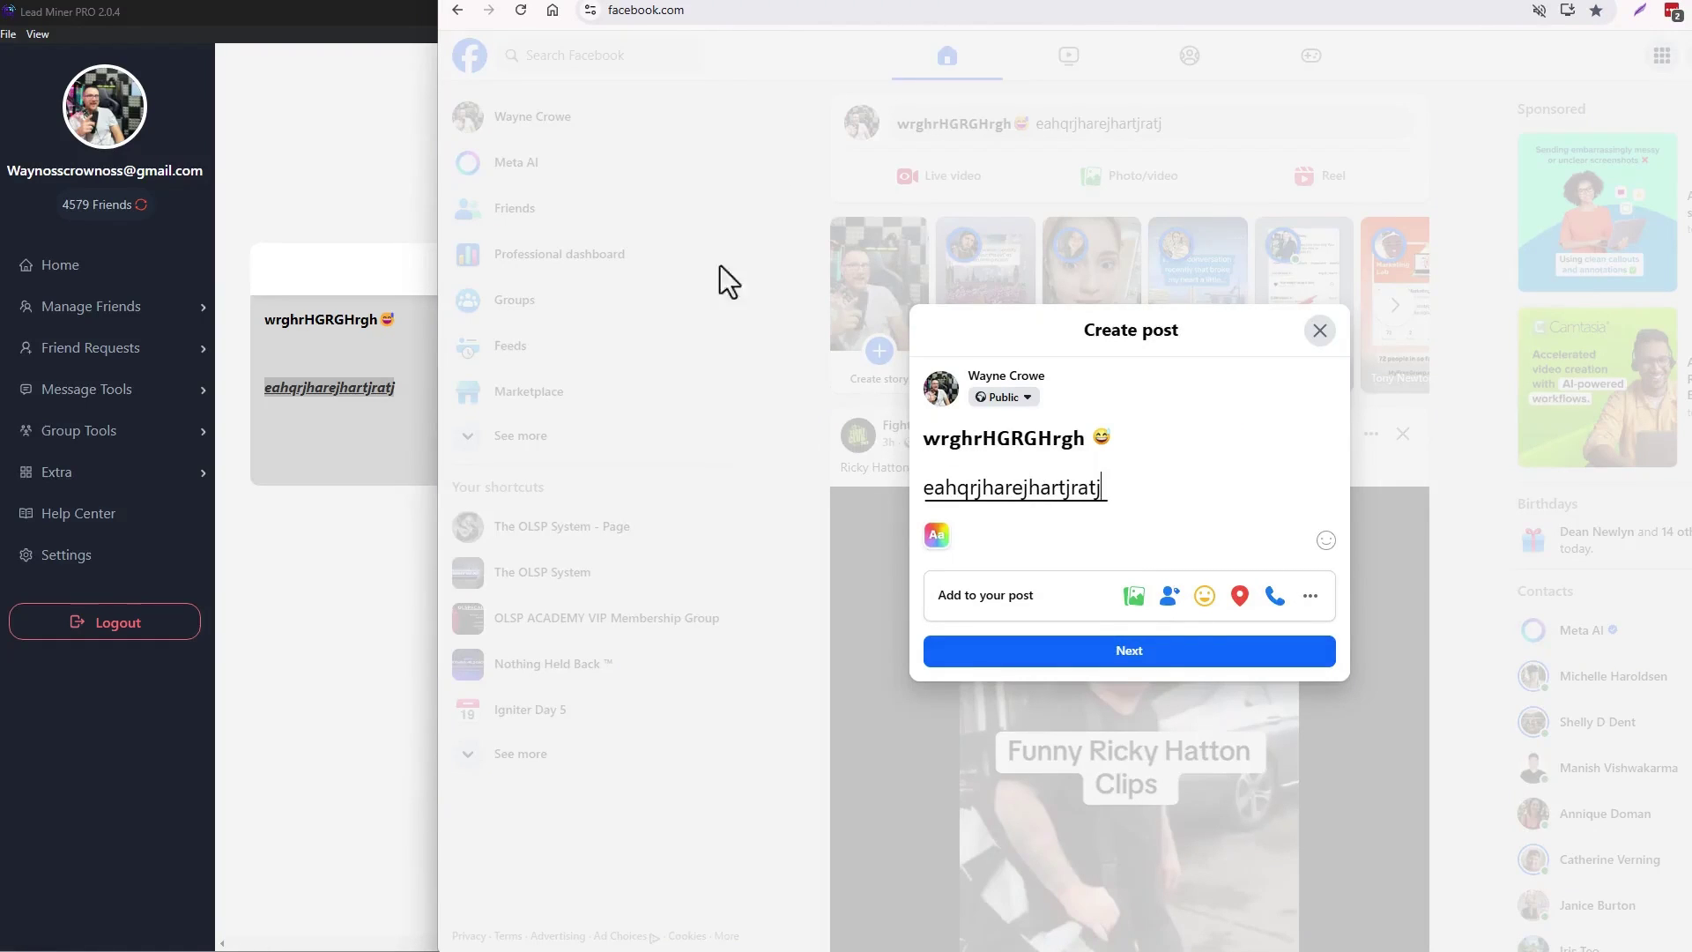
{"action": "key", "text": "alt+Tab"}
- Open the Post Lover tool and examine its engagement types, number of posts and delay between engagements
{"action": "mouse_move", "coordinate": [93, 480]}
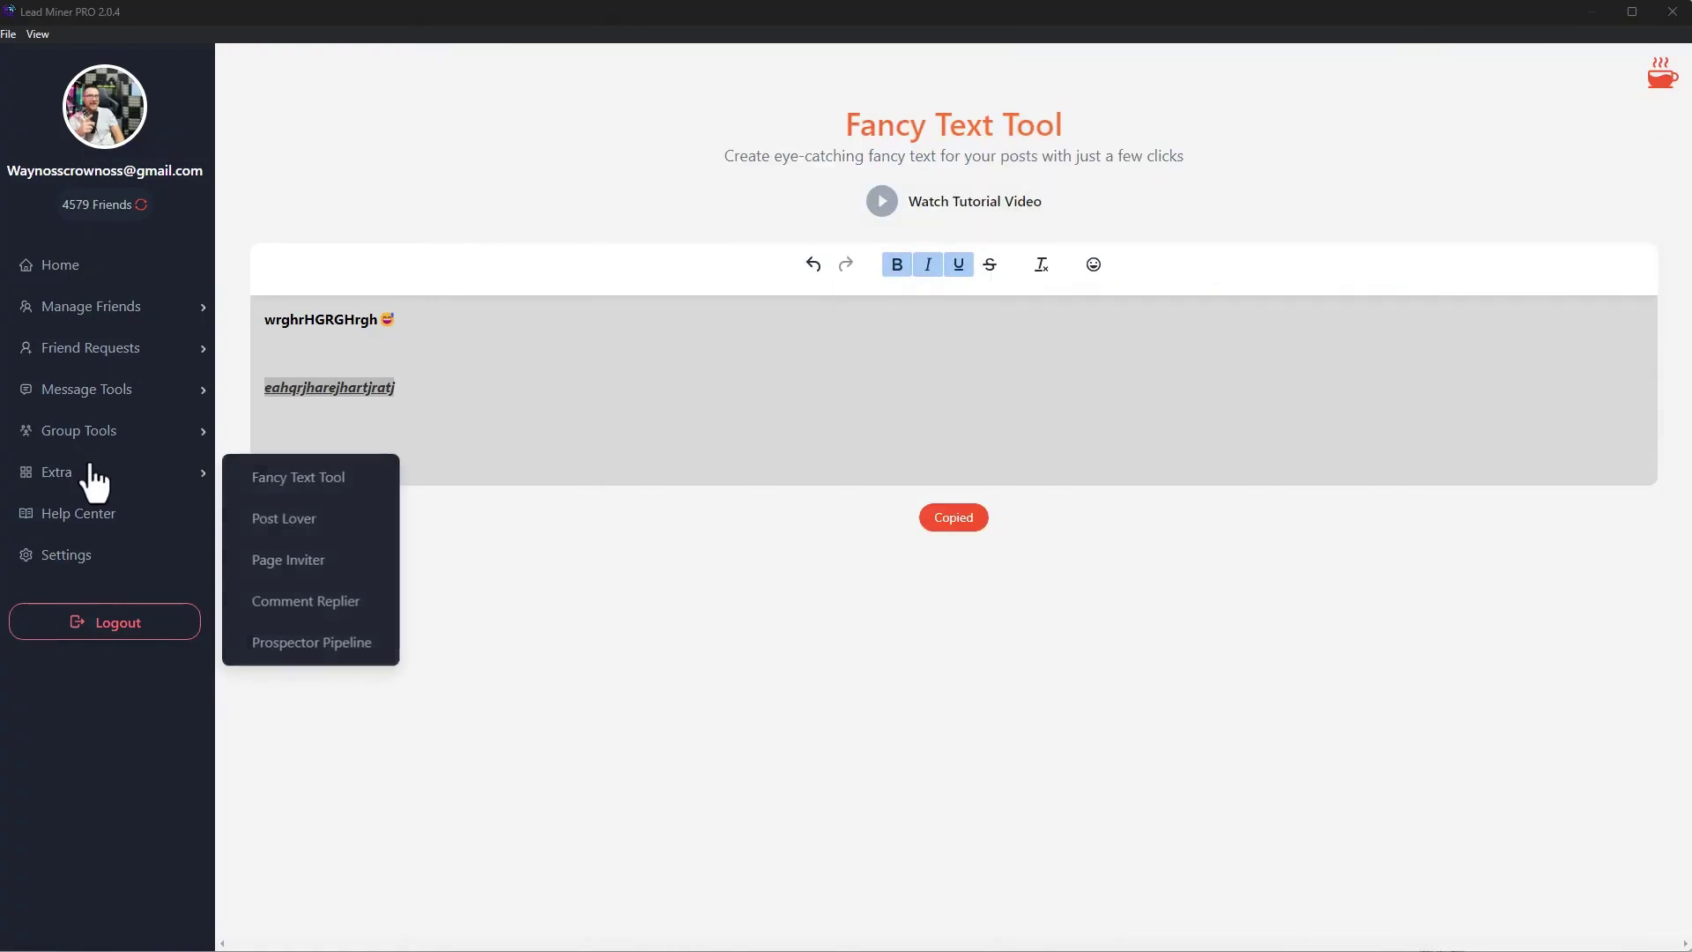
{"action": "left_click", "coordinate": [247, 519]}
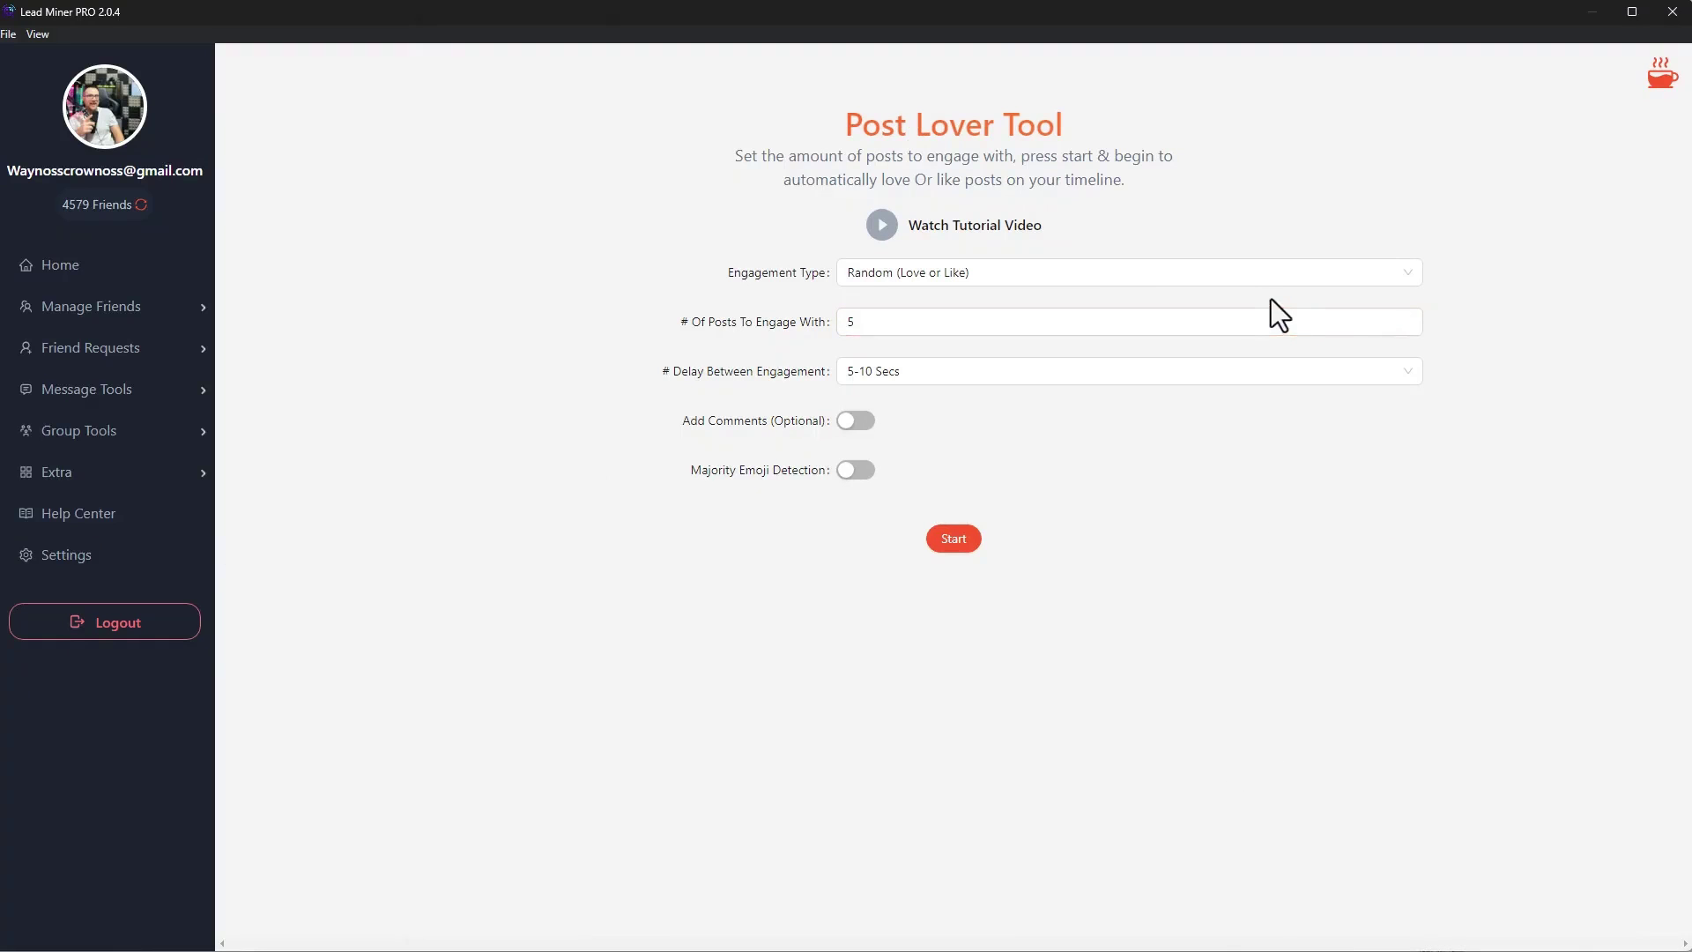
{"action": "left_click", "coordinate": [1246, 275]}
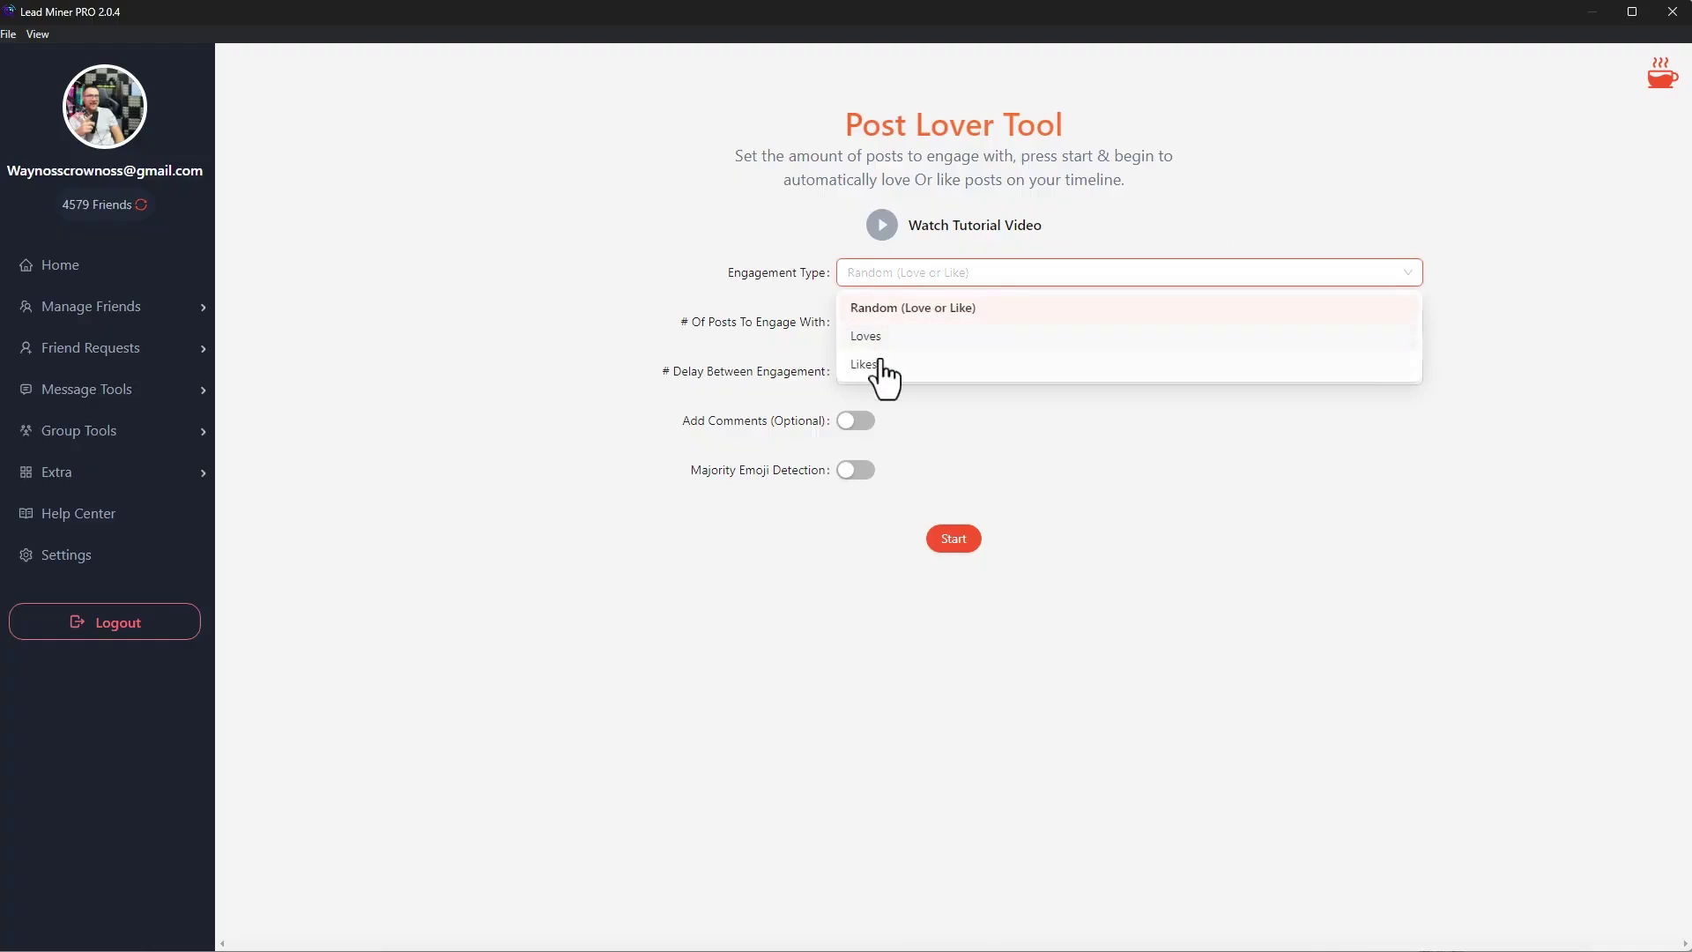
{"action": "left_click", "coordinate": [1227, 502]}
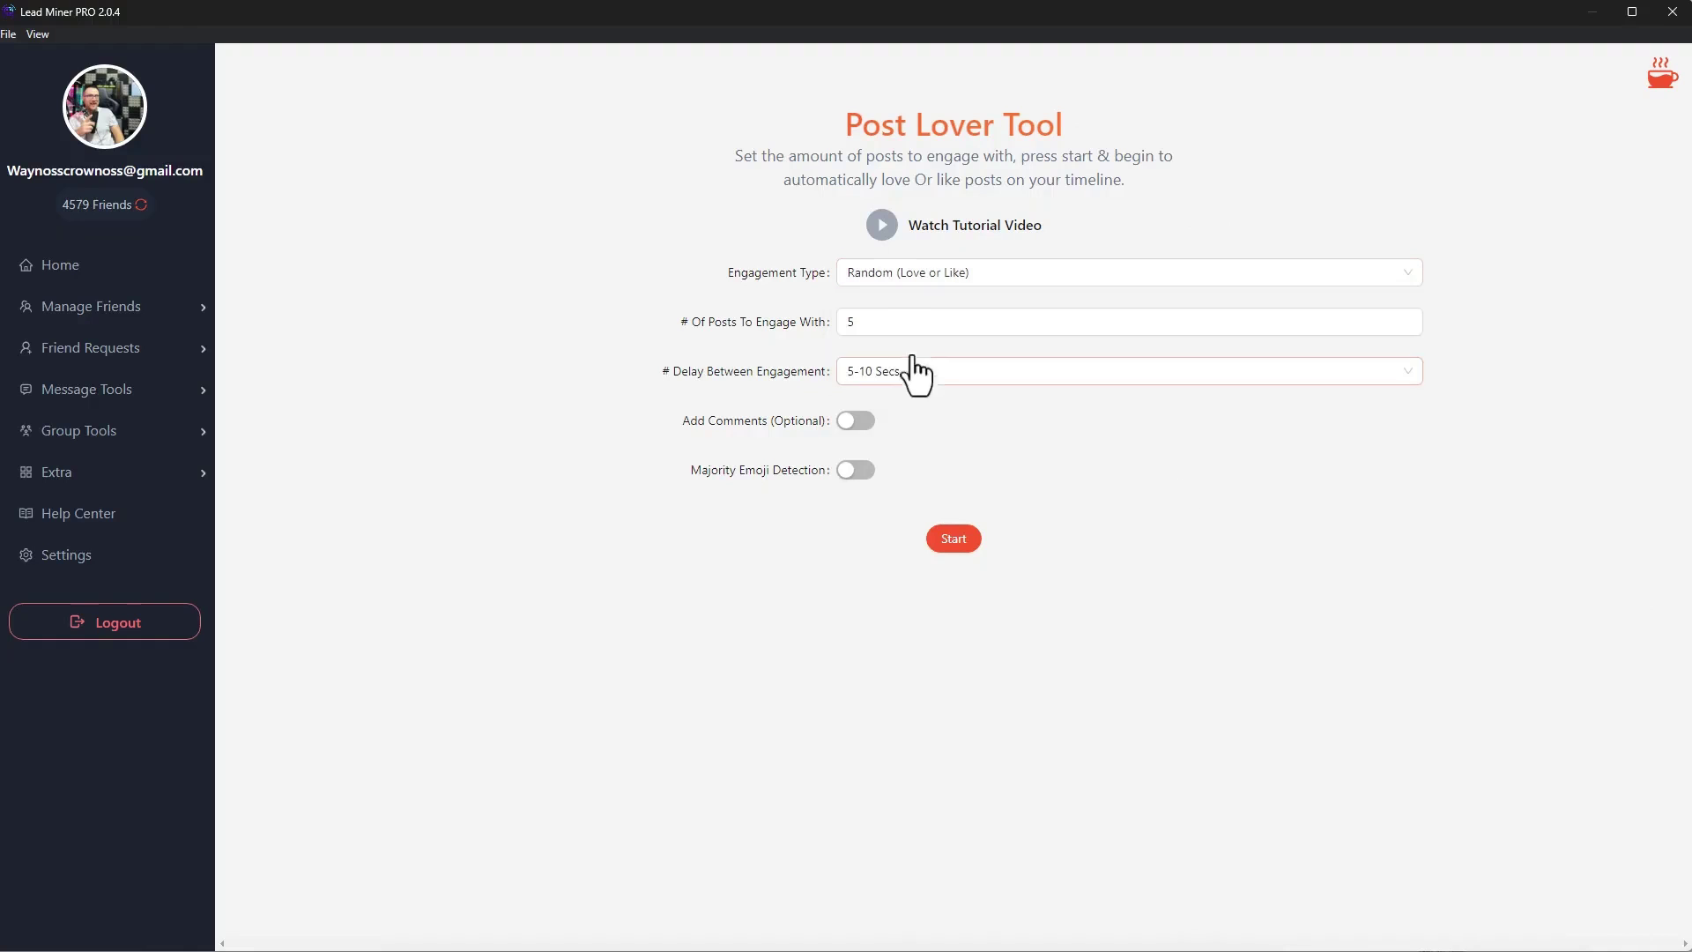
{"action": "double_click", "coordinate": [842, 322]}
{"action": "left_click", "coordinate": [1297, 437]}
{"action": "left_click_drag", "start_coordinate": [695, 373], "coordinate": [821, 375]}
{"action": "left_click", "coordinate": [1244, 485]}
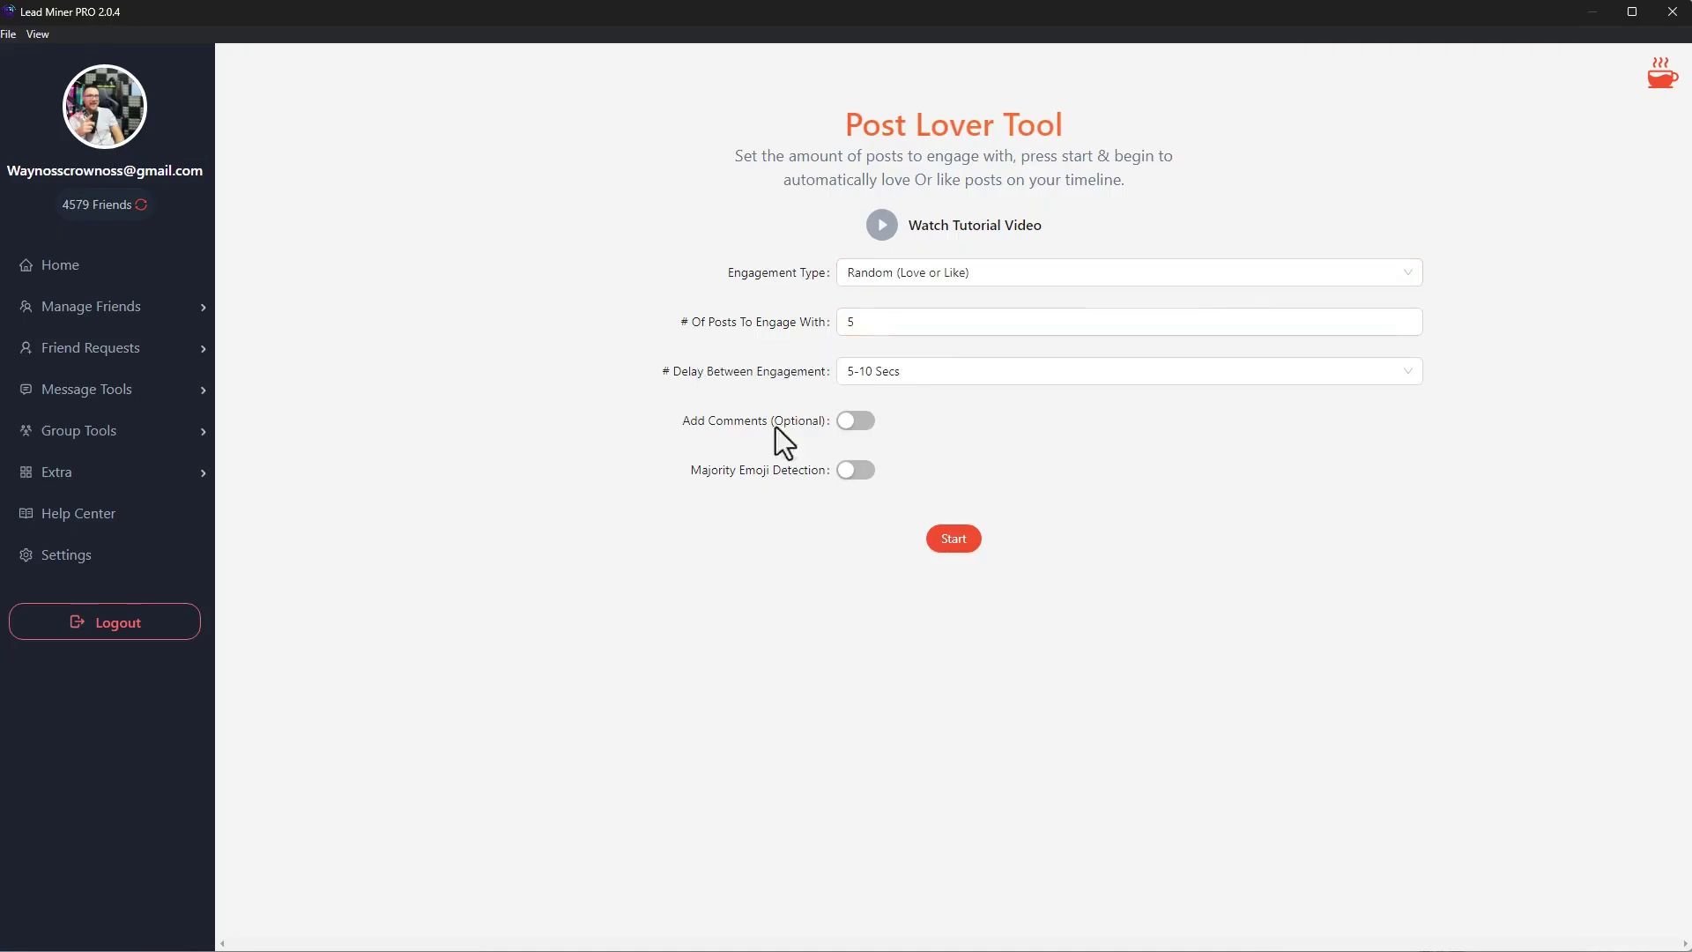
- Enable optional comments in Post Lover, look at the comment entry form, and disable the option again
{"action": "left_click", "coordinate": [857, 421]}
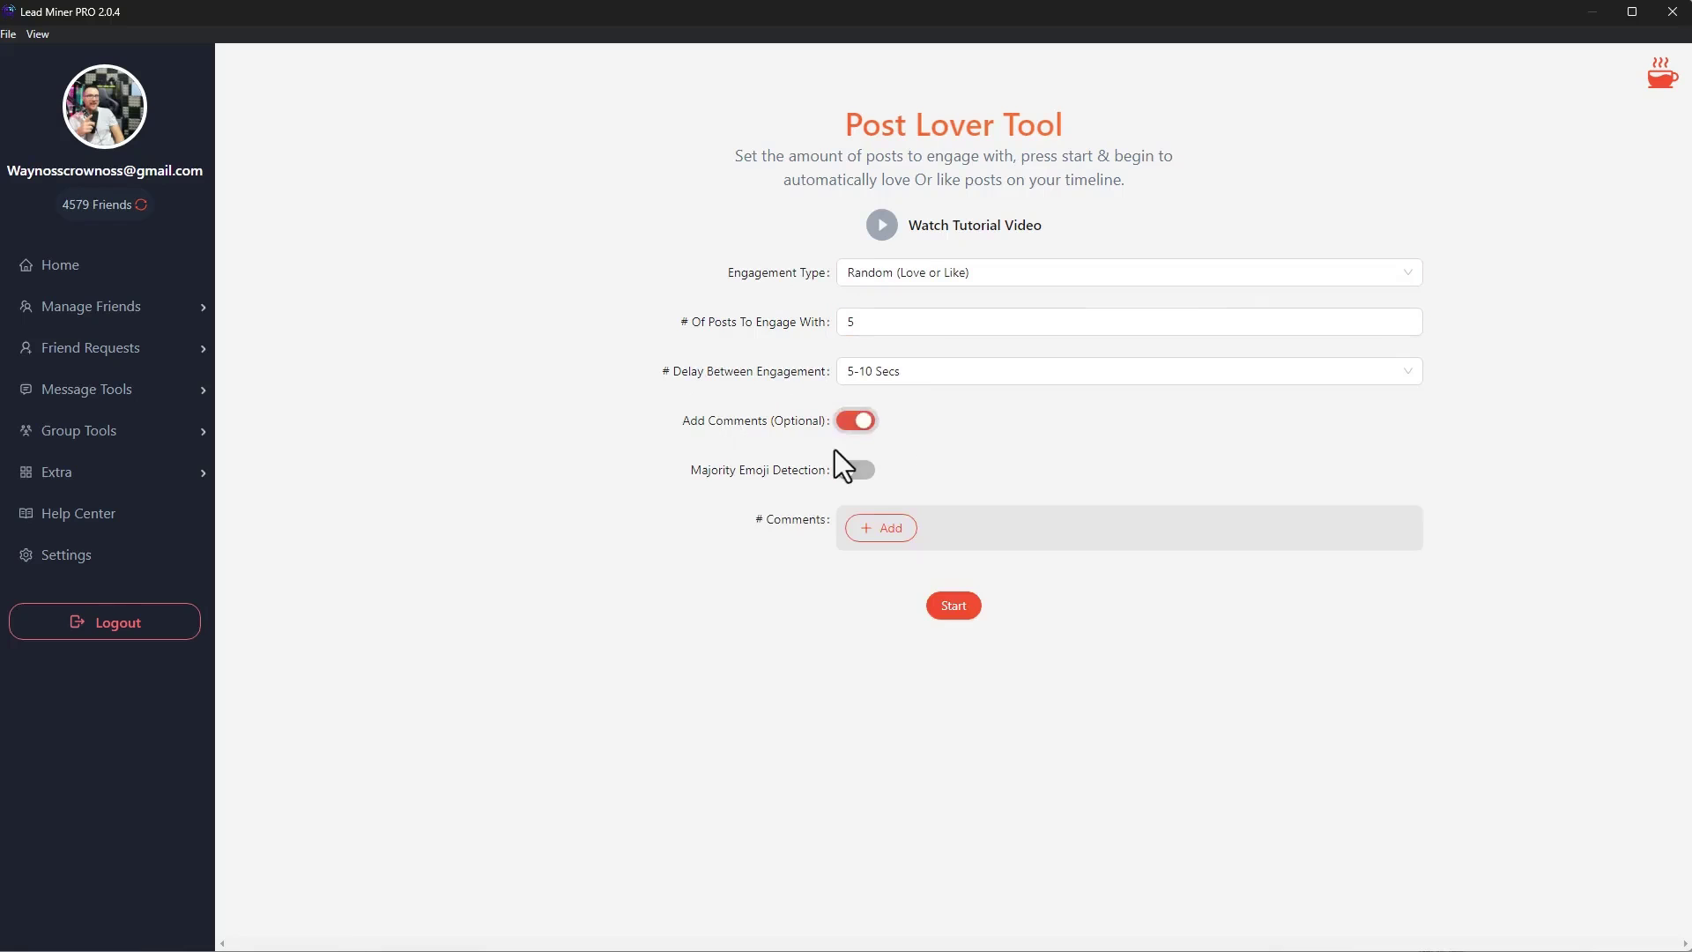
{"action": "left_click", "coordinate": [913, 524]}
{"action": "left_click", "coordinate": [1044, 158]}
{"action": "left_click", "coordinate": [855, 422]}
- Switch Majority Emoji Detection on in Post Lover and turn it back off
{"action": "left_click", "coordinate": [857, 475]}
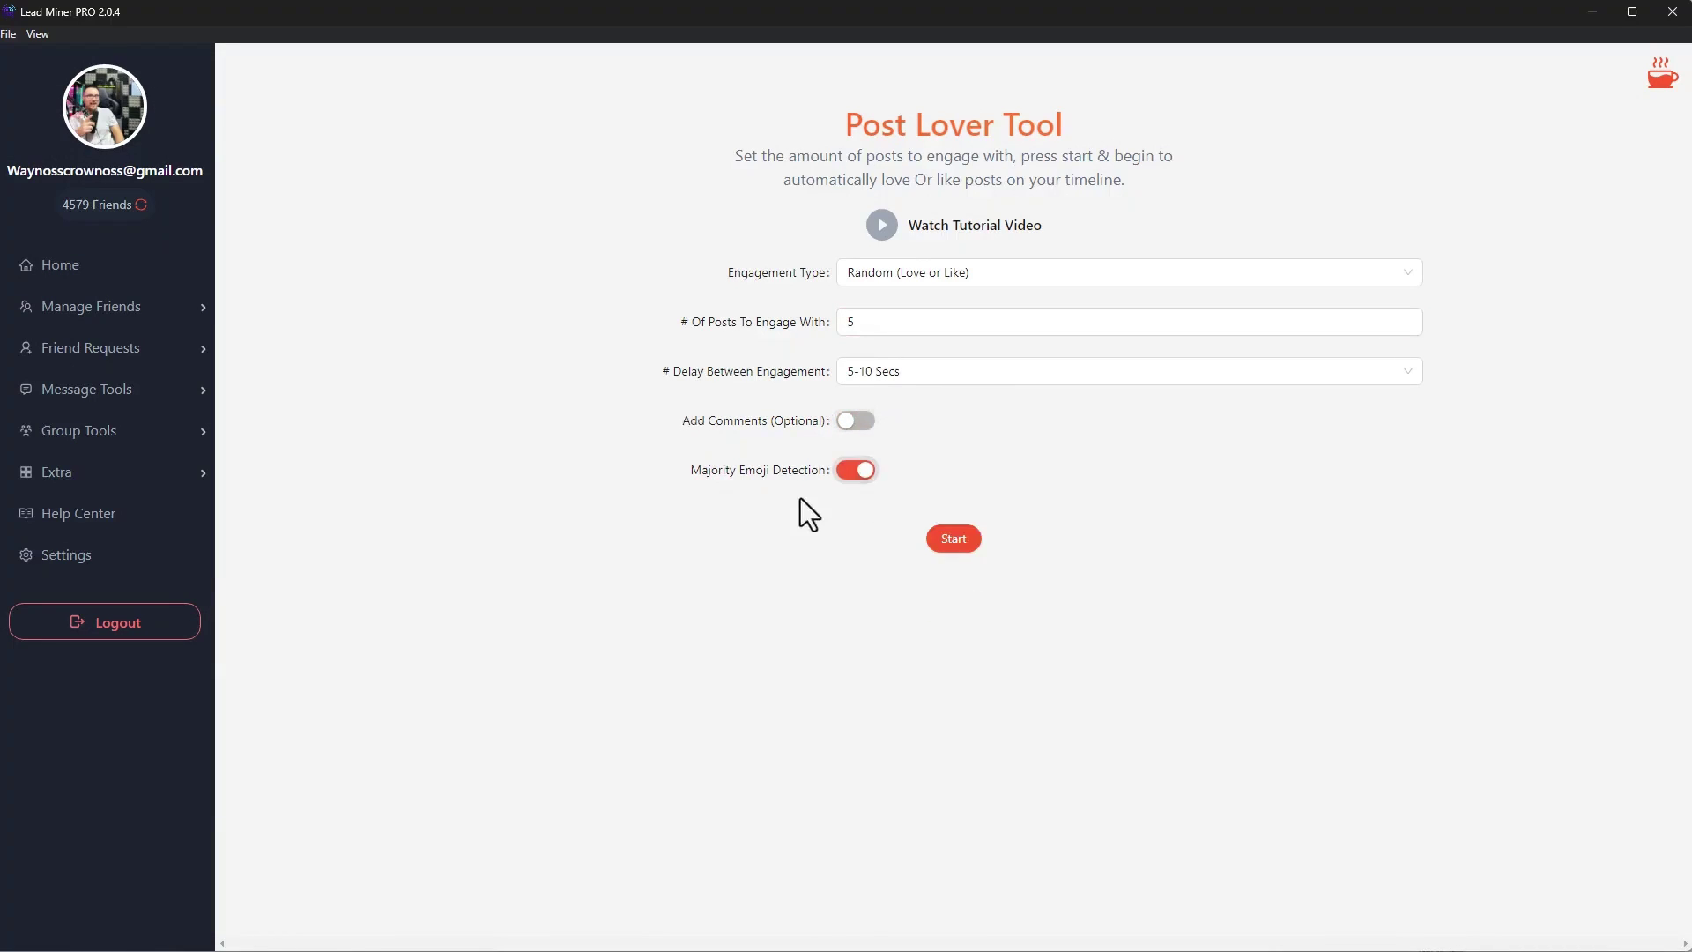
{"action": "left_click", "coordinate": [848, 474]}
{"action": "left_click_drag", "start_coordinate": [683, 471], "coordinate": [816, 485]}
{"action": "left_click", "coordinate": [960, 481]}
- Open the Page Inviter tool and examine its description and the list of Facebook pages
{"action": "mouse_move", "coordinate": [196, 481]}
{"action": "left_click", "coordinate": [264, 541]}
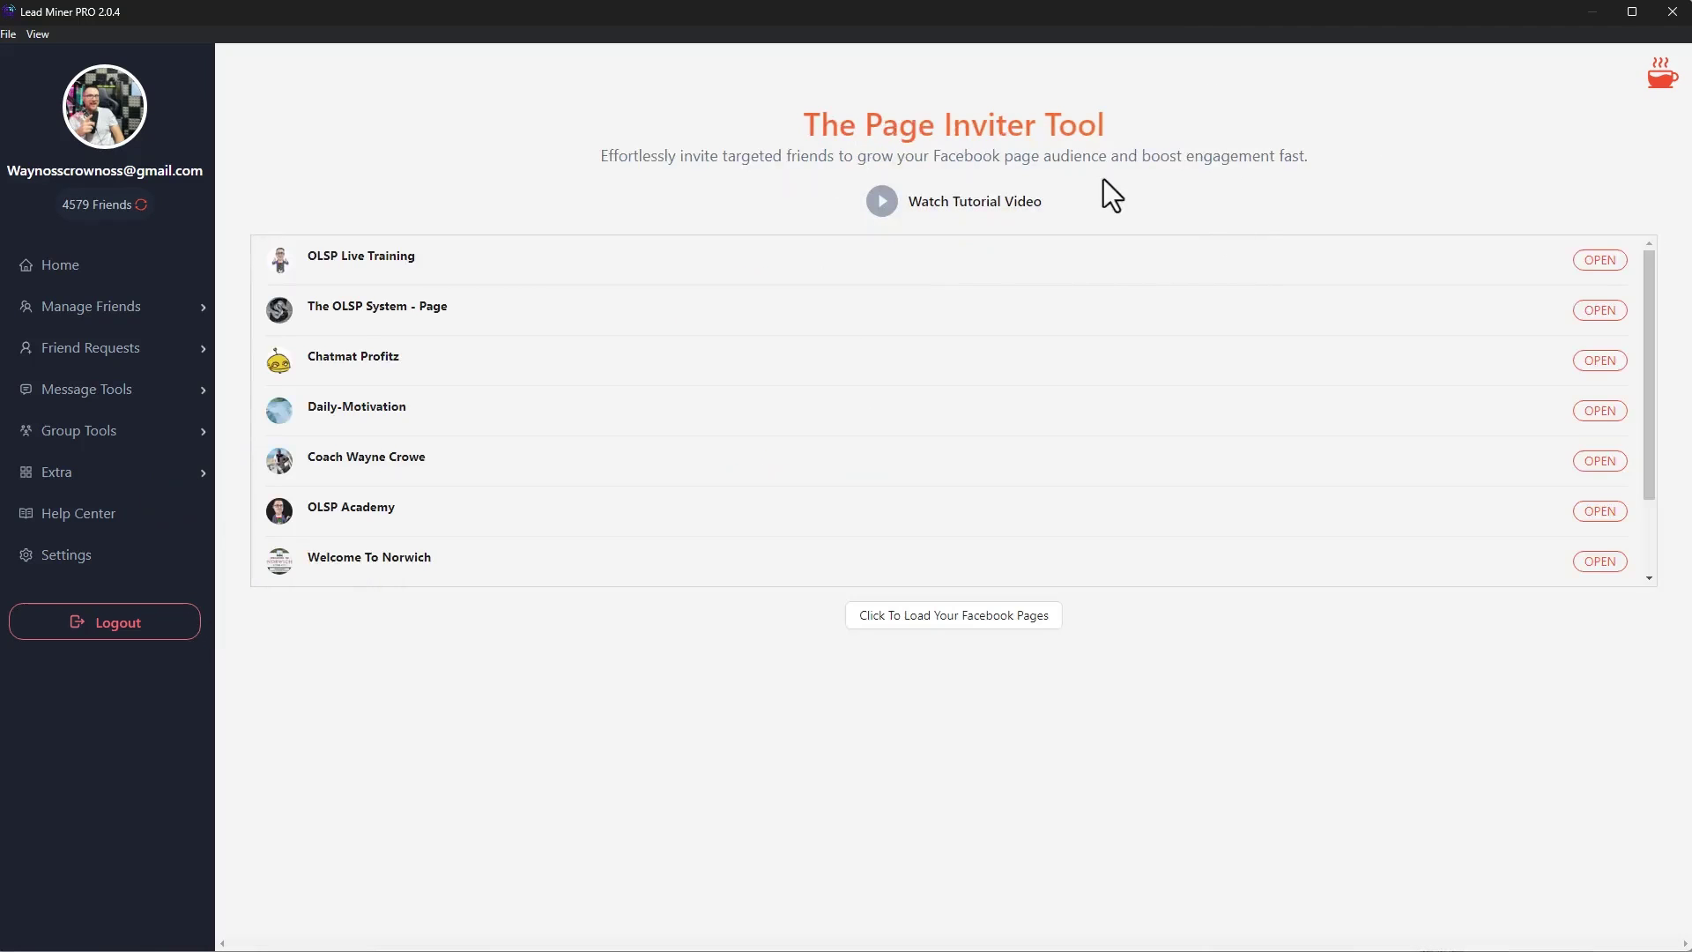
{"action": "left_click_drag", "start_coordinate": [691, 117], "coordinate": [1308, 211]}
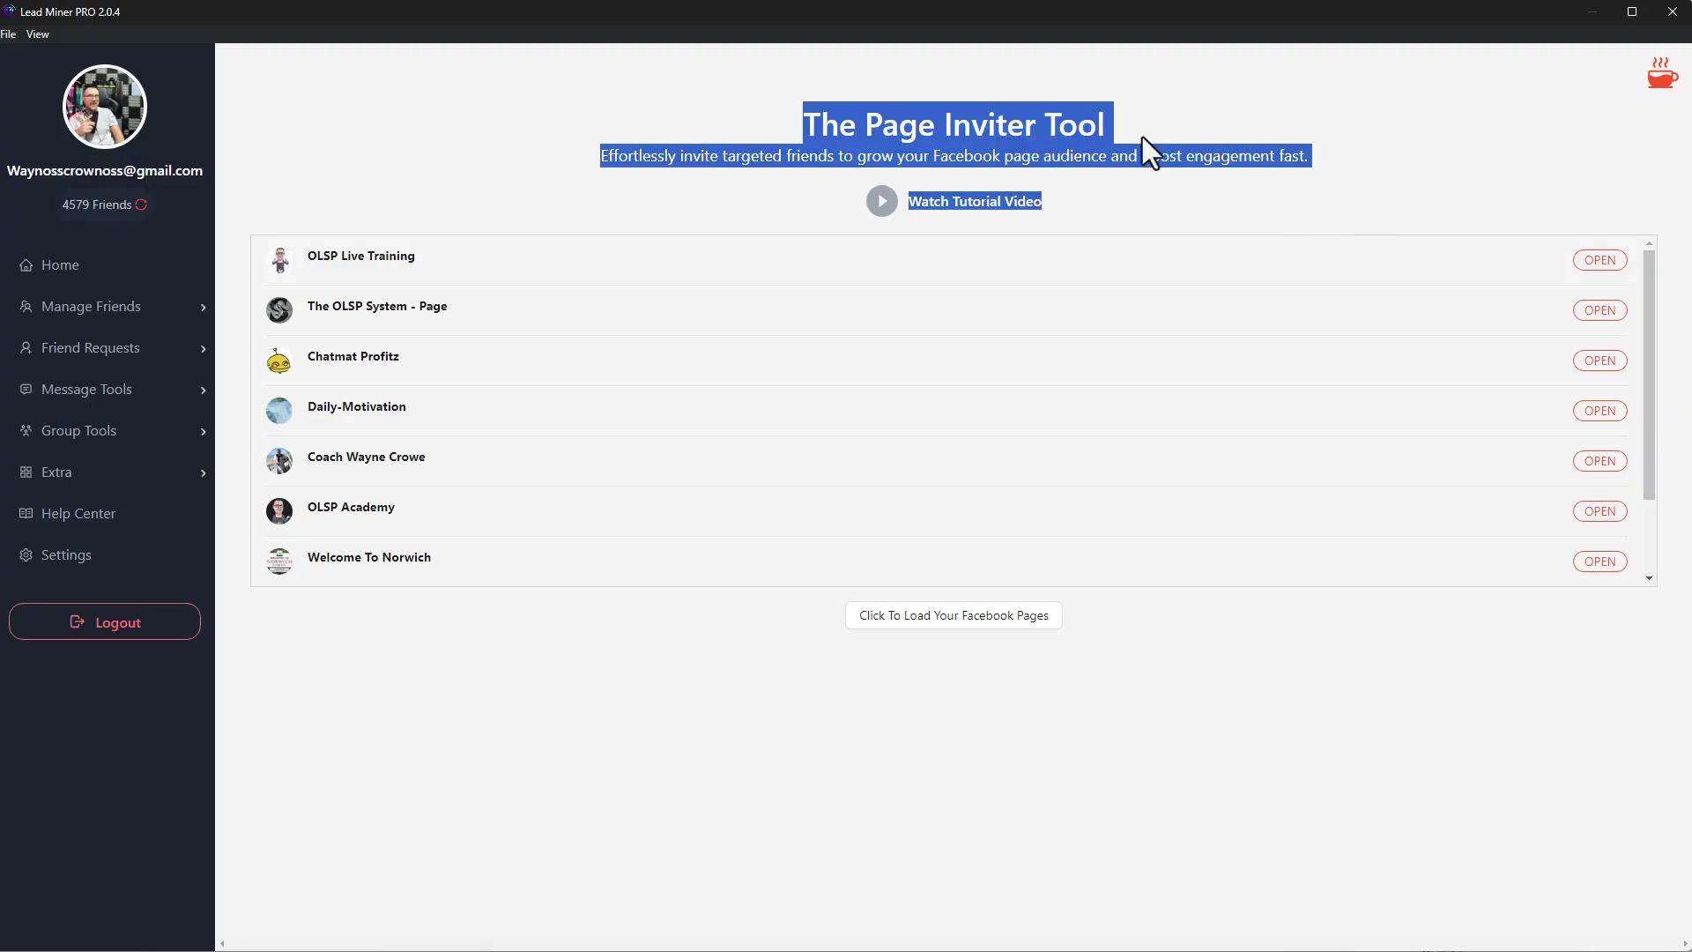
{"action": "left_click", "coordinate": [859, 271]}
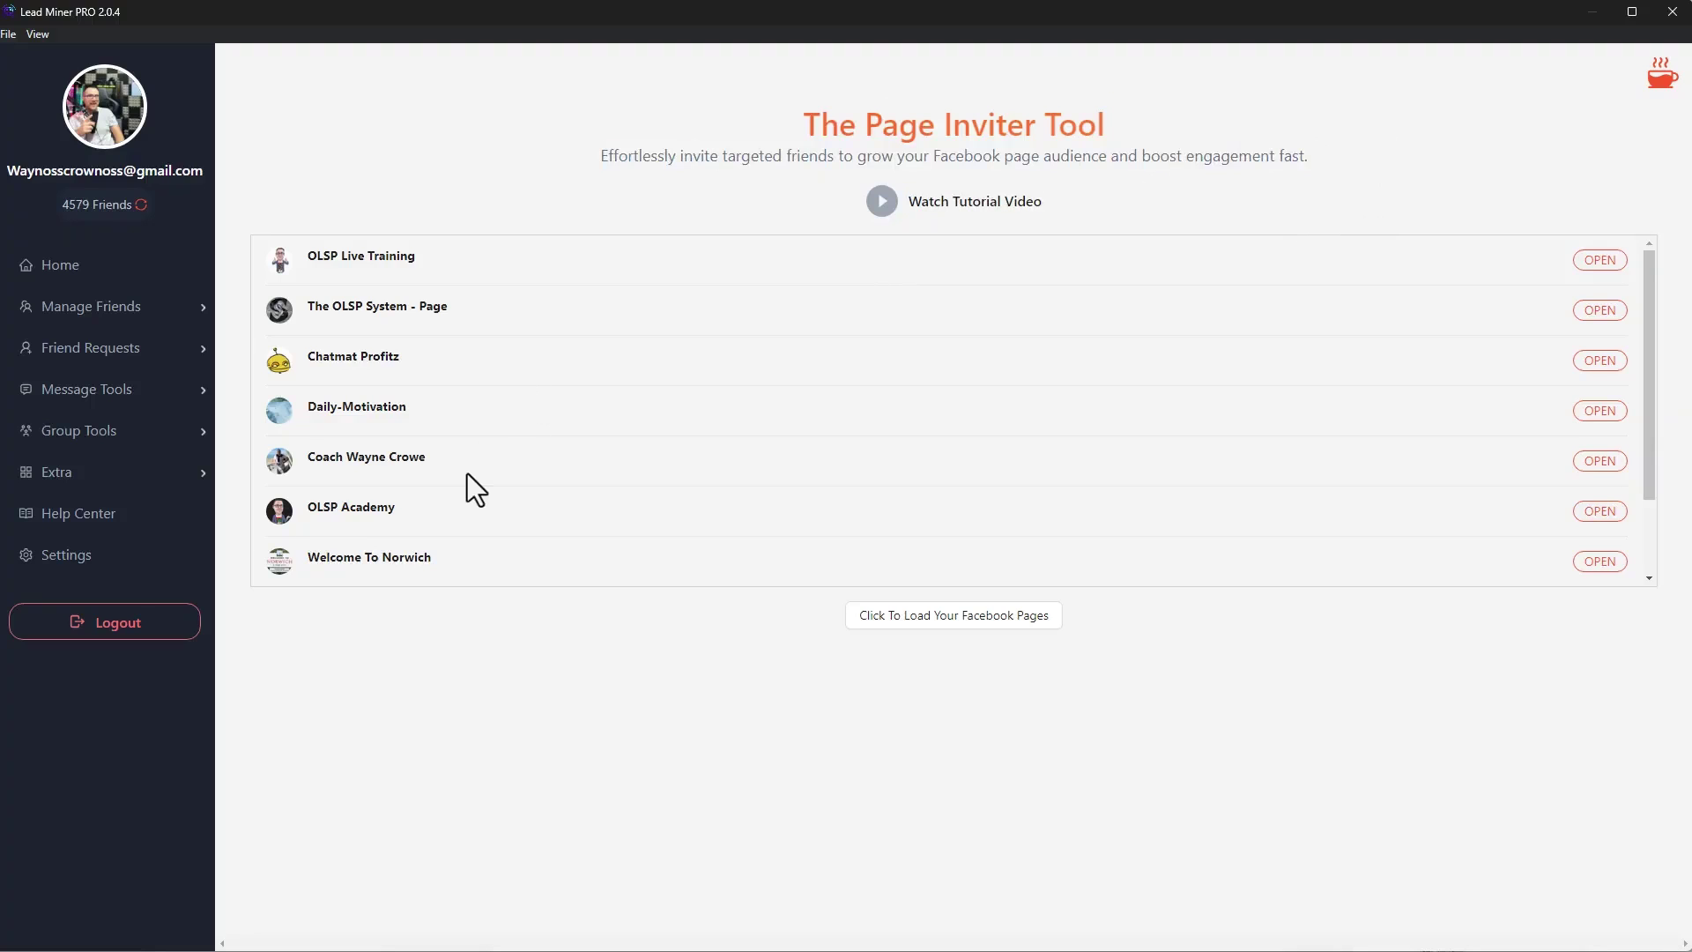
- Open the Comment Replier tool, review the available post types and keep Normal Post selected
{"action": "mouse_move", "coordinate": [143, 441]}
{"action": "mouse_move", "coordinate": [113, 473]}
{"action": "left_click", "coordinate": [282, 608]}
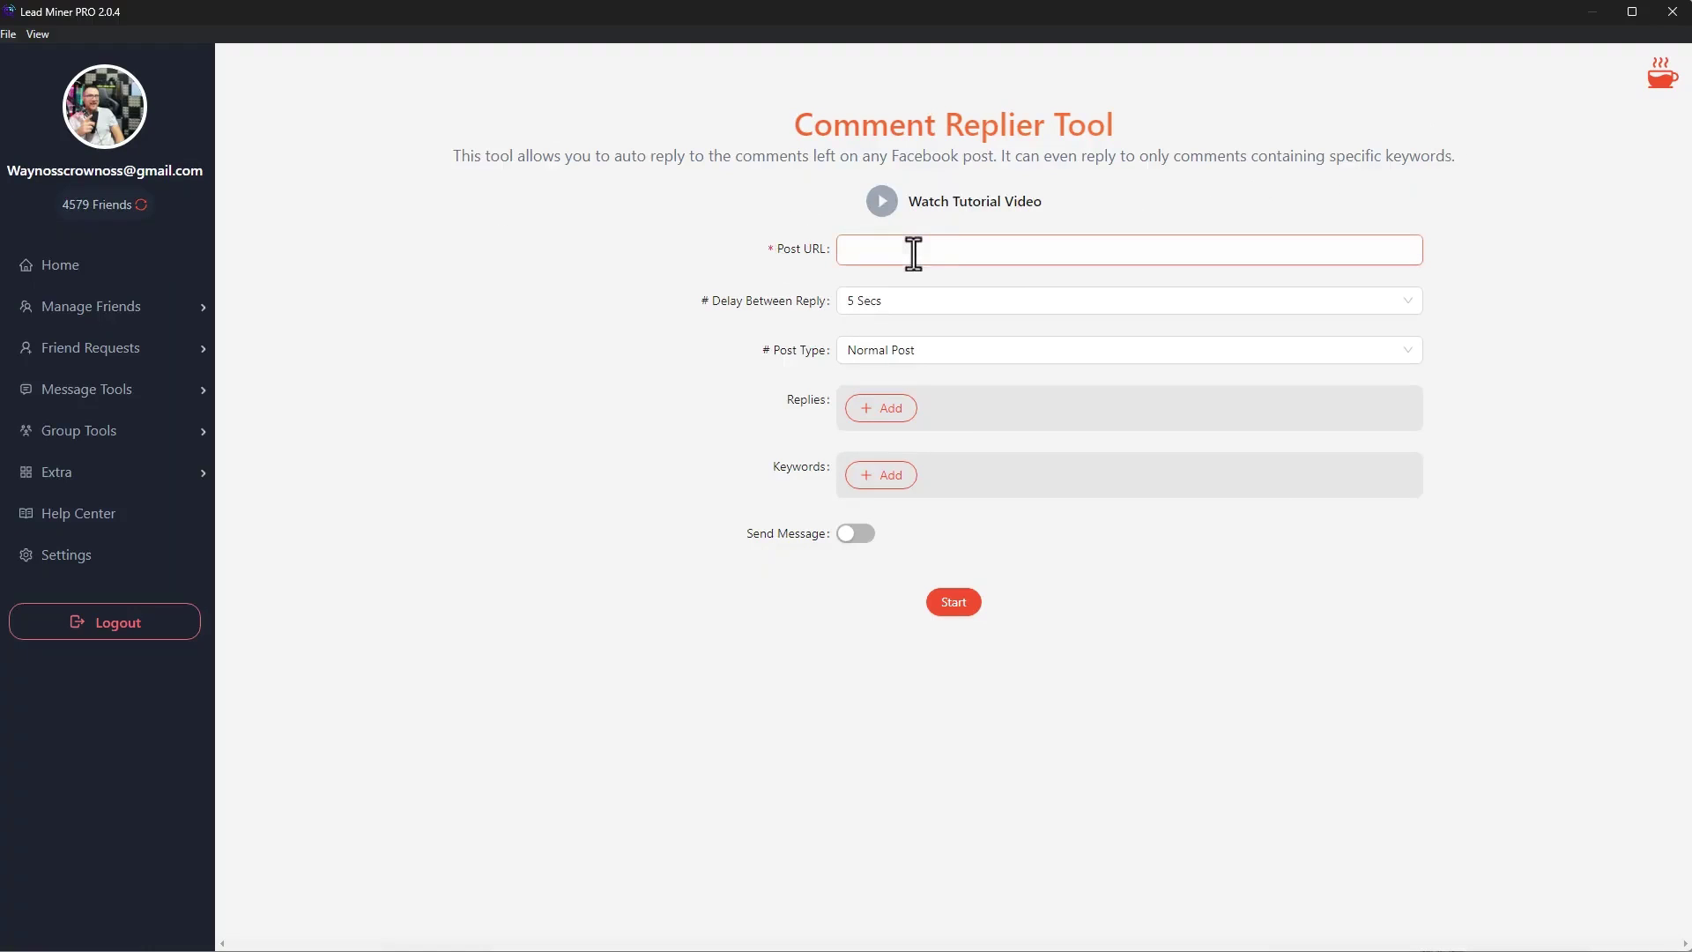
{"action": "left_click", "coordinate": [912, 357]}
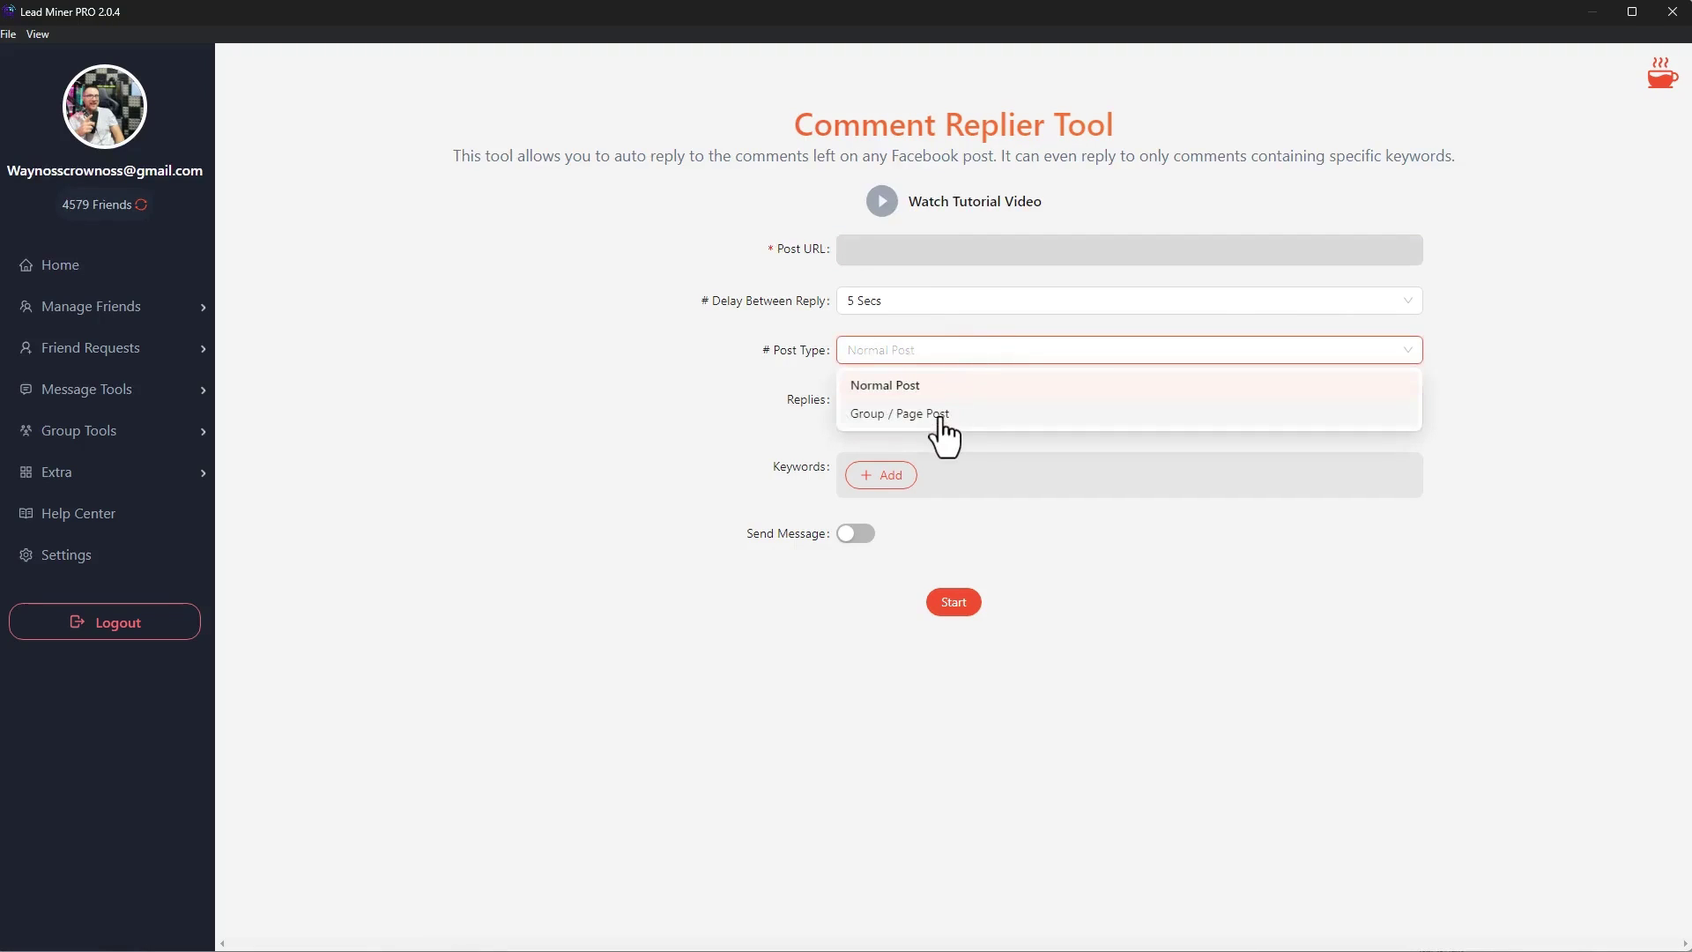
{"action": "left_click", "coordinate": [950, 385]}
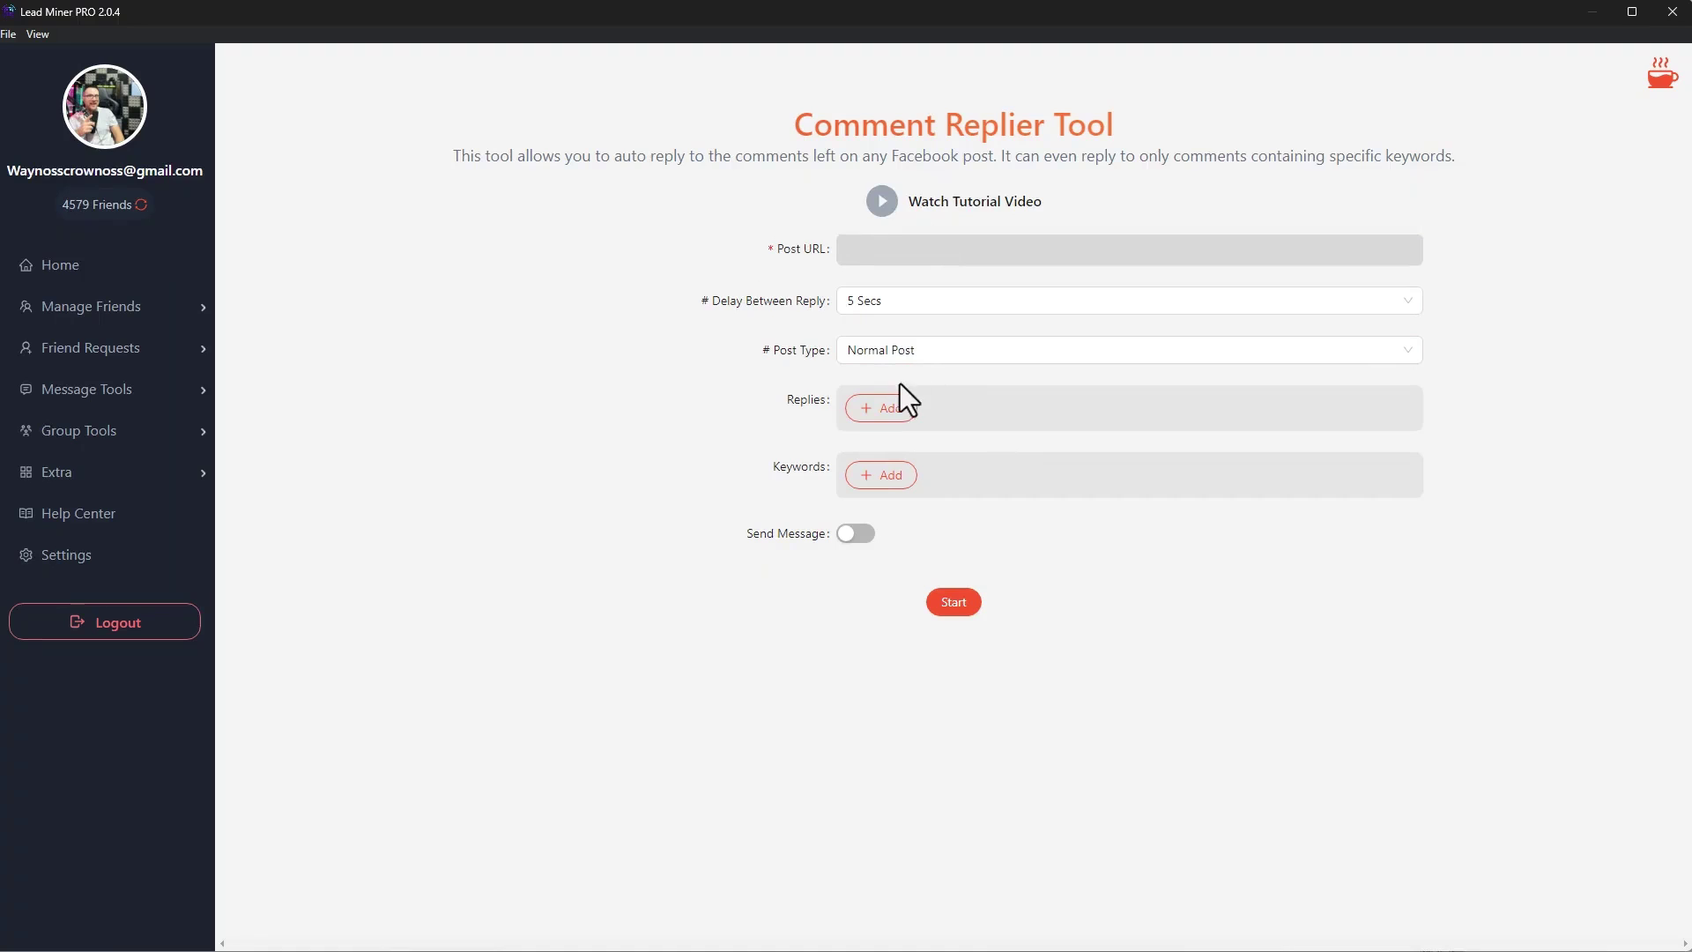
- Look at the reply and keyword entry forms, and briefly enable Send Message to view its message options
{"action": "left_click", "coordinate": [891, 407]}
{"action": "left_click", "coordinate": [1047, 160]}
{"action": "left_click", "coordinate": [881, 475]}
{"action": "left_click", "coordinate": [559, 467]}
{"action": "left_click", "coordinate": [865, 545]}
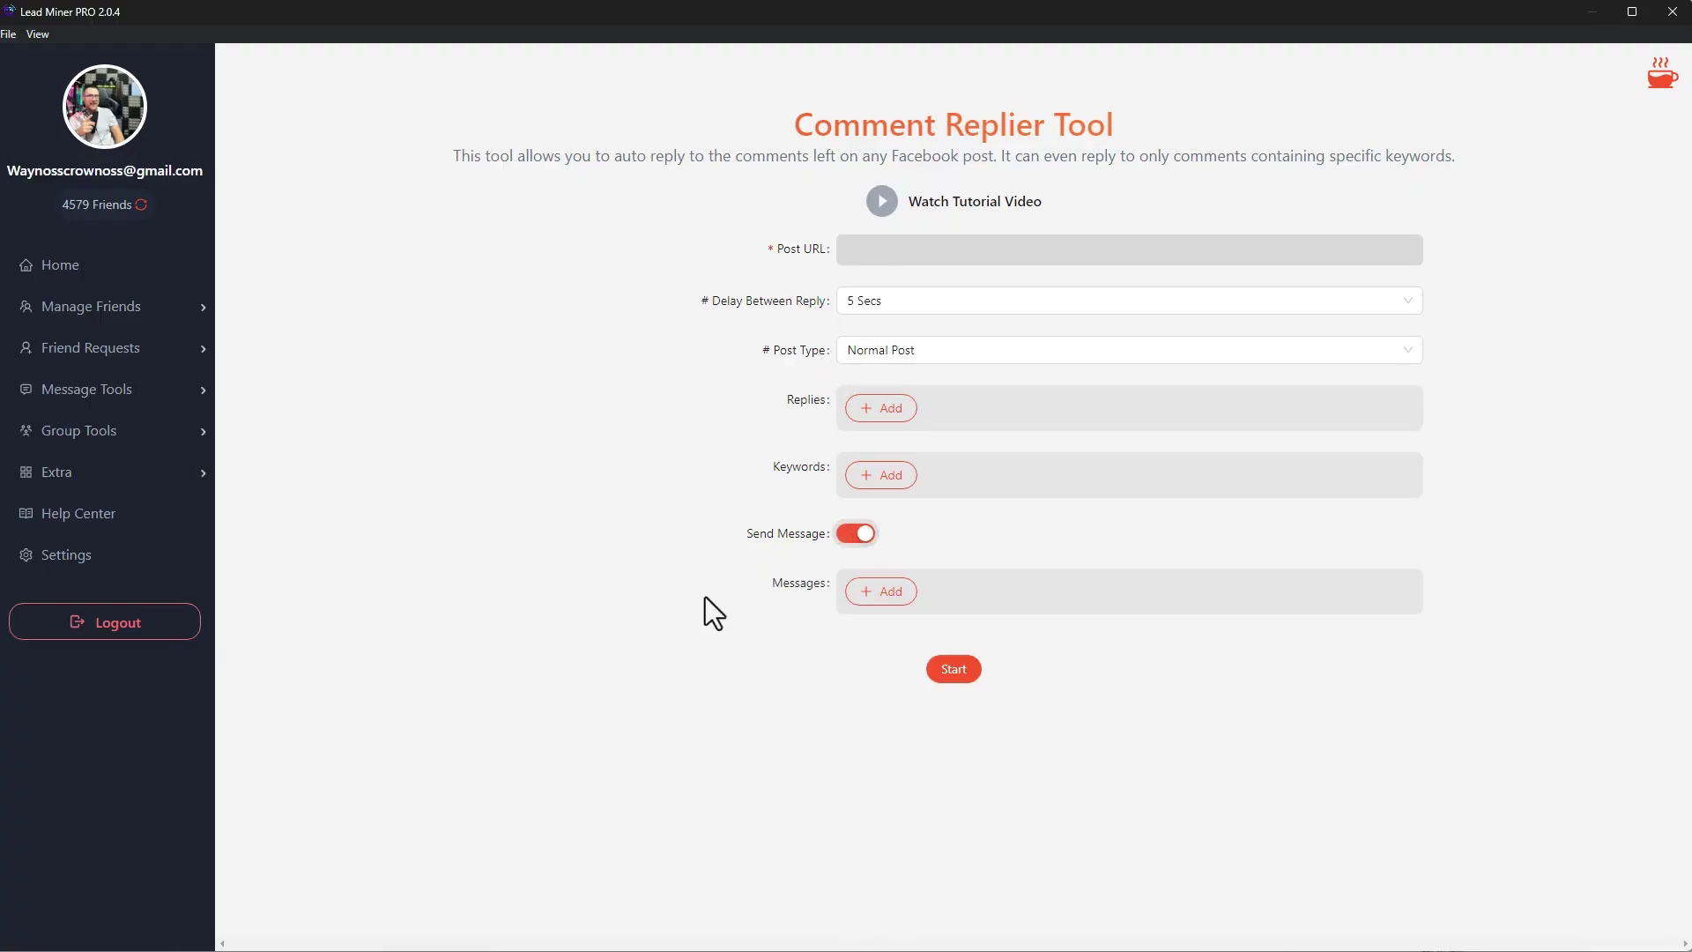
{"action": "left_click", "coordinate": [847, 545]}
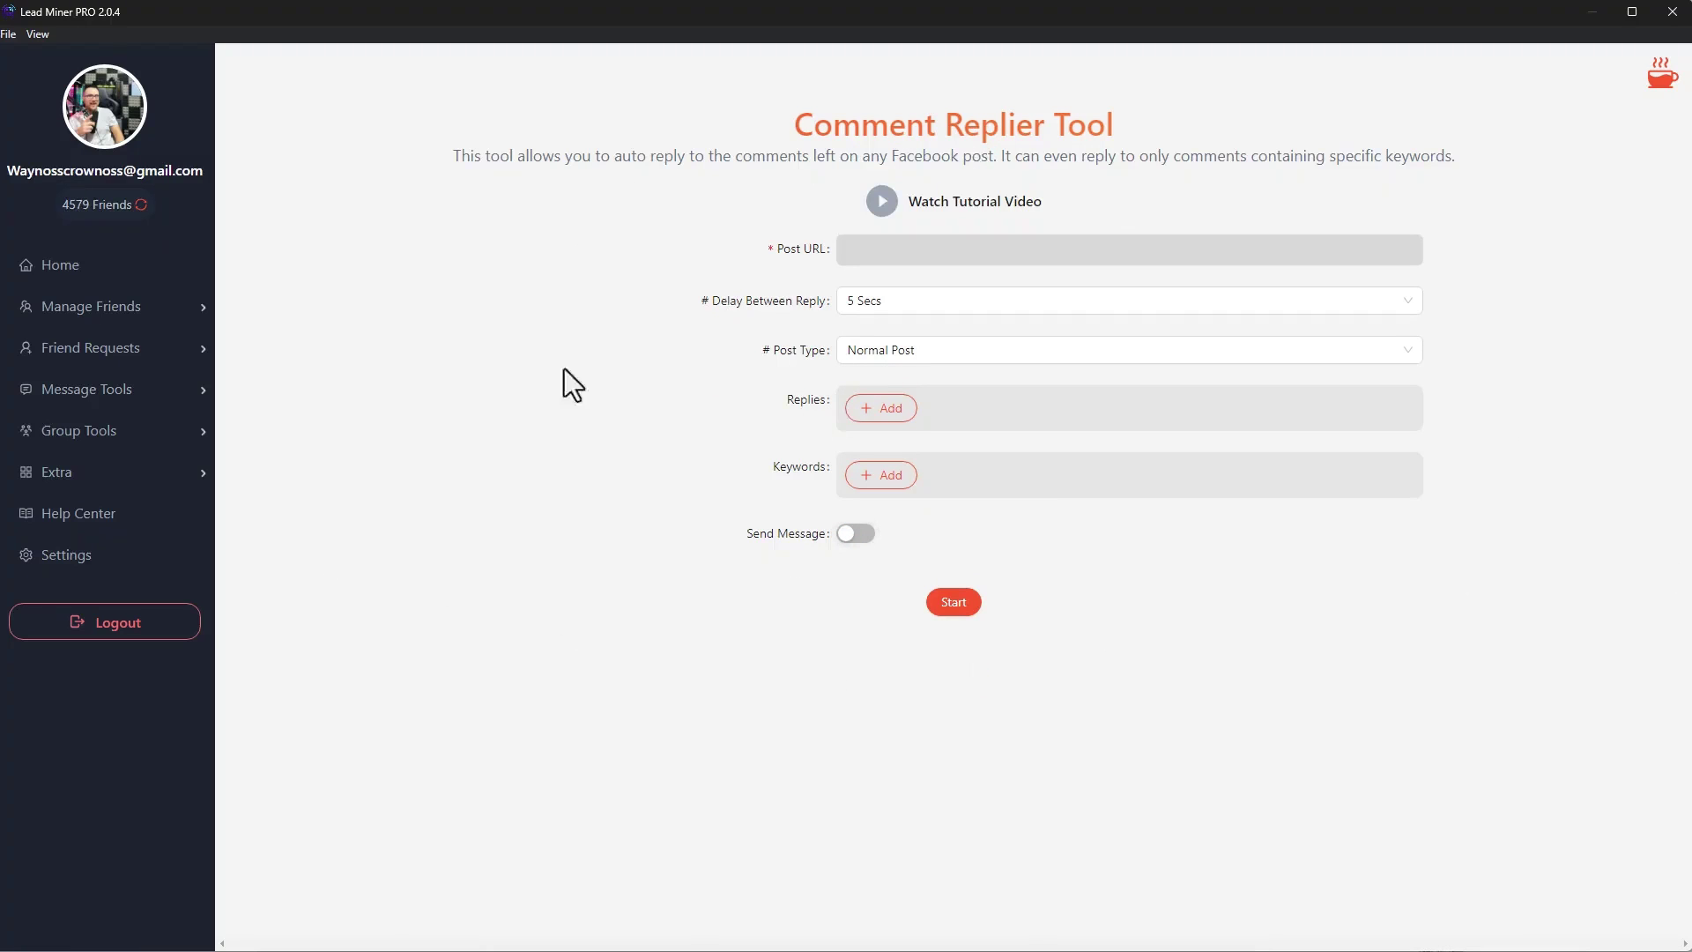
- Open the Prospector Pipeline and display the pipelines of the "test" track
{"action": "mouse_move", "coordinate": [159, 483]}
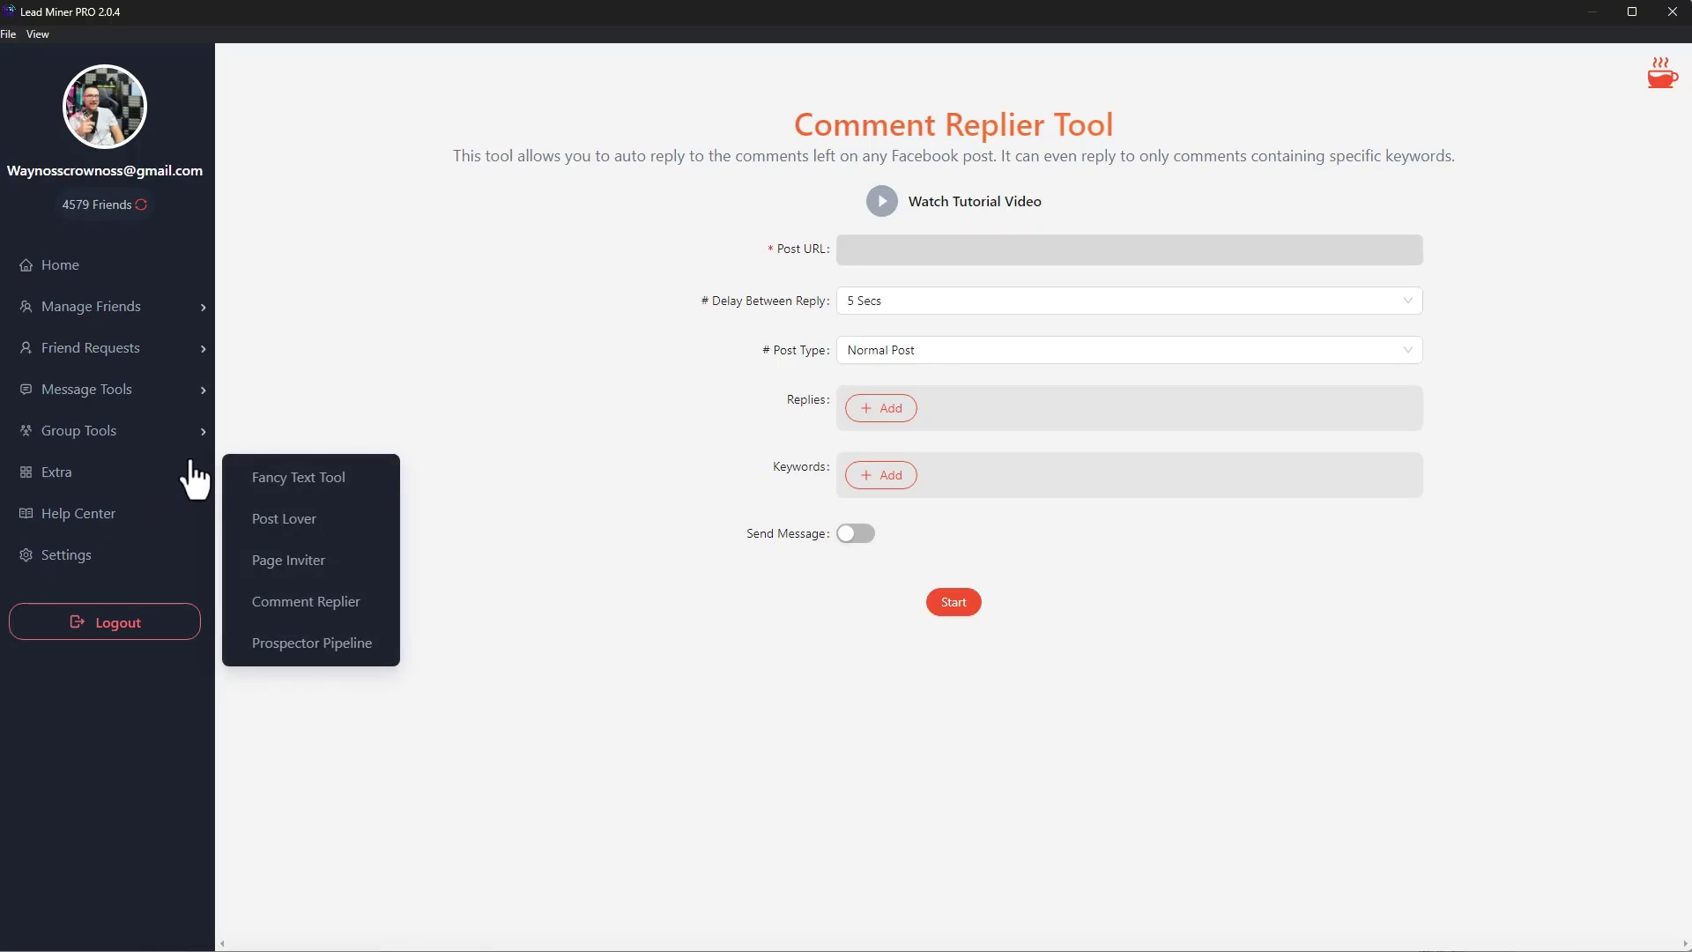
{"action": "mouse_move", "coordinate": [102, 483]}
{"action": "left_click", "coordinate": [326, 648]}
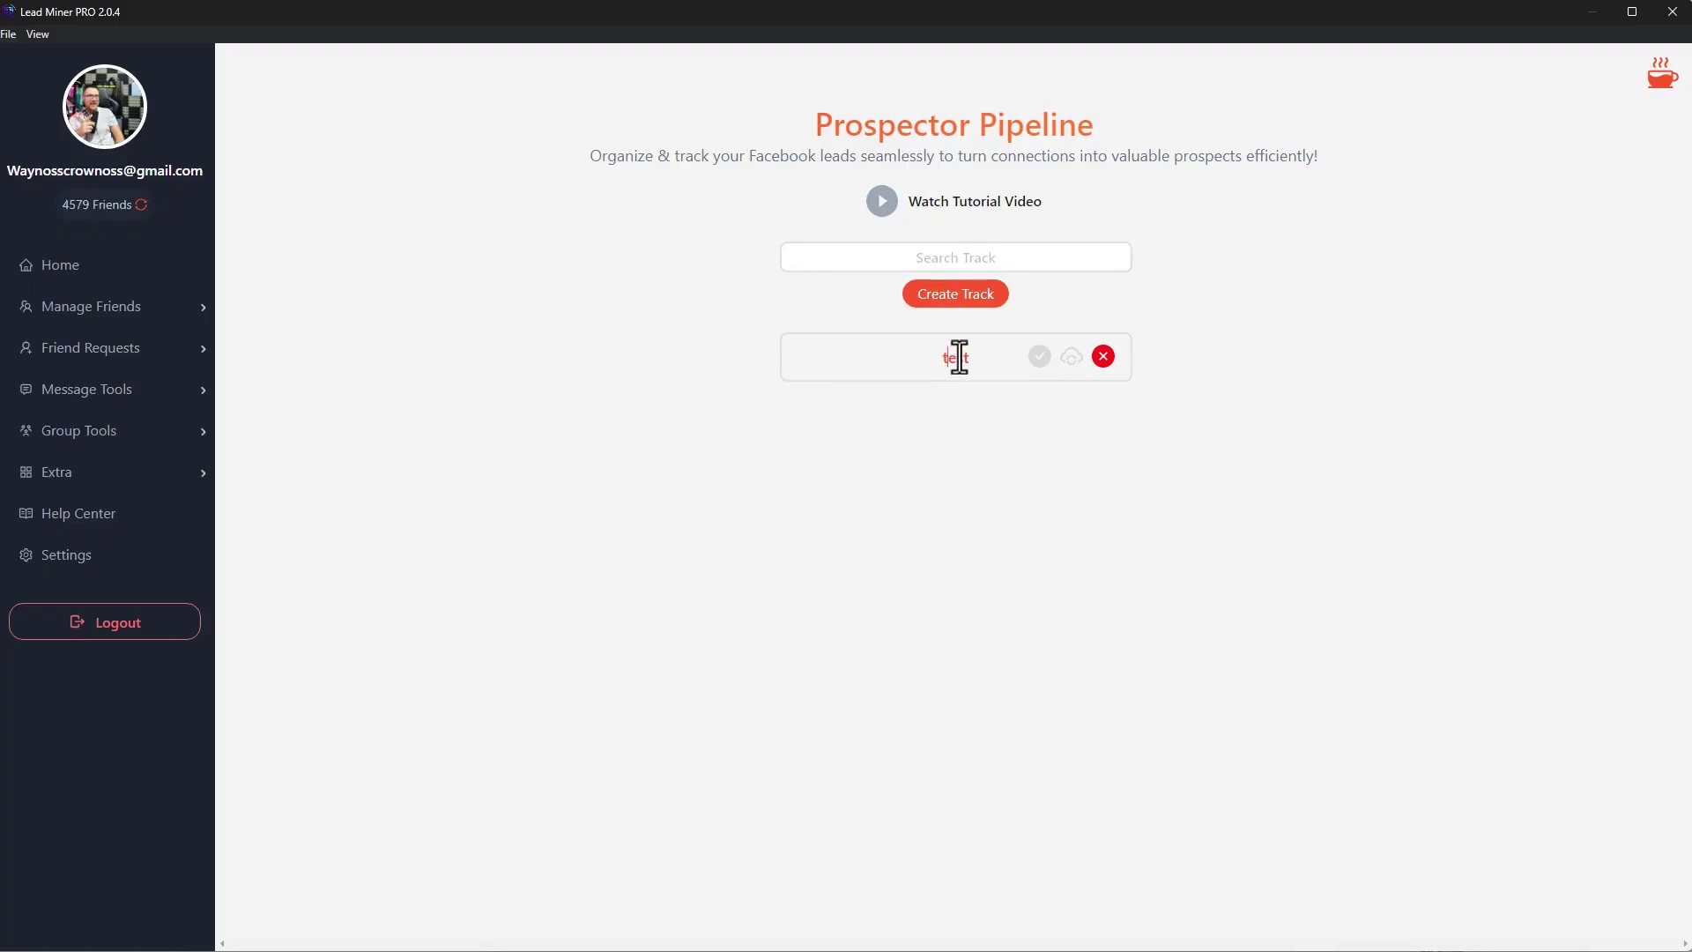
{"action": "left_click", "coordinate": [1038, 358]}
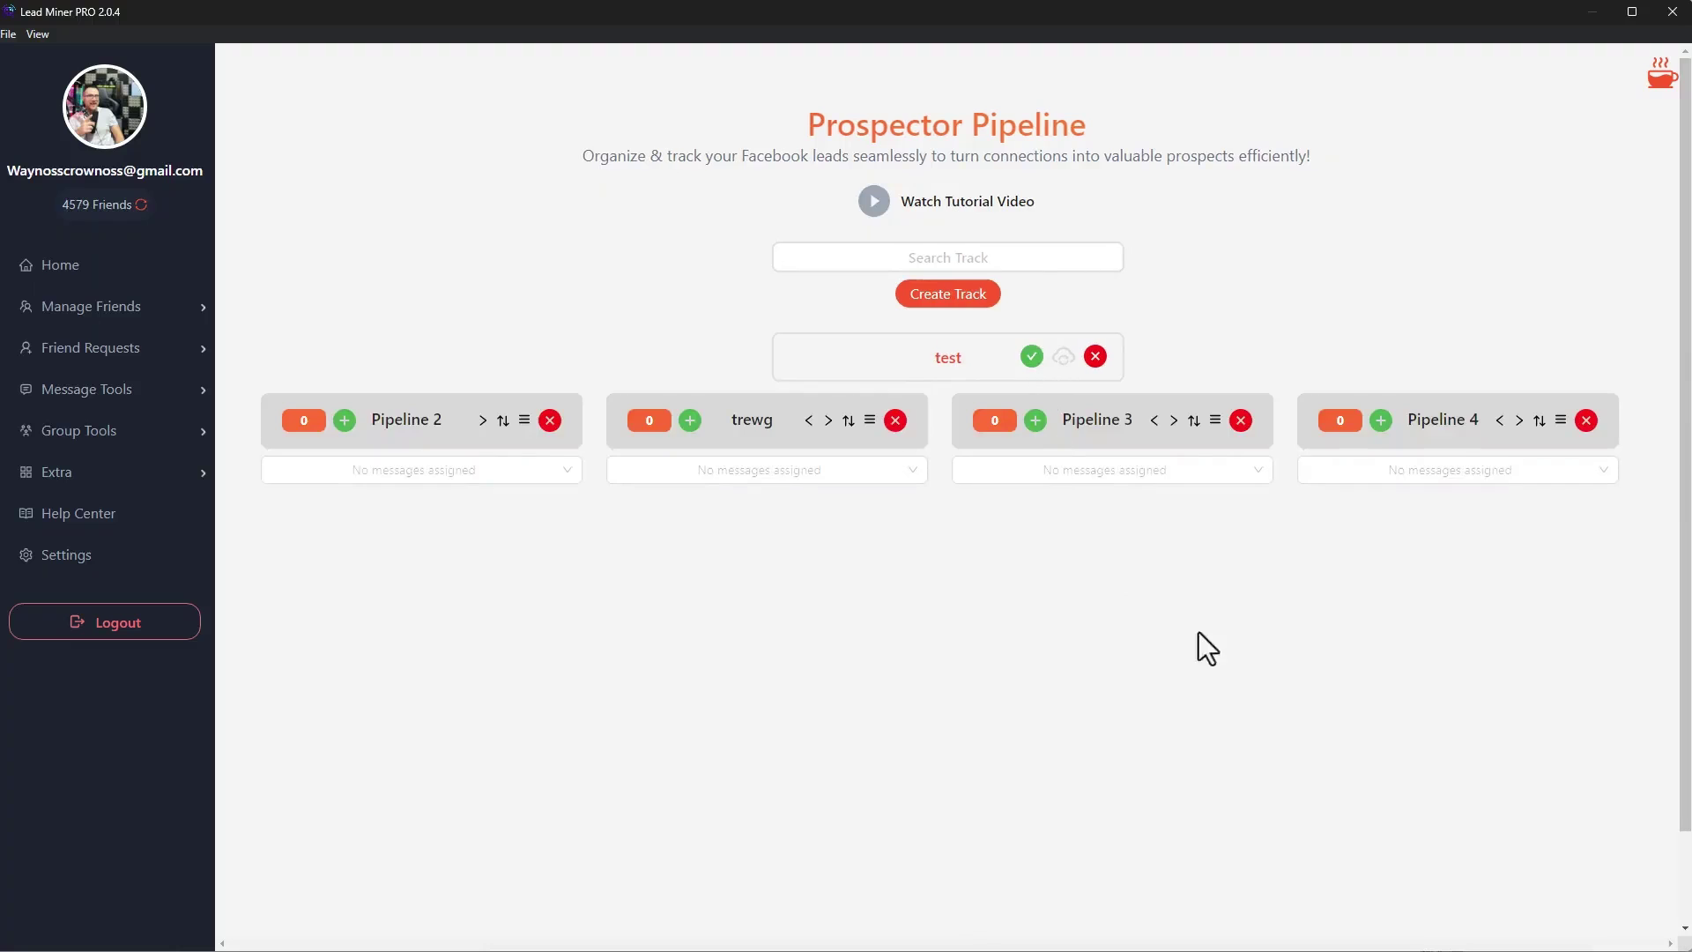
- View the assignable messages and the broadcast list choices for adding people to Pipeline 2, leaving them unselected
{"action": "left_click", "coordinate": [412, 478]}
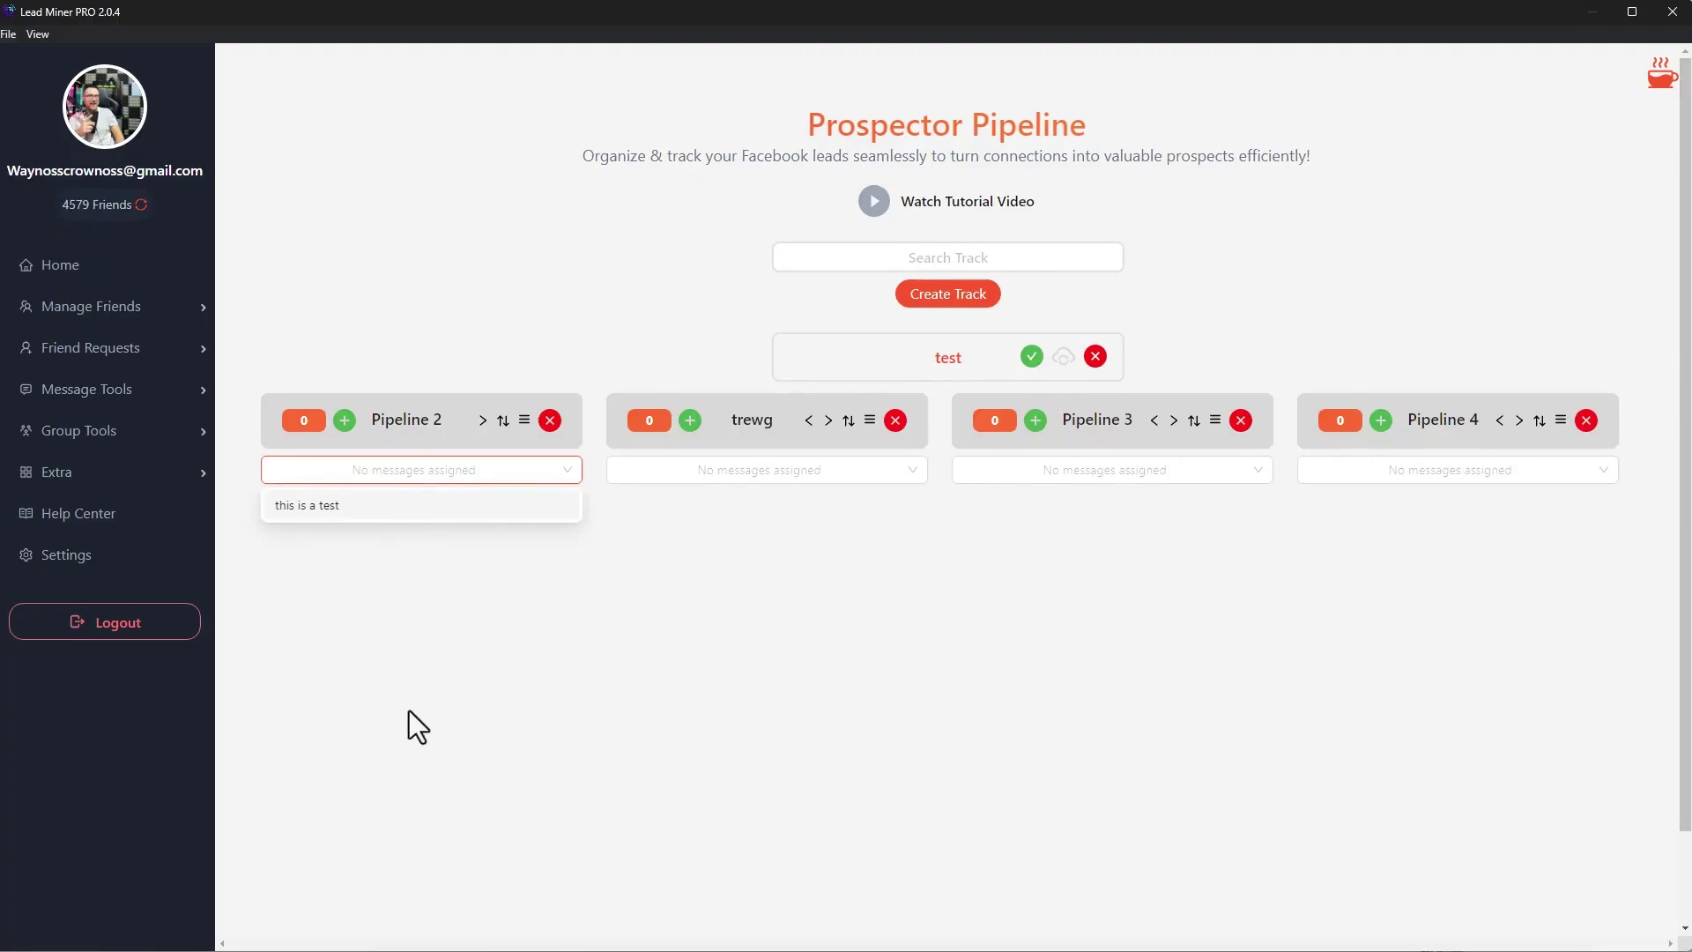
{"action": "left_click", "coordinate": [344, 420]}
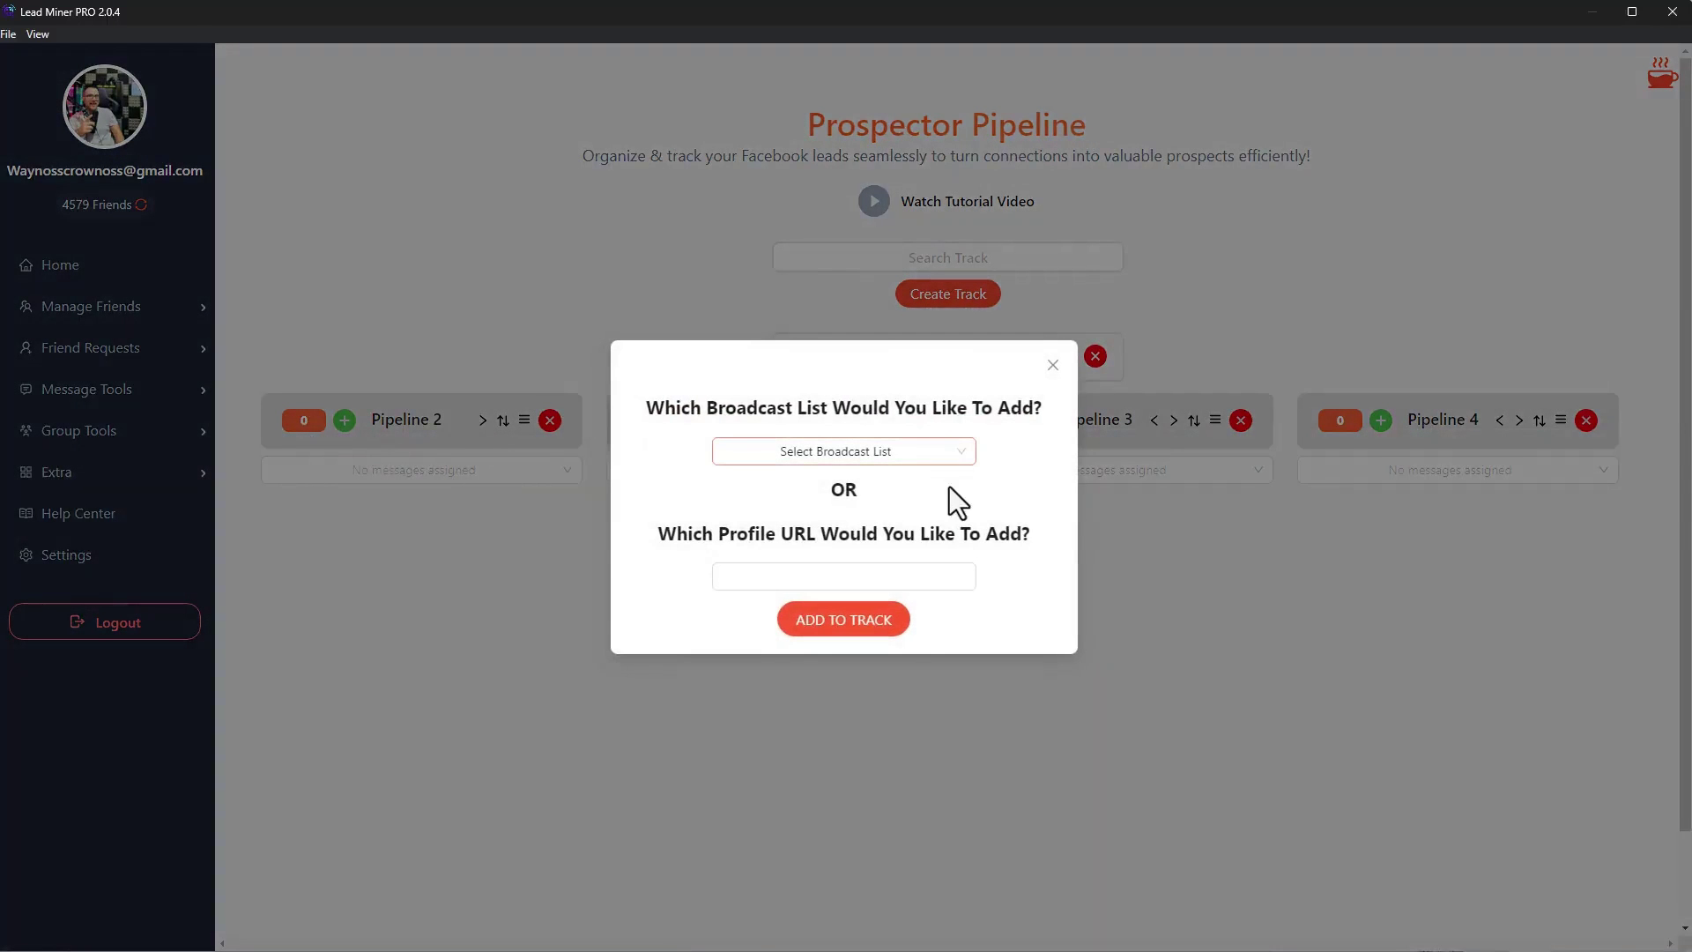
{"action": "left_click", "coordinate": [929, 454]}
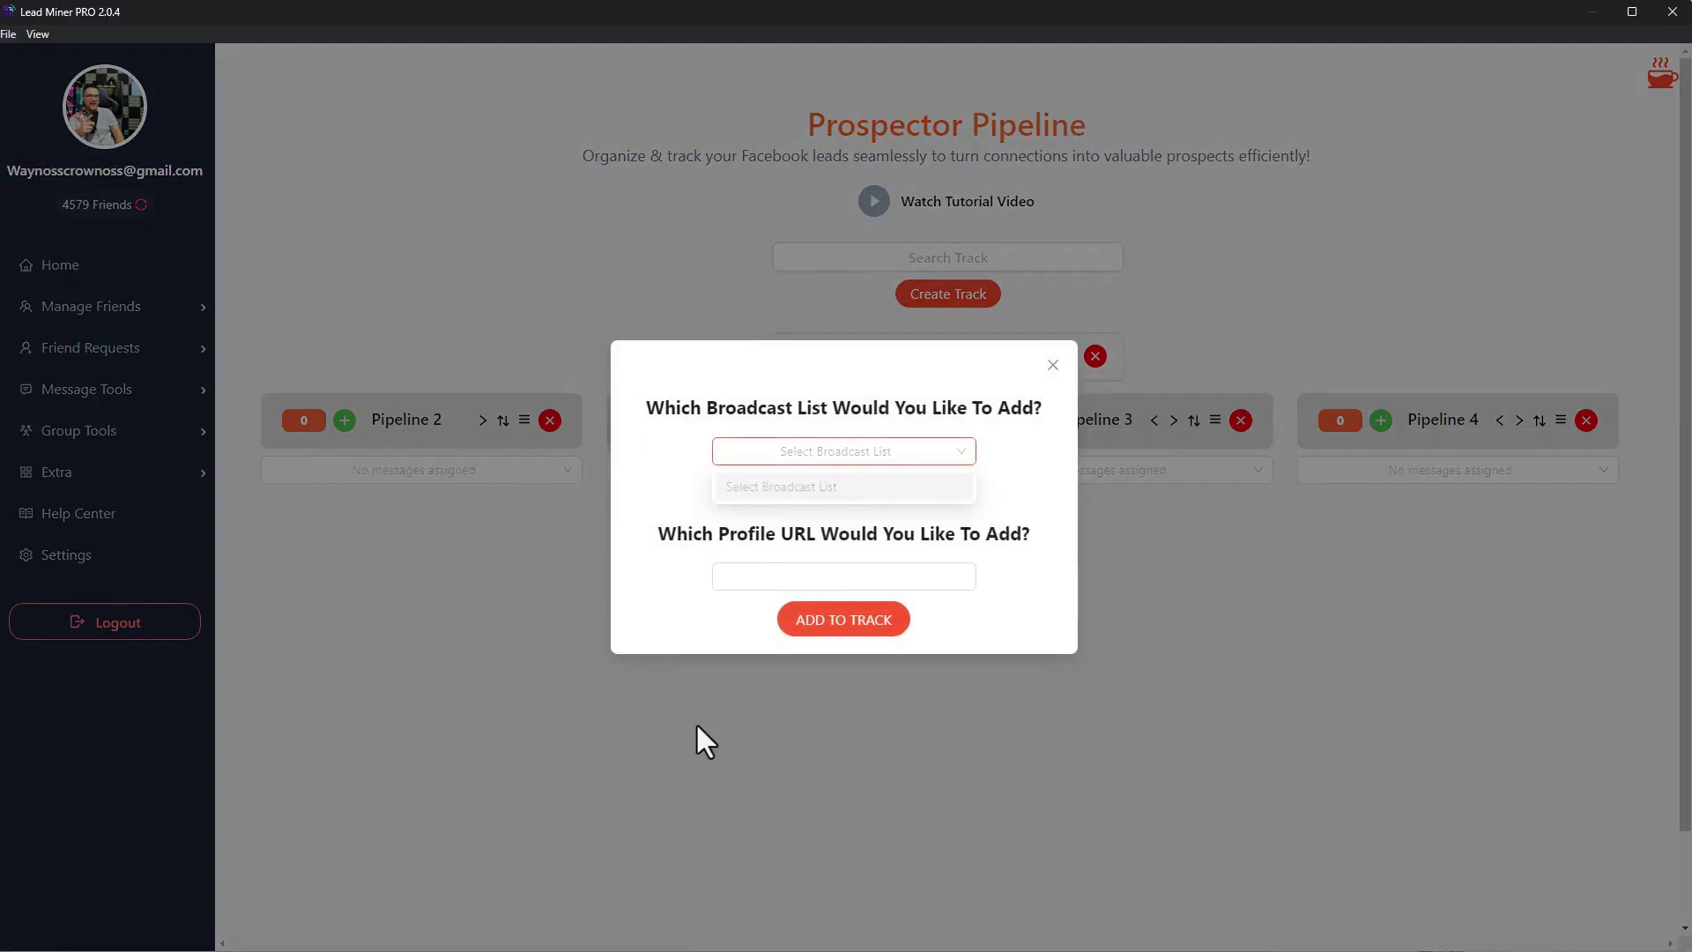
{"action": "left_click", "coordinate": [726, 721]}
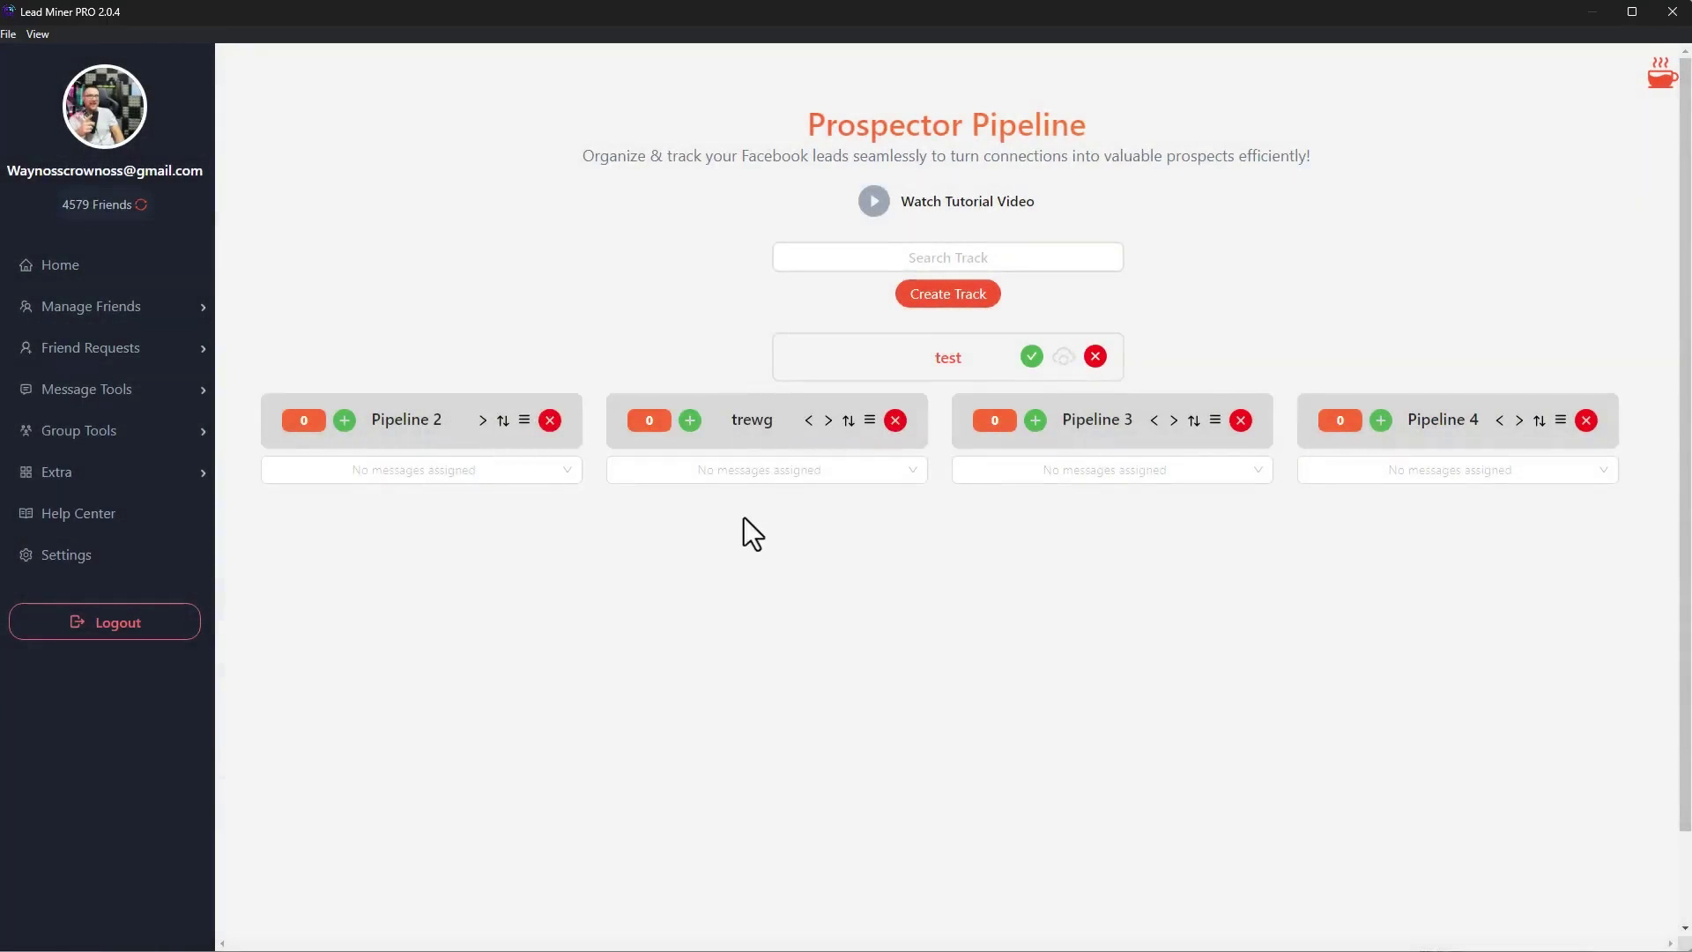
- Rename Pipeline 2 as "new friend"
{"action": "left_click", "coordinate": [442, 412]}
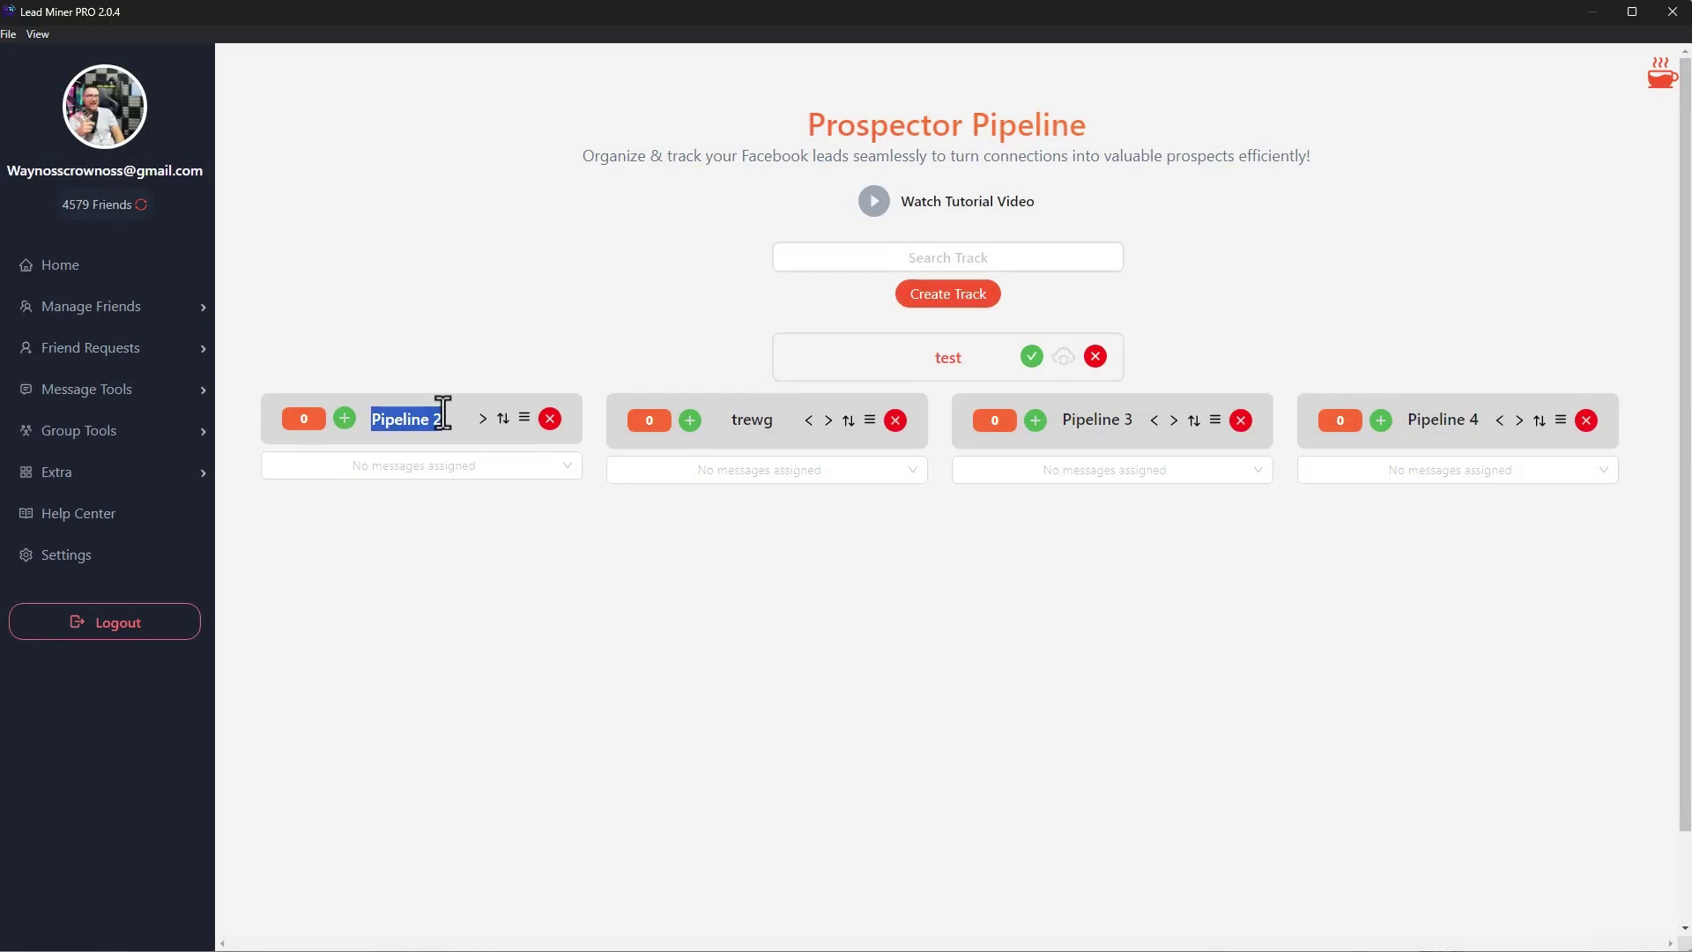
{"action": "key", "text": "BackSpace"}
{"action": "type", "text": "new"}
{"action": "type", "text": " cold"}
{"action": "key", "text": "BackSpace"}
{"action": "key", "text": "BackSpace"}
{"action": "key", "text": "BackSpace"}
{"action": "key", "text": "BackSpace"}
{"action": "type", "text": "friend"}
{"action": "key", "text": "Return"}
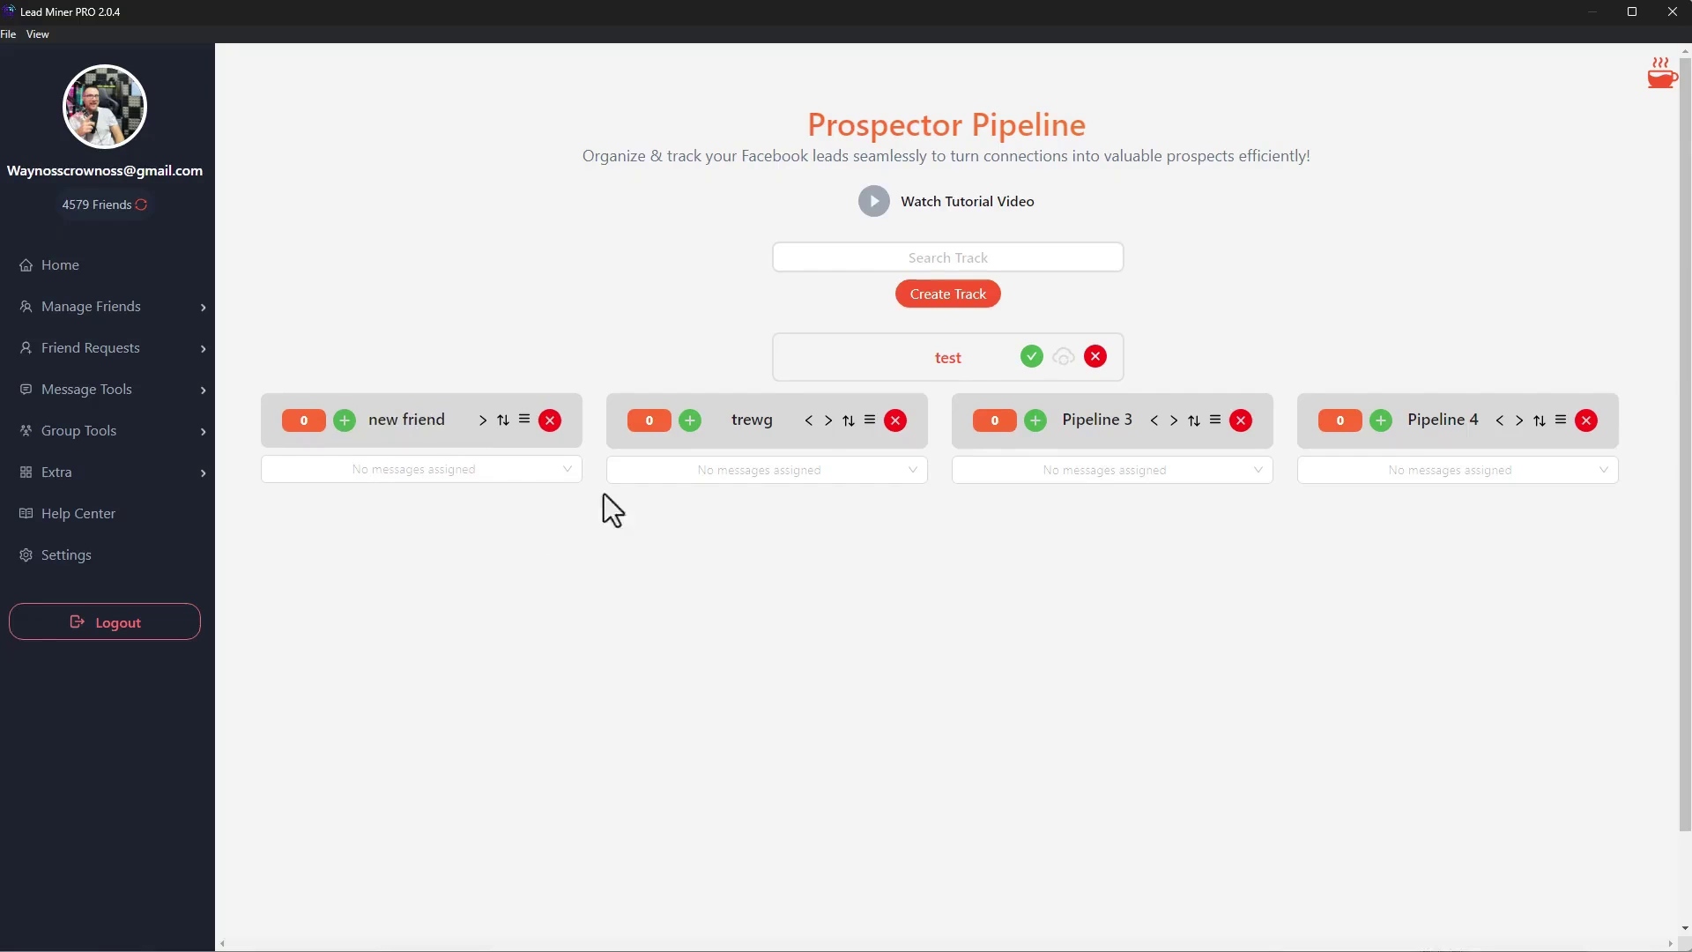
- Rename the "trewg" pipeline as "warm friend"
{"action": "double_click", "coordinate": [740, 421]}
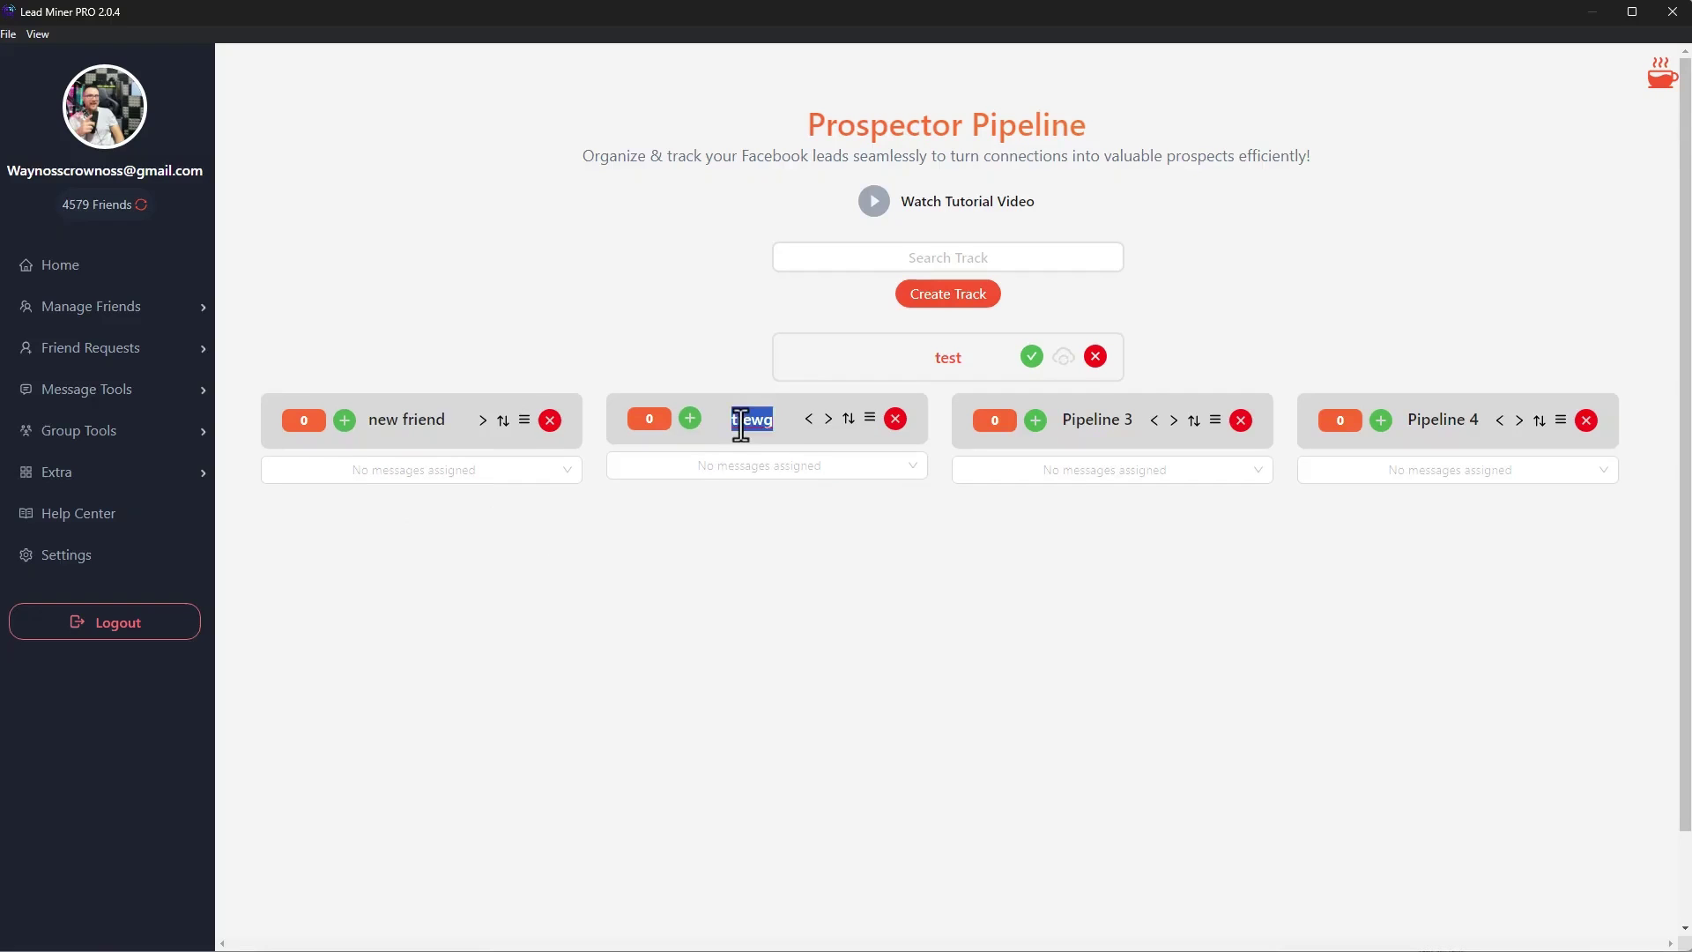
{"action": "type", "text": "warm friend"}
{"action": "left_click", "coordinate": [854, 735]}
{"action": "left_click", "coordinate": [447, 424]}
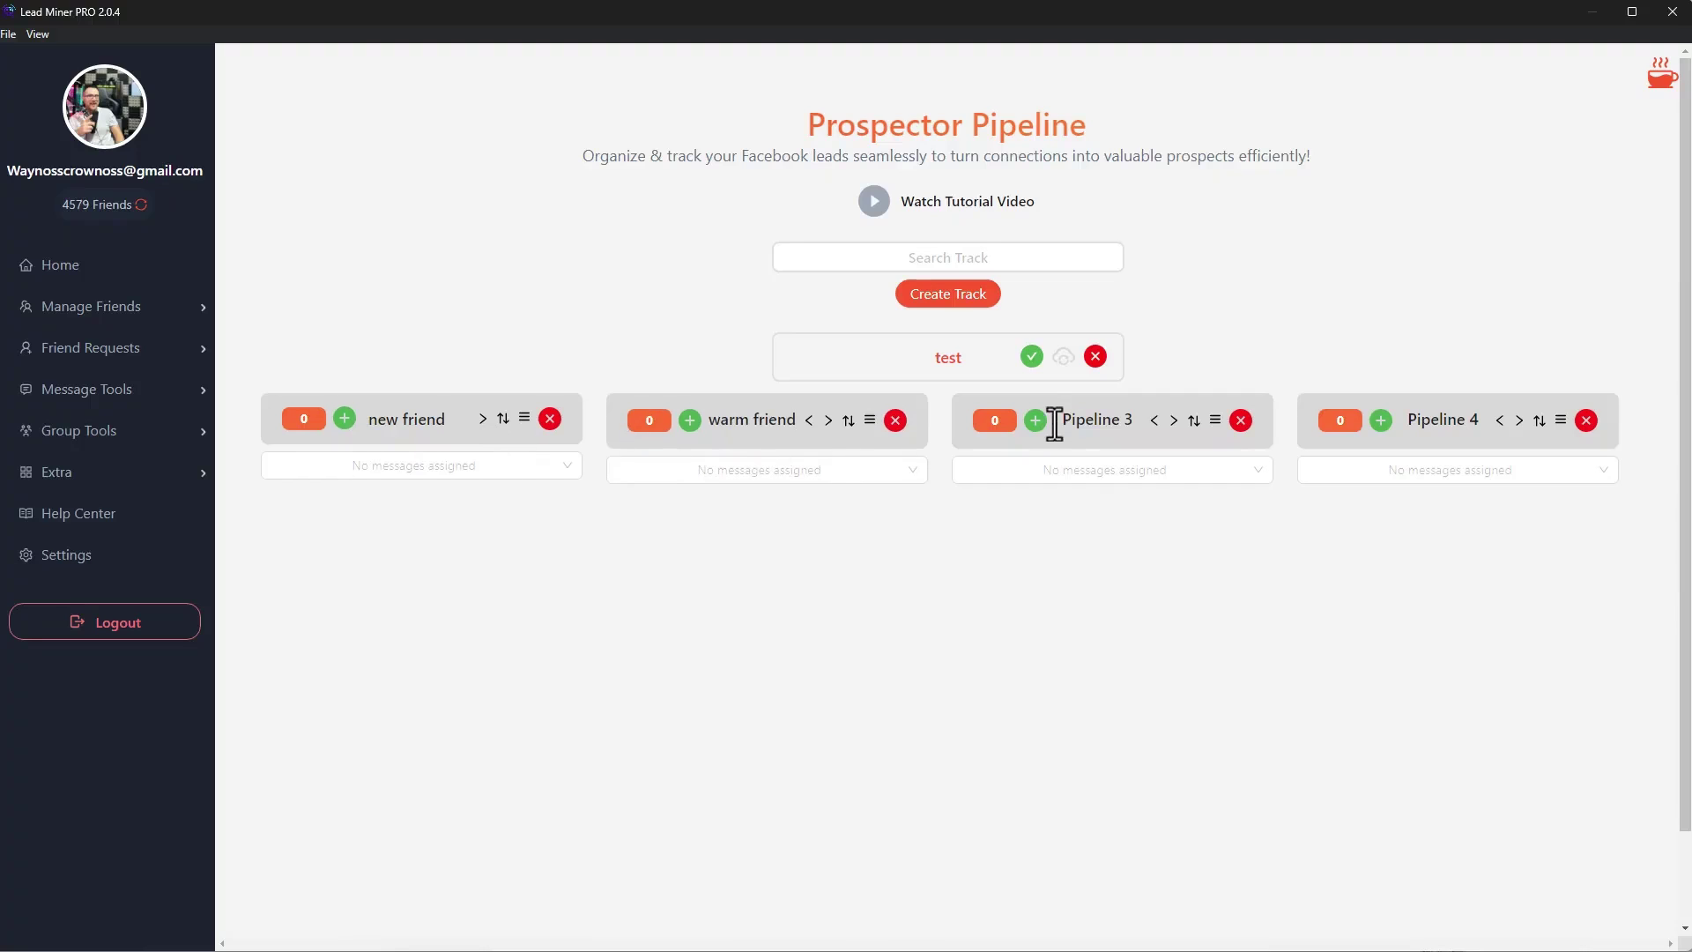
- Rename Pipeline 3 as "more info" and Pipeline 4 as "follow up"
{"action": "triple_click", "coordinate": [1092, 427]}
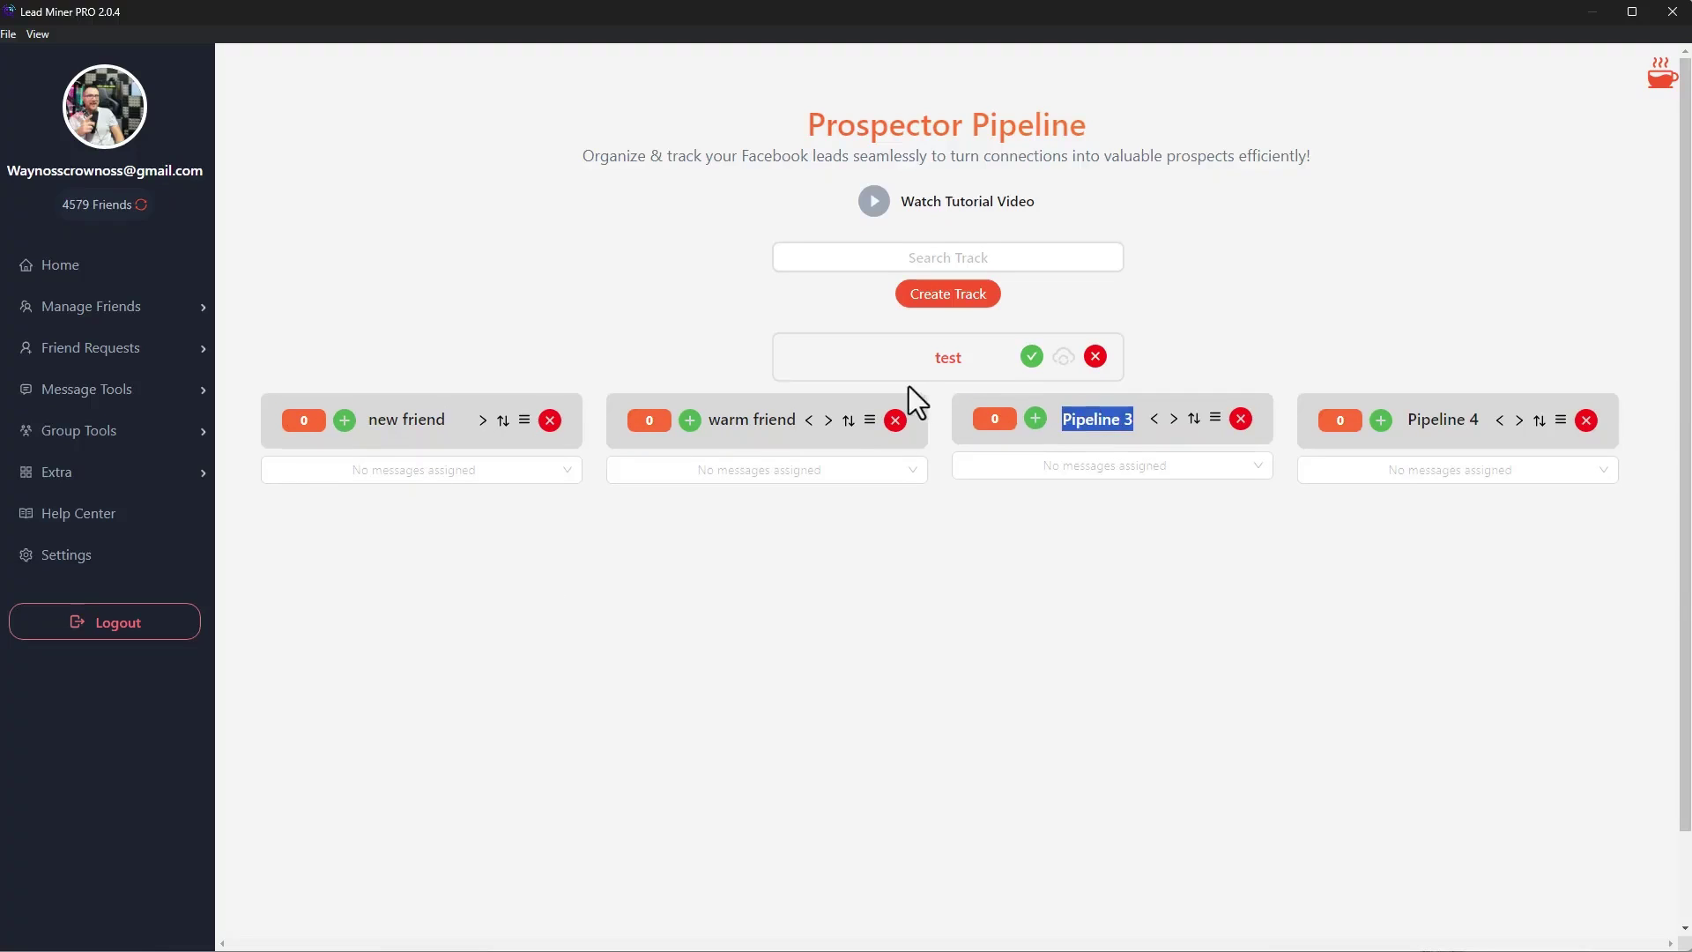
{"action": "type", "text": "more info"}
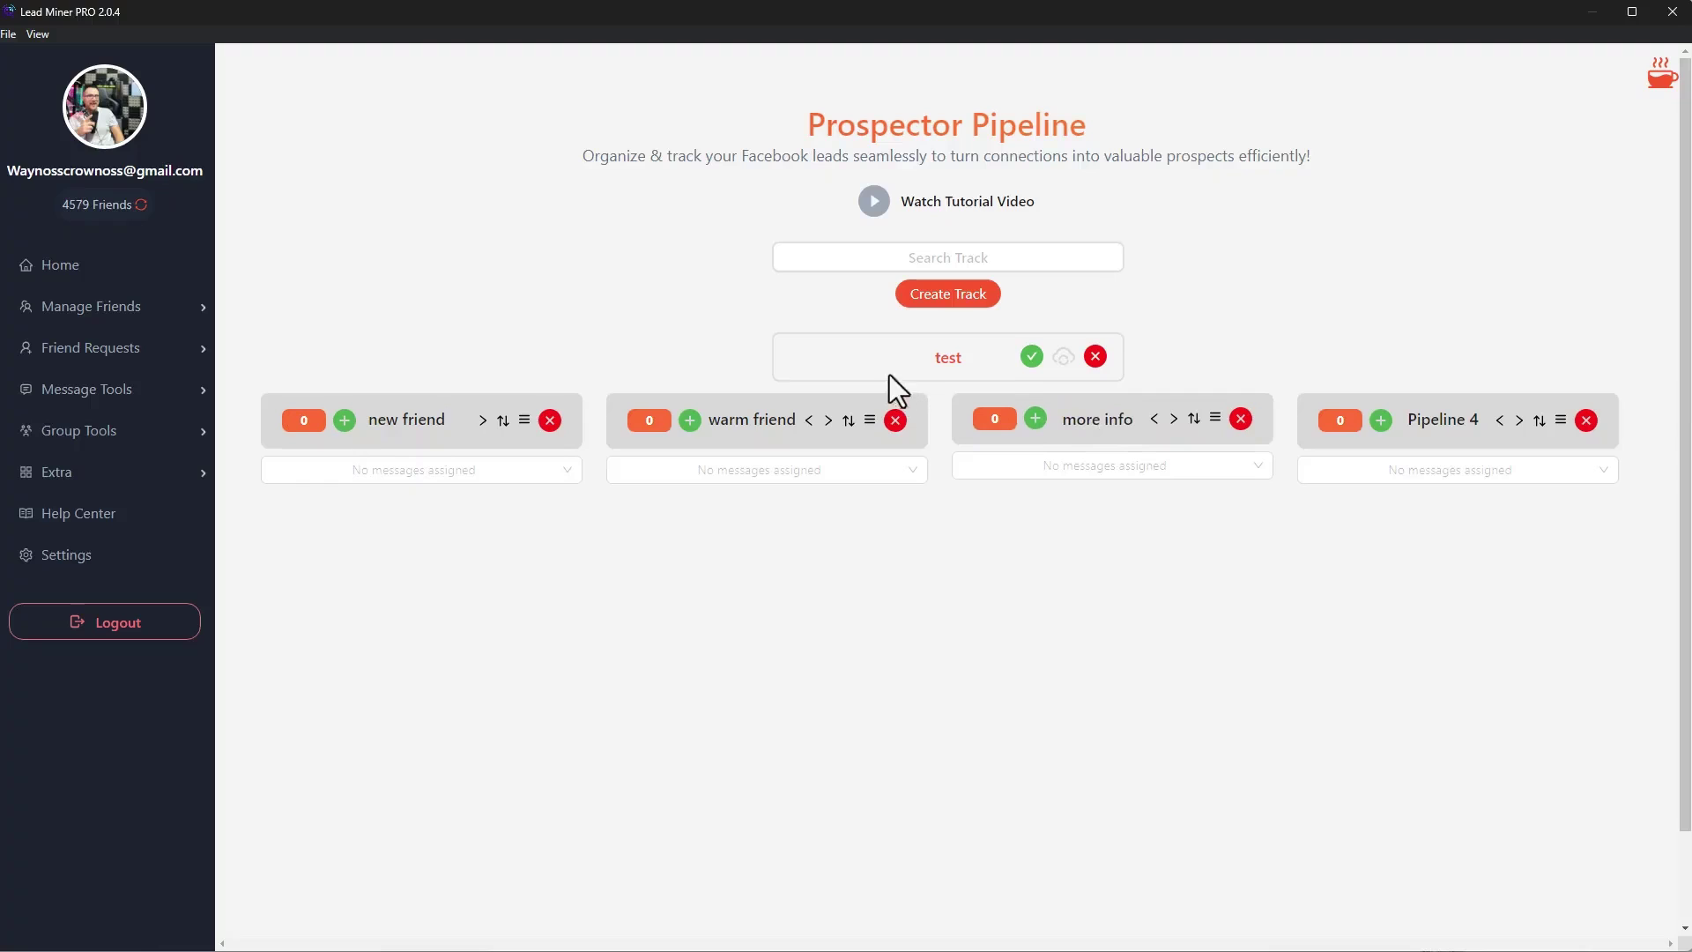
{"action": "triple_click", "coordinate": [1445, 421]}
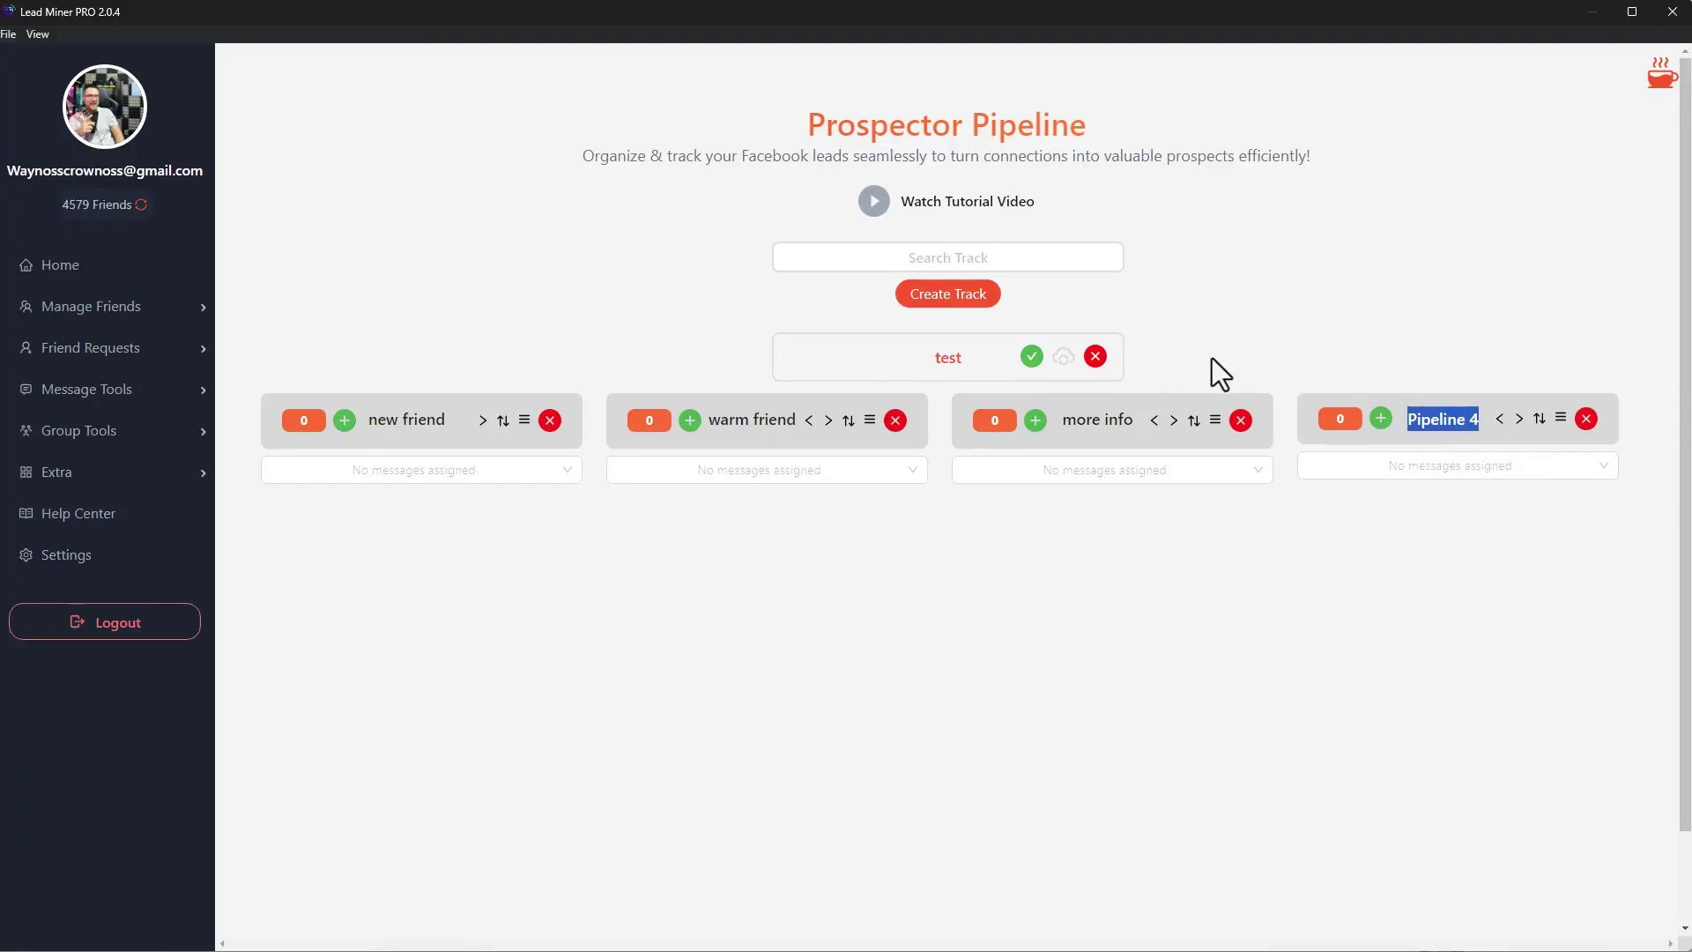
{"action": "type", "text": "follow up"}
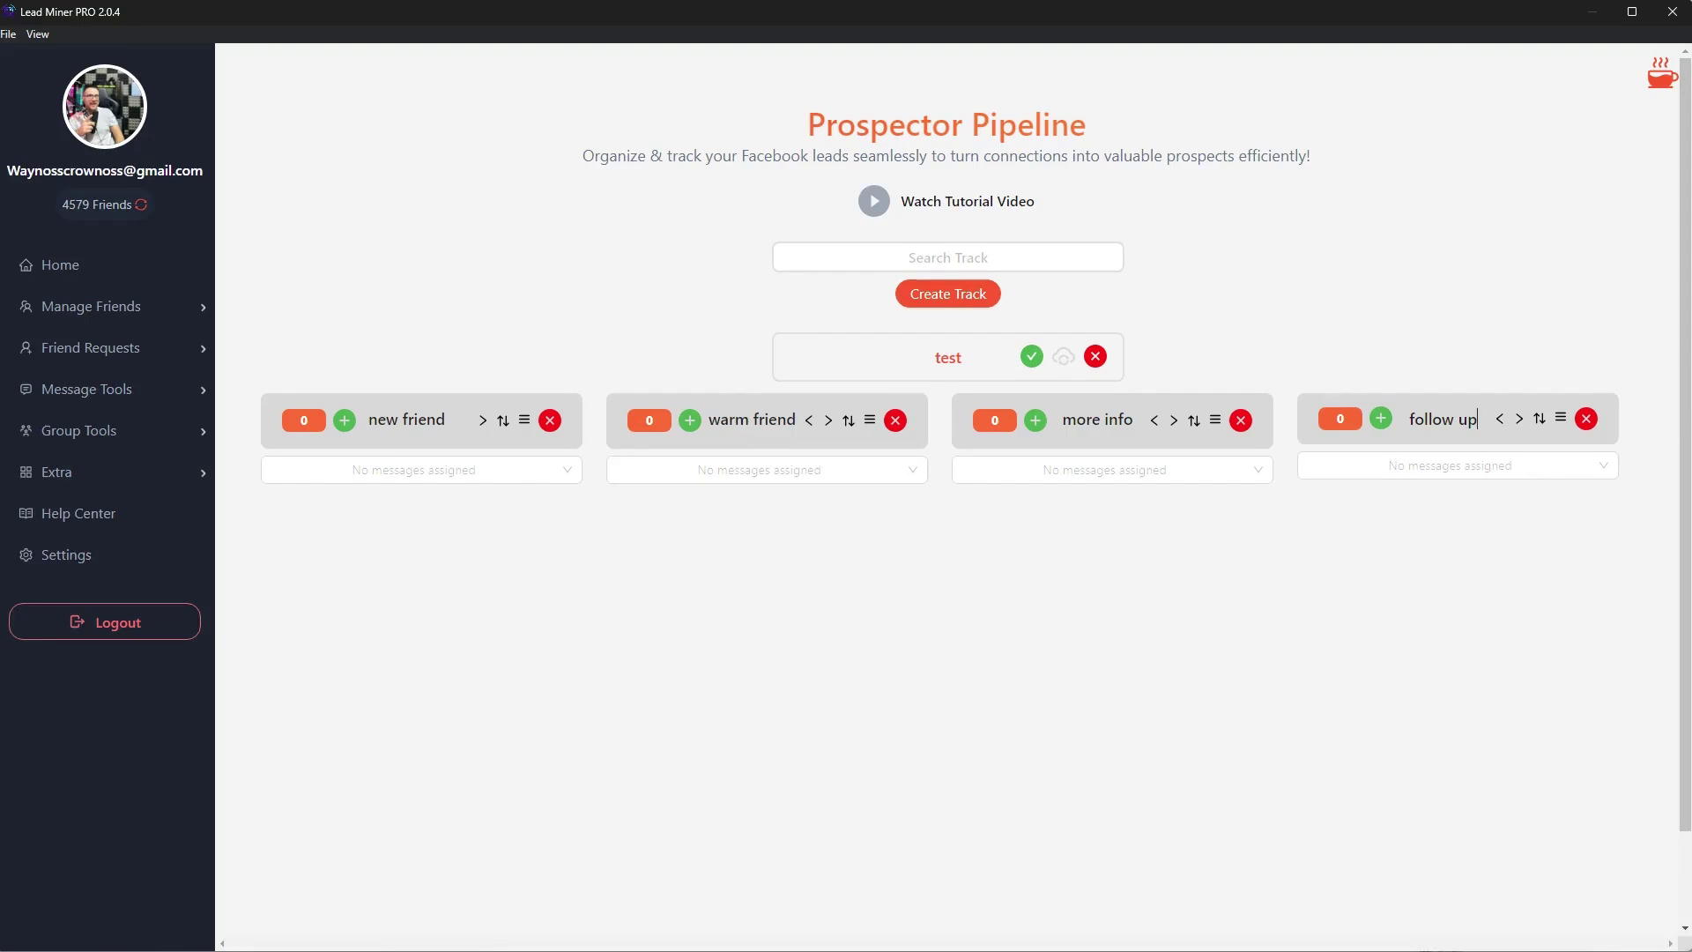
{"action": "key", "text": "Return"}
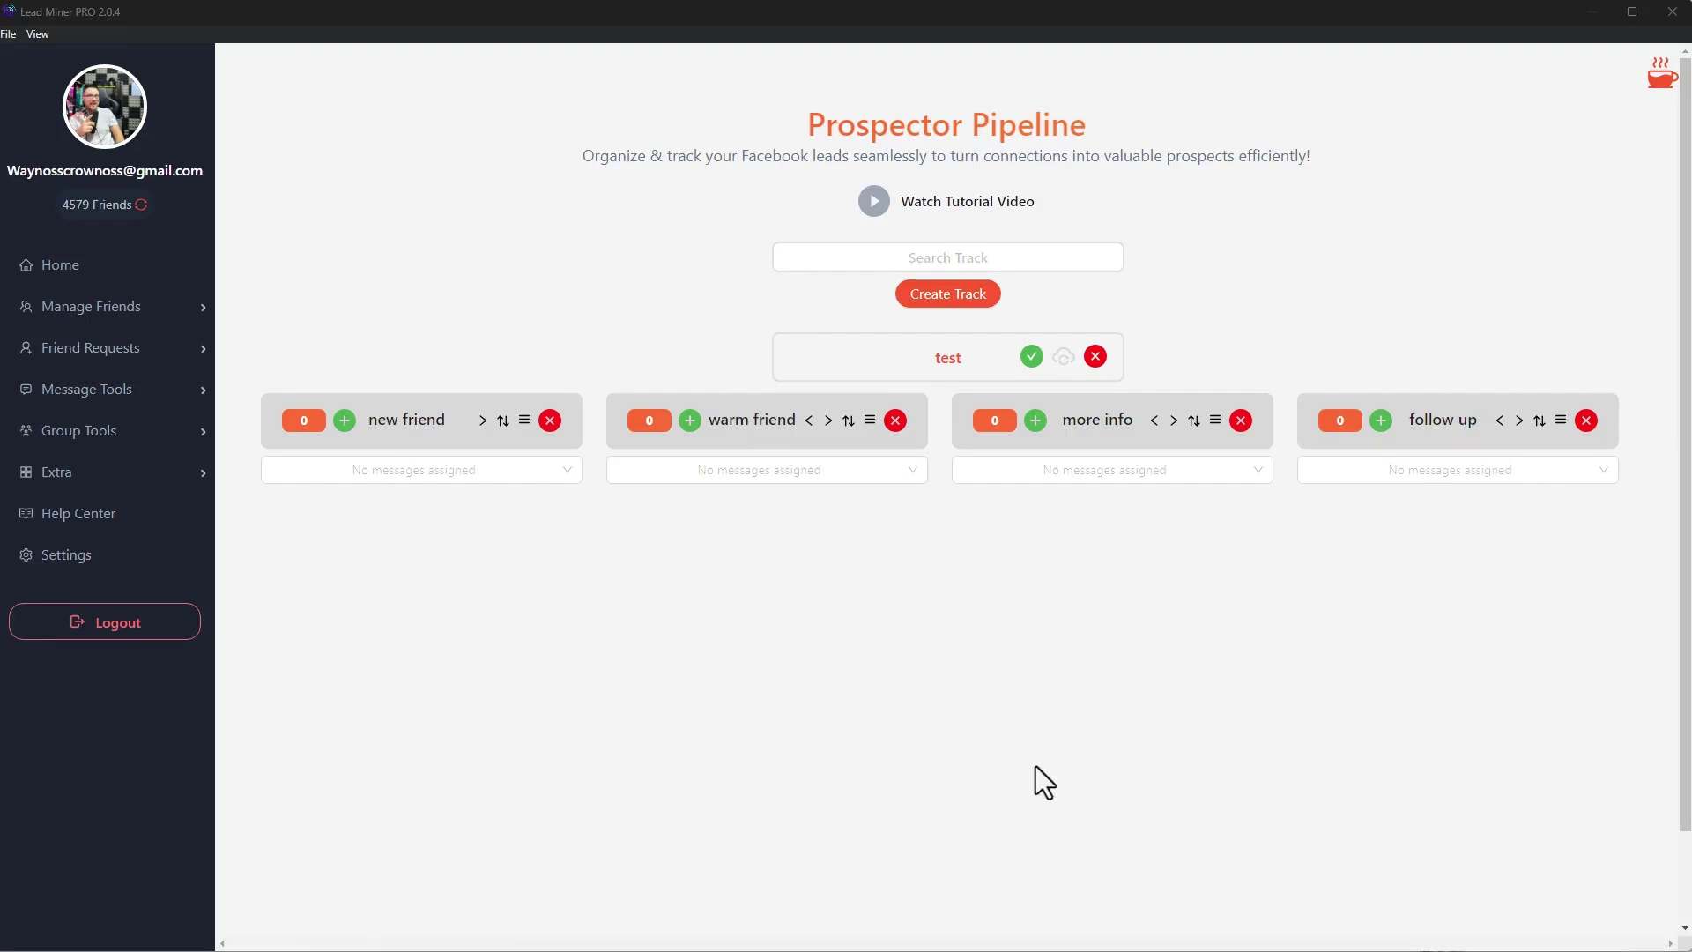